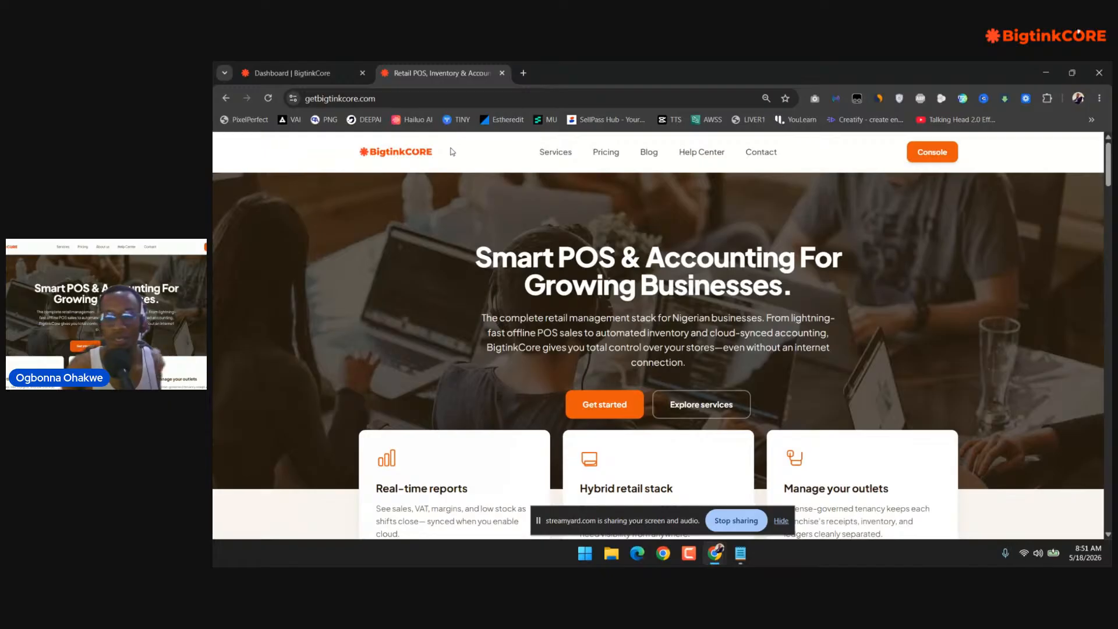
Switch to the dashboard tab and reload it: revenue ₦151,897.5, net profit ₦121,897.5, 7 transactions.
scroll(518, 305, down, 1)
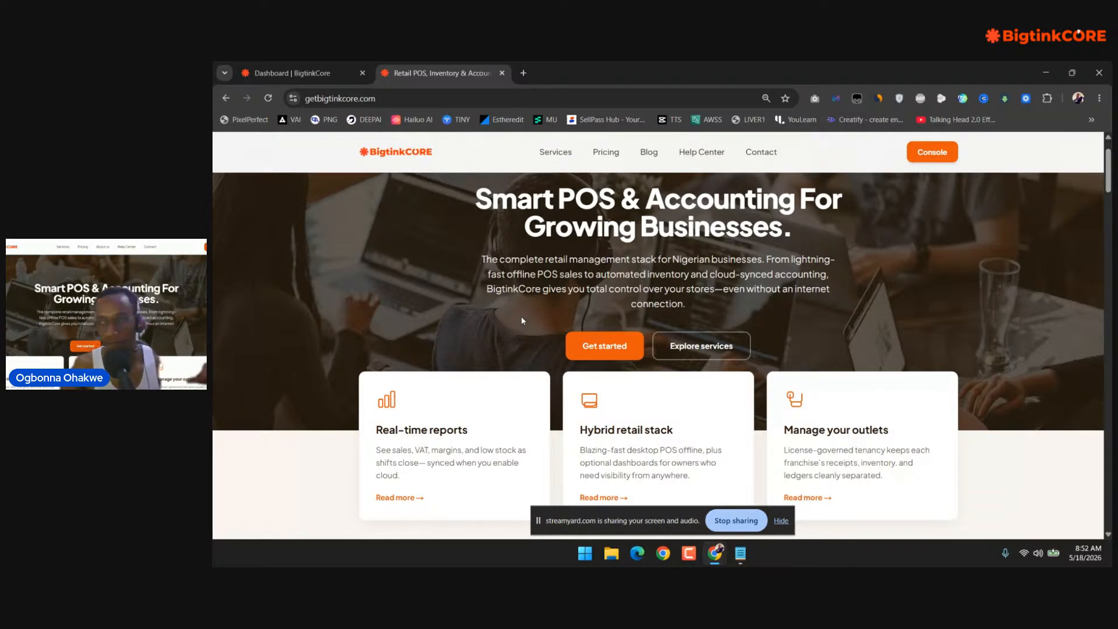
click(315, 75)
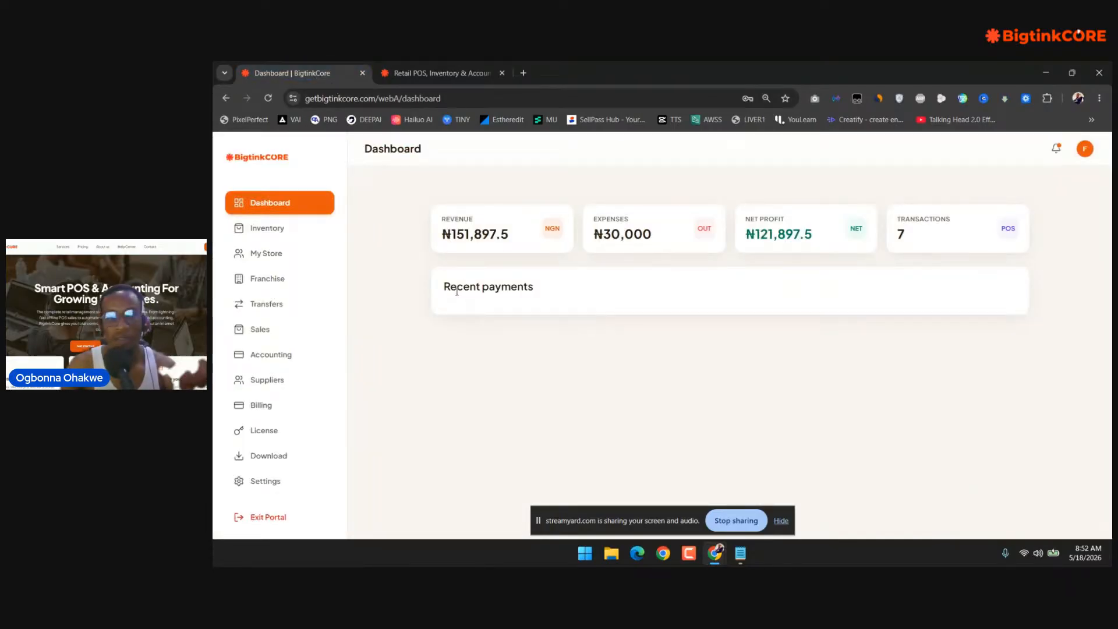
click(270, 99)
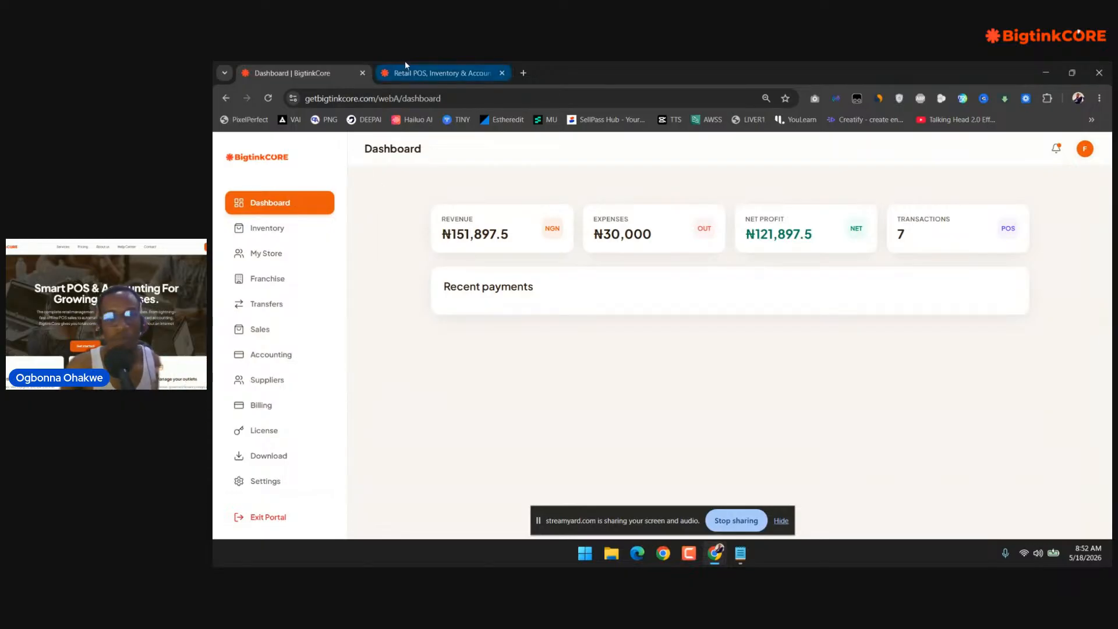
Switch to the 'Retail POS, Inventory & Accounting' tab with the marketing landing page.
click(443, 72)
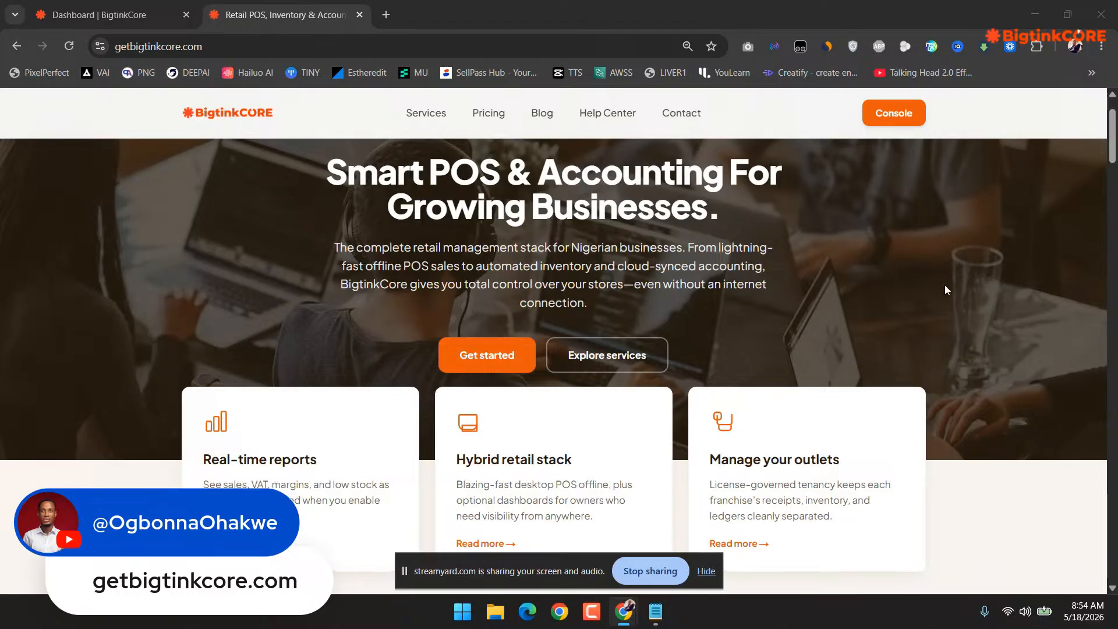
scroll(847, 306, up, 1)
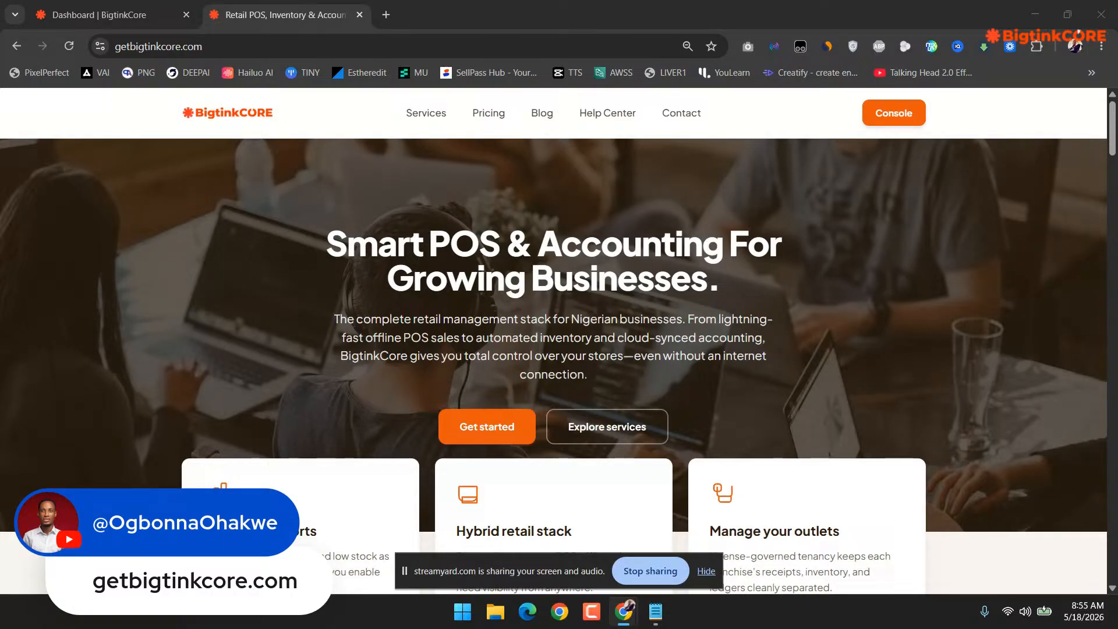
scroll(749, 230, down, 1)
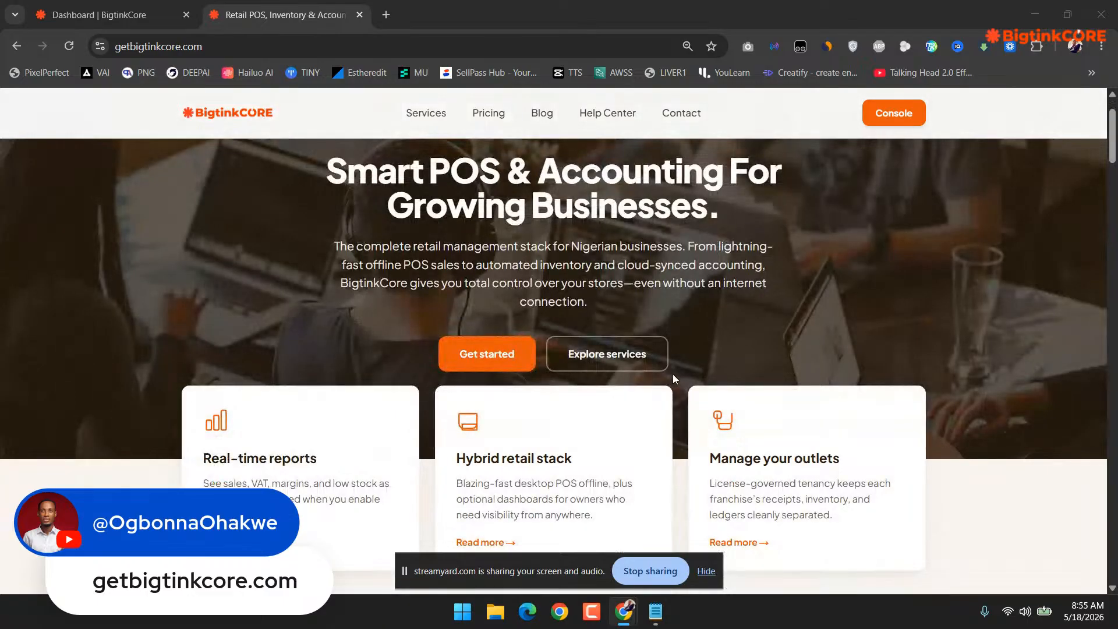
drag(421, 571, 675, 345)
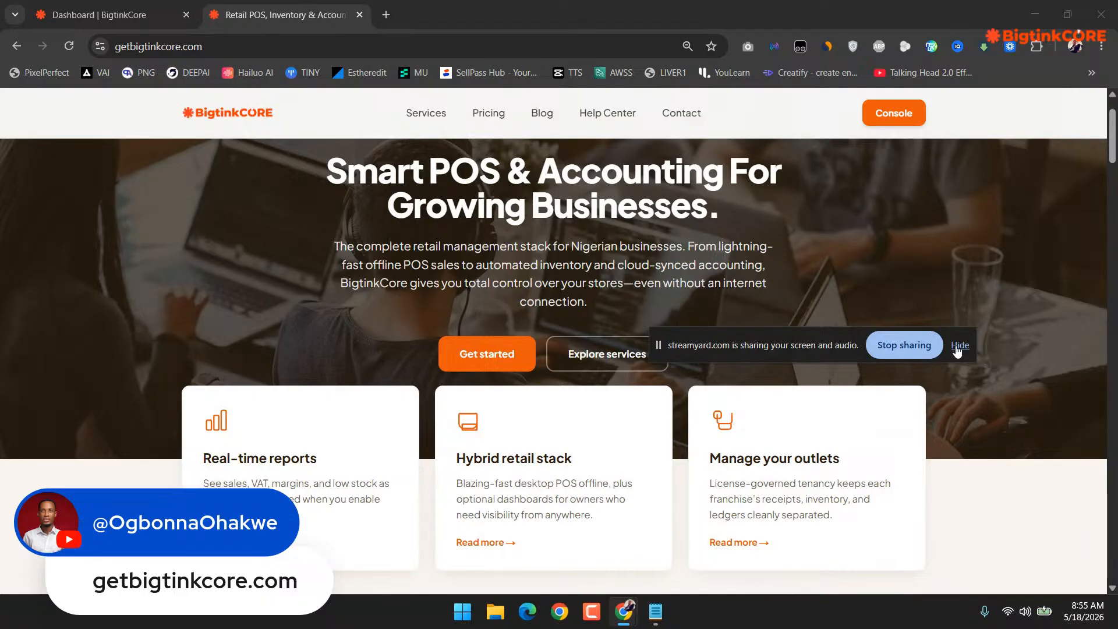
drag(787, 344, 185, 623)
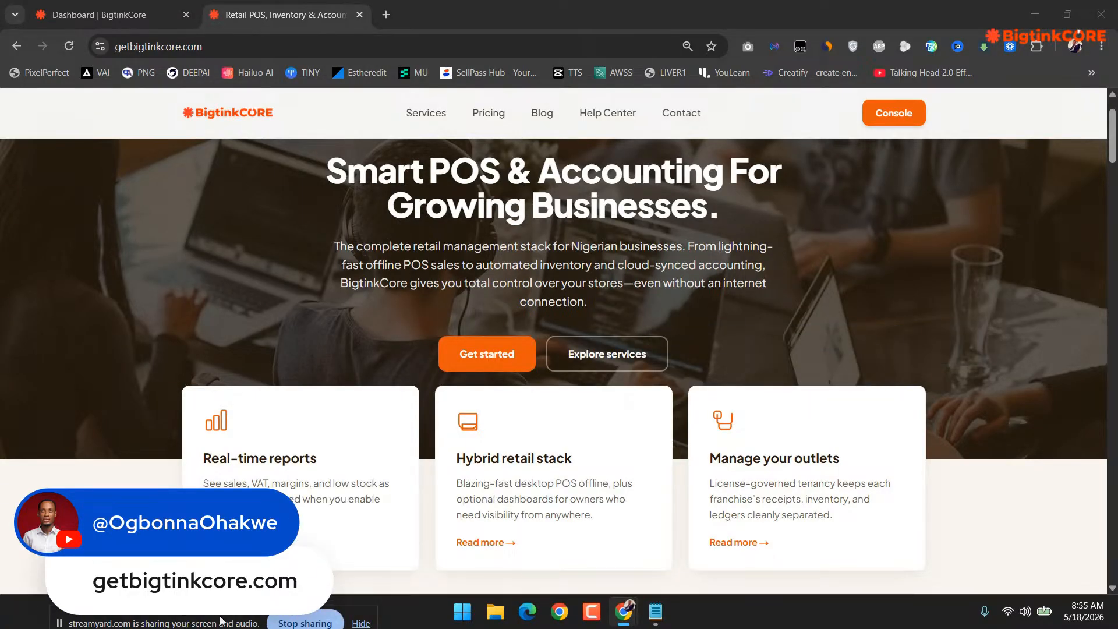
scroll(662, 345, down, 6)
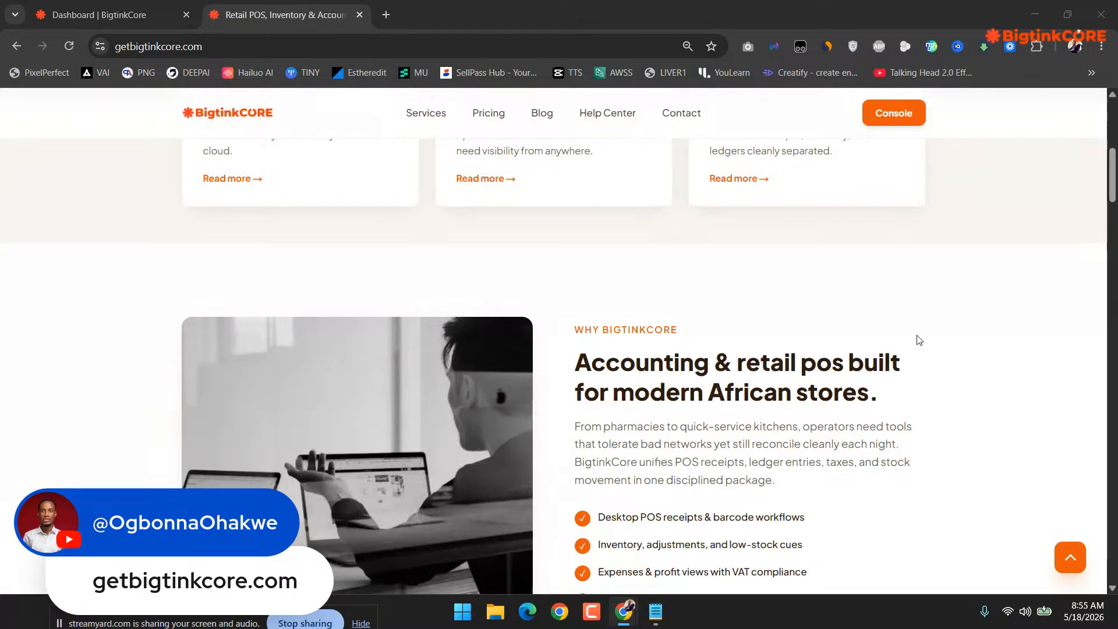
scroll(757, 332, down, 1)
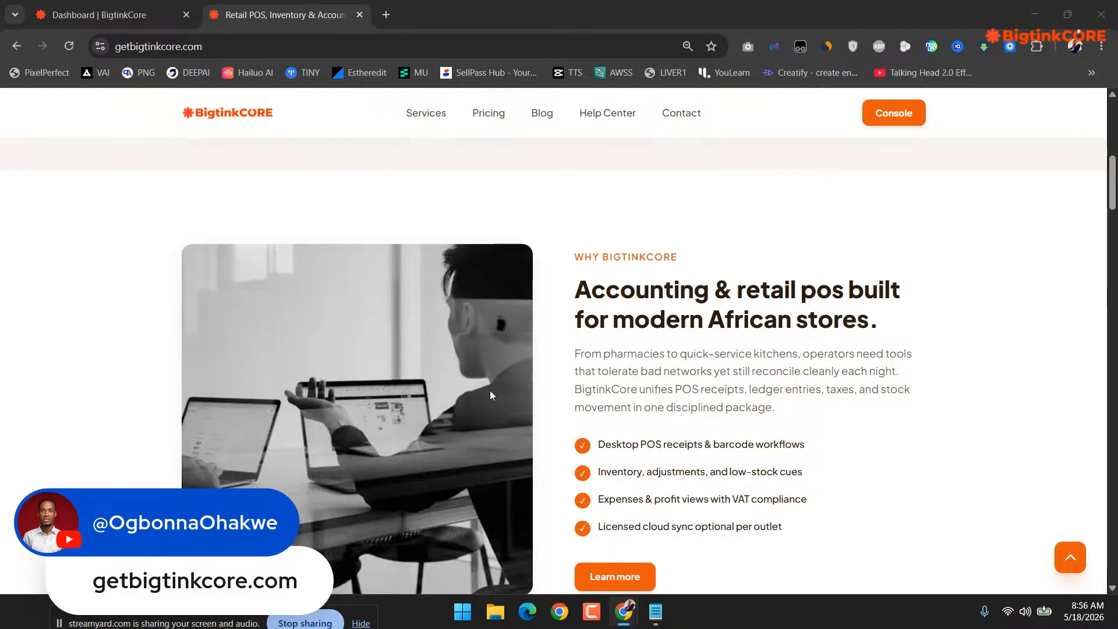
scroll(623, 326, down, 13)
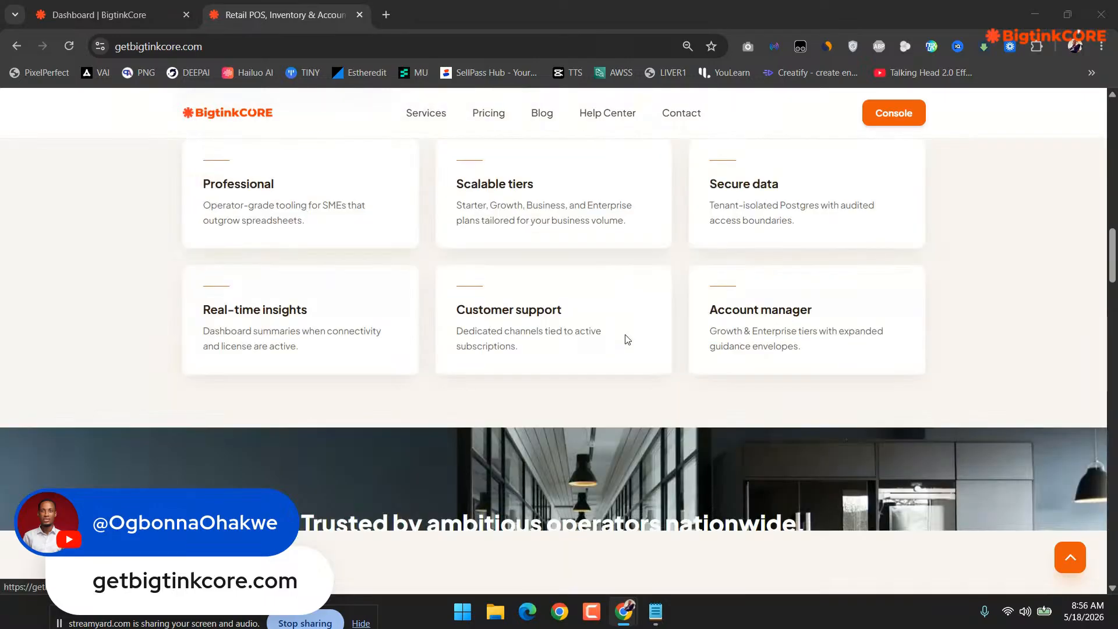
scroll(652, 329, down, 10)
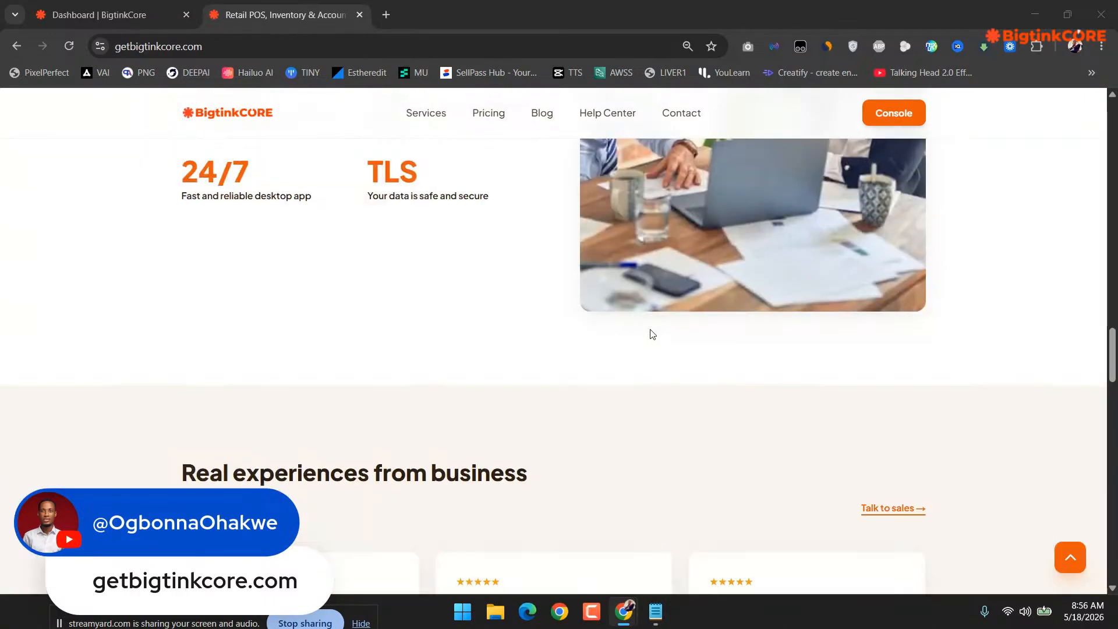
scroll(575, 319, down, 10)
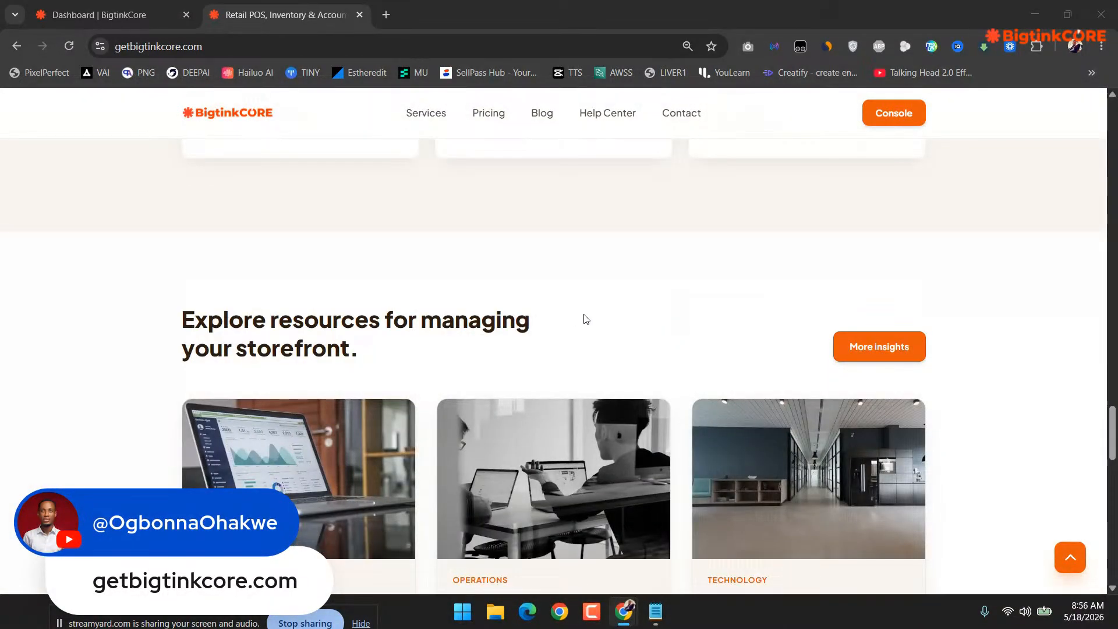
scroll(530, 329, down, 8)
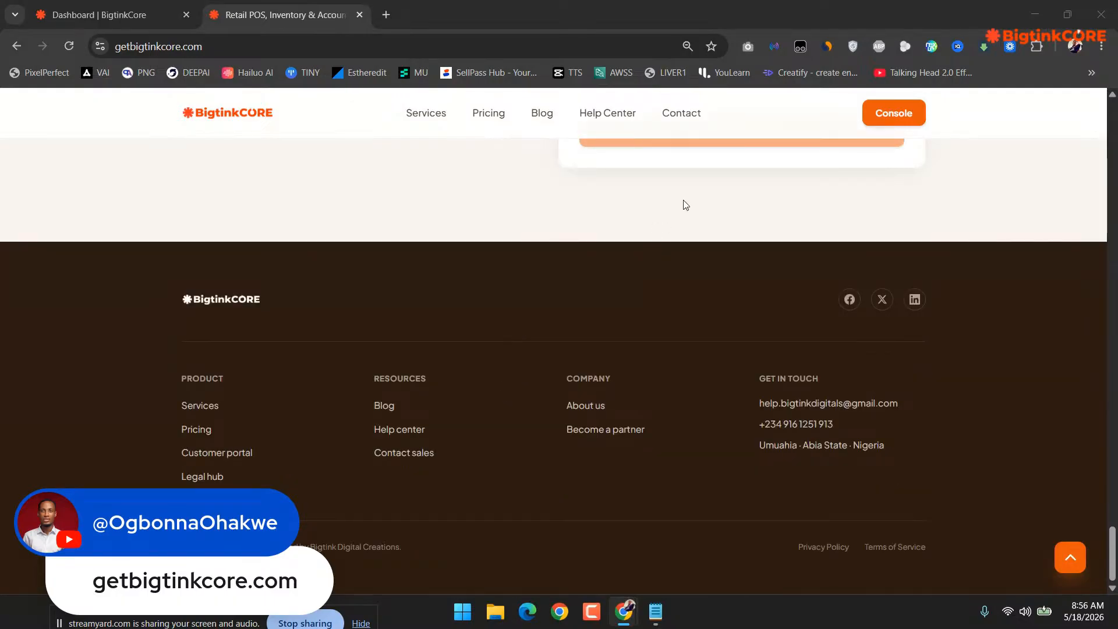
scroll(681, 205, up, 8)
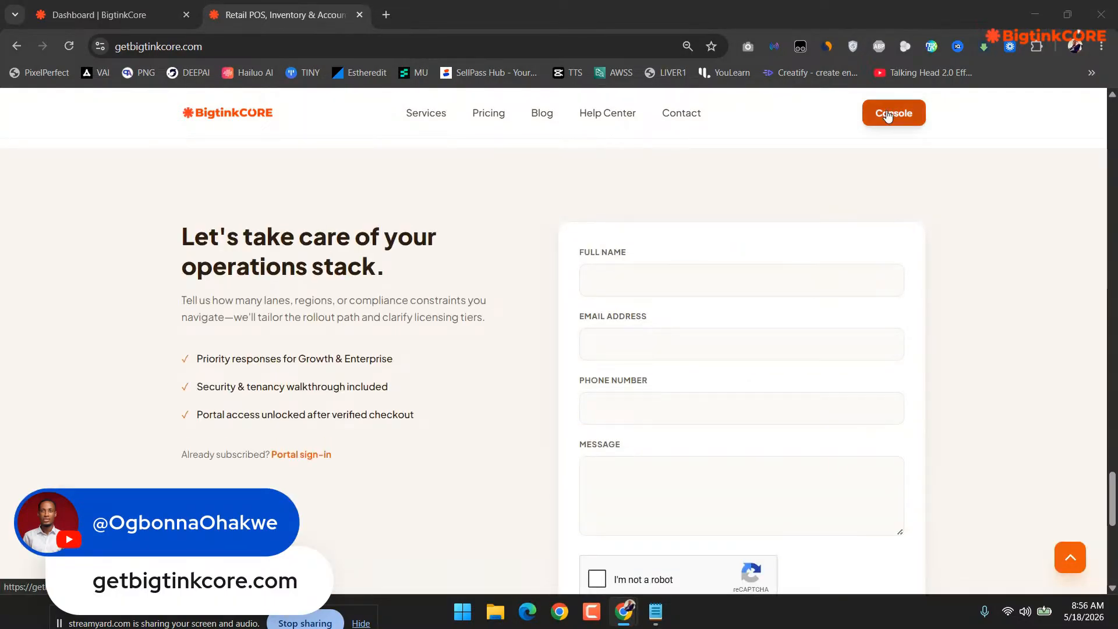
scroll(399, 194, up, 5)
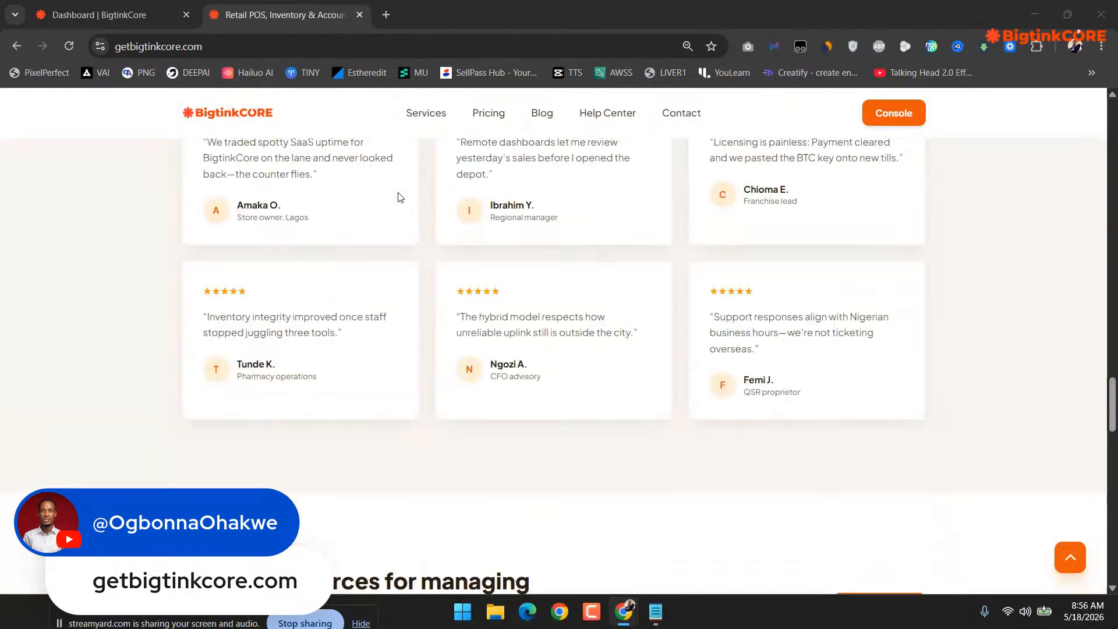
scroll(399, 193, up, 10)
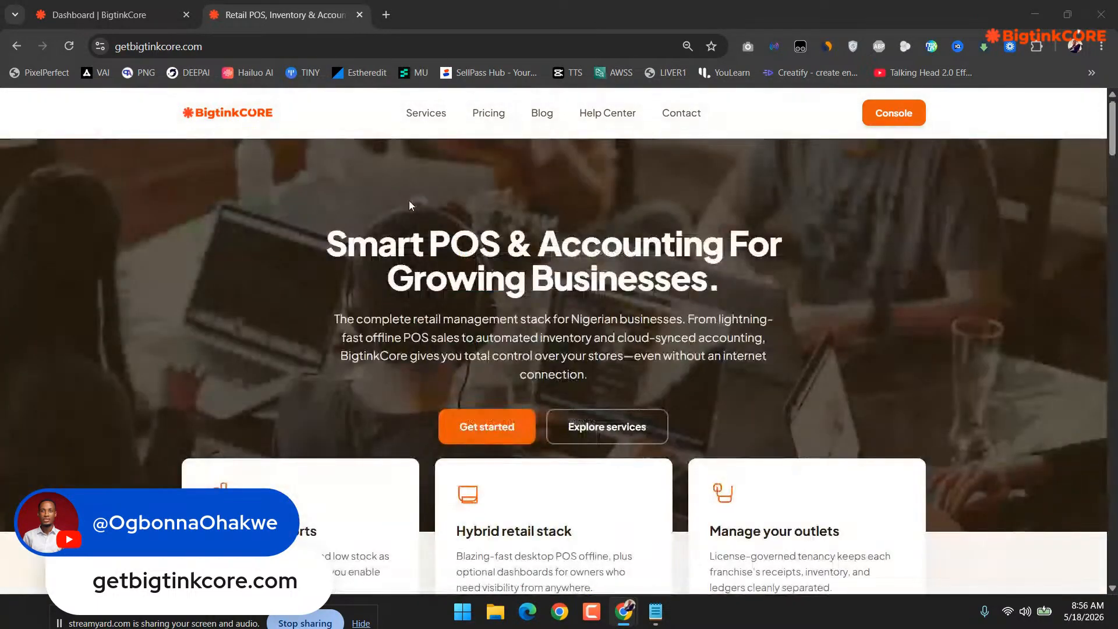
Get started and scroll down to the Starter, Growth, Business and Enterprise plan cards.
click(470, 418)
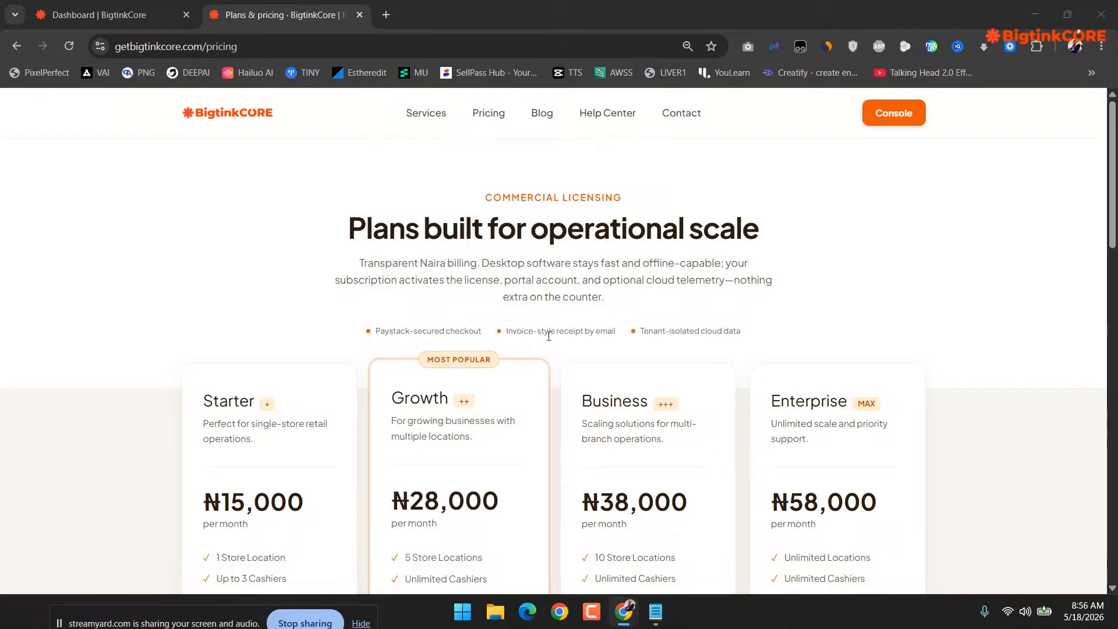
scroll(548, 338, down, 1)
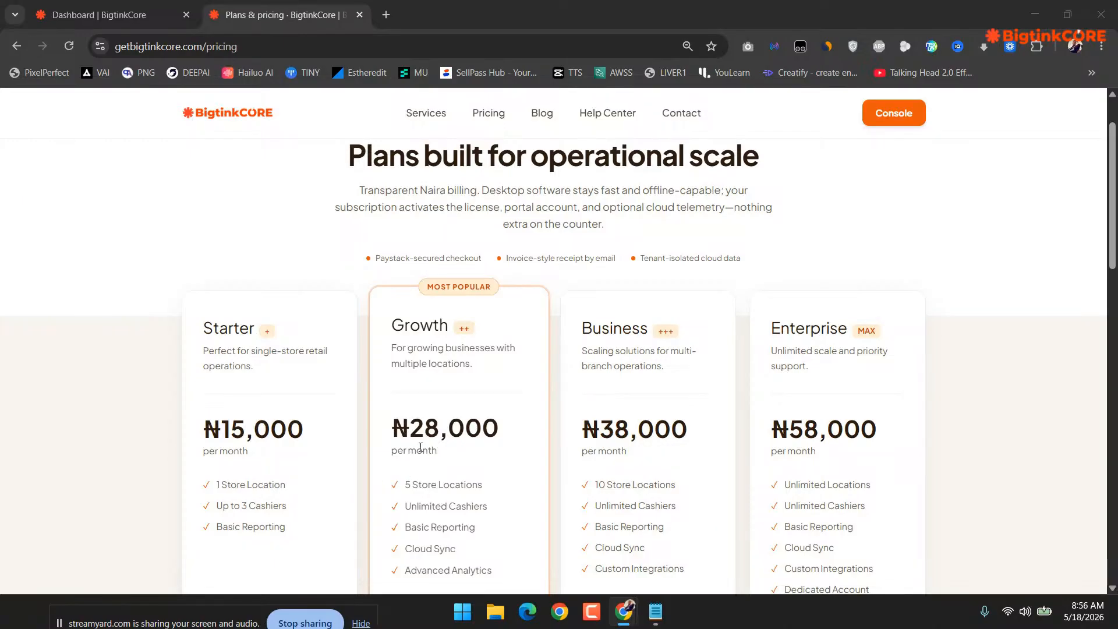
scroll(431, 466, down, 1)
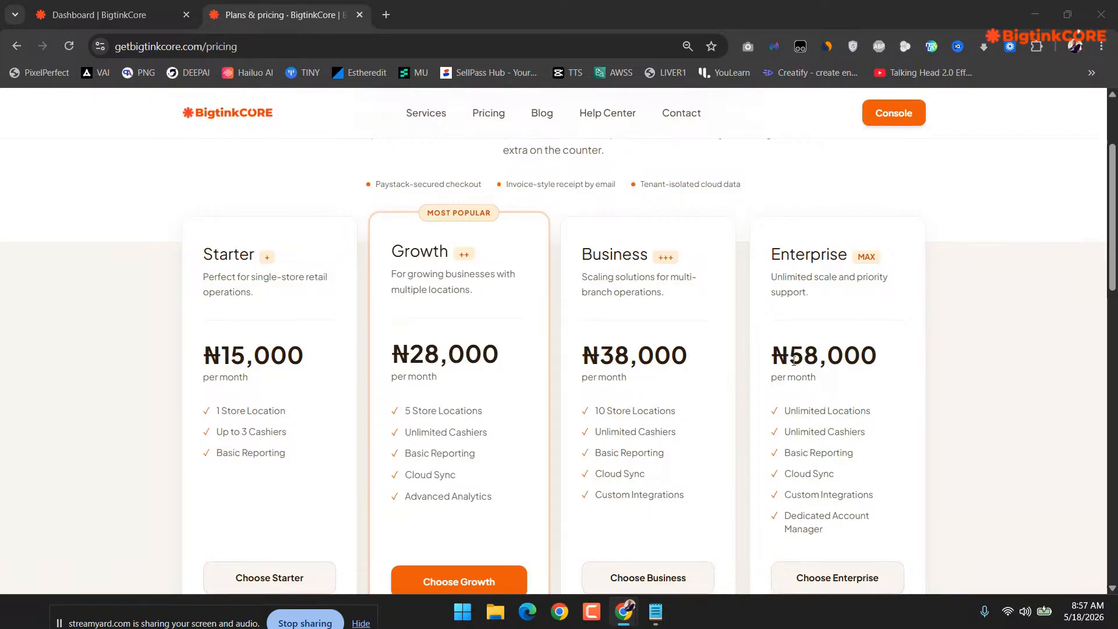
scroll(757, 366, down, 3)
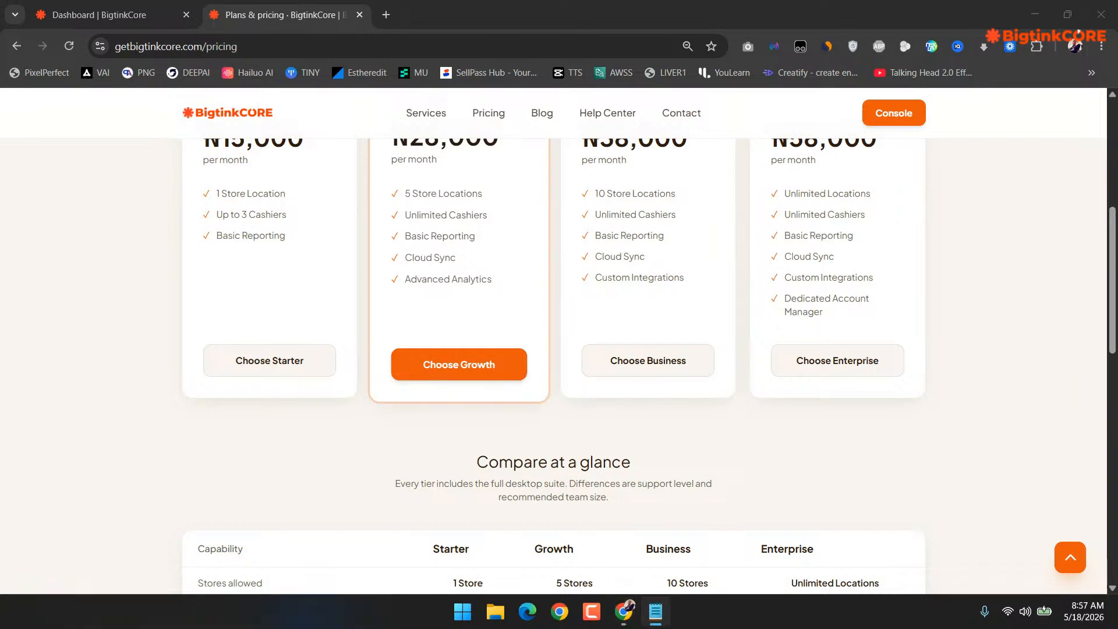
drag(1117, 218, 684, 132)
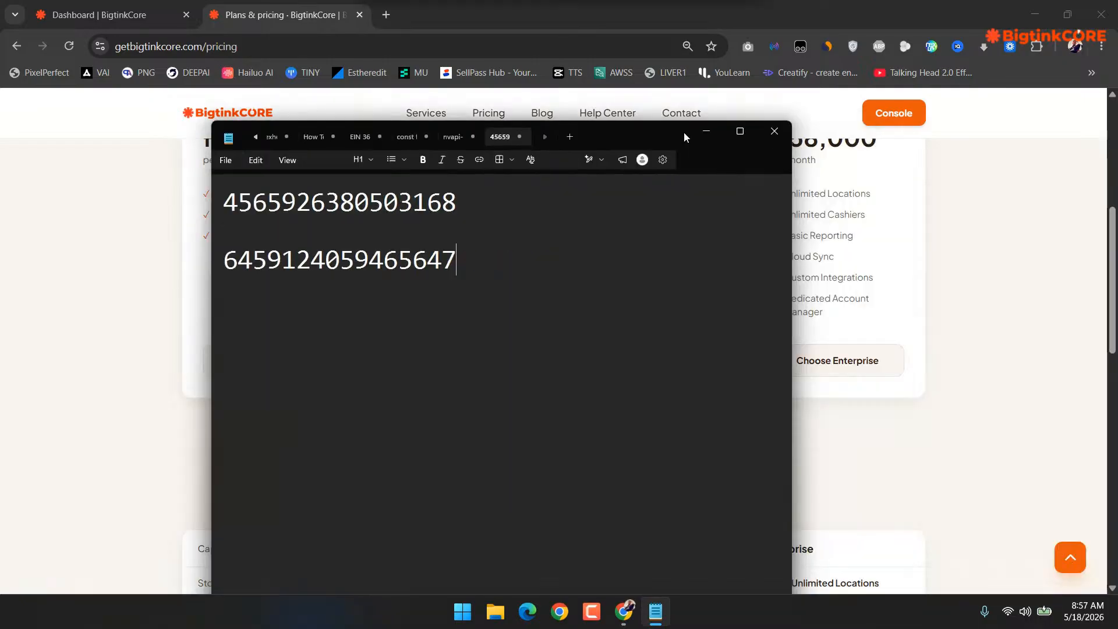
drag(457, 256, 298, 288)
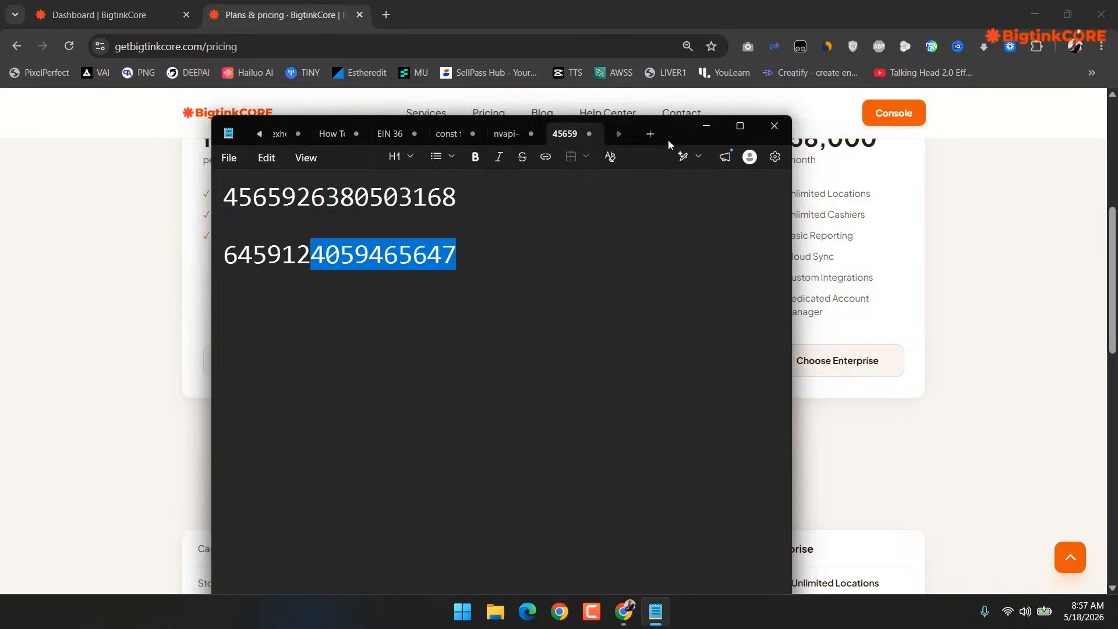
click(646, 185)
click(707, 126)
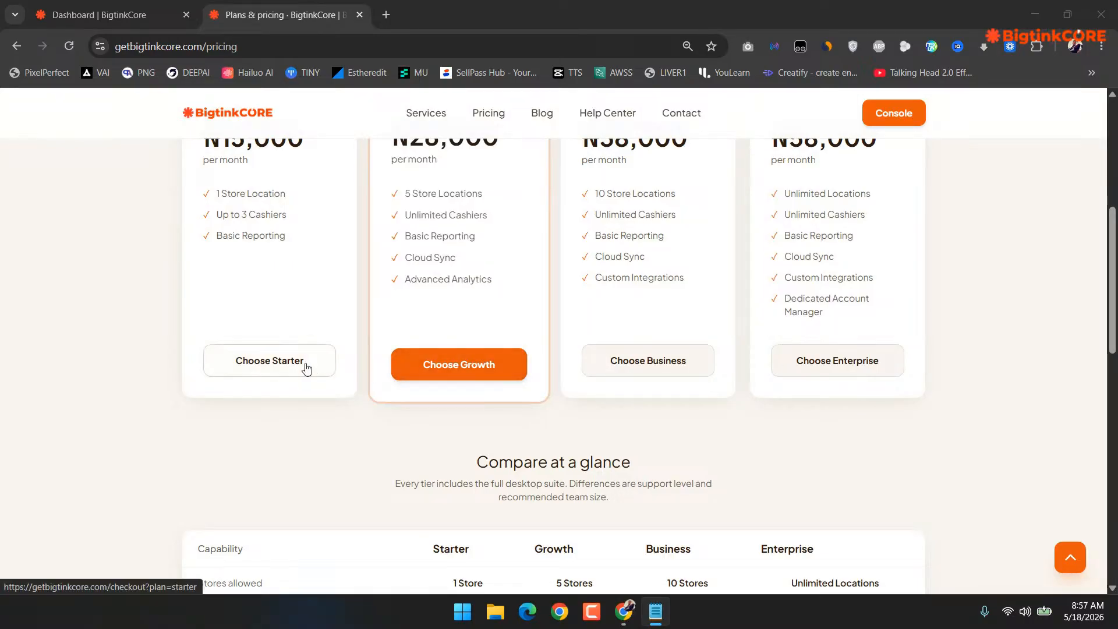
Choose the Starter plan at ₦15,000 per month to reach its business details checkout form.
click(306, 368)
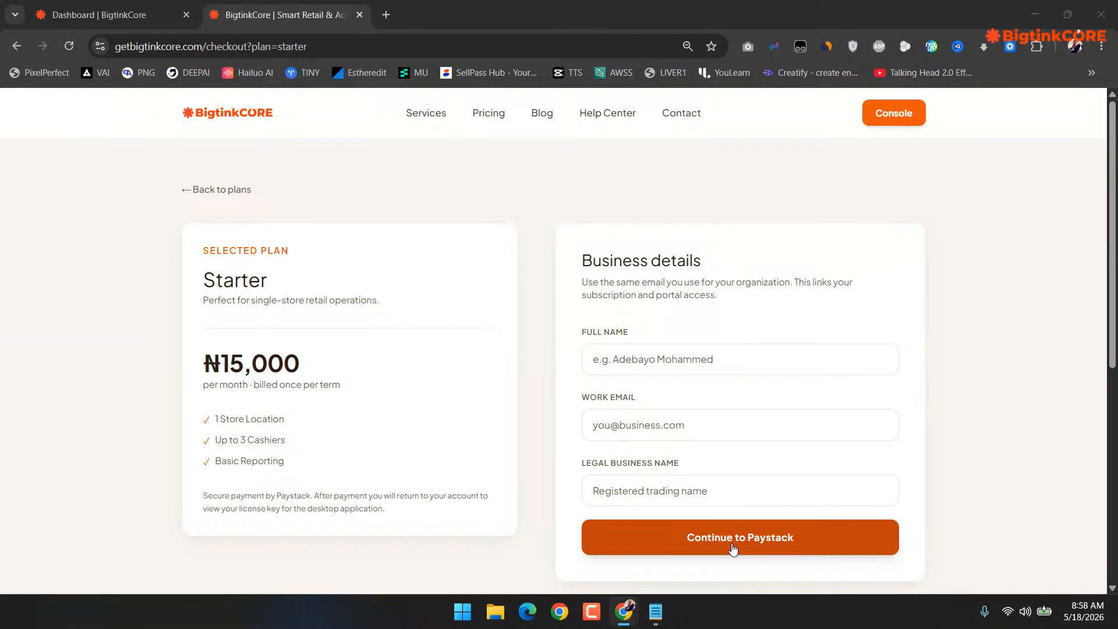
Switch back to the 'Dashboard | BigtinkCore' tab, leaving the Starter checkout.
click(71, 5)
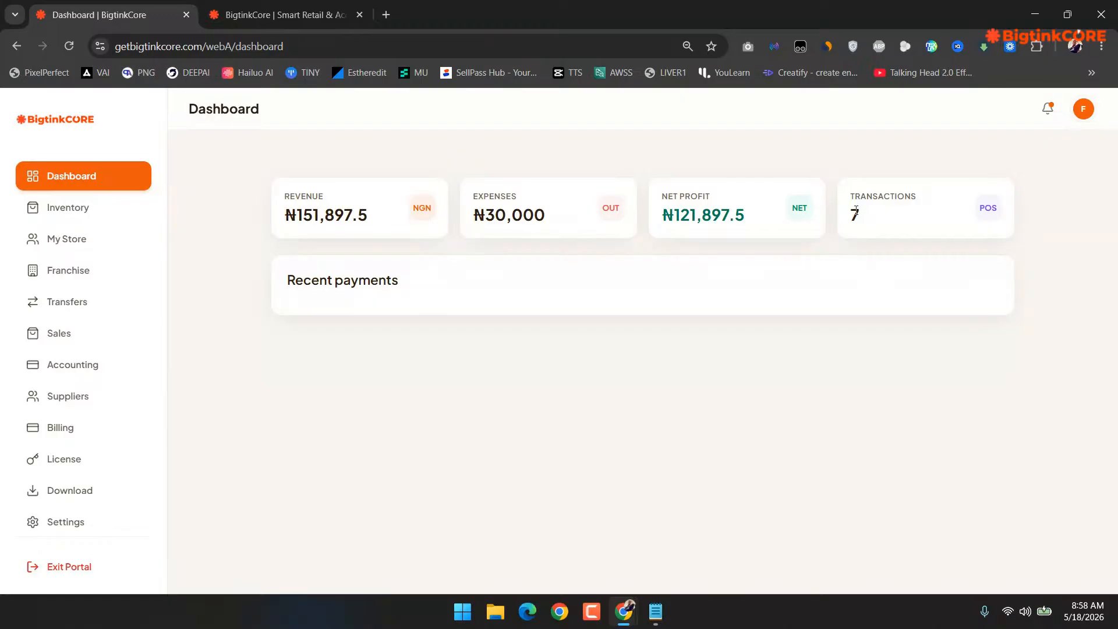
In Inventory, cancel the Eva Wine editor and the new-product form, then open My Store.
click(79, 213)
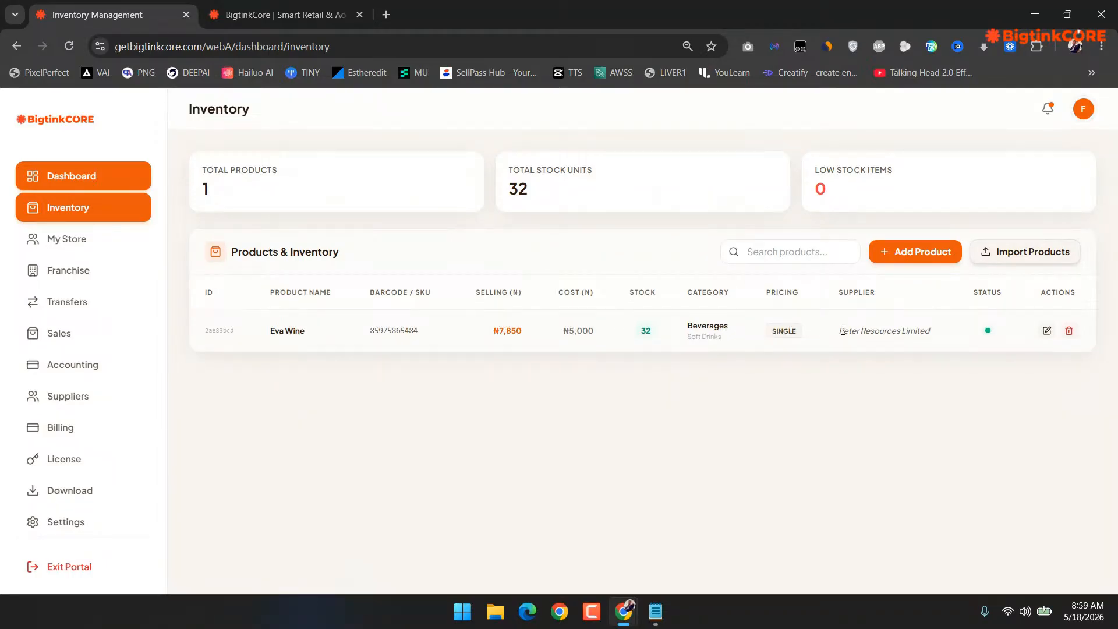
click(1045, 332)
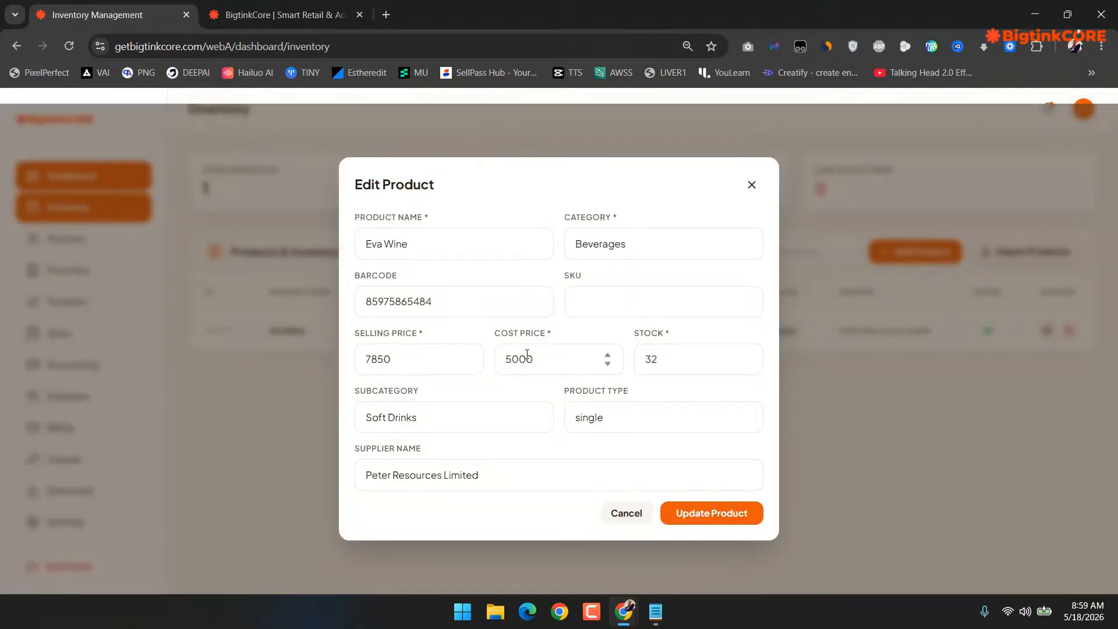
click(632, 514)
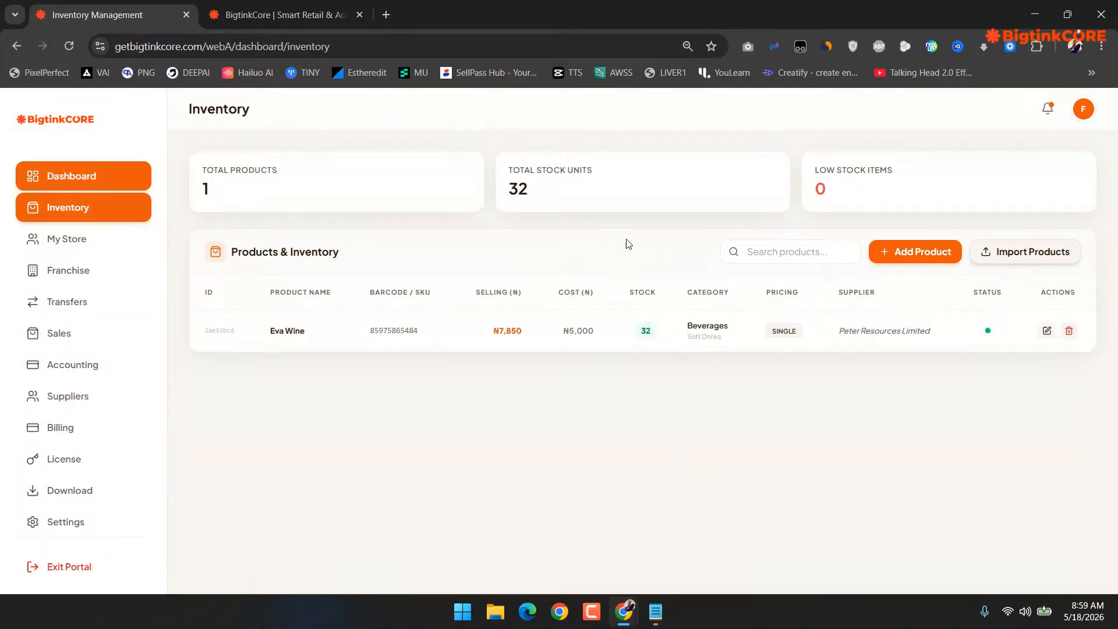
click(927, 254)
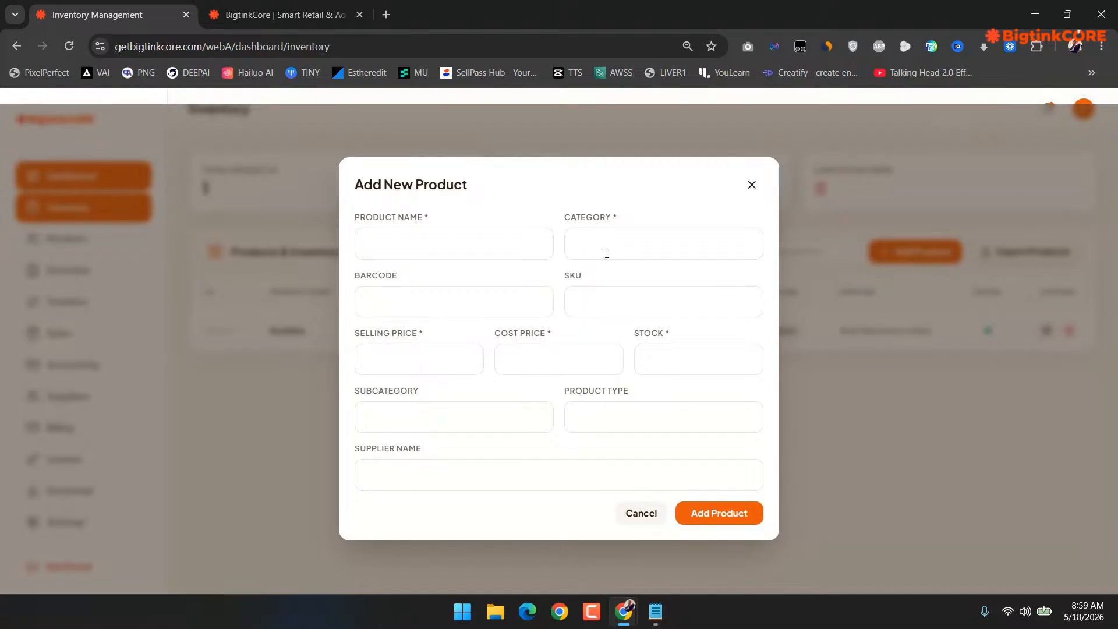
click(641, 512)
click(112, 236)
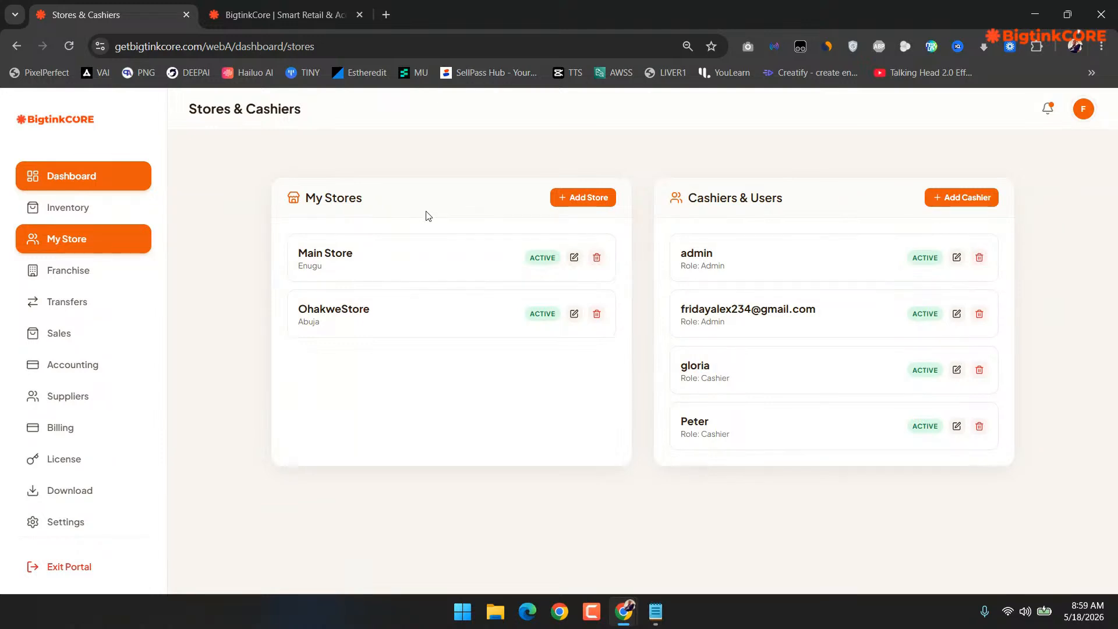
click(582, 199)
click(460, 379)
click(565, 429)
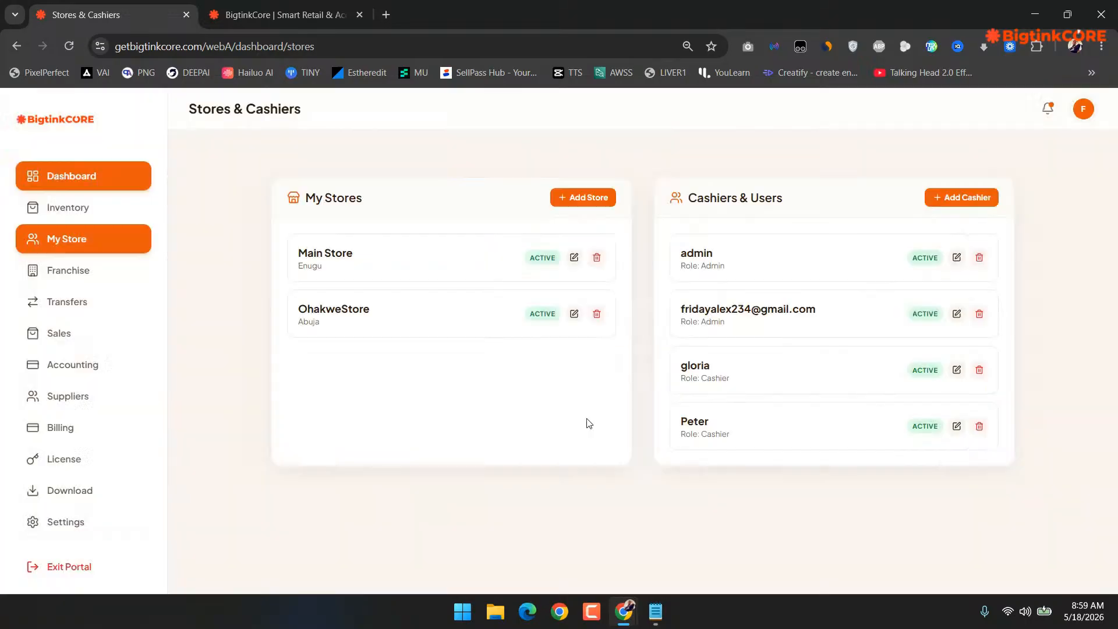
click(952, 197)
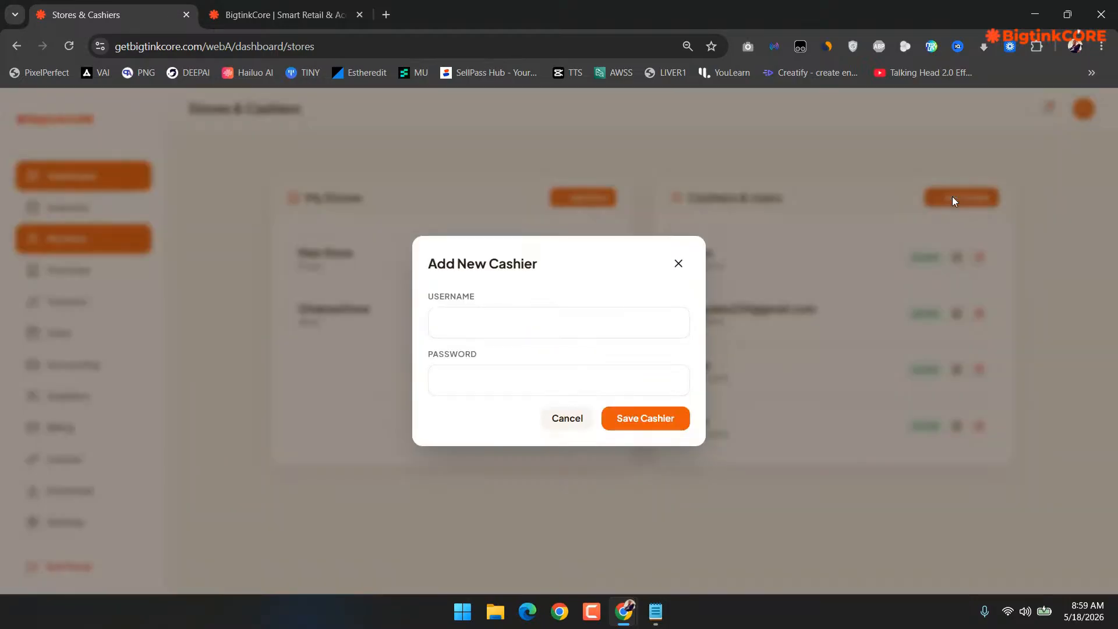
click(605, 326)
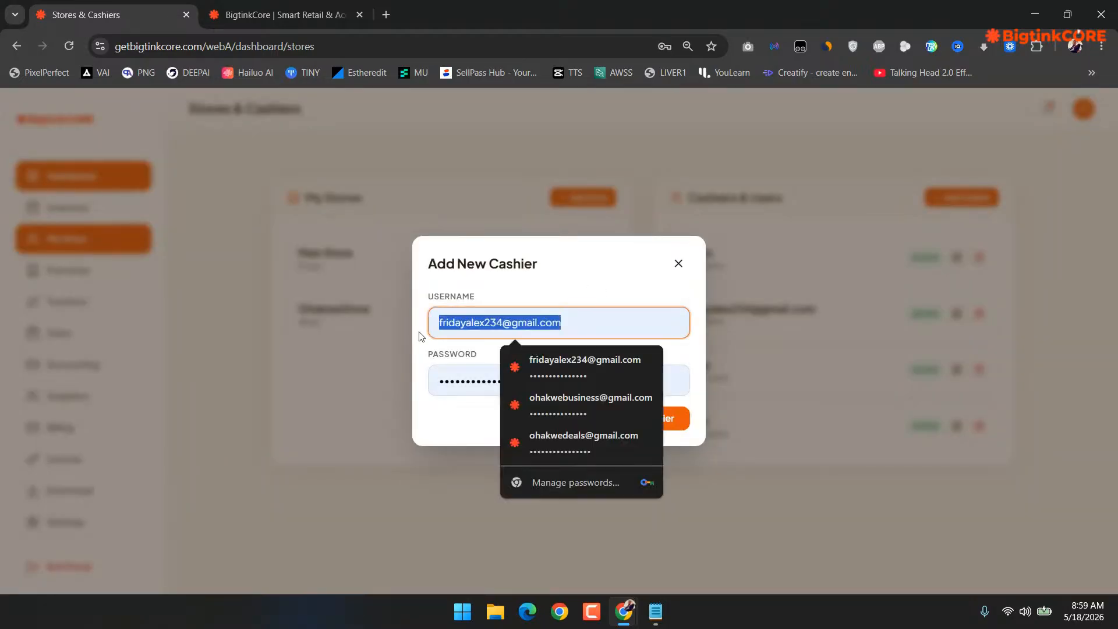
click(471, 381)
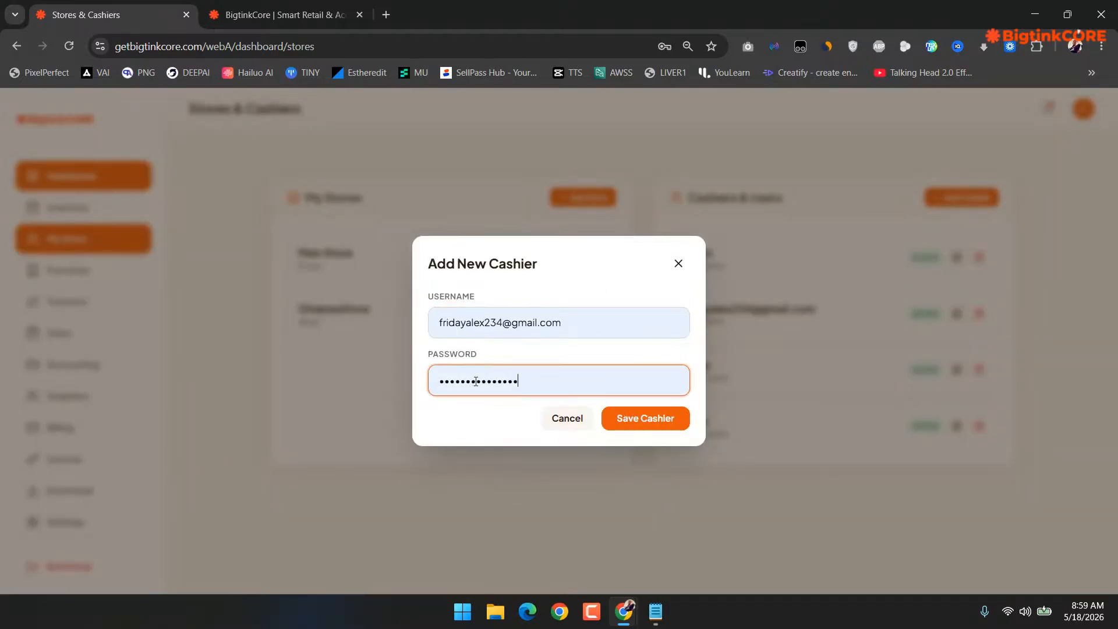
click(569, 419)
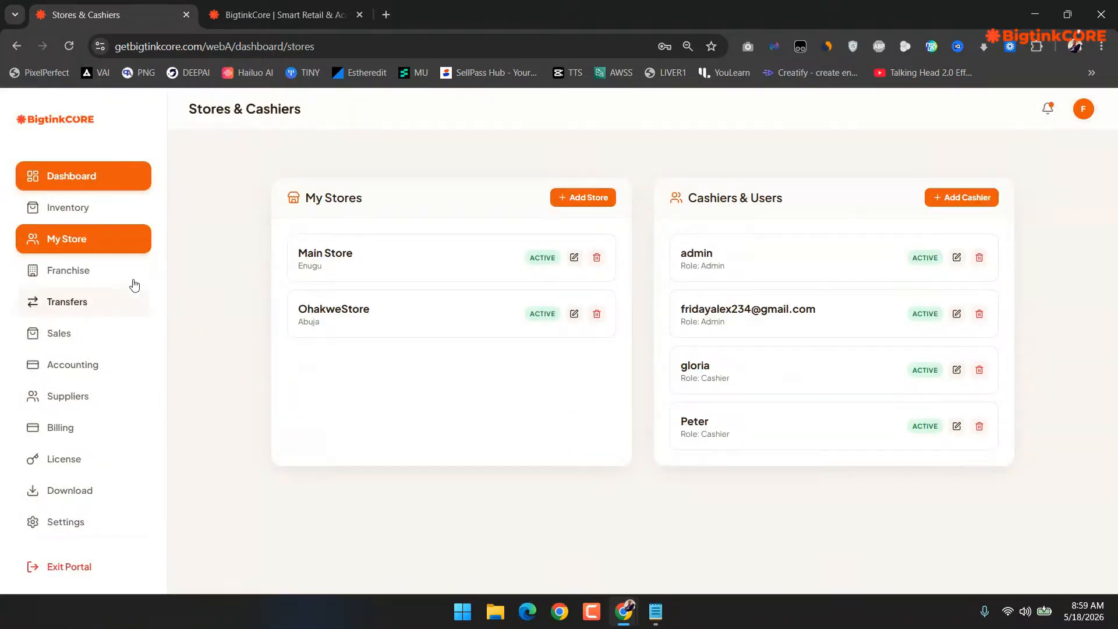
Go via Franchise and Transfers to Sales, listing receipts INV000001 to INV000007.
click(98, 279)
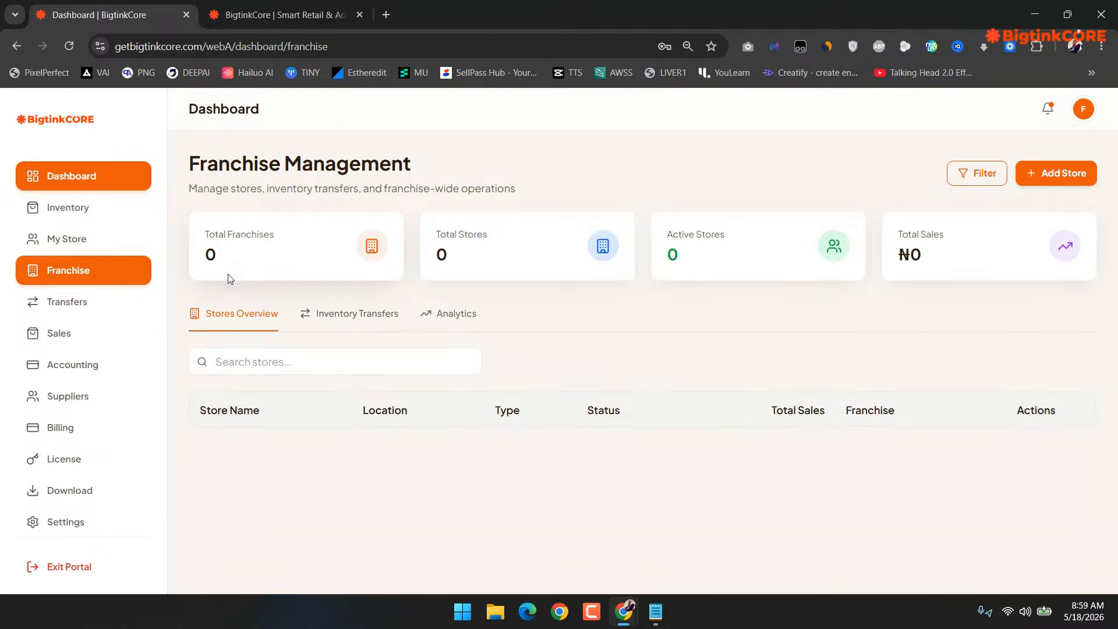
click(96, 305)
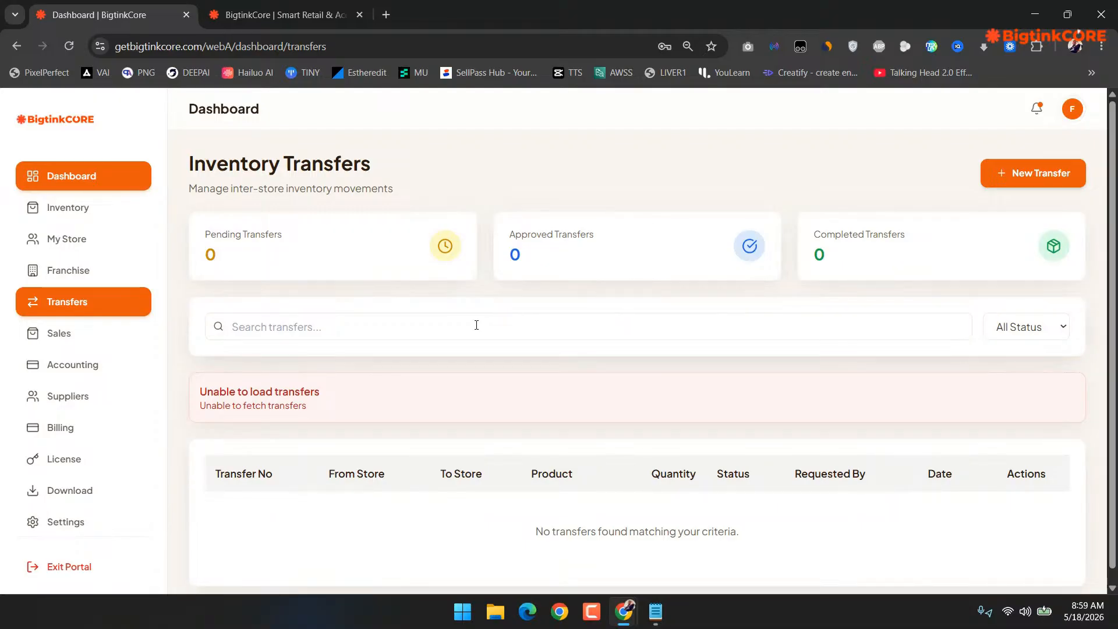
scroll(474, 324, down, 1)
click(68, 345)
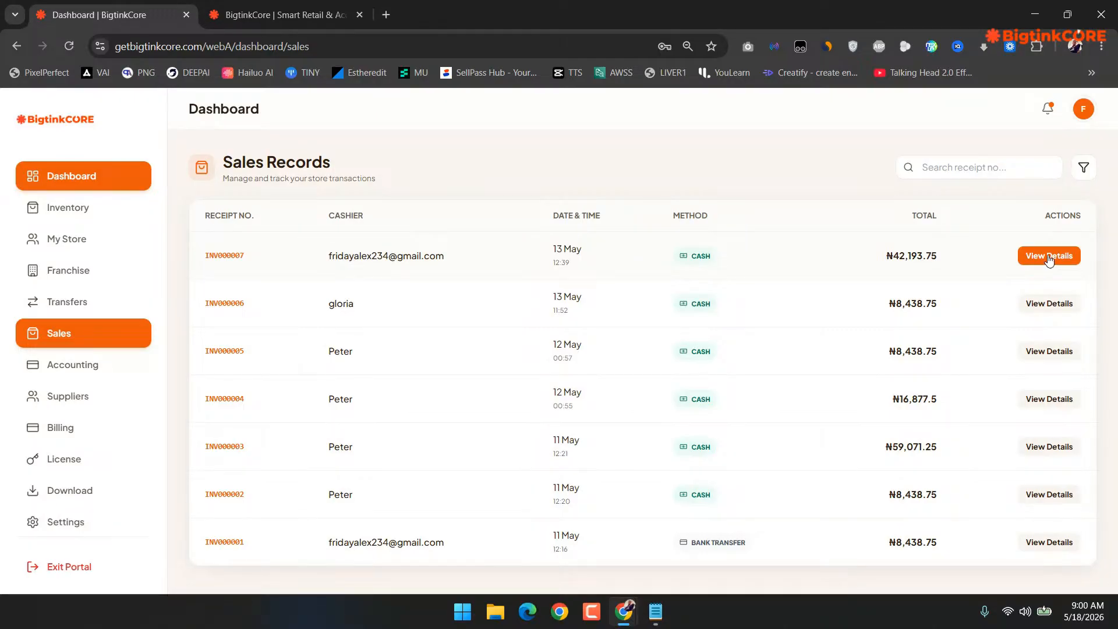
Open receipt INV000007 (₦42,193.75), highlight its payment method, total and VAT, then open Accounting.
click(1050, 258)
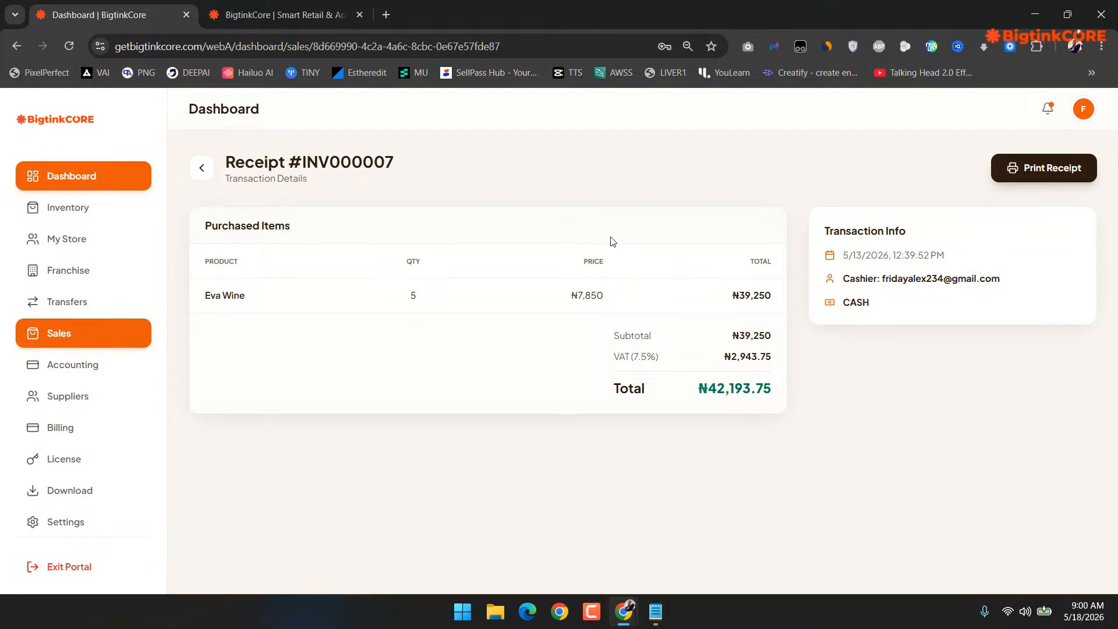
drag(874, 304, 1012, 284)
drag(843, 255, 951, 267)
click(706, 387)
drag(705, 387, 813, 393)
click(745, 386)
drag(725, 357, 793, 359)
click(92, 370)
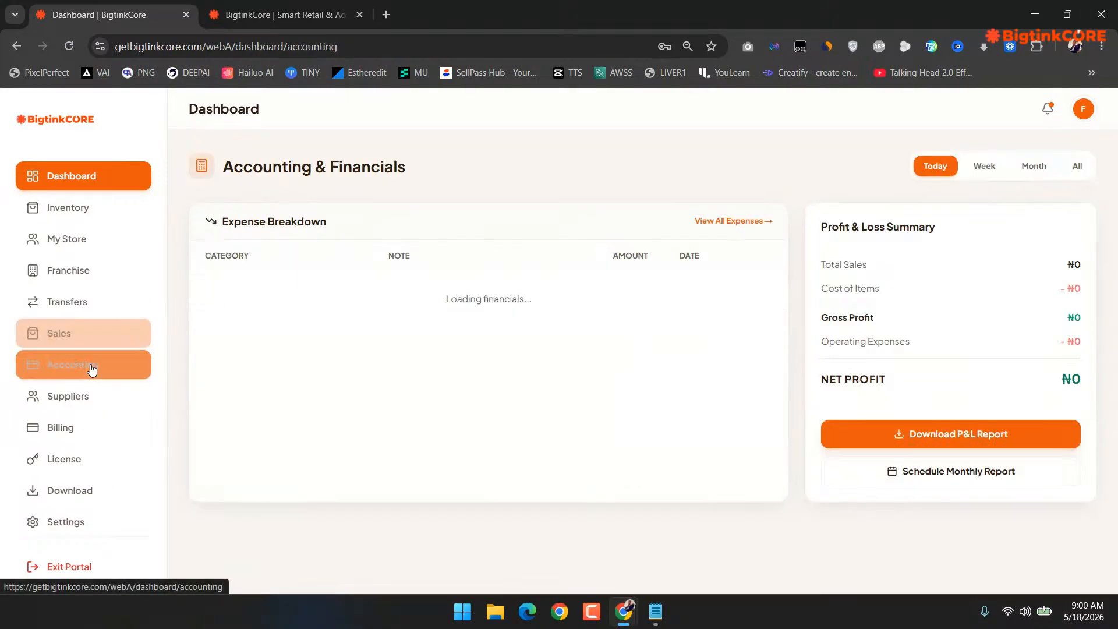
Show this week's figures and highlight revenue, cost of sales ₦90,000, expenses ₦30,000 and the Shop expense.
click(973, 169)
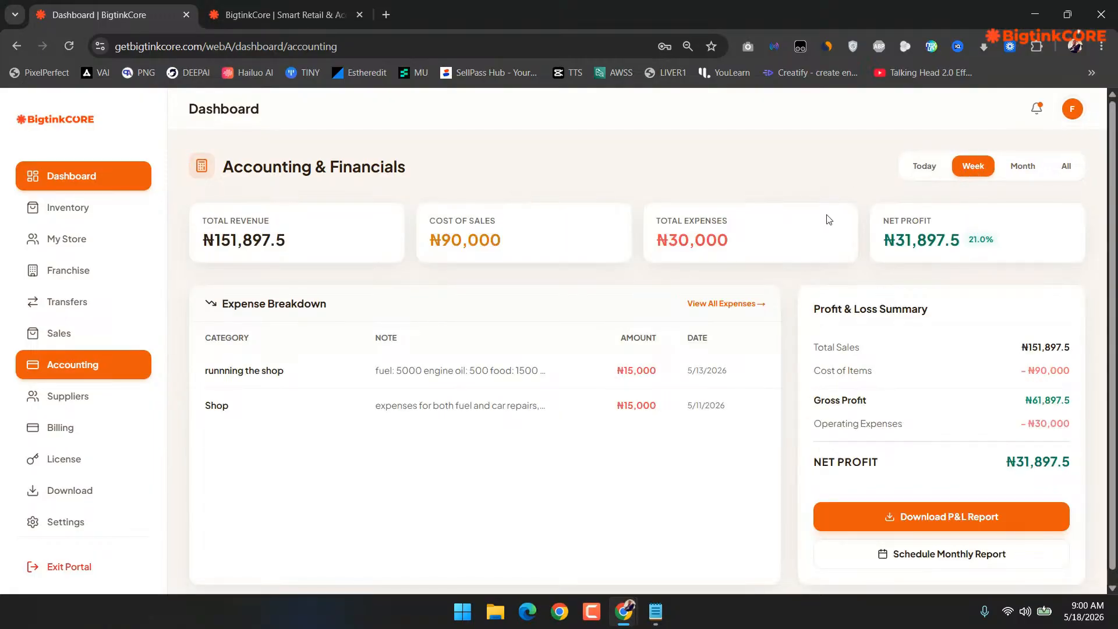
drag(203, 239, 319, 242)
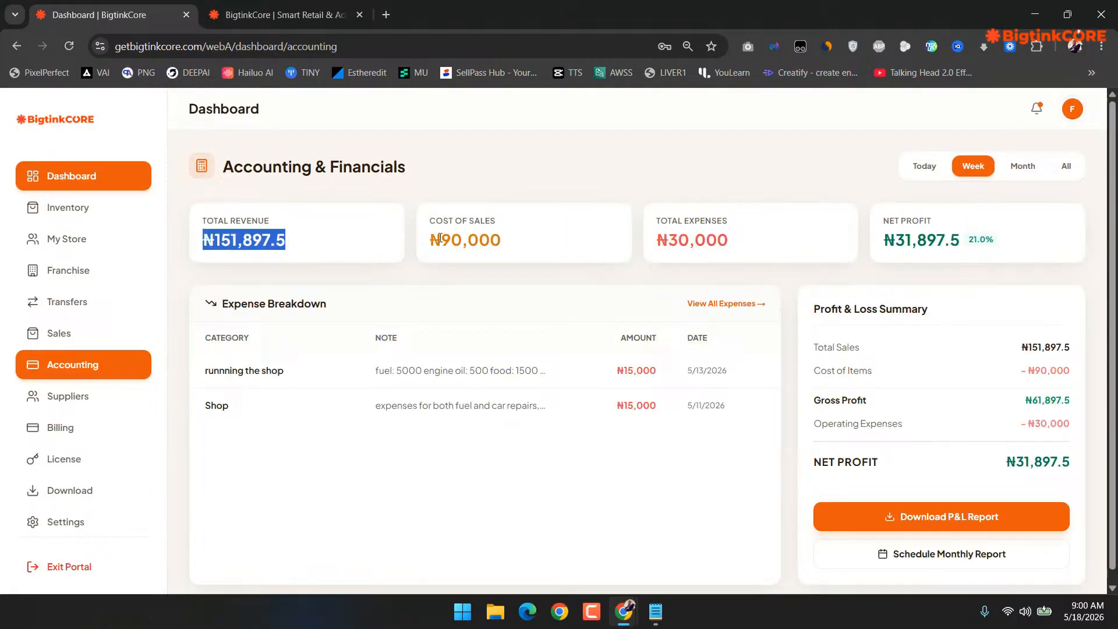
drag(430, 240, 532, 237)
drag(657, 240, 746, 242)
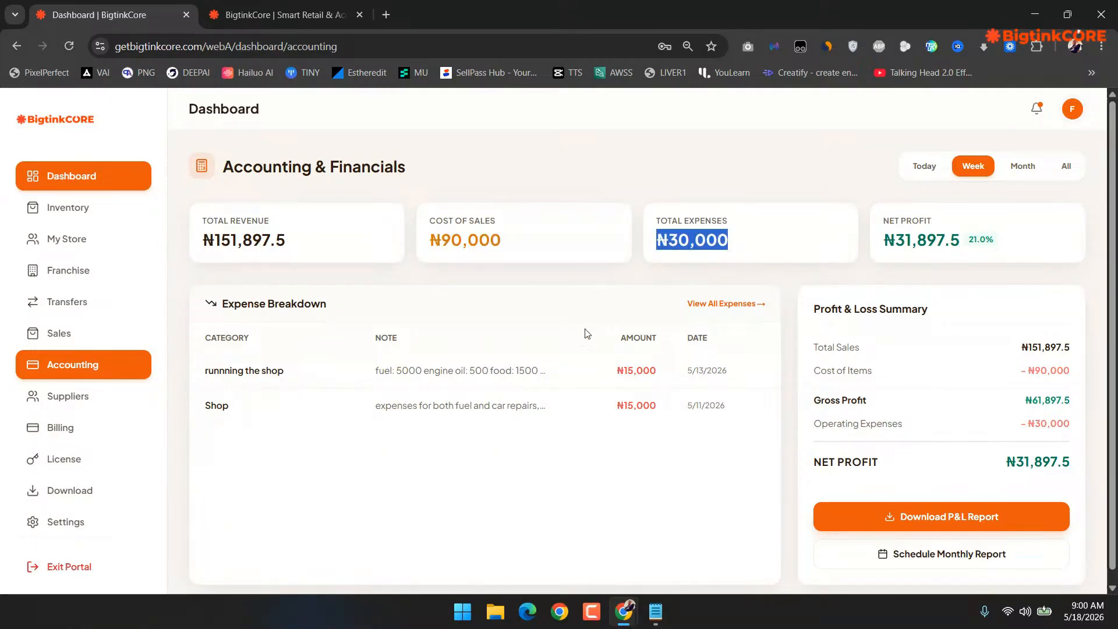
drag(204, 371, 549, 373)
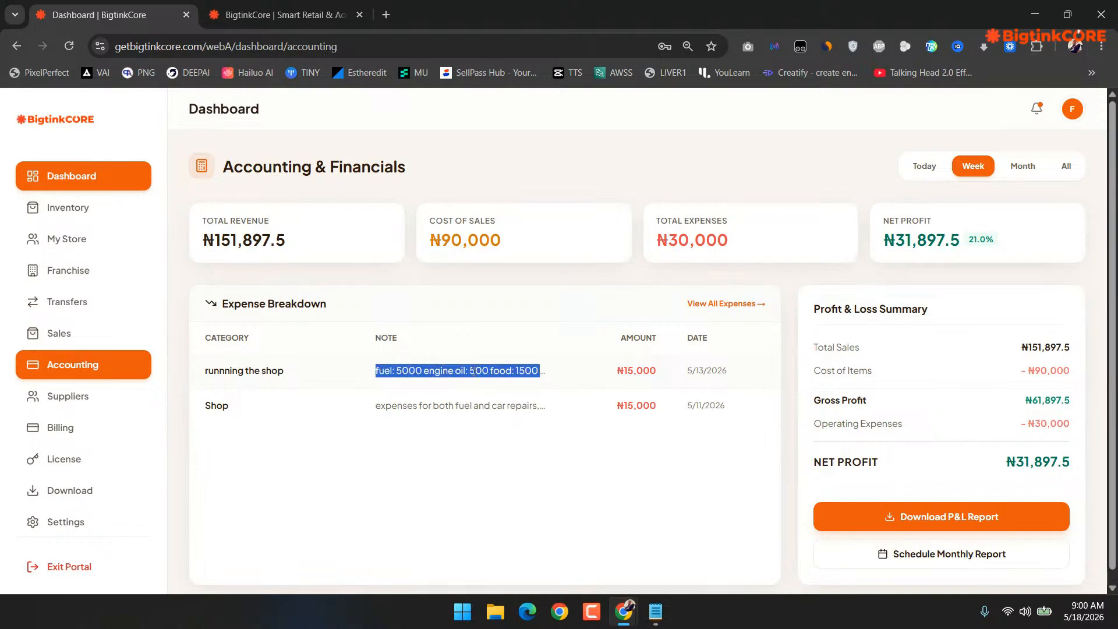
click(569, 375)
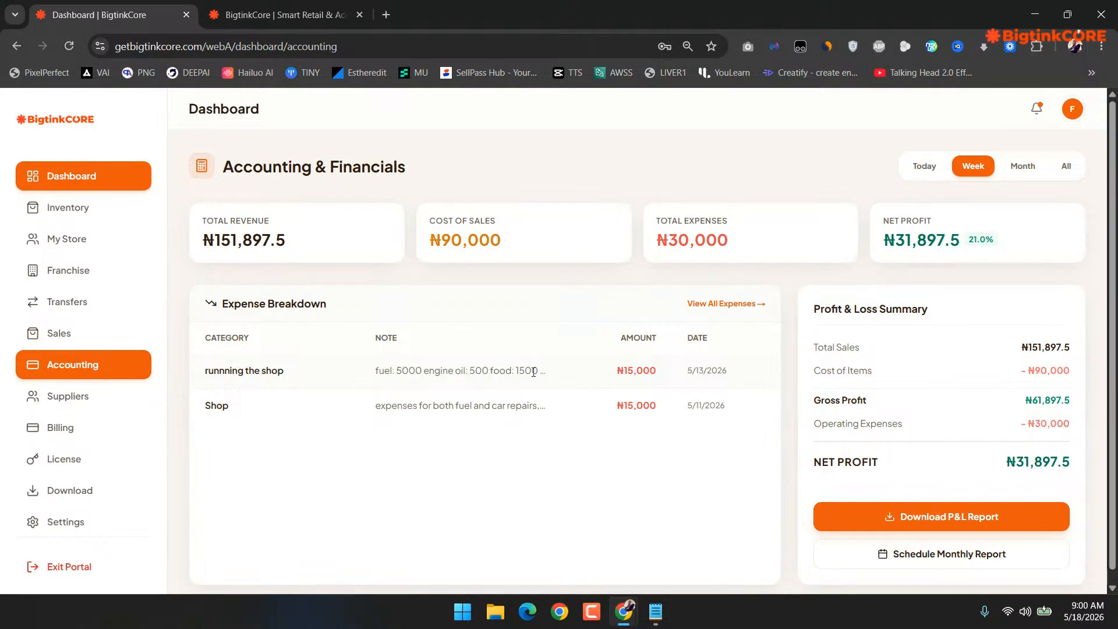
drag(196, 412, 231, 408)
Switch the figures to Month and All, then open the Suppliers & Agents list.
click(1017, 164)
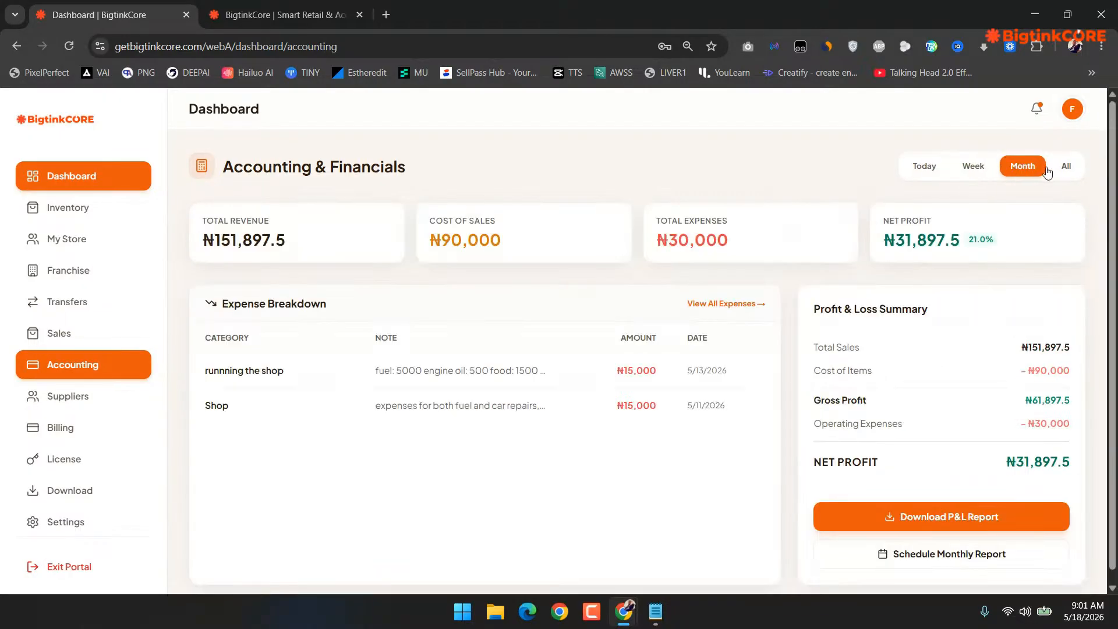
click(1065, 167)
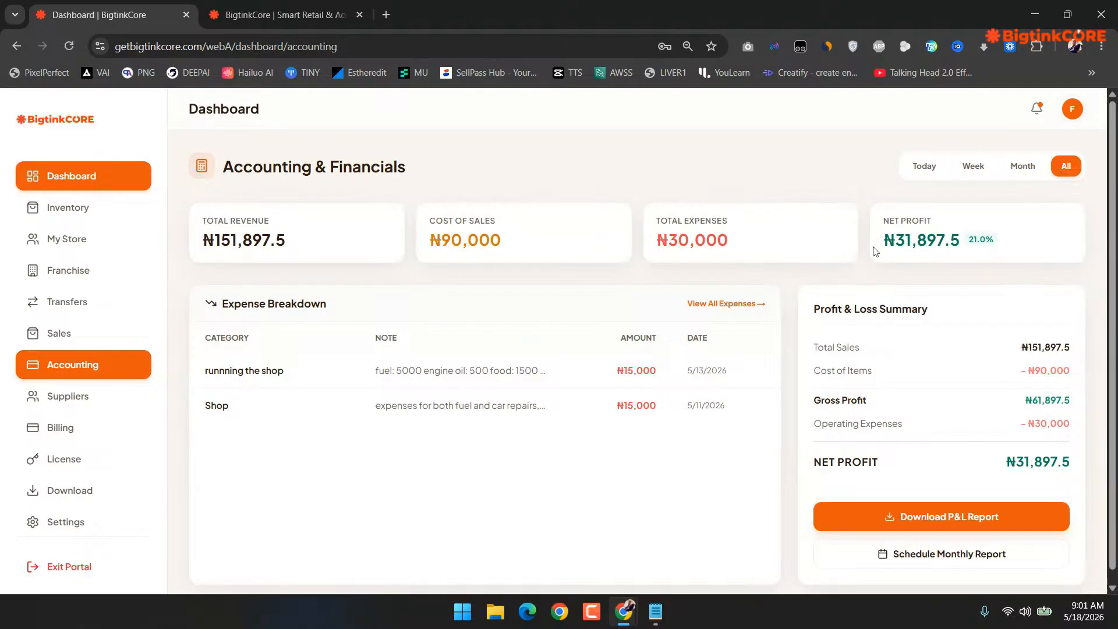
click(68, 408)
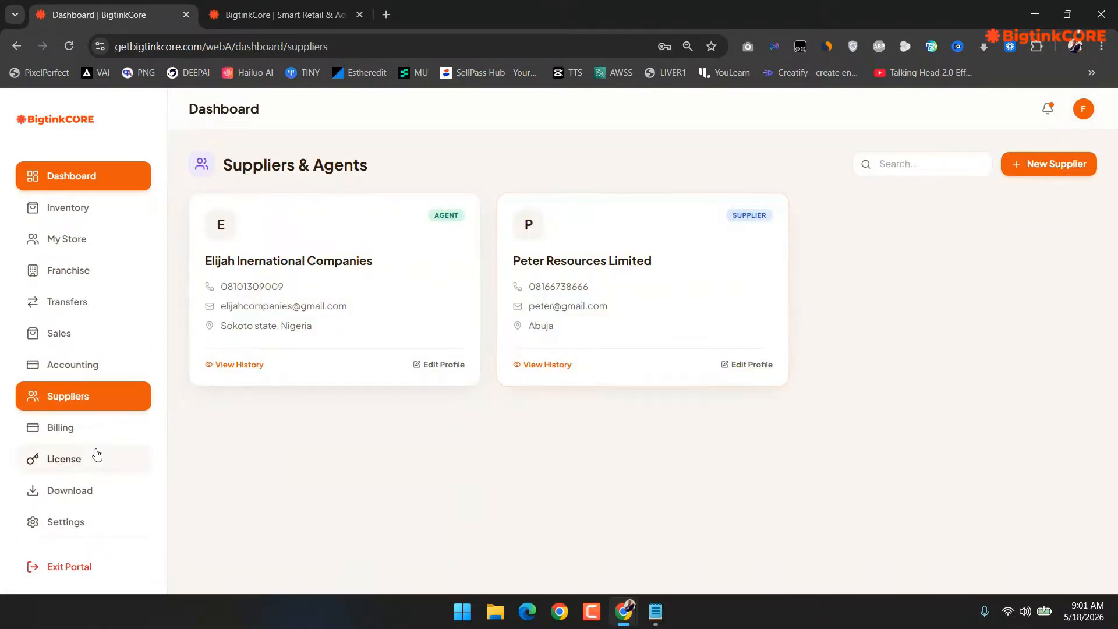
Visit the Billing, License and installer Download pages, then minimise the browser.
click(90, 428)
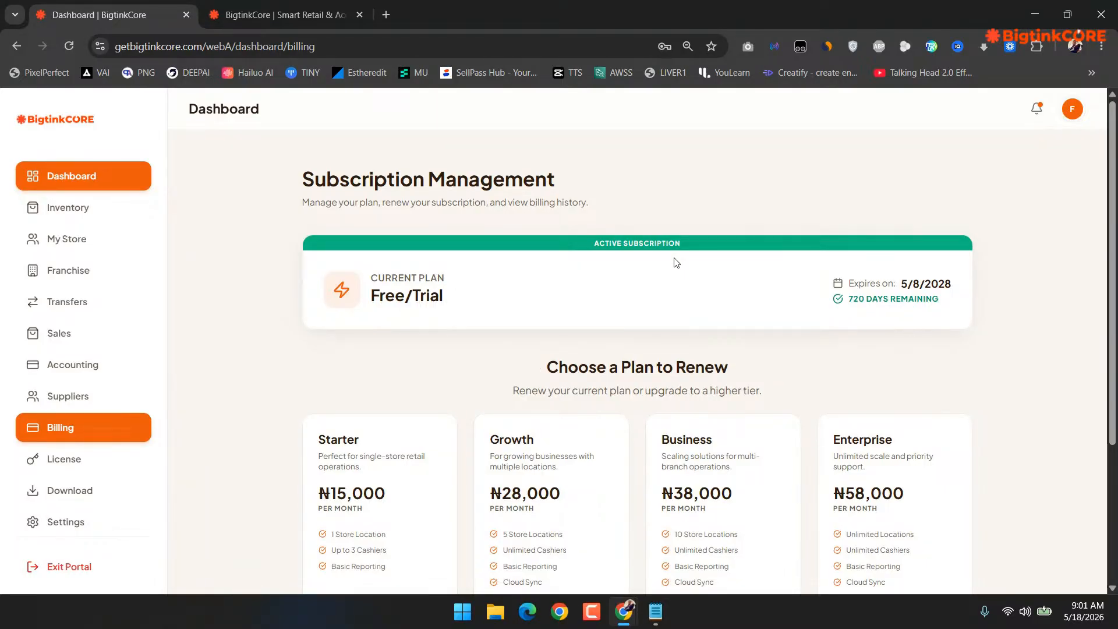
click(54, 461)
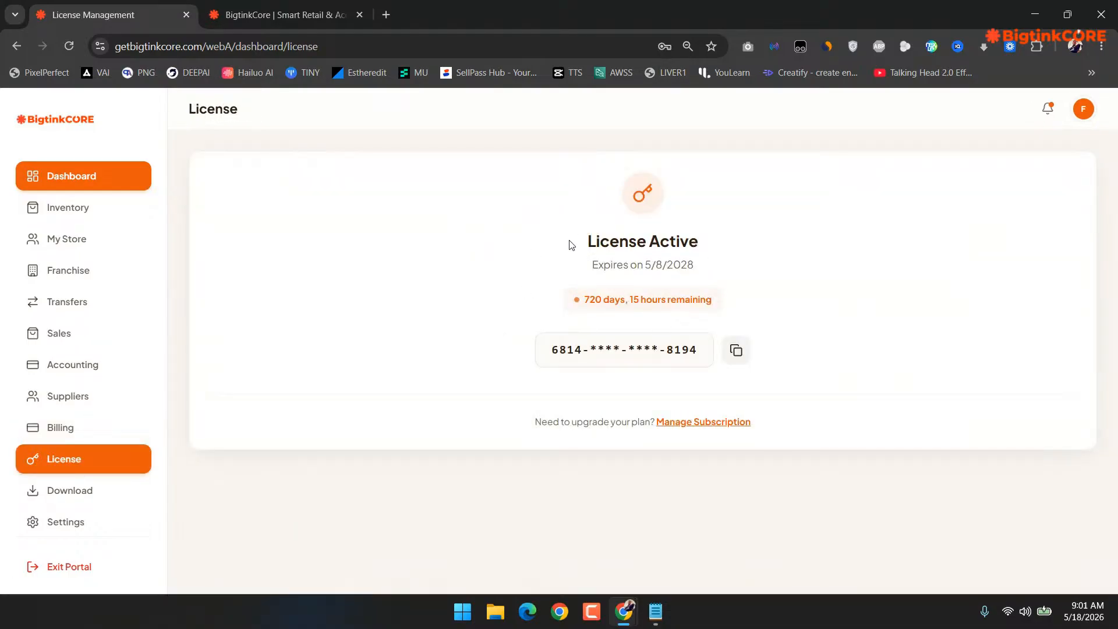
click(69, 495)
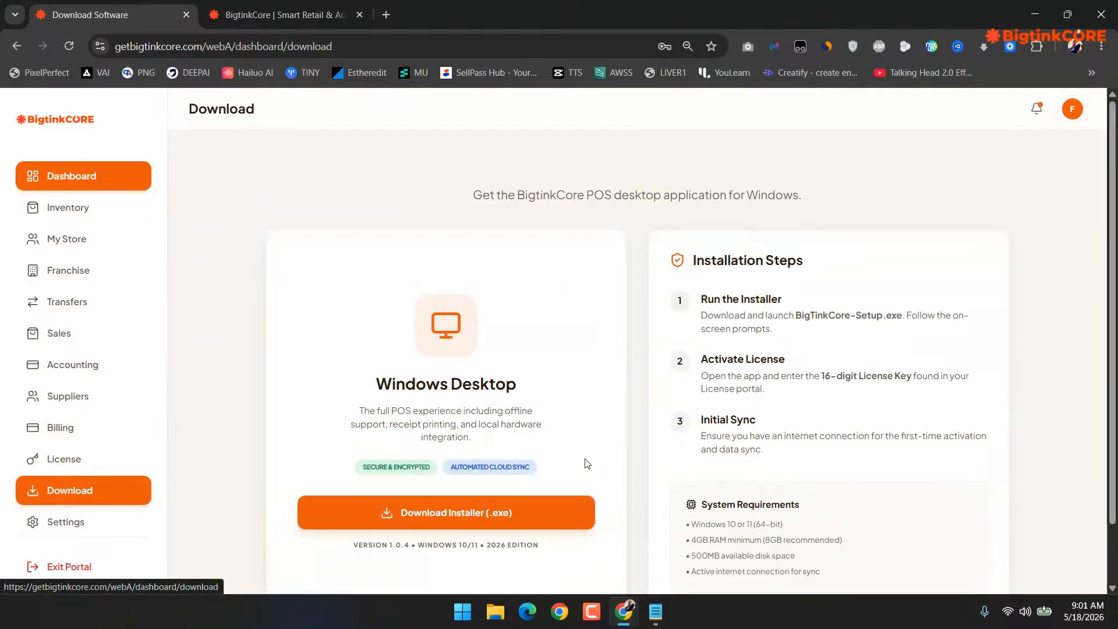
scroll(490, 404, down, 1)
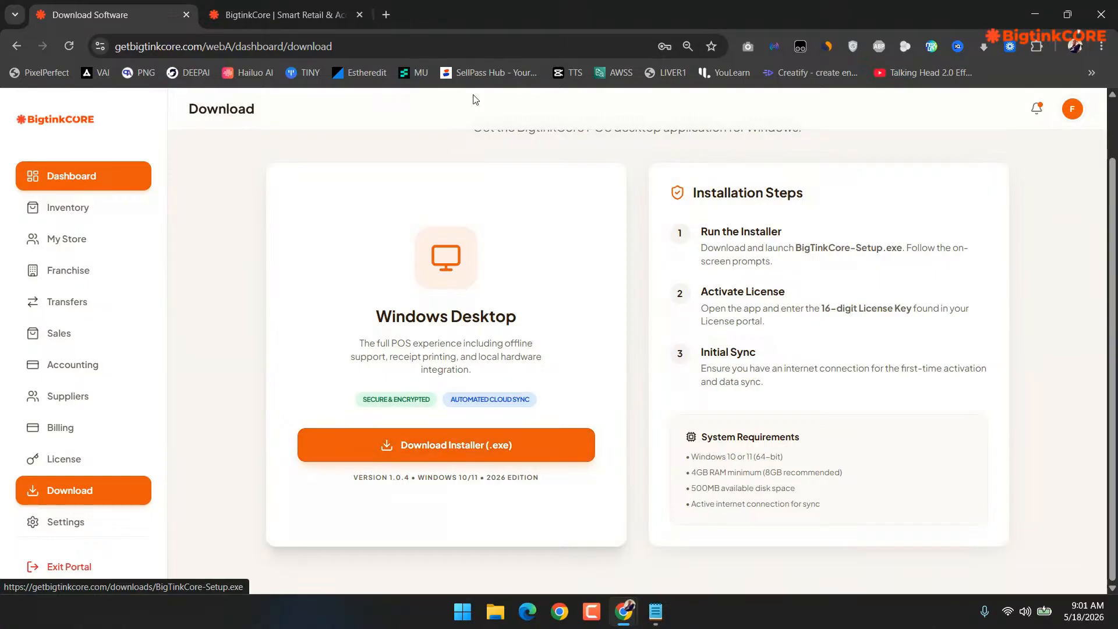
click(1036, 16)
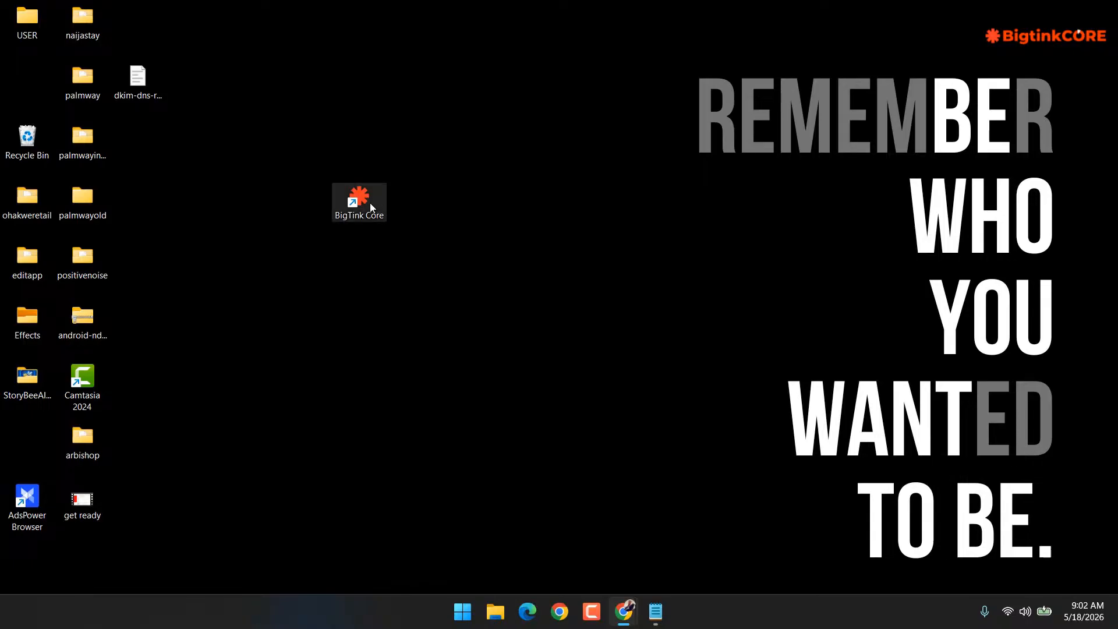
Move the BigTink Core desktop shortcut, then open its program's install folder via Open file location.
drag(428, 279, 474, 275)
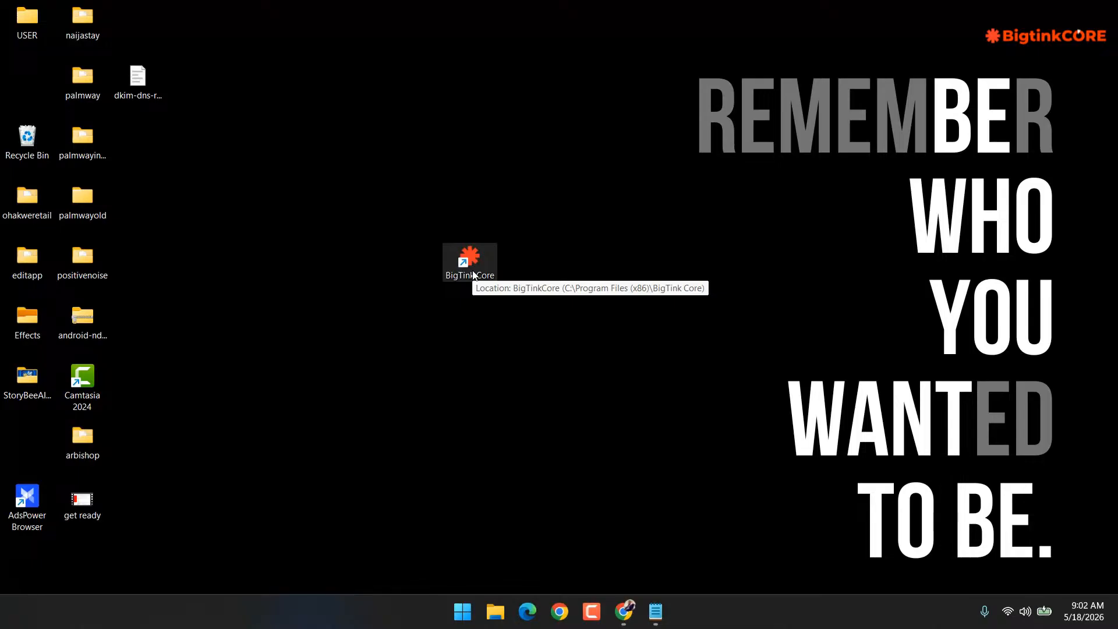
double_click(472, 273)
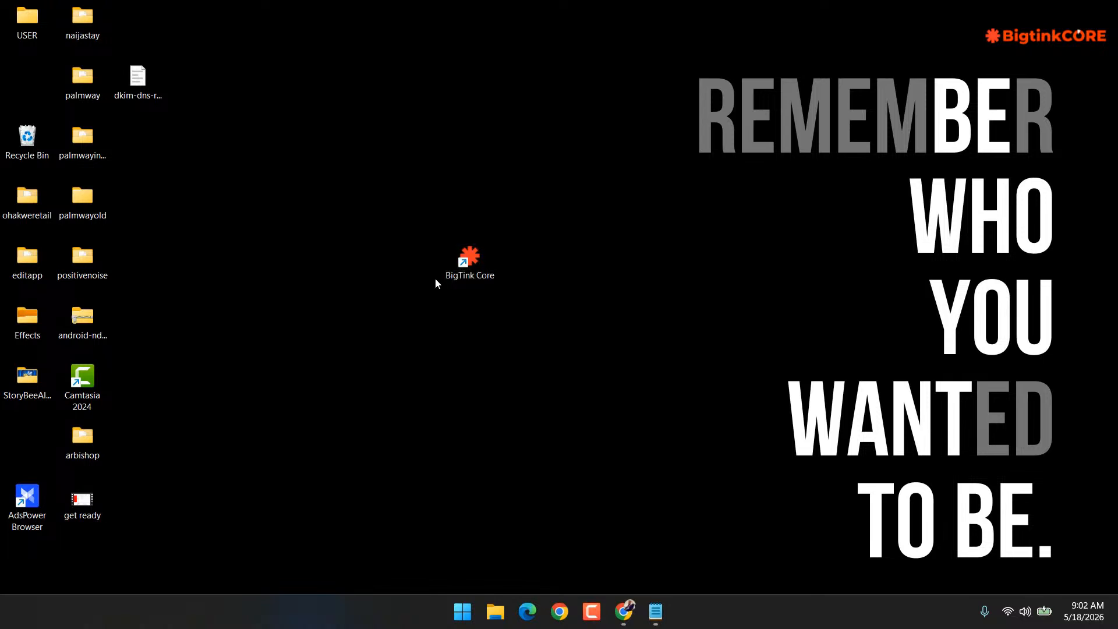
right_click(471, 257)
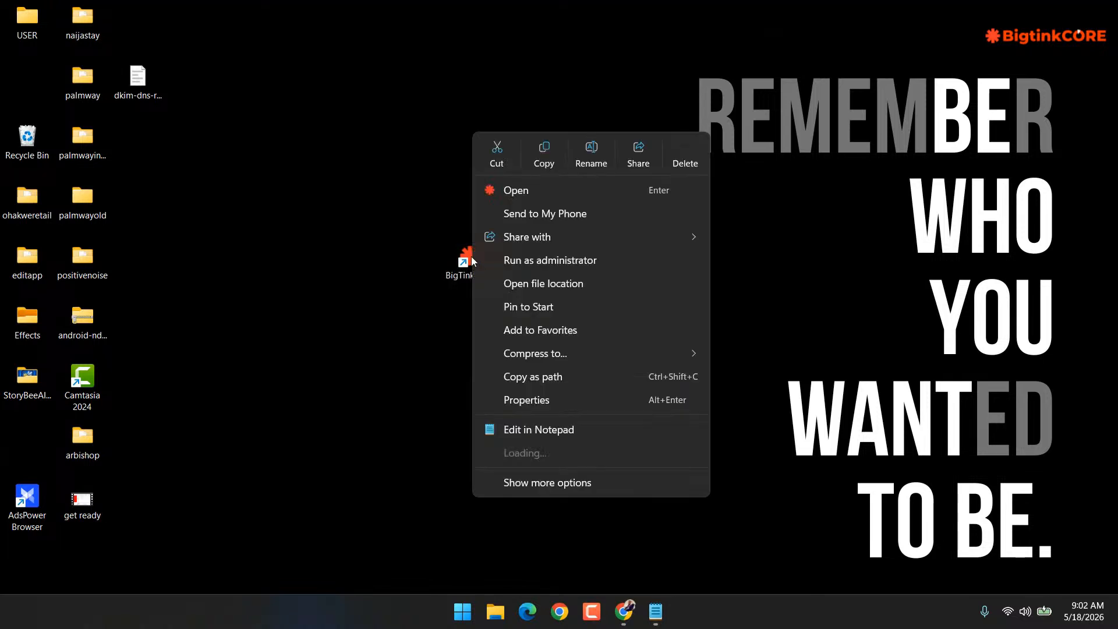
click(589, 285)
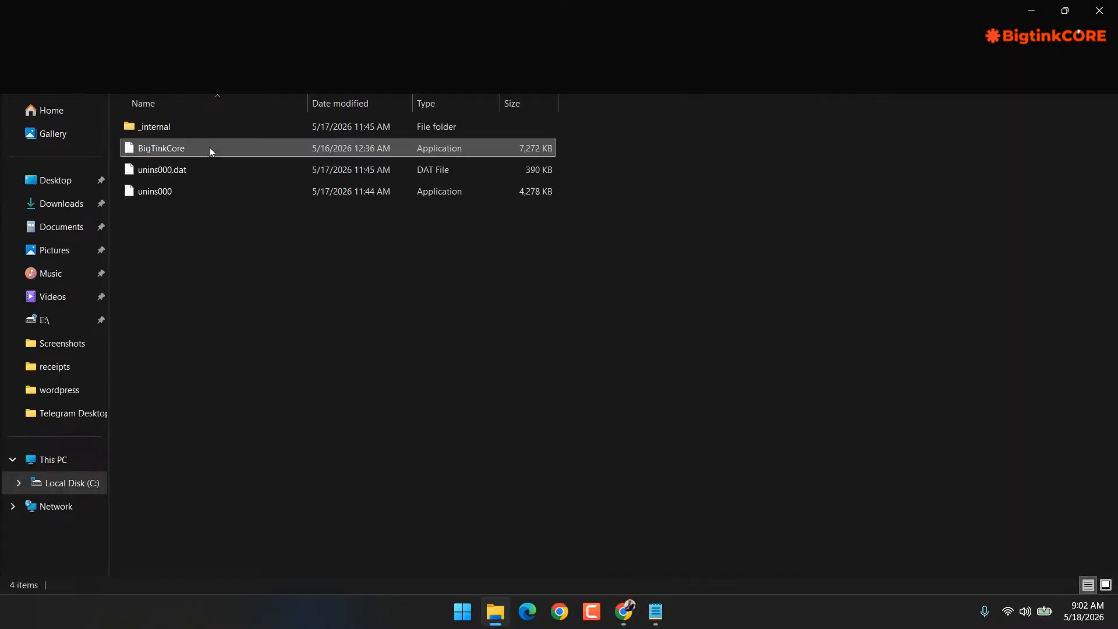
Run unins000 to remove BigTink Core, then switch to the BigTinkCore download page in Chrome.
click(173, 193)
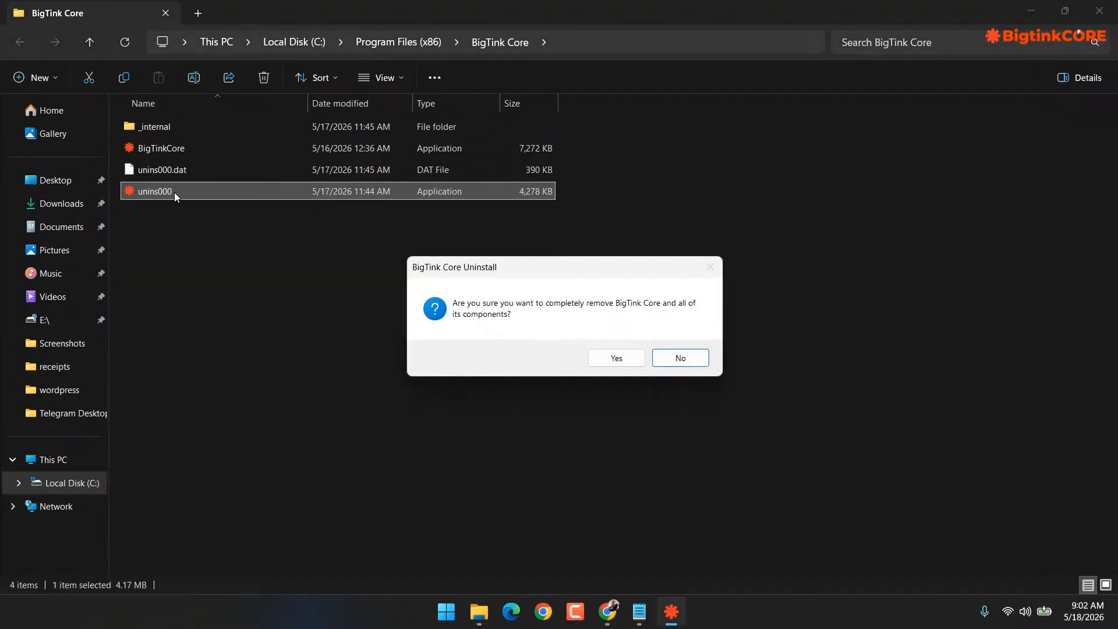
click(625, 358)
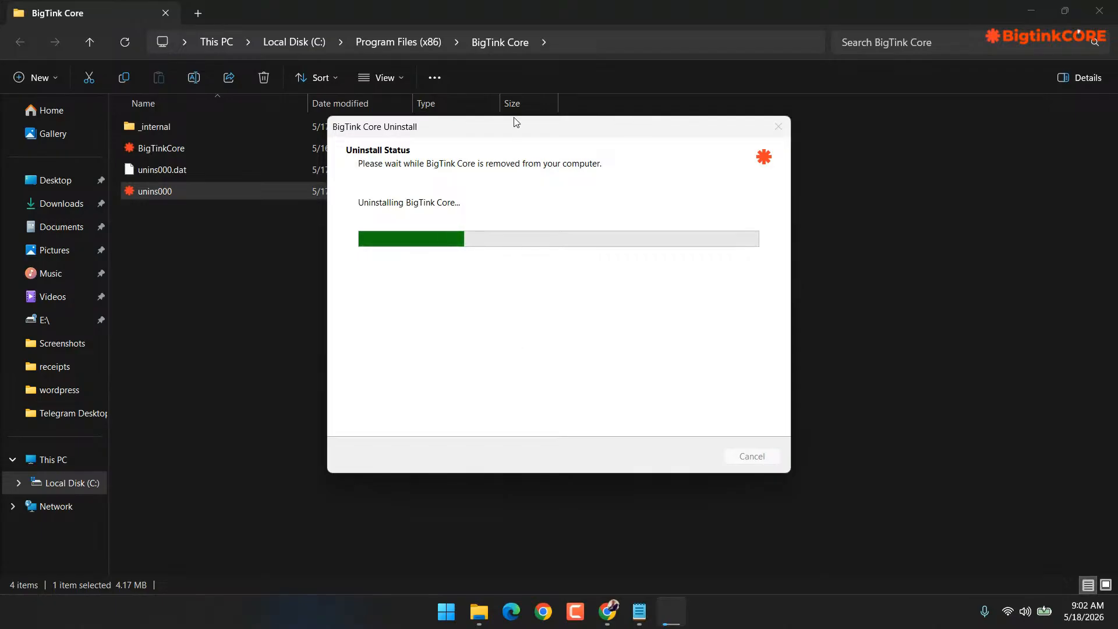
drag(511, 127, 545, 161)
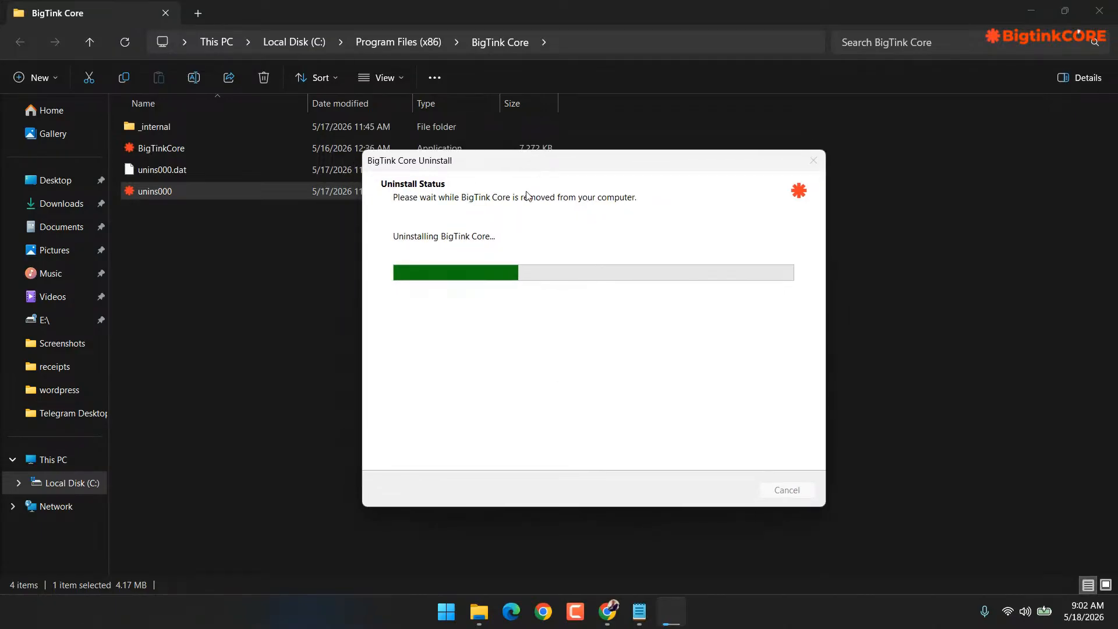
click(610, 610)
click(489, 529)
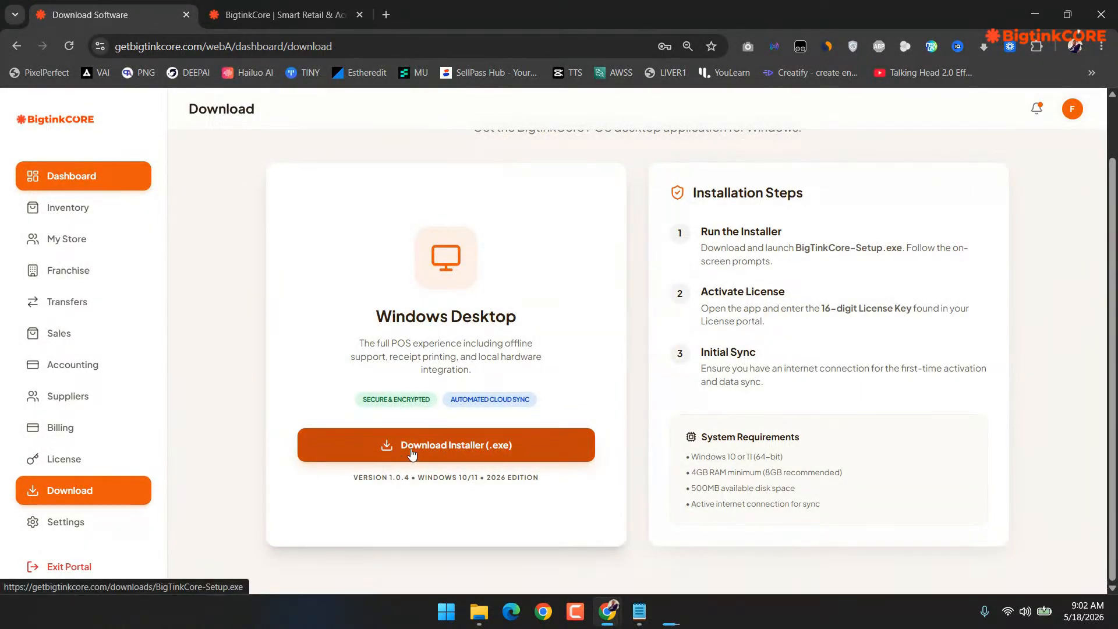
Download the Windows installer (.exe), saving it over the existing BigTinkCore-Setup file in Downloads.
click(510, 445)
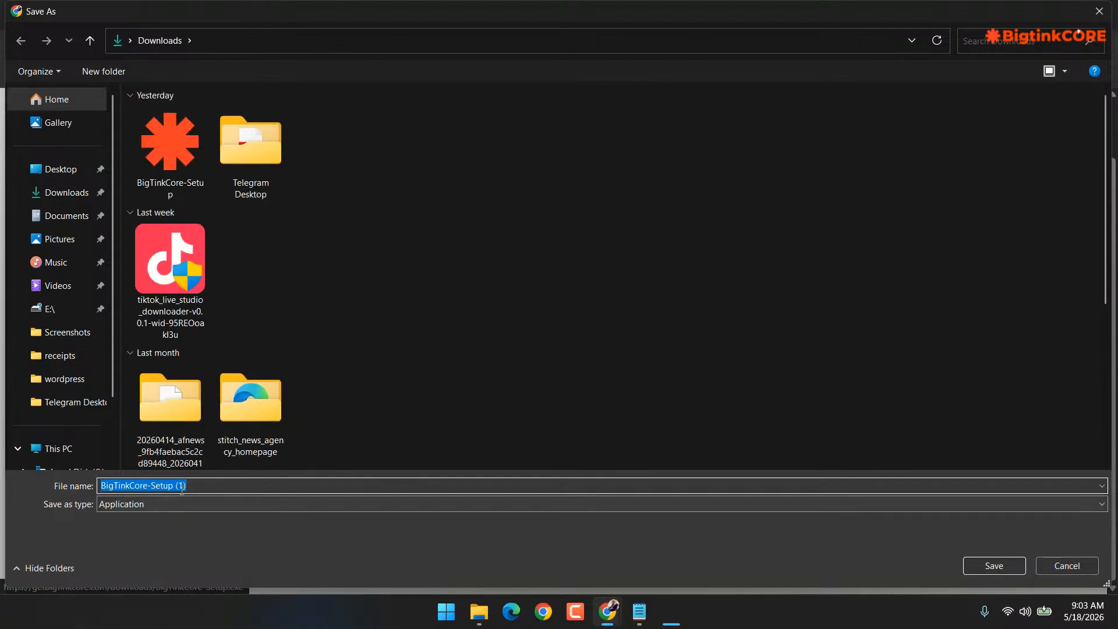
click(158, 143)
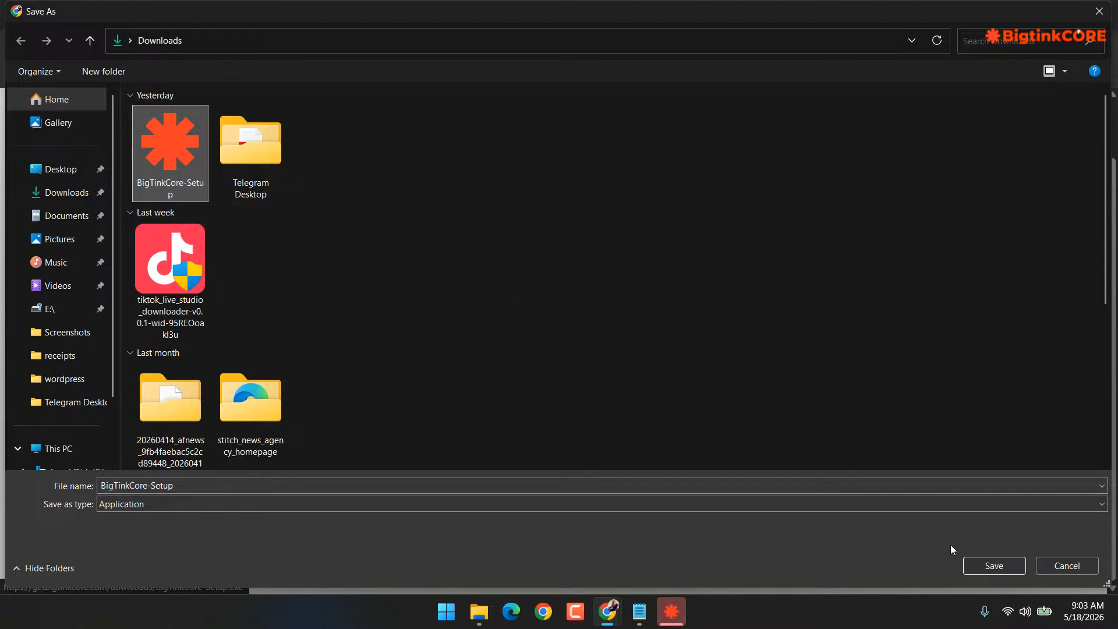
click(1053, 564)
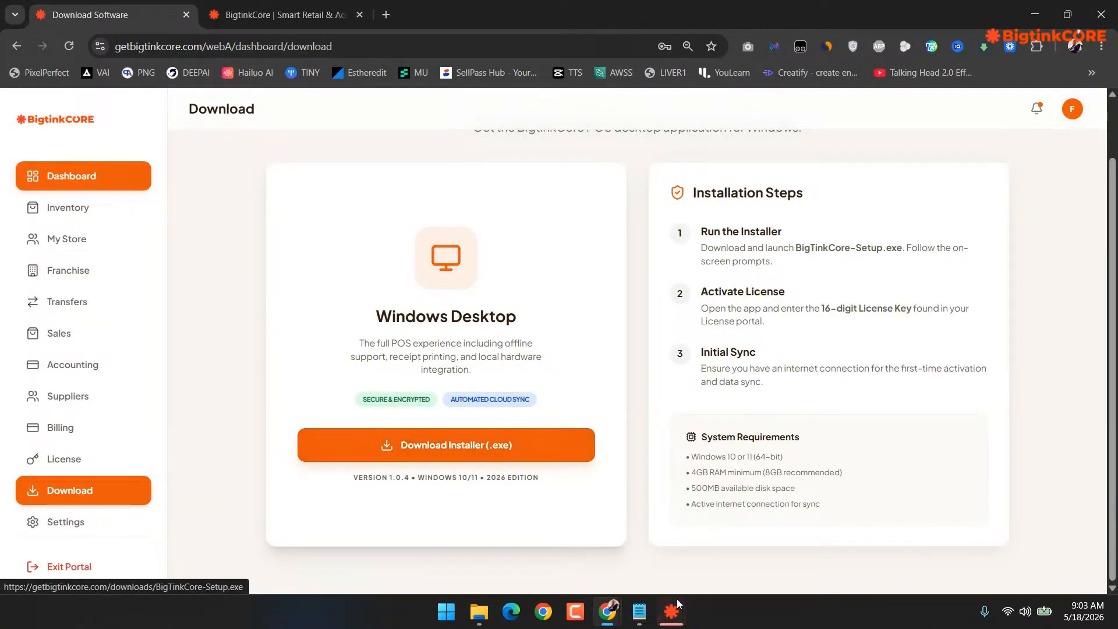
click(674, 612)
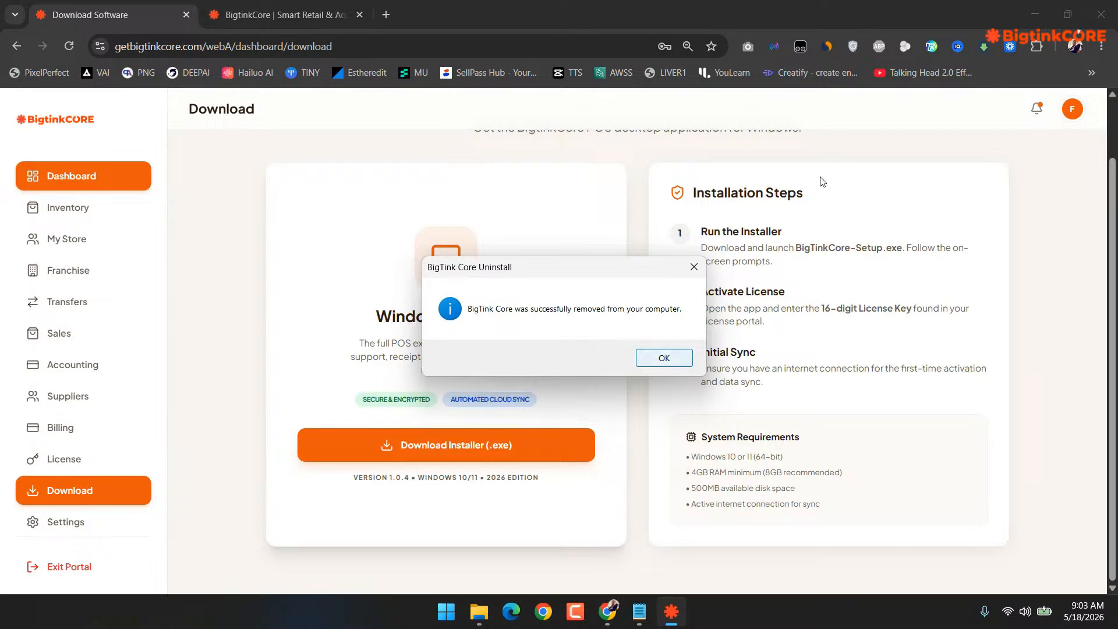
Acknowledge the finished uninstall and open the Downloads folder in a new File Explorer window.
click(1030, 9)
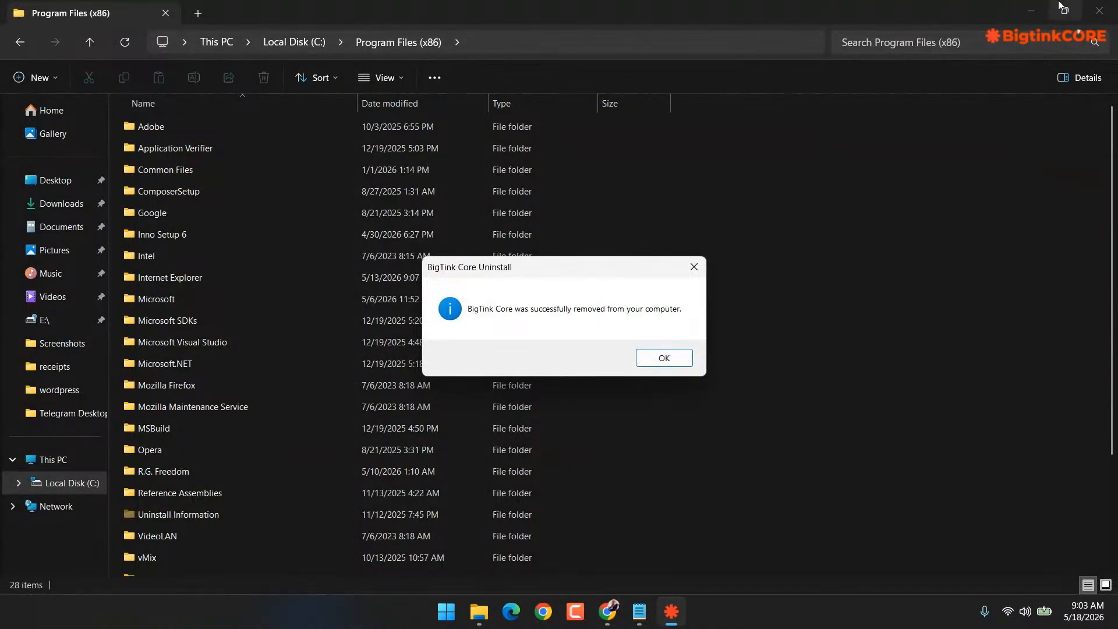
click(1093, 7)
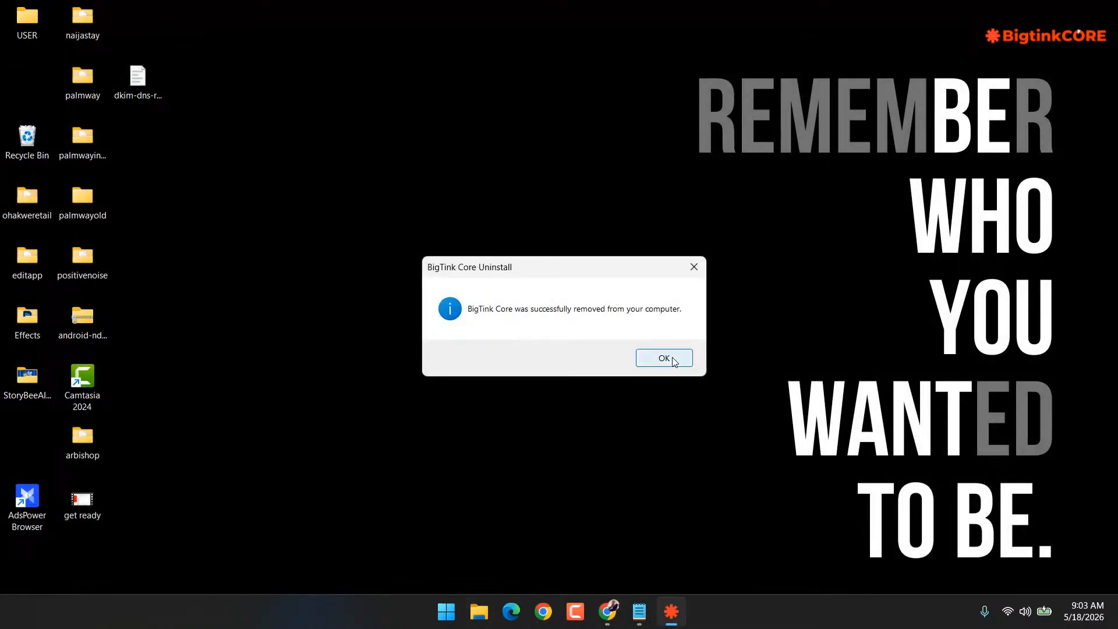
click(664, 358)
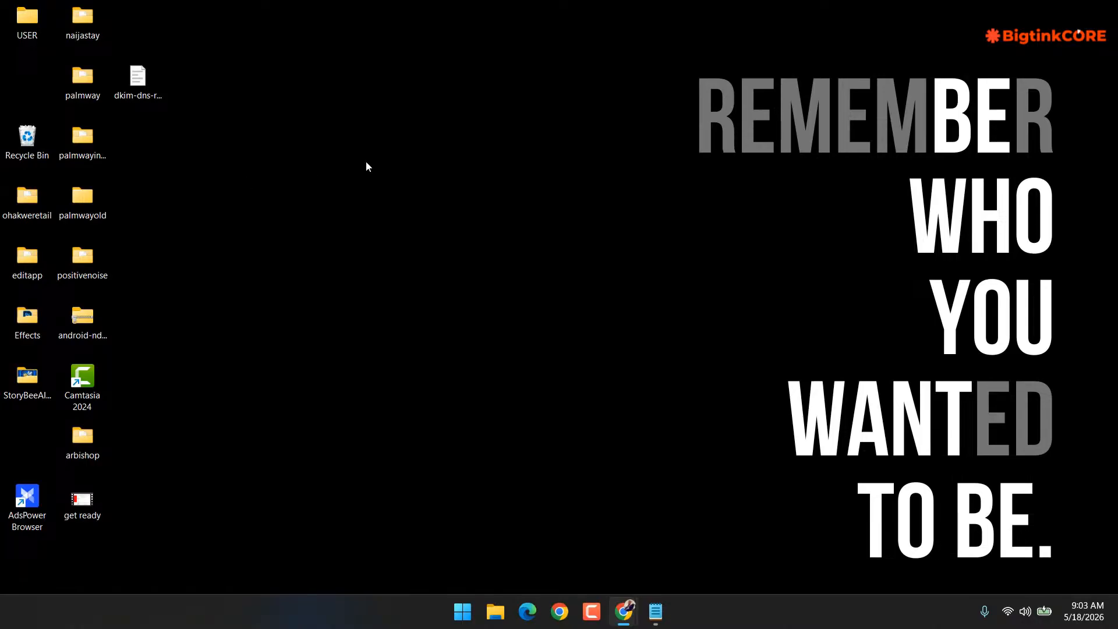
key(super+e)
click(67, 205)
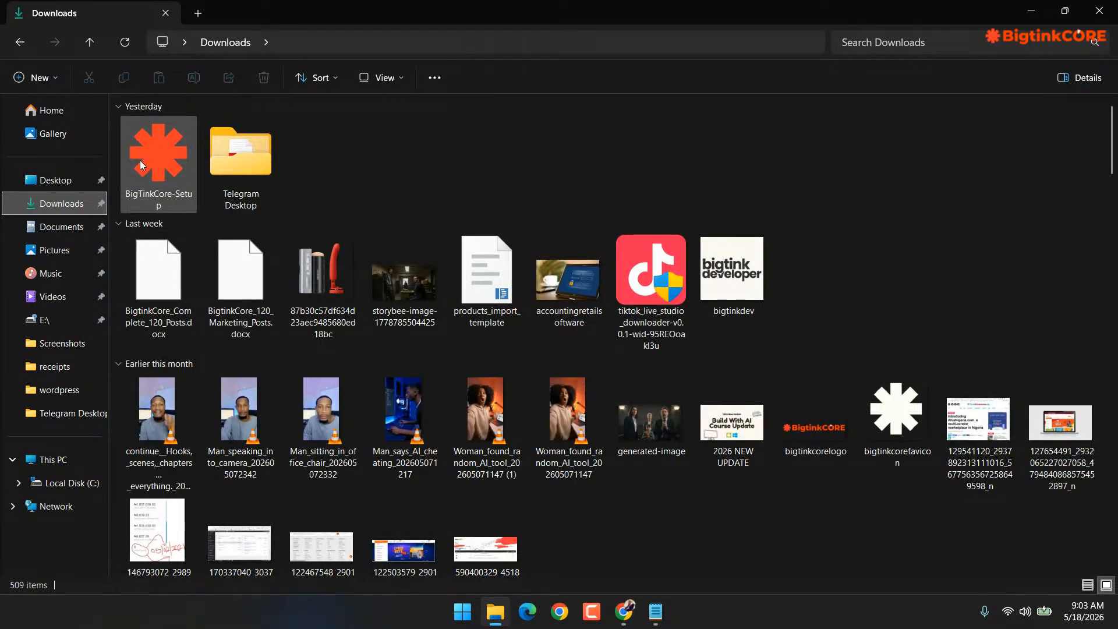
Launch BigTinkCore-Setup and accept the default install folder and Start Menu folder.
double_click(155, 160)
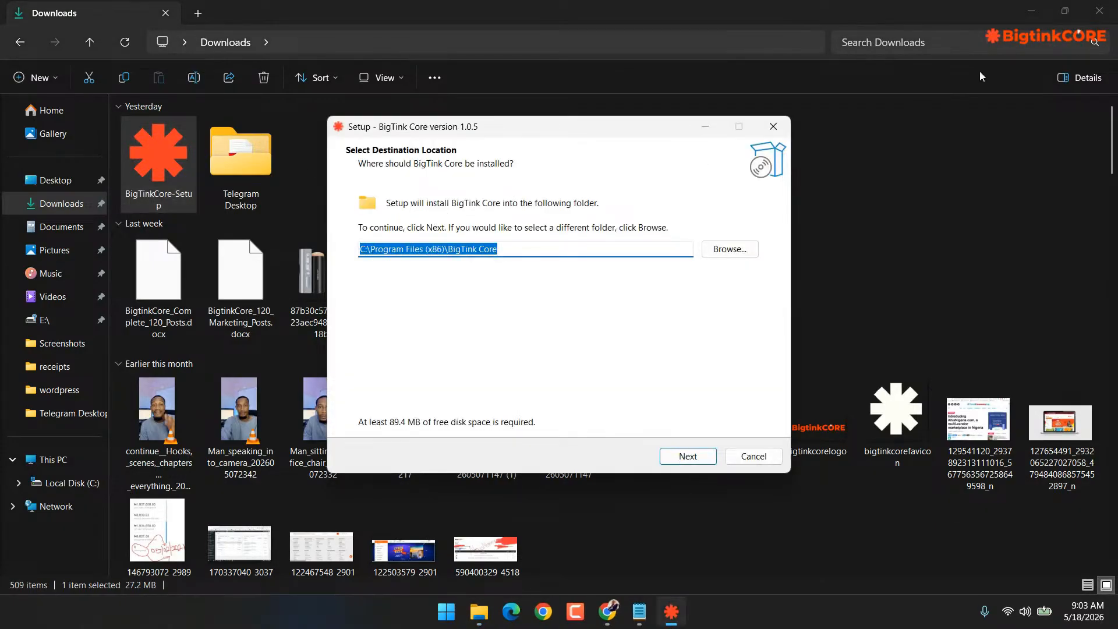
click(1098, 11)
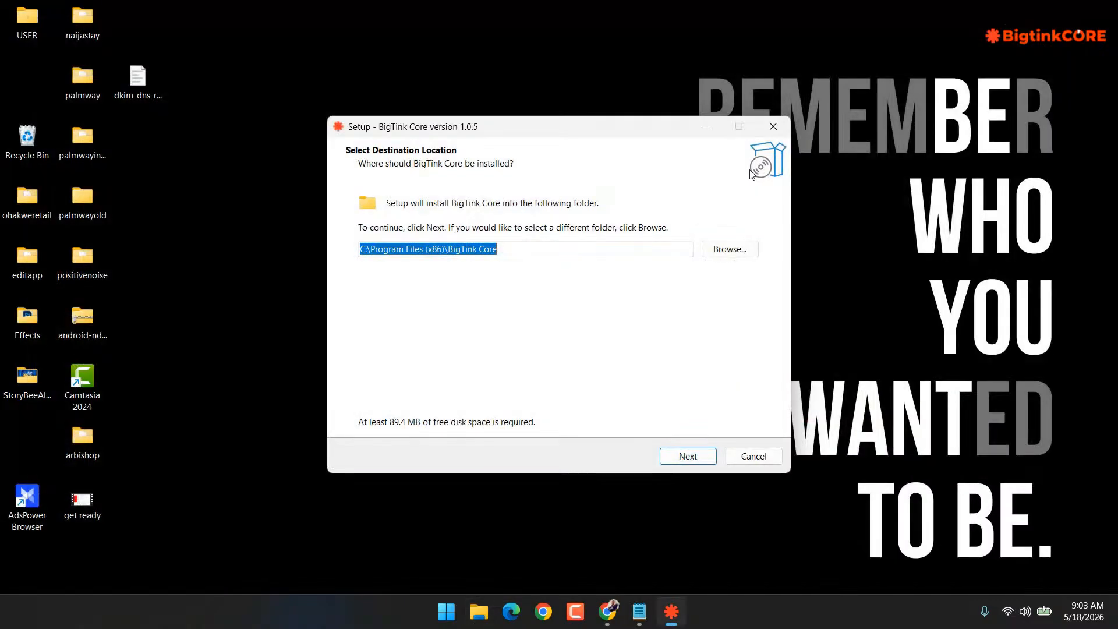
drag(608, 124, 561, 146)
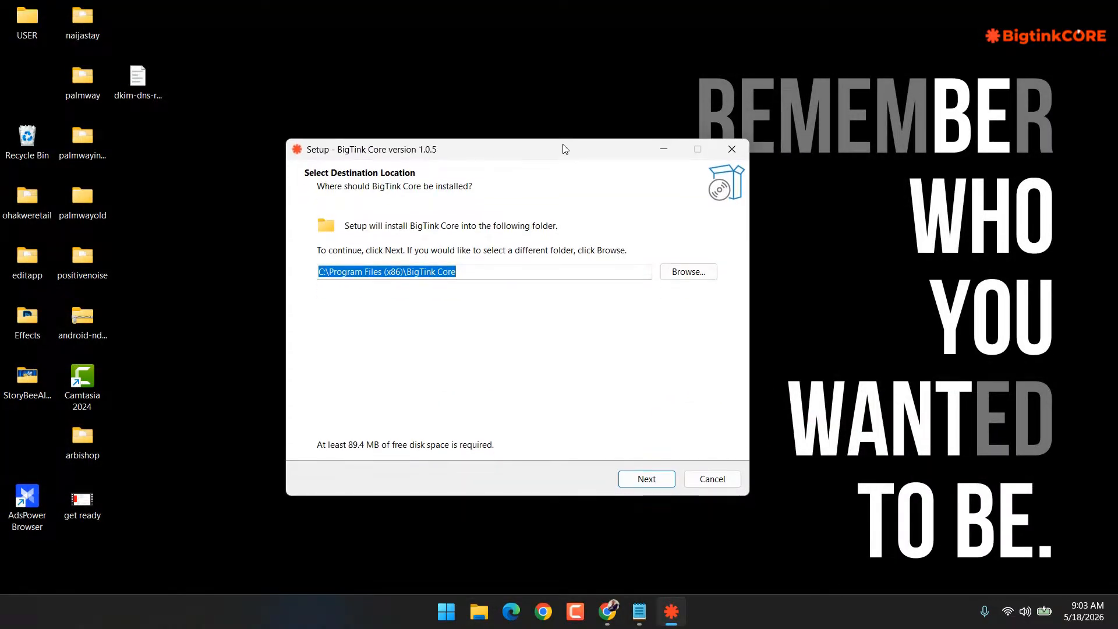
click(650, 481)
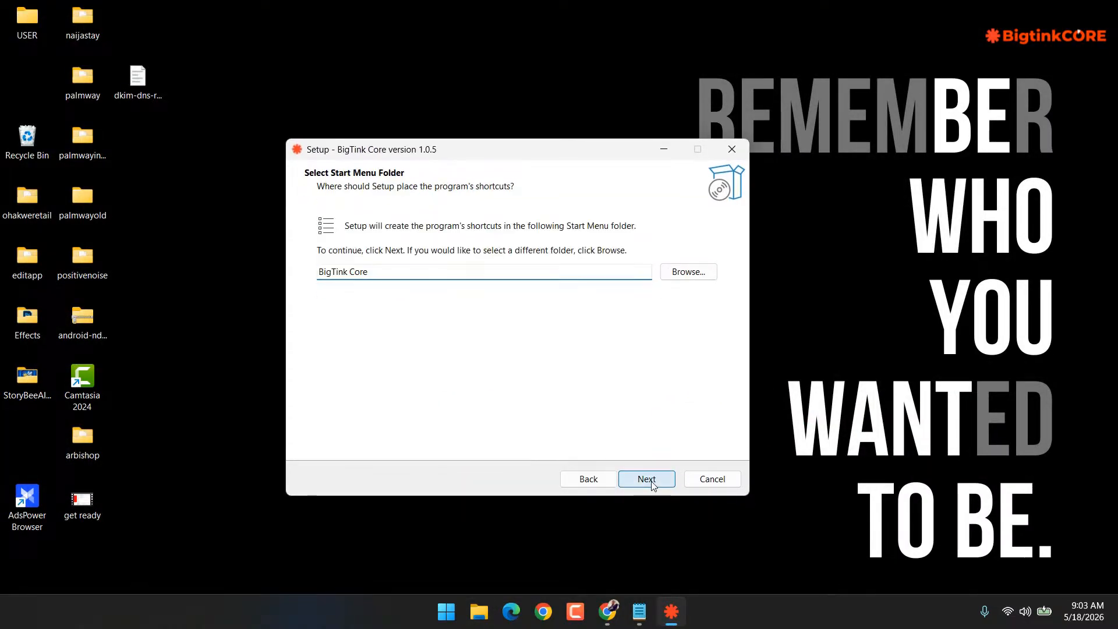
click(653, 484)
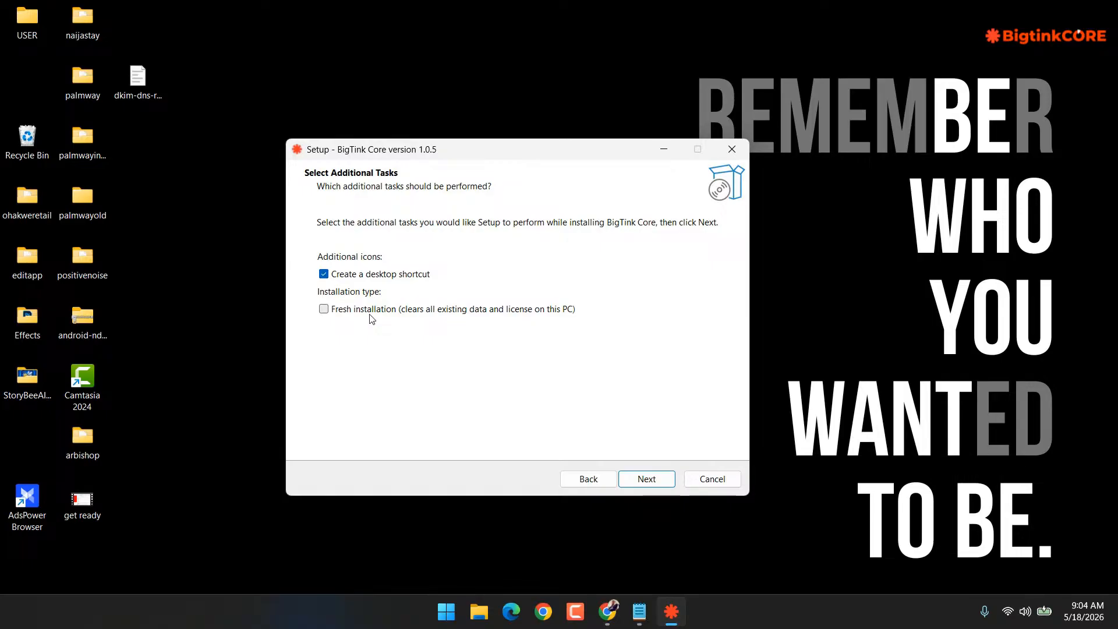
Choose Fresh installation and install BigTink Core 1.0.5 with a desktop shortcut.
click(371, 314)
click(368, 310)
click(392, 312)
click(661, 484)
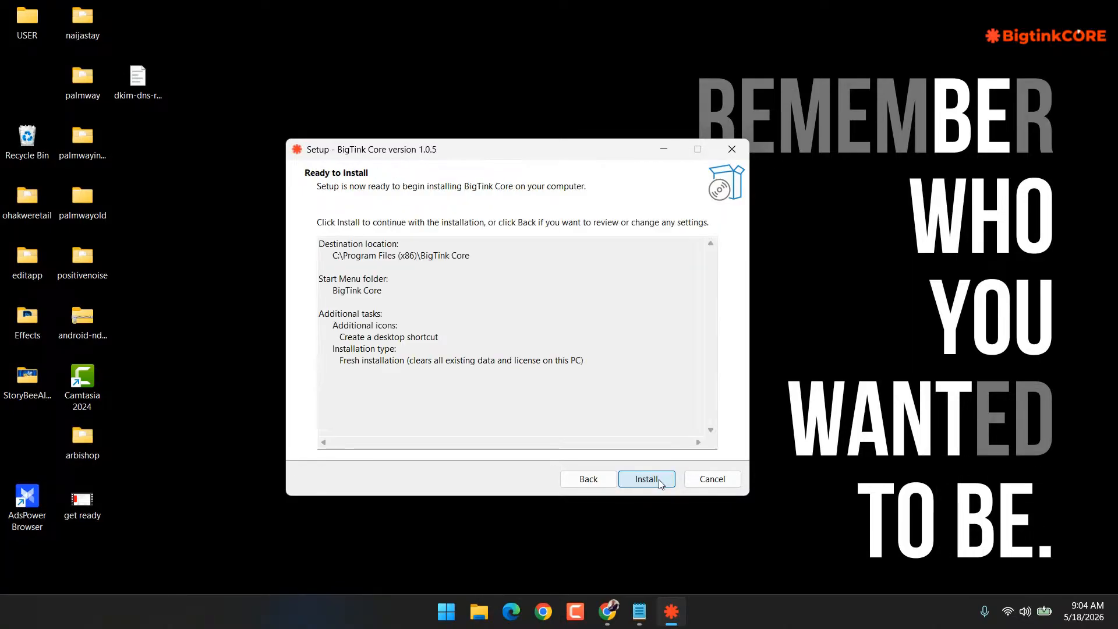
click(648, 482)
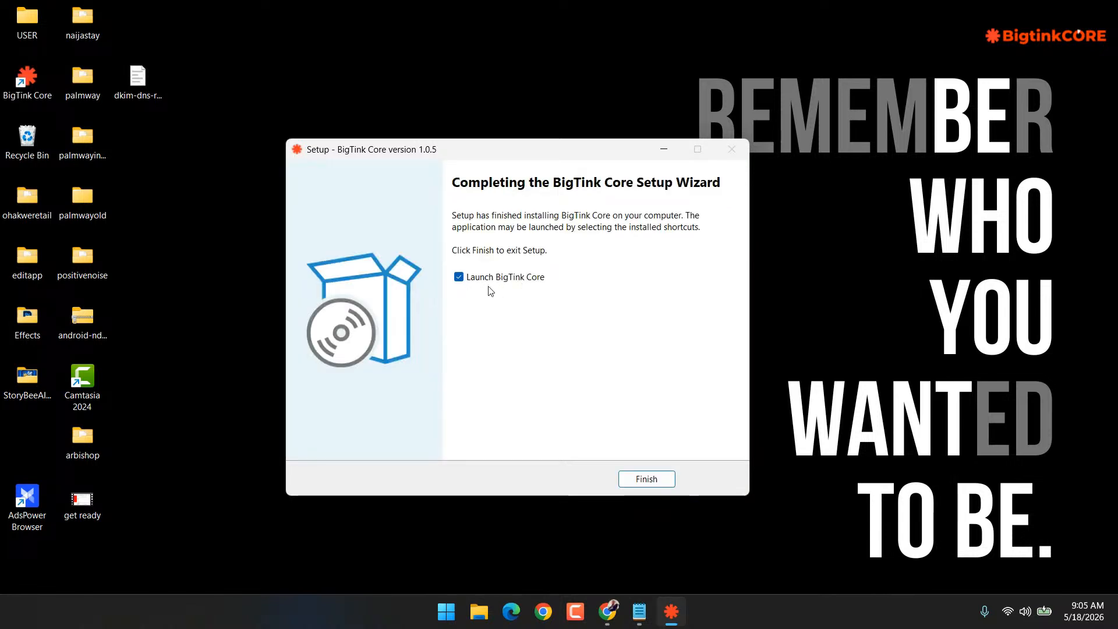
Finish setup to launch BigTink Core v1.0.5 and maximize its Welcome activation window.
click(649, 479)
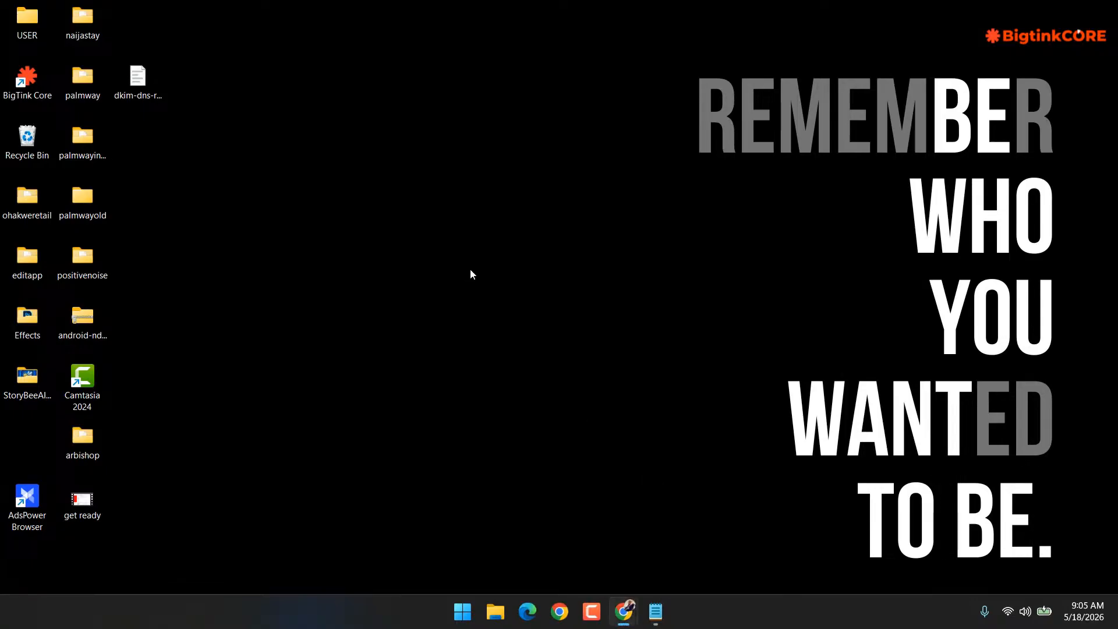
drag(288, 202, 477, 288)
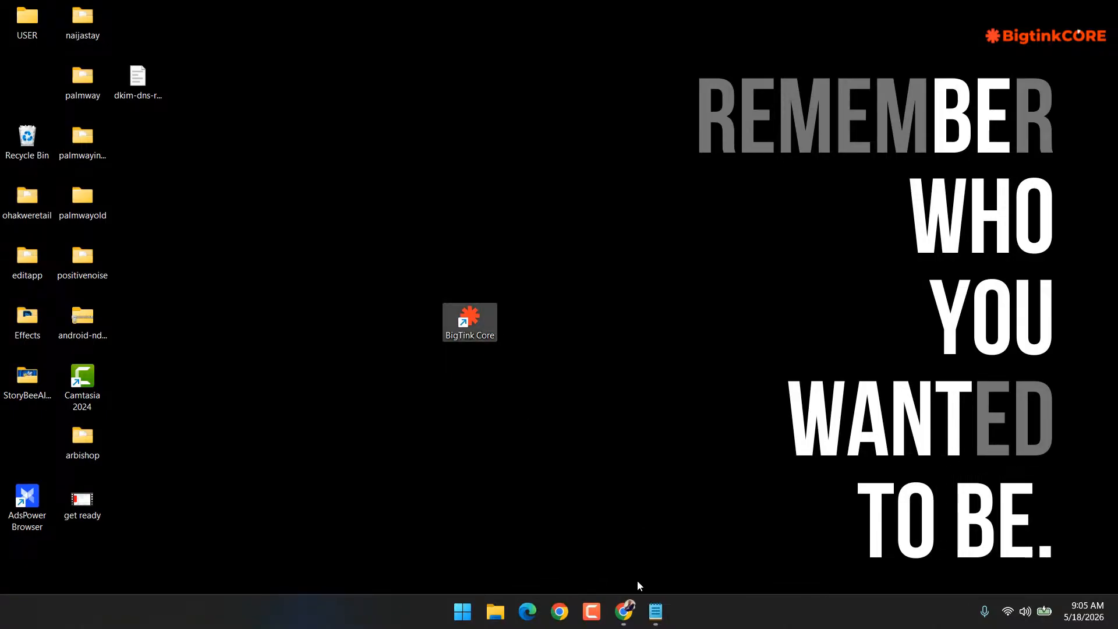
mouse_move(656, 614)
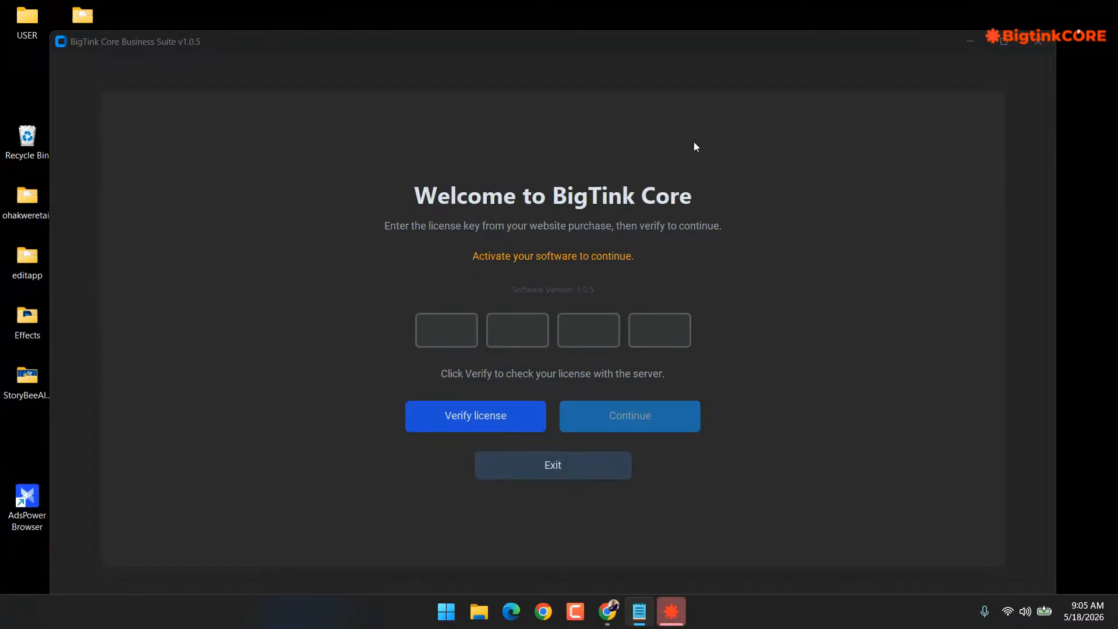
click(694, 142)
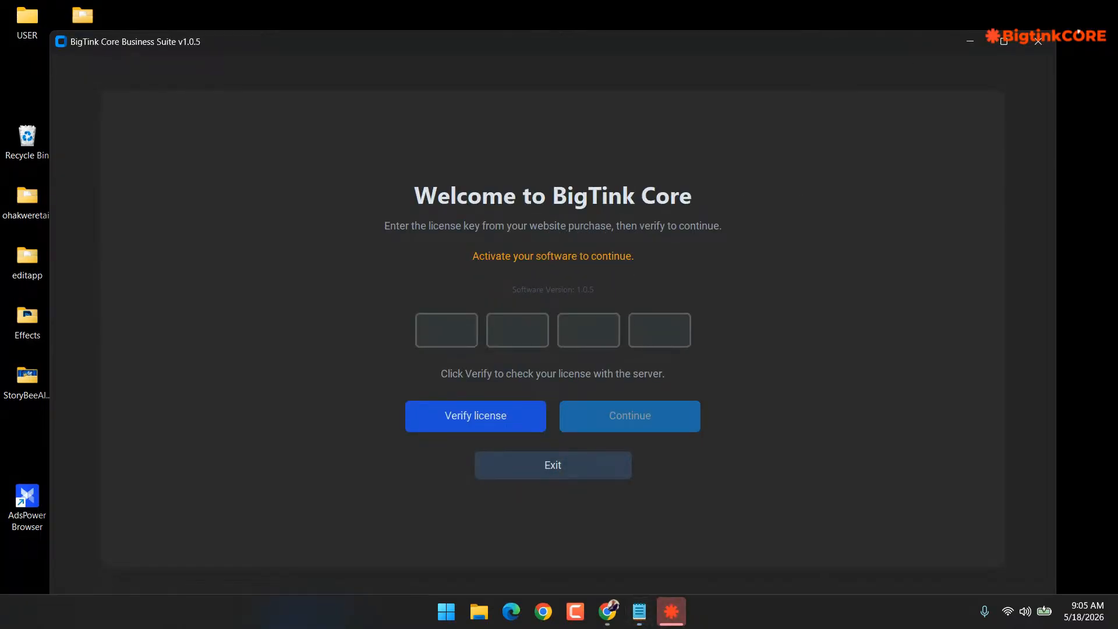
click(1005, 41)
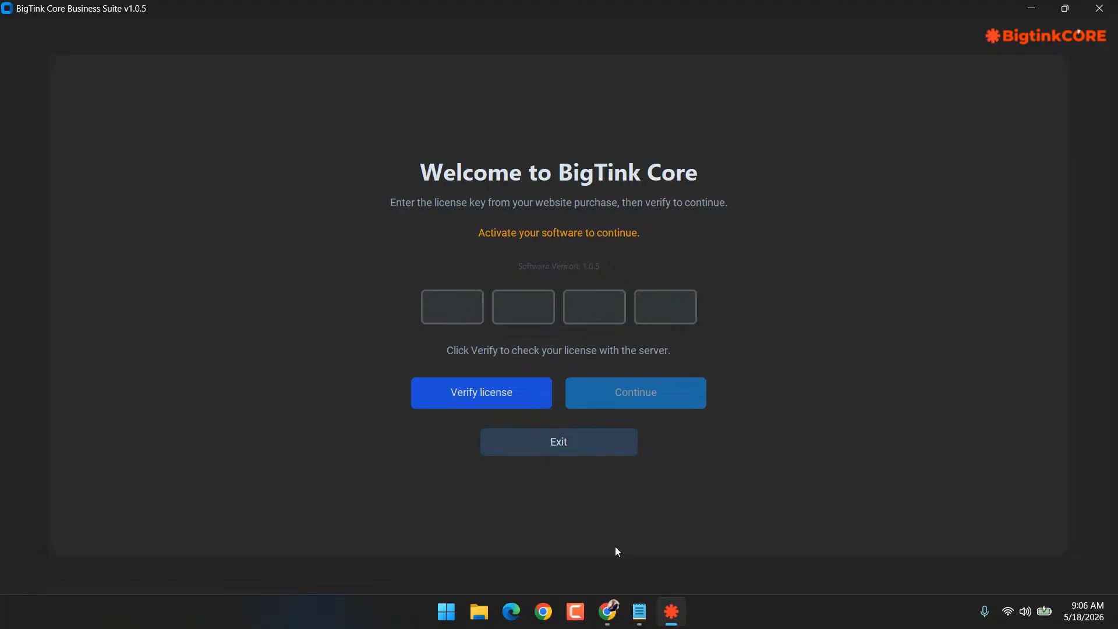
Type the licence key into the four boxes, correcting the mistyped digits.
click(640, 612)
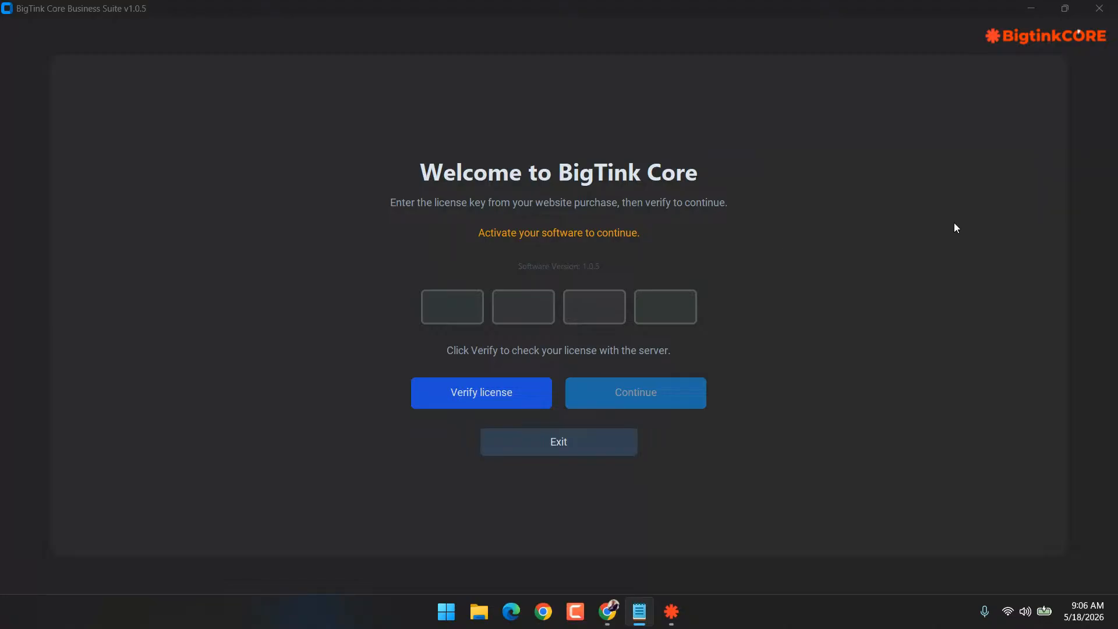
click(452, 309)
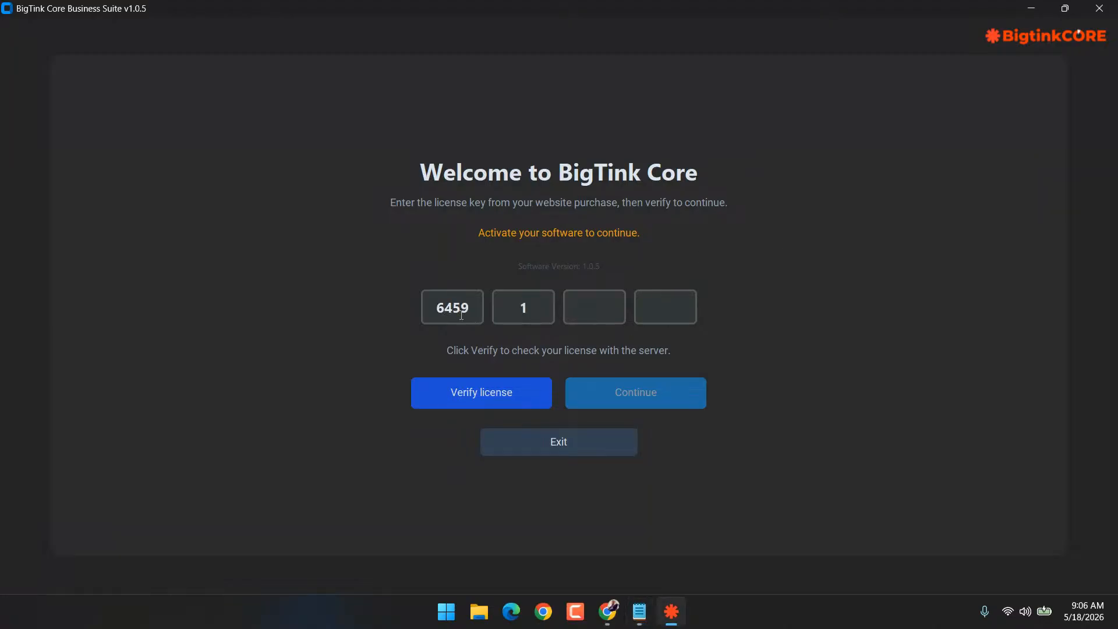
click(542, 307)
key(BackSpace)
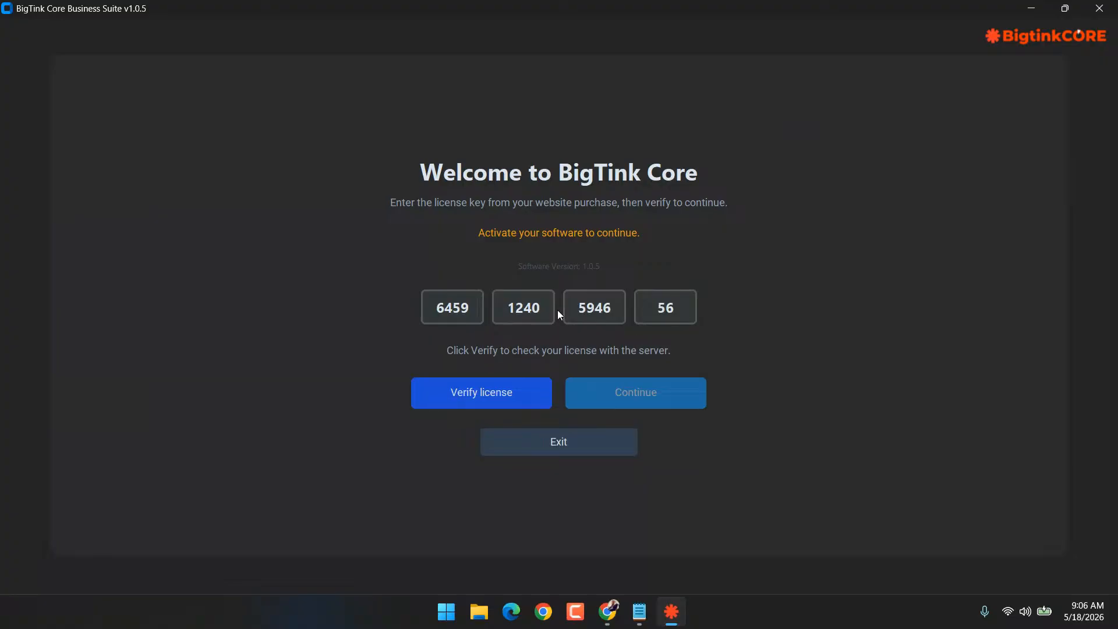
Cross-check the key against Notepad and verify the licence, active until 2026-06-17.
key(alt+Tab)
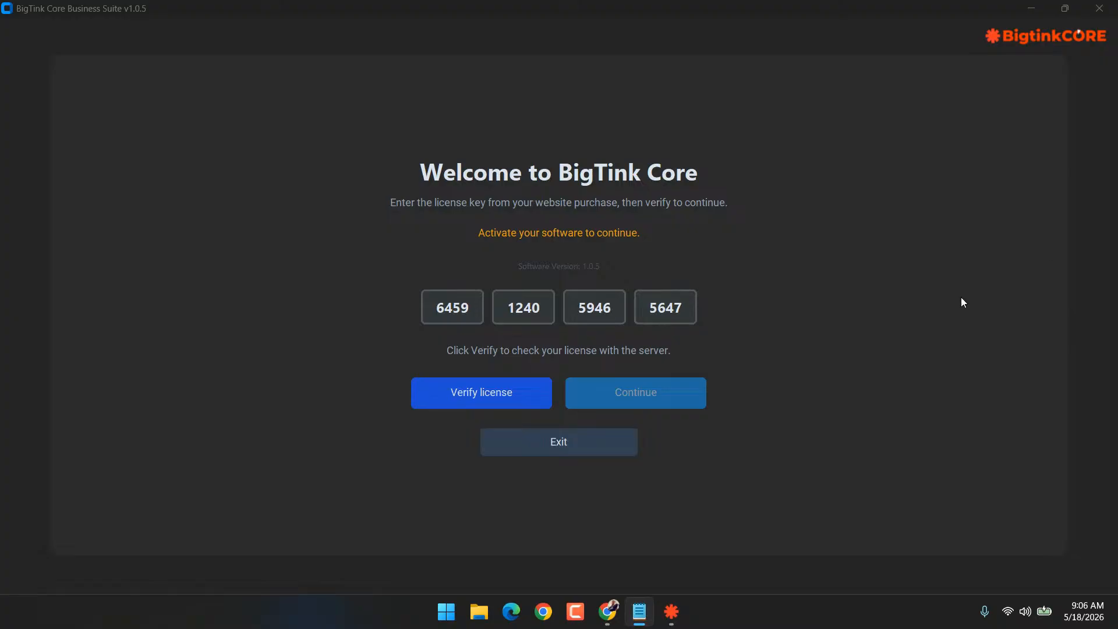
click(685, 267)
key(alt+Tab)
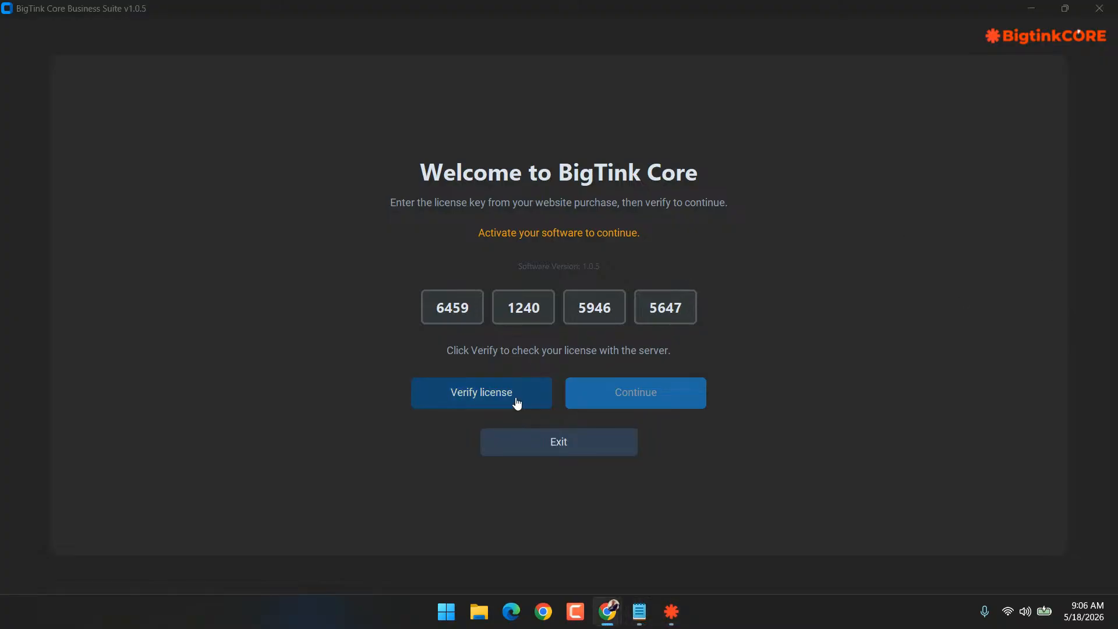
click(516, 402)
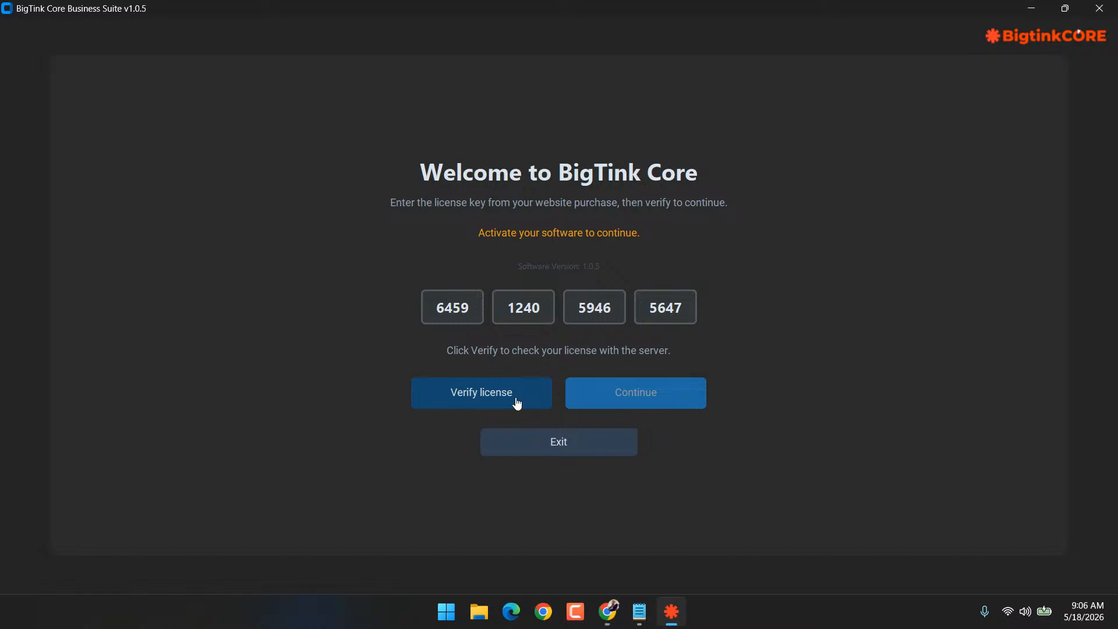
click(517, 402)
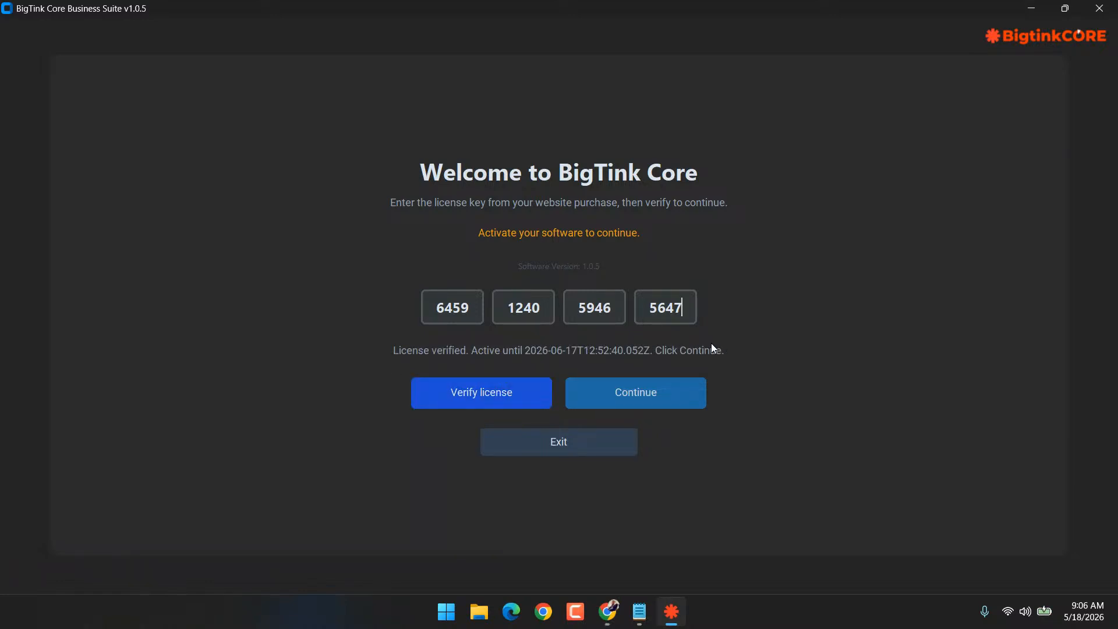
Continue past the verified licence, enter and confirm the desktop password, and create the account.
click(606, 405)
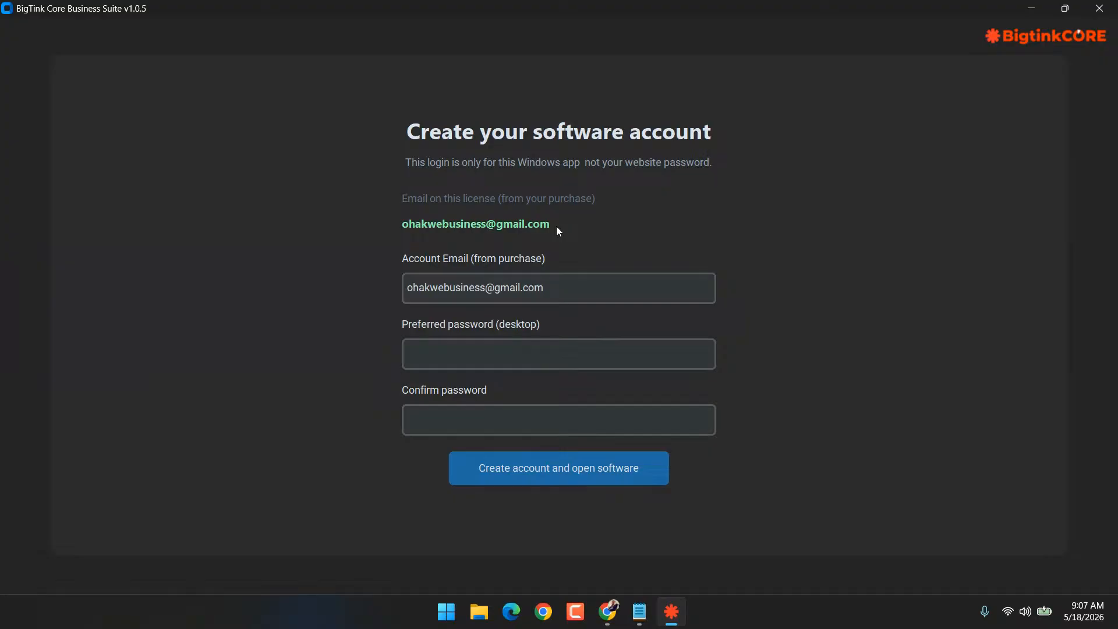
click(438, 355)
text(********)
key(Tab)
text(********)
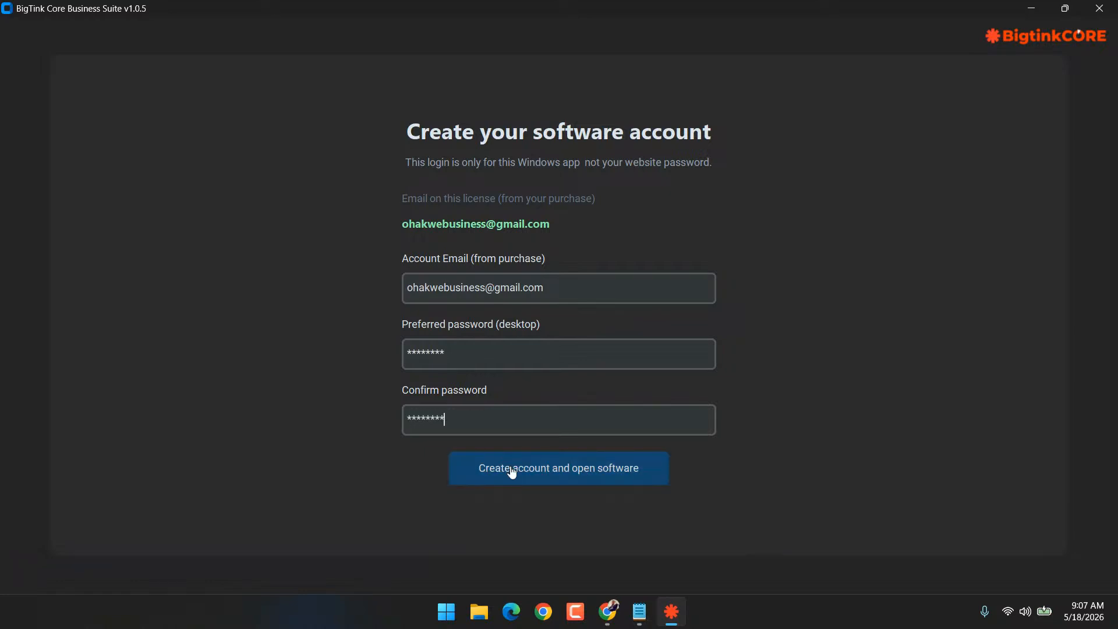
click(511, 466)
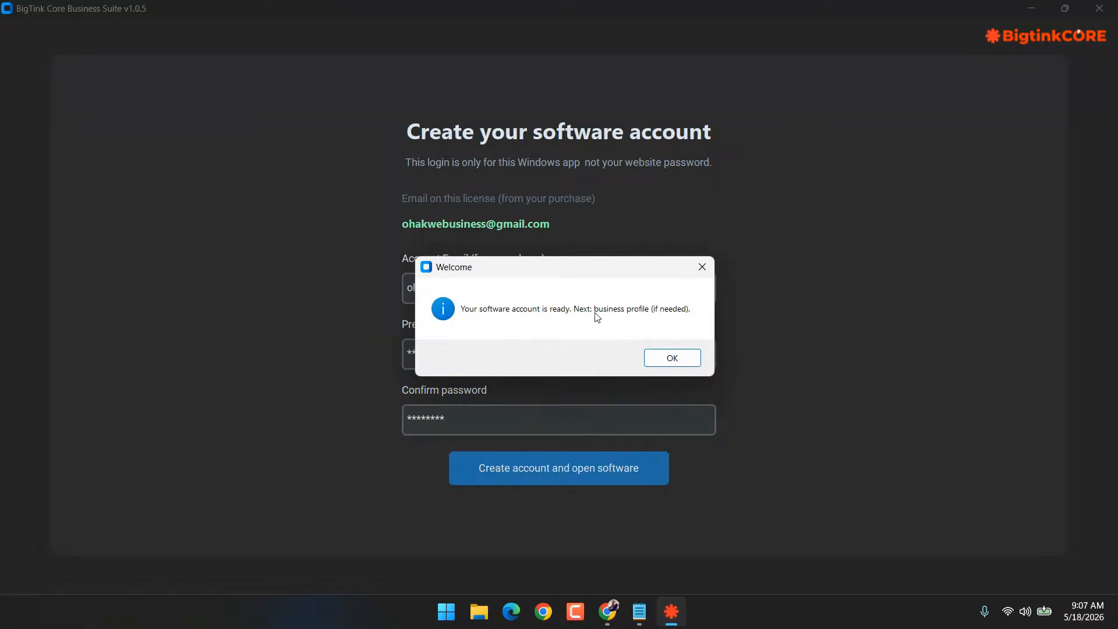
Dismiss the account-ready message and enter 'my business name' as the business name.
click(672, 358)
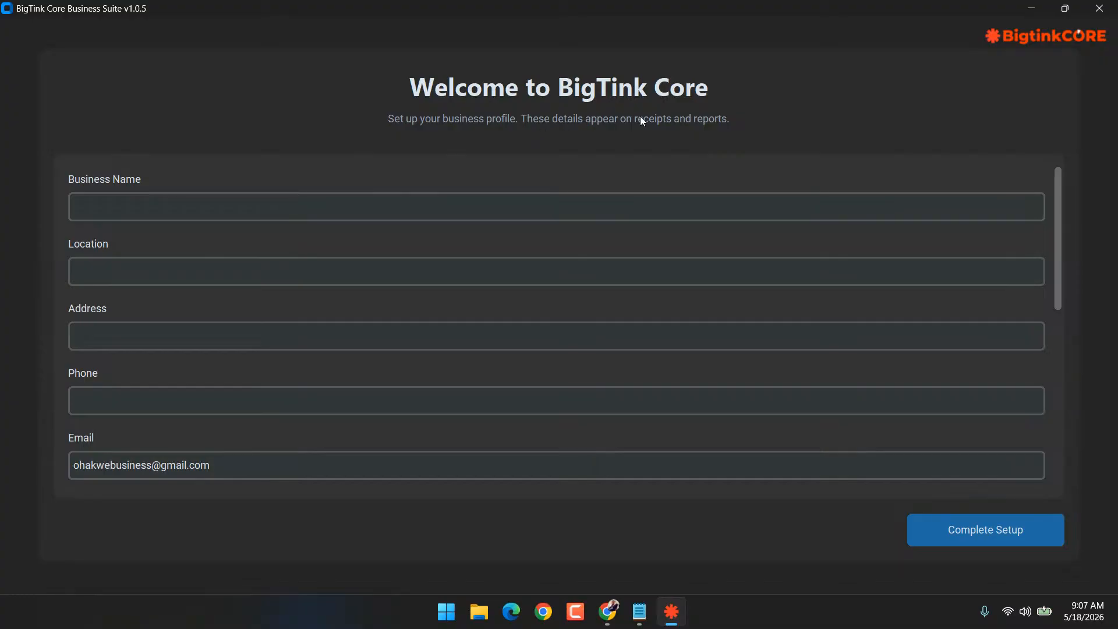
click(341, 205)
text(my business name)
key(Tab)
text(my store)
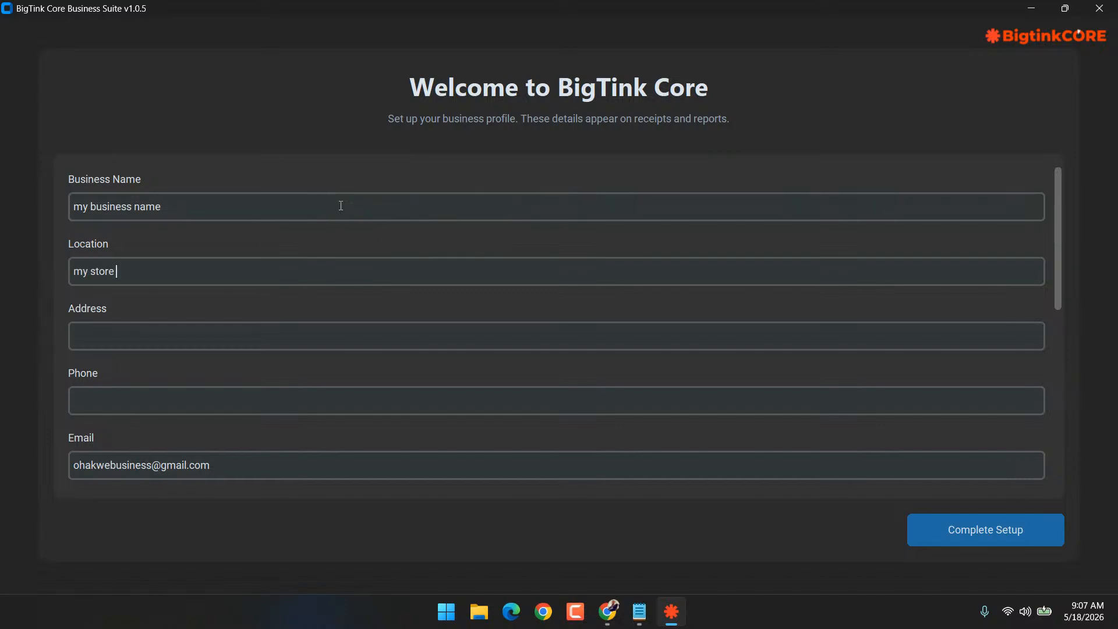
text( location)
key(Tab)
Replace the Location text with 'Abia'.
drag(163, 271, 68, 276)
text(e)
key(BackSpace)
text(Abai)
key(BackSpace)
key(BackSpace)
text(ia)
key(Tab)
Fill in the business's street address and phone number, fixing typos.
text(library aveni)
key(BackSpace)
text(ue u)
key(BackSpace)
text(uahia)
key(Tab)
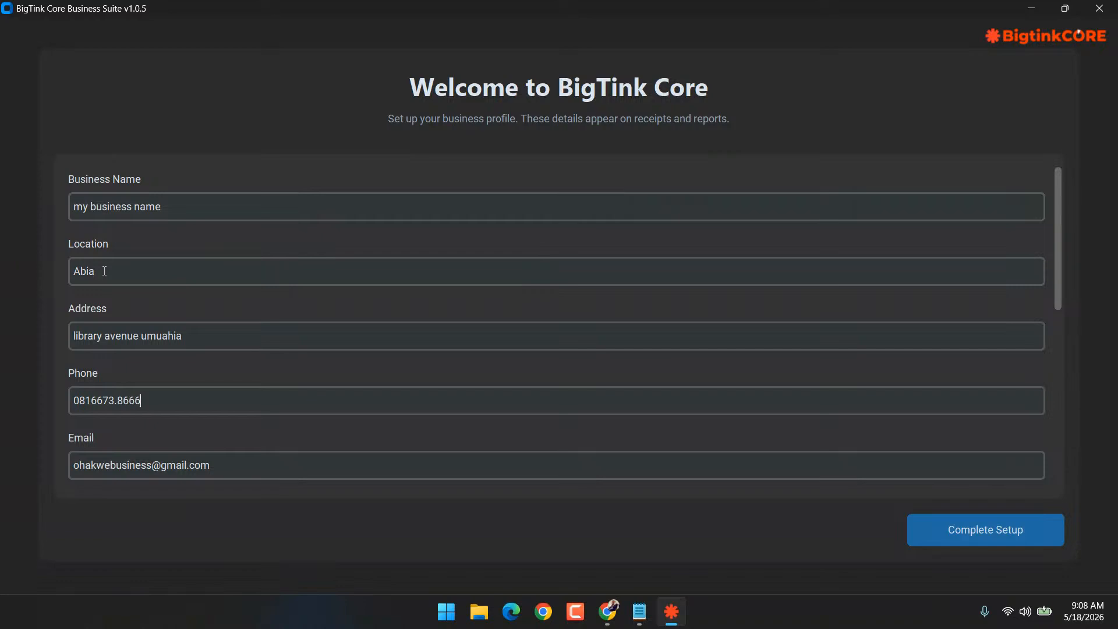
Finish the phone number and clear the 7.5 VAT percentage.
scroll(249, 349, down, 3)
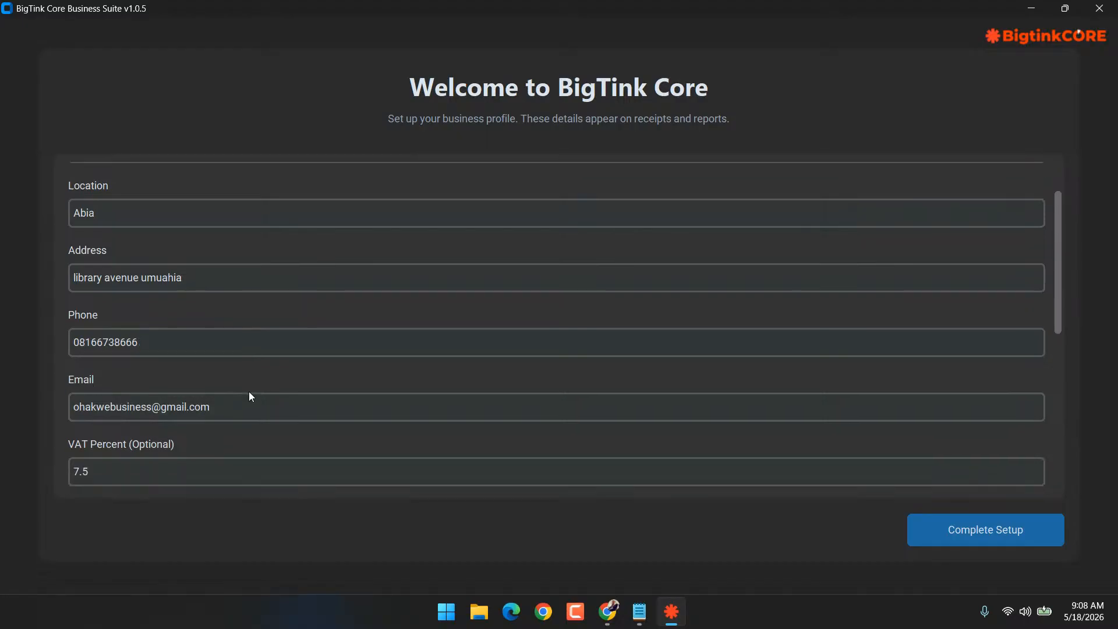
scroll(221, 378, down, 1)
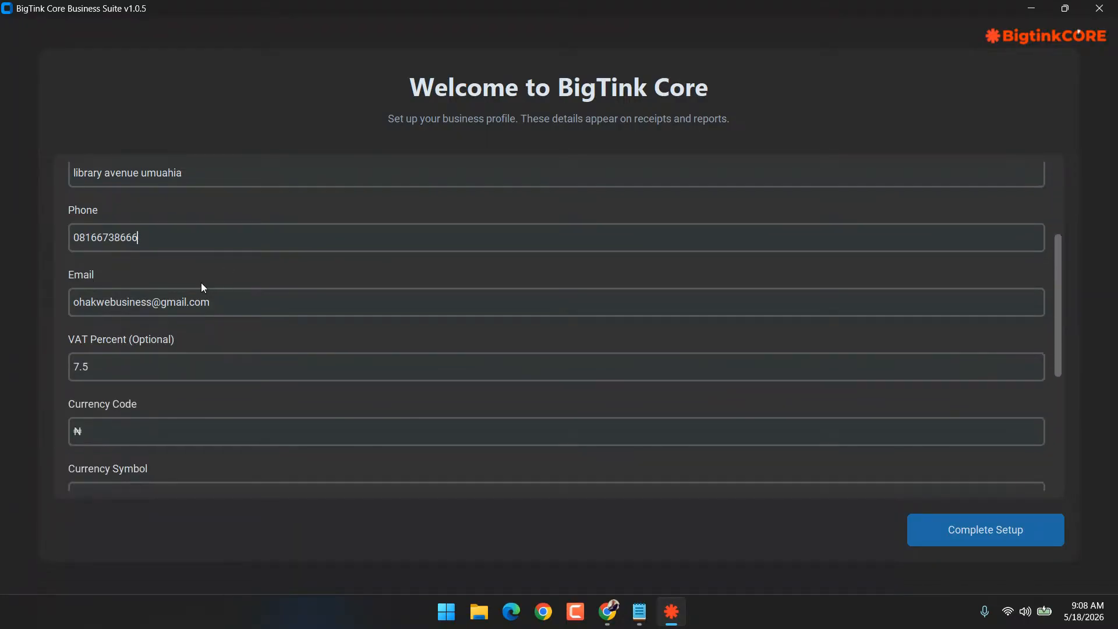
drag(104, 372, 73, 369)
key(BackSpace)
Set the currency code to NGN and the currency symbol to ₦.
scroll(99, 343, down, 1)
drag(85, 396, 59, 400)
key(ctrl+c)
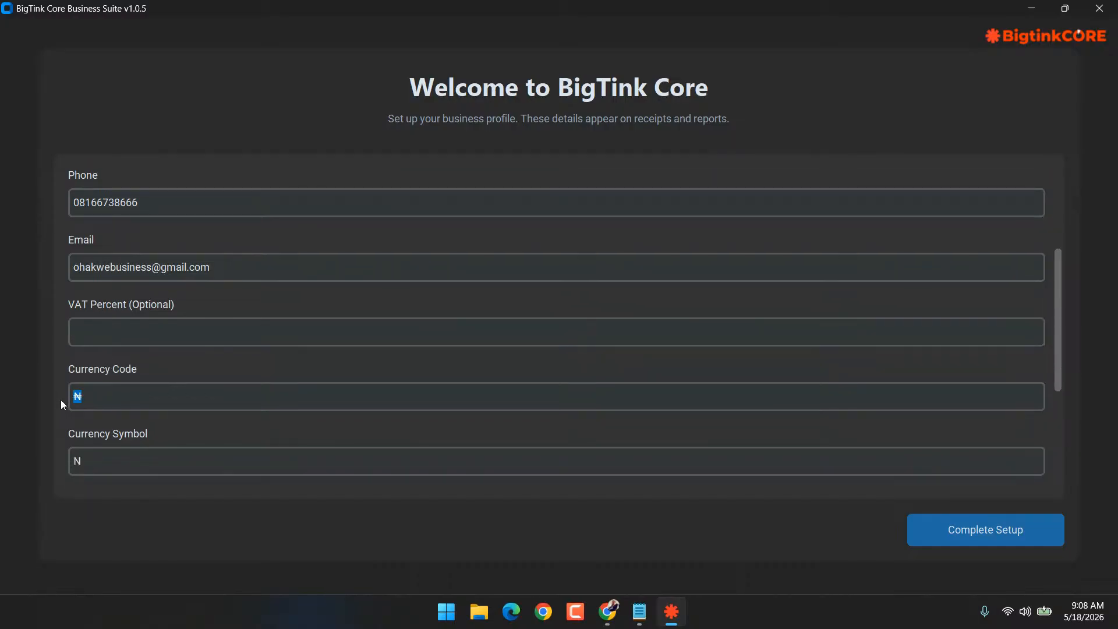
key(BackSpace)
text(NGN)
key(Tab)
key(ctrl+v)
Complete the business setup and dismiss the saved message to reach the Dashboard.
scroll(629, 445, down, 3)
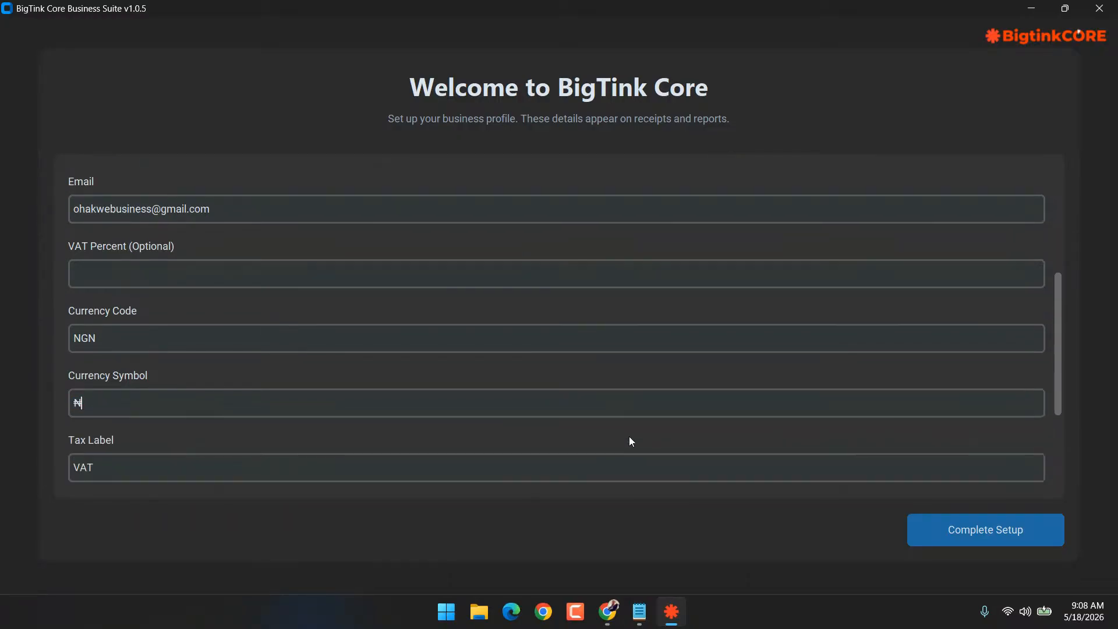
scroll(219, 417, down, 2)
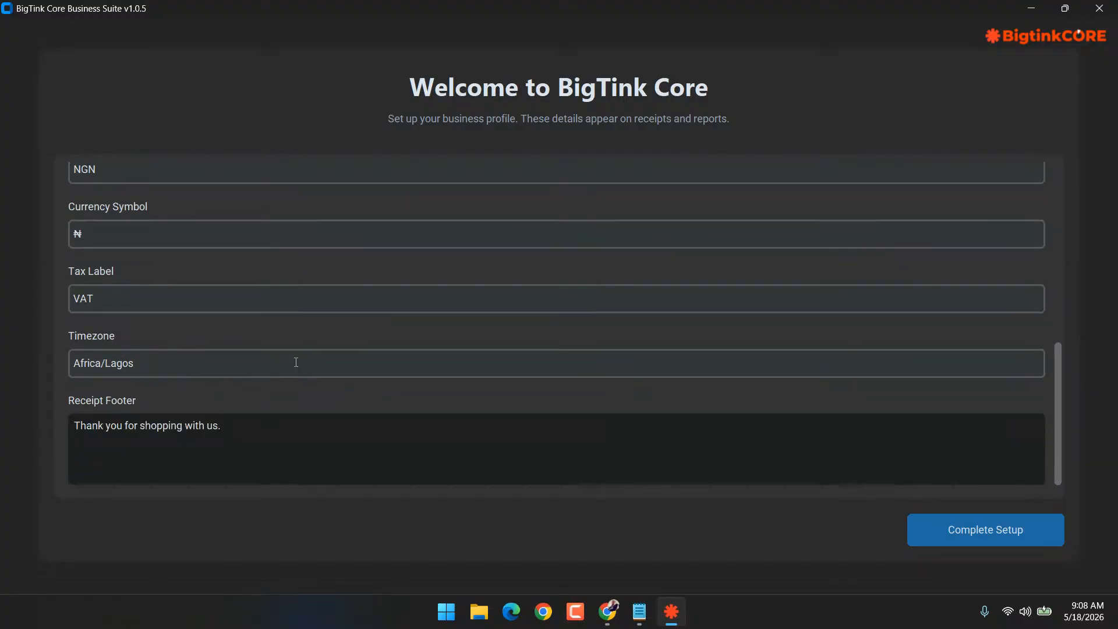
click(952, 530)
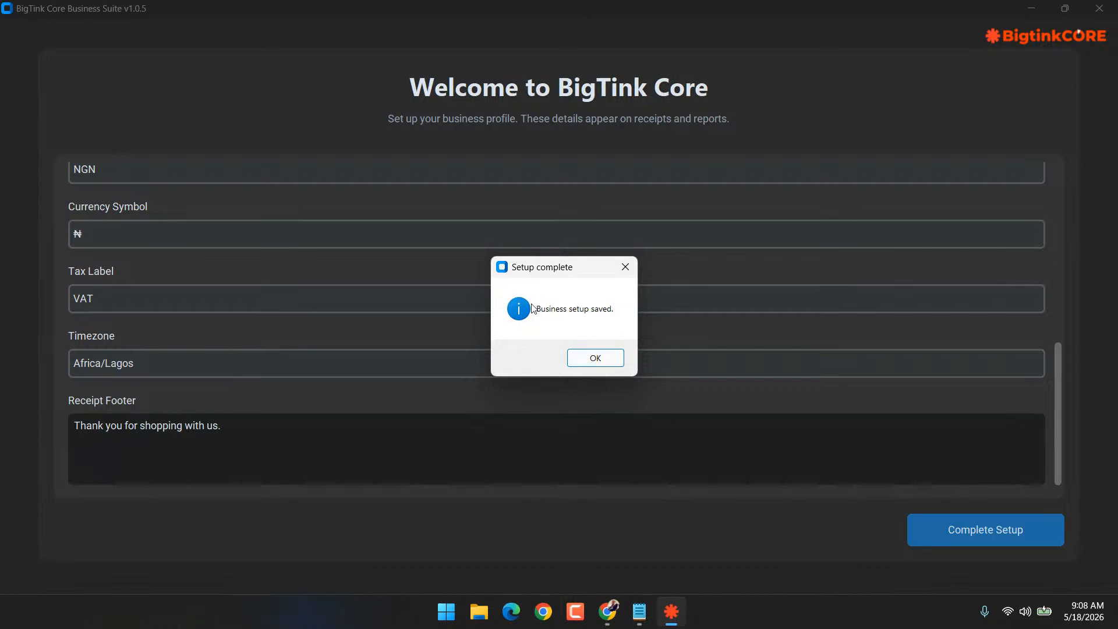
click(595, 358)
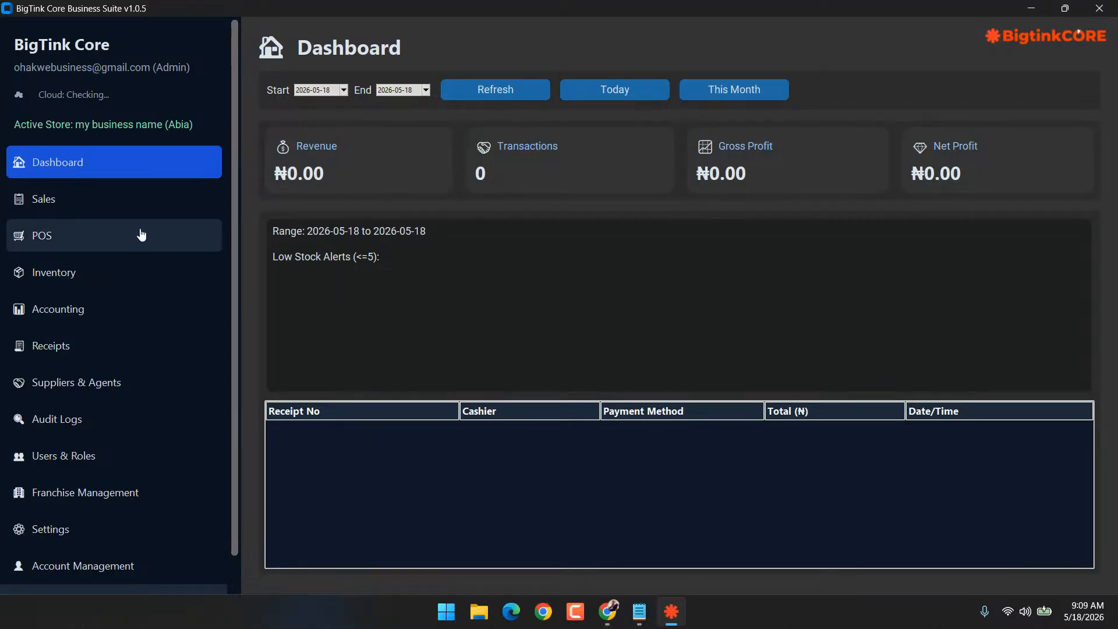
Go to the Sales page, whose Completed sales table is still empty.
scroll(140, 238, down, 2)
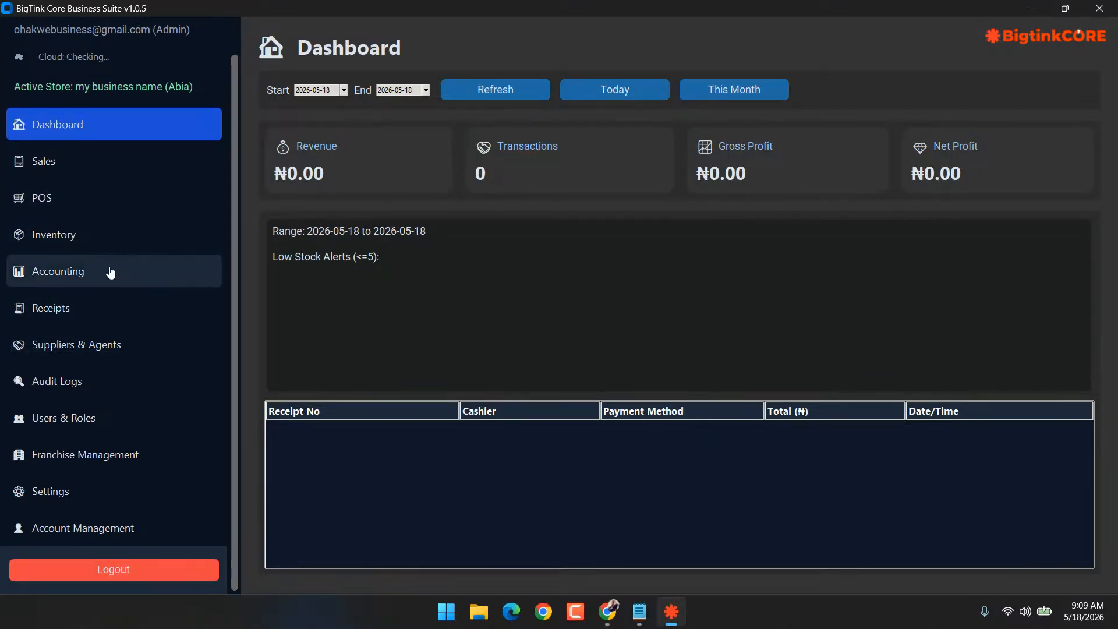
scroll(111, 274, up, 2)
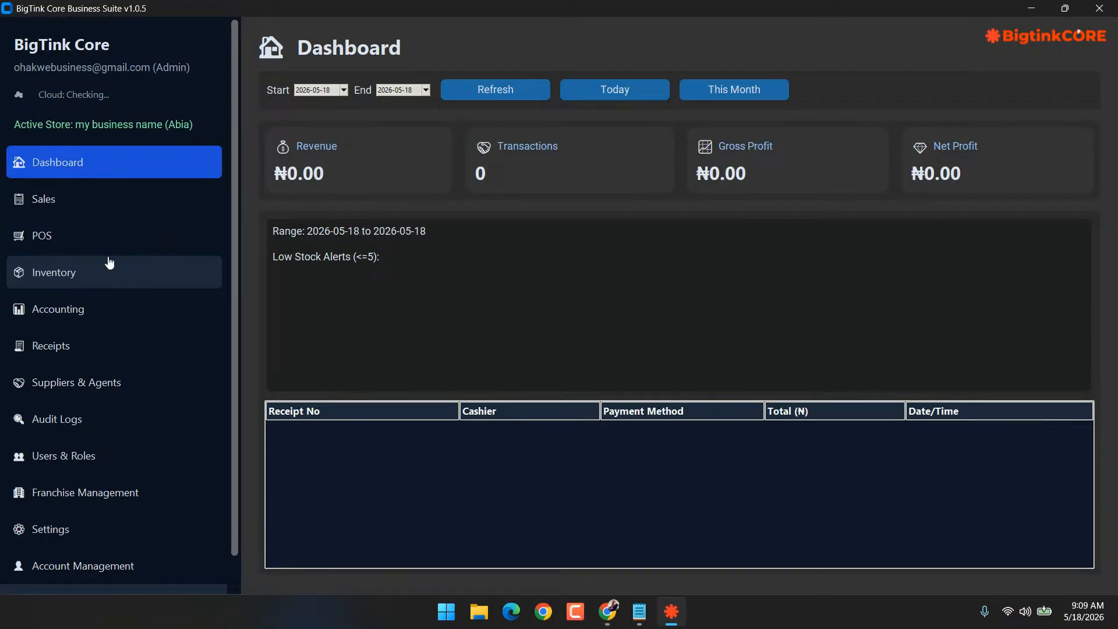
click(103, 212)
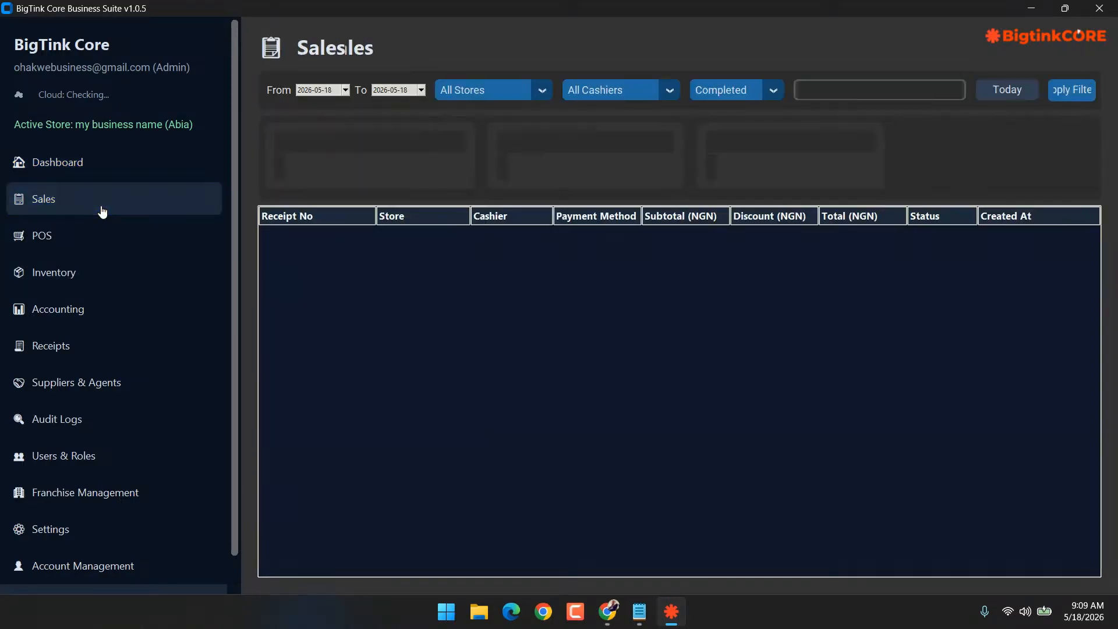
Open the POS screen with its empty cart, Cash payment and ₦0.00 total.
click(106, 247)
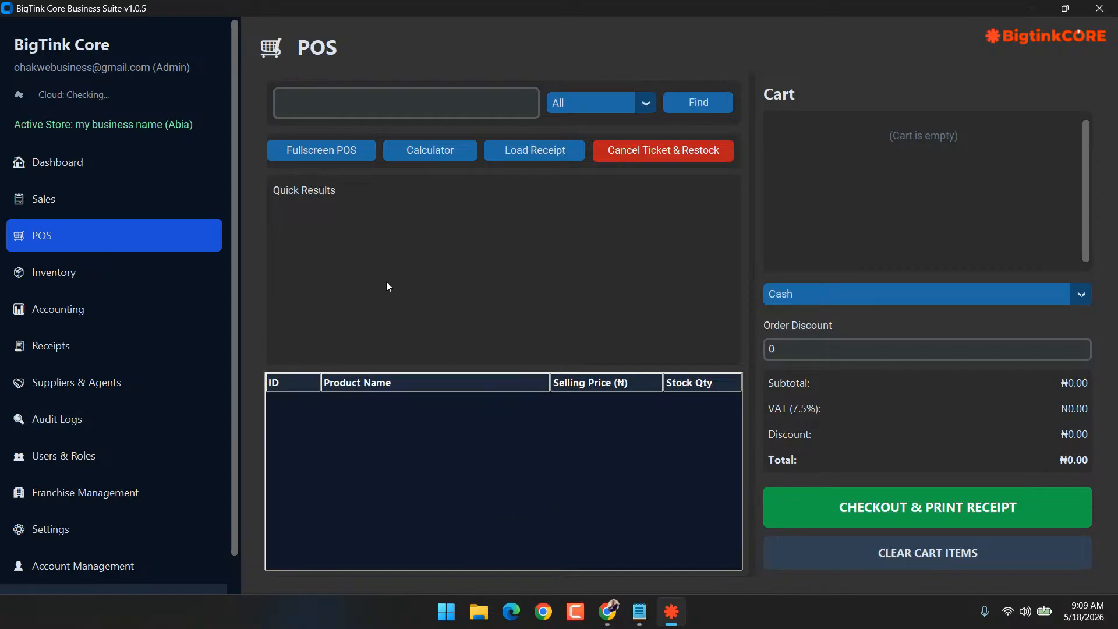
Make the POS fullscreen, then bring up the Quick Calculator, centre it and close it unused.
click(333, 155)
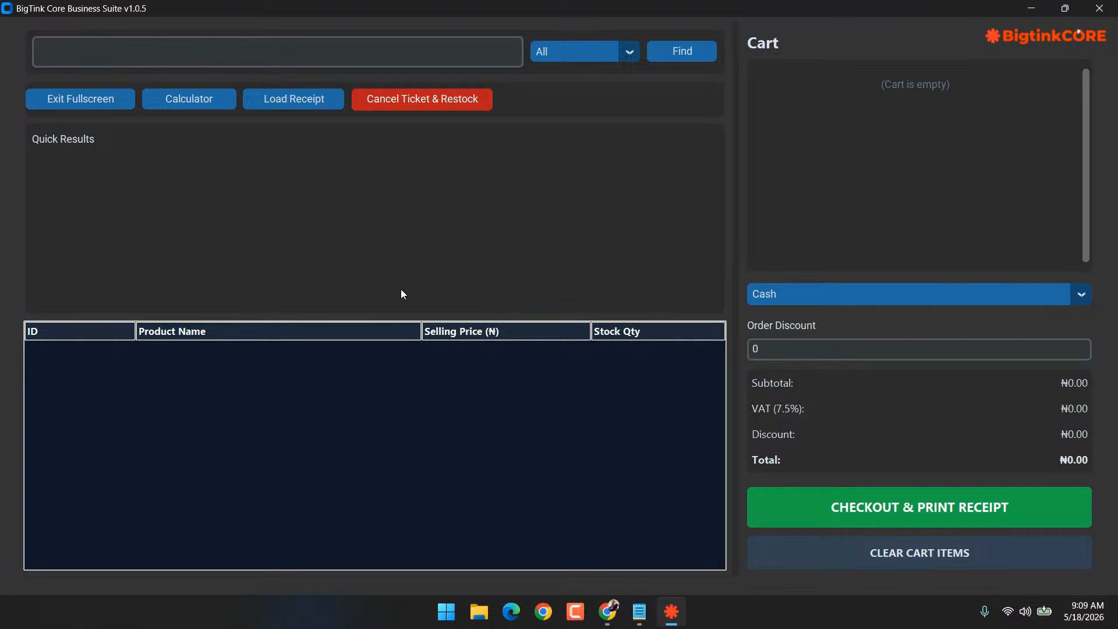
click(219, 101)
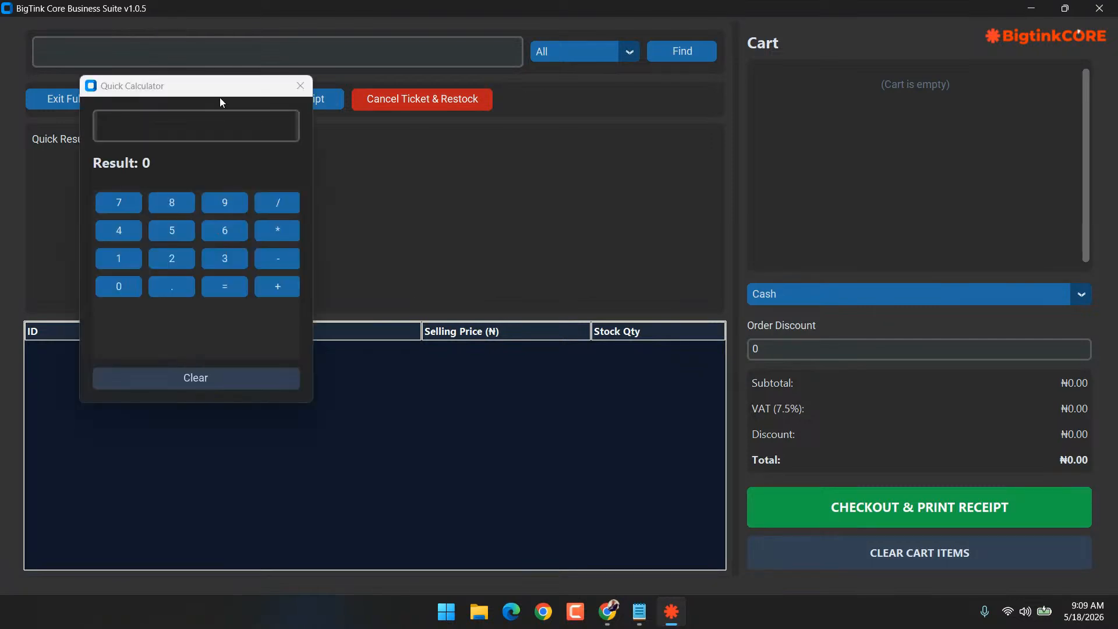
drag(205, 89, 421, 164)
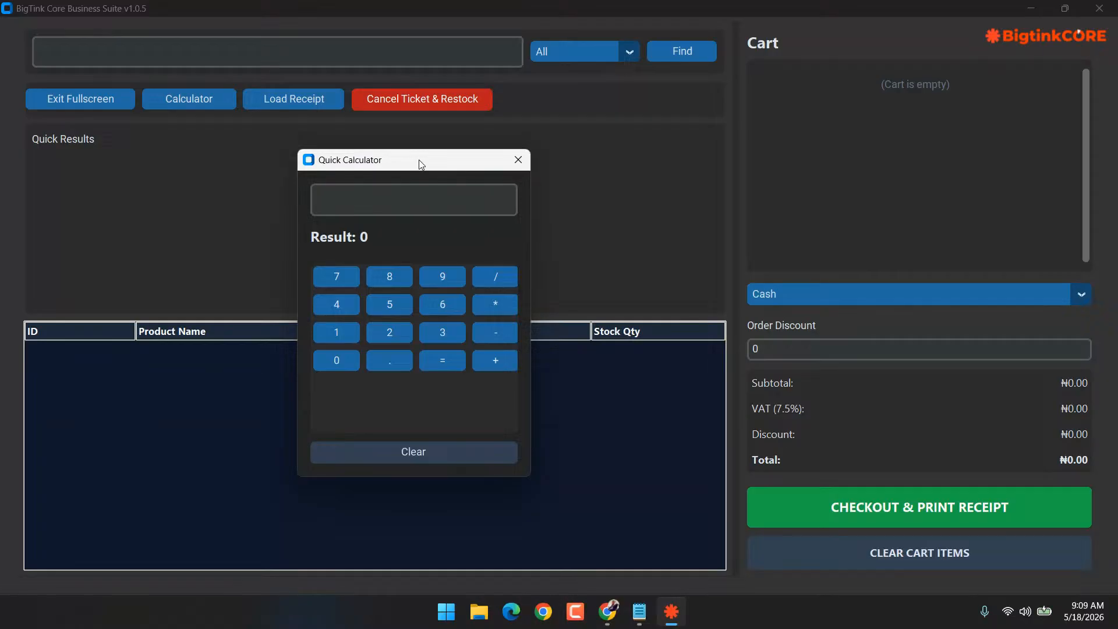
click(516, 161)
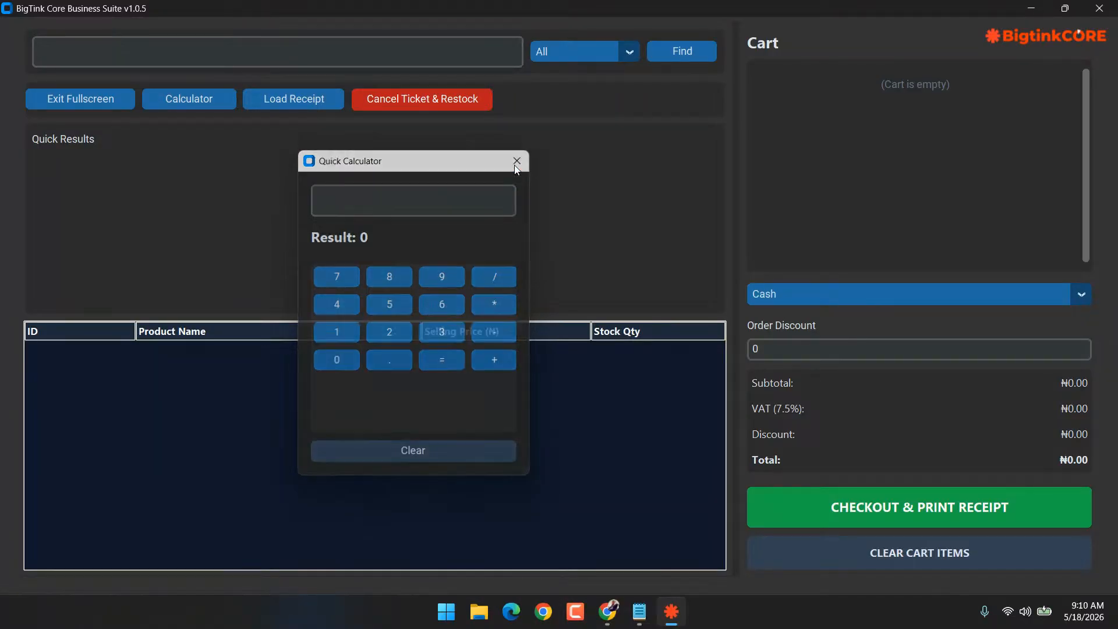
Look over the Load Receipt form, then cancel it without loading a receipt.
click(300, 103)
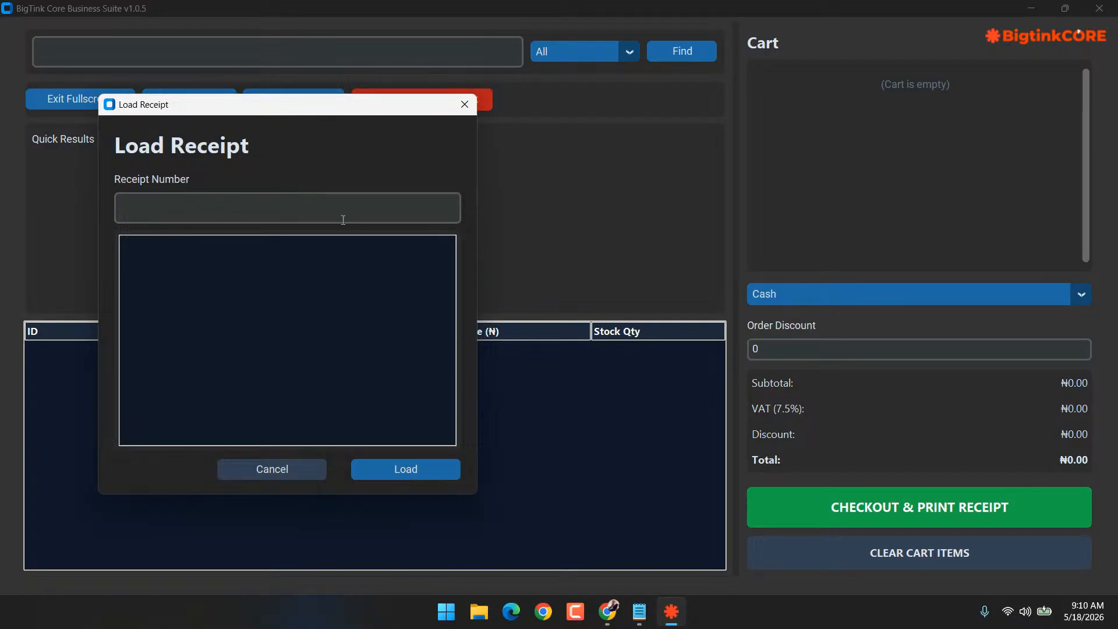
drag(287, 105, 486, 130)
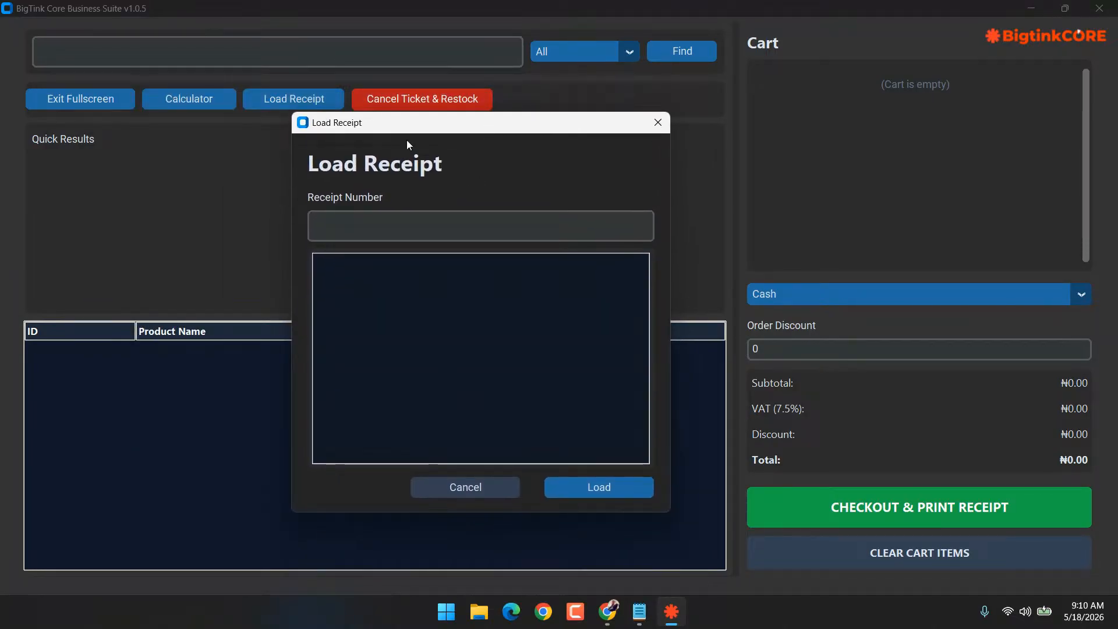
click(486, 489)
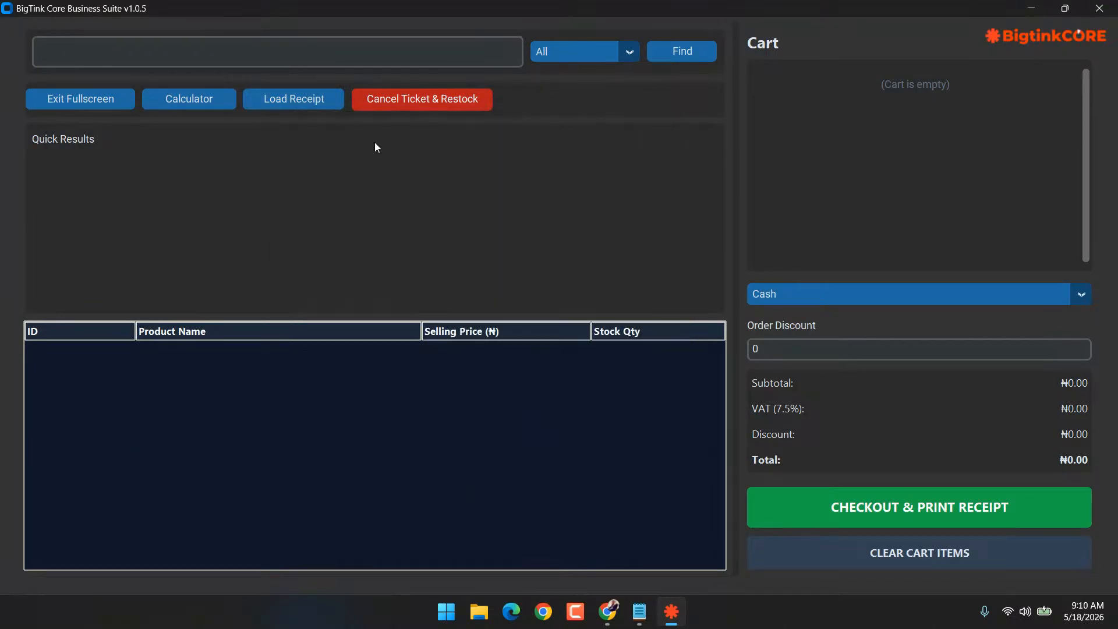
Inspect the Cancel Ticket & Restock form and close it without saving.
click(418, 100)
drag(352, 125, 504, 155)
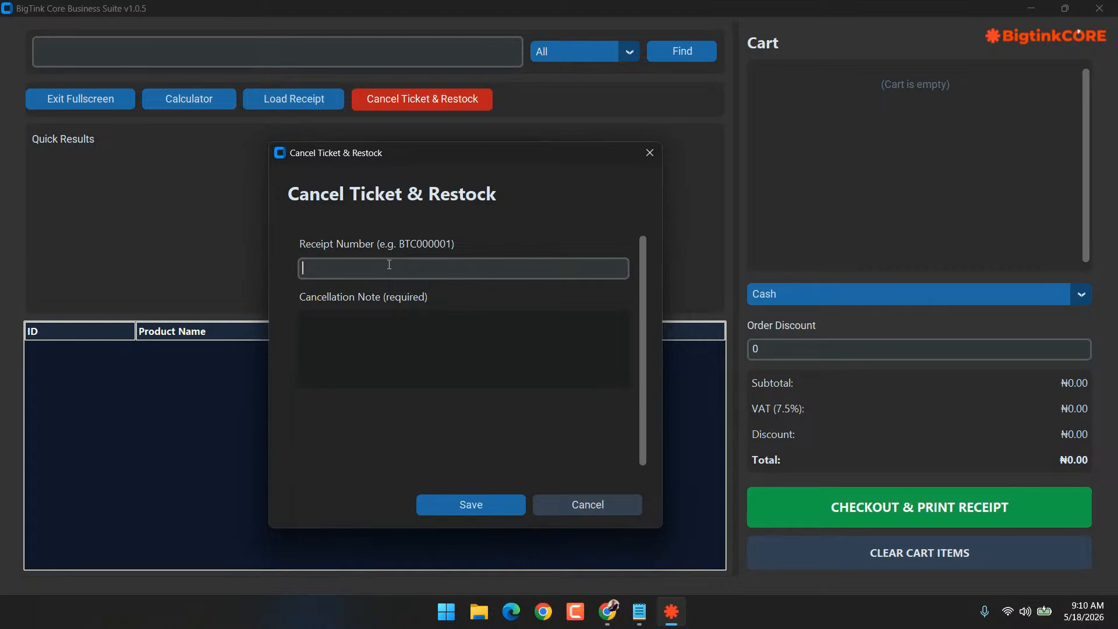
click(649, 152)
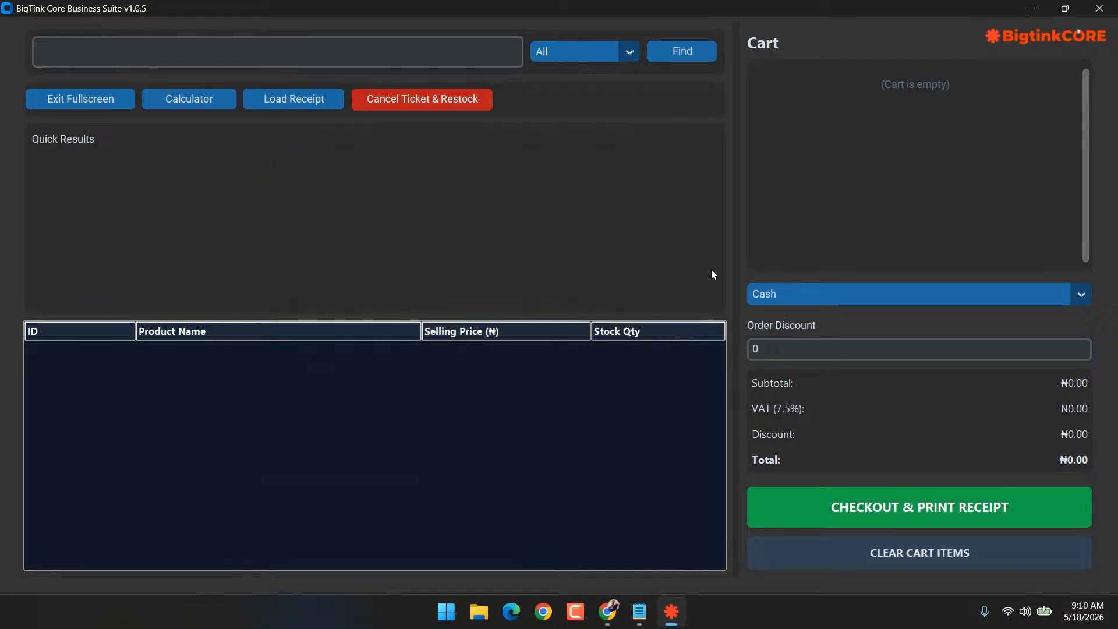
click(868, 296)
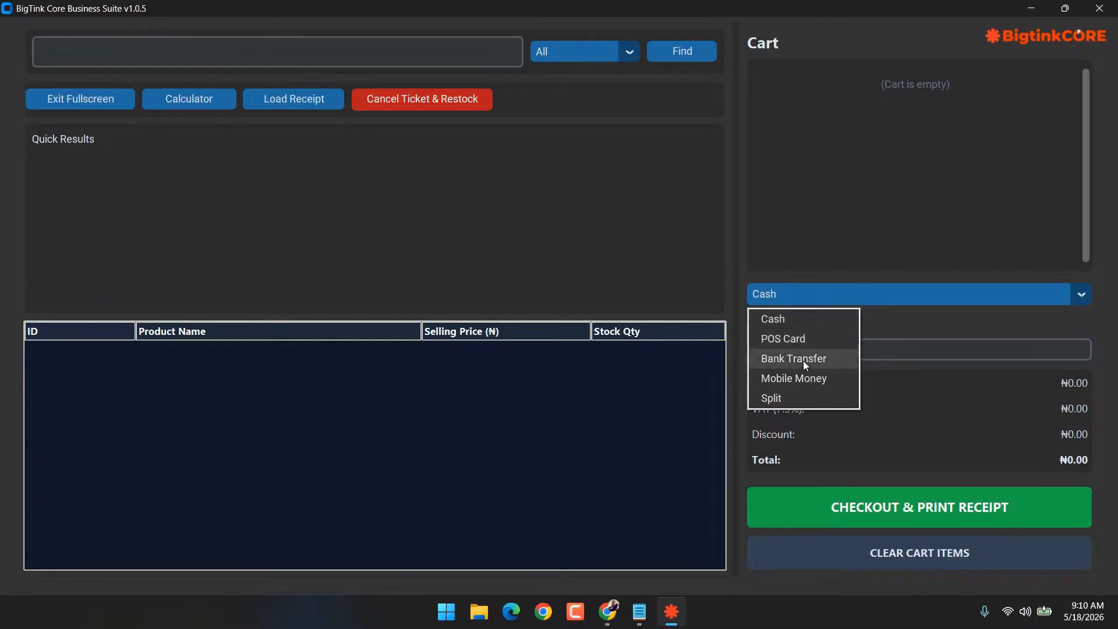
Choose Split as the payment method, exit fullscreen POS, and go to Inventory.
click(793, 397)
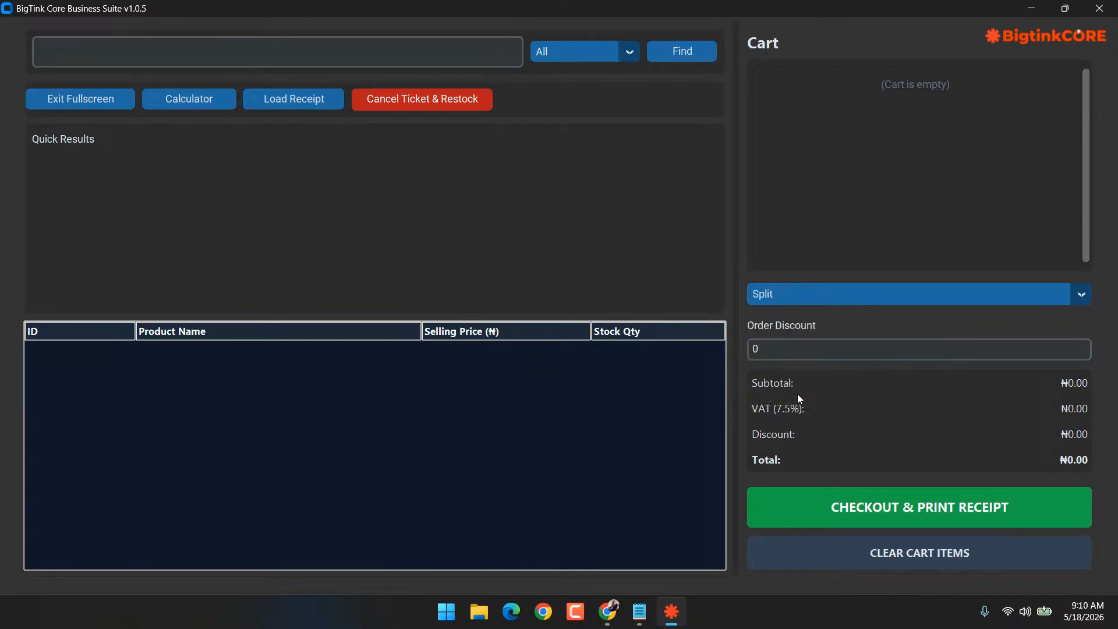
click(89, 101)
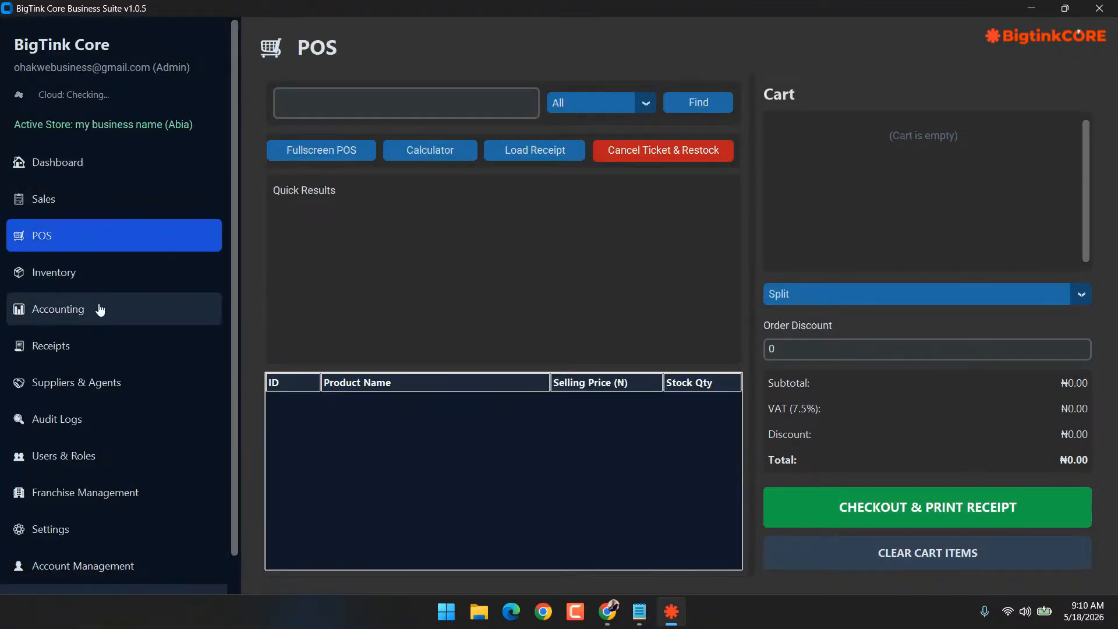
click(118, 281)
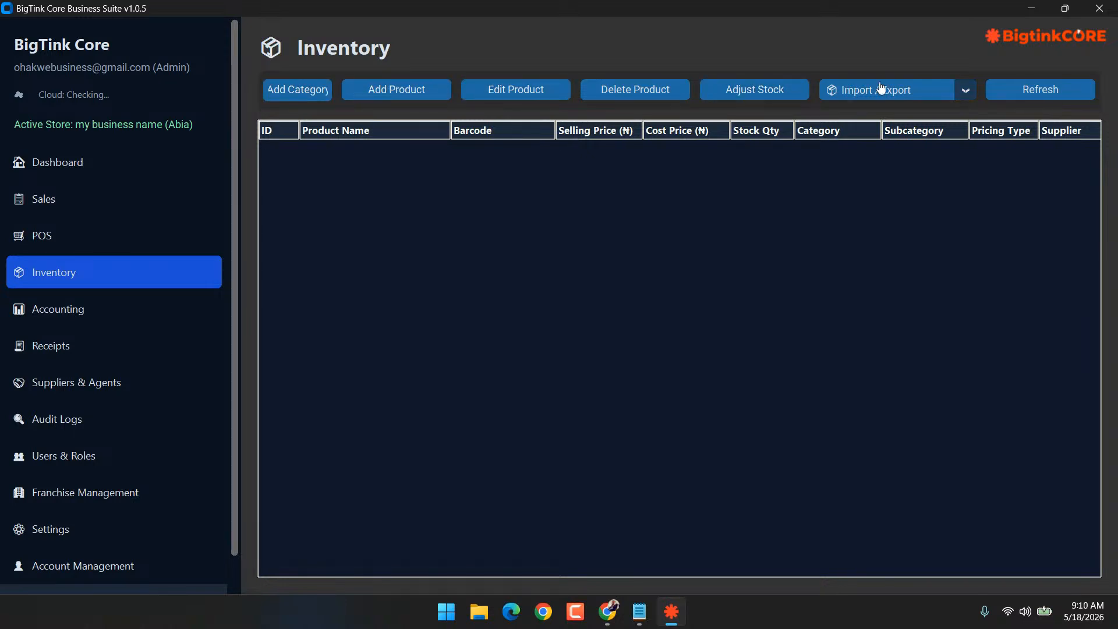
click(967, 91)
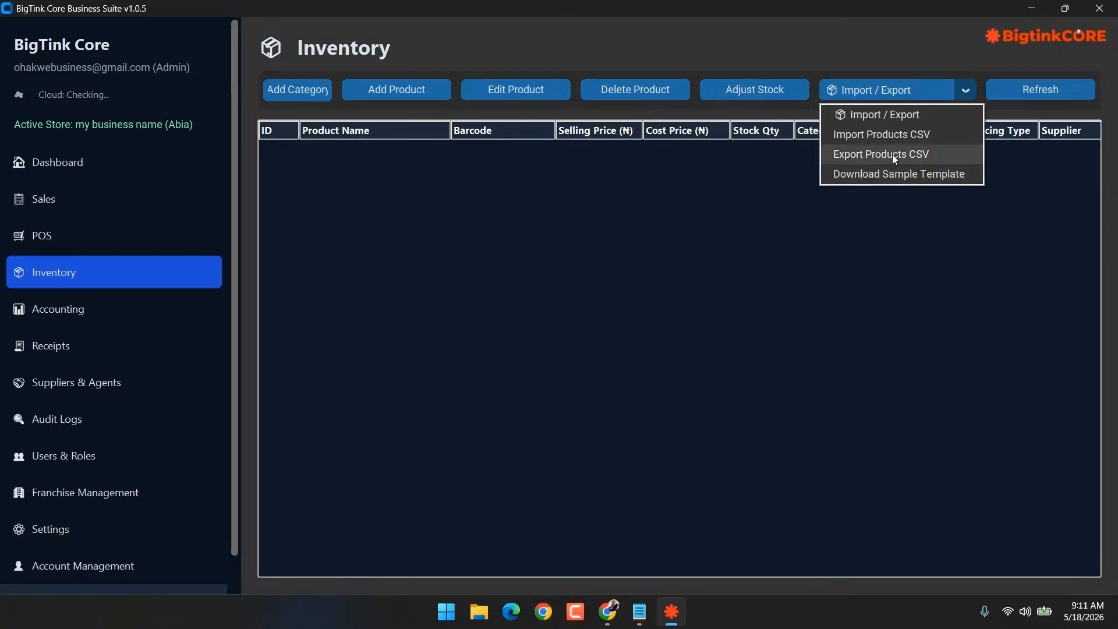
click(557, 218)
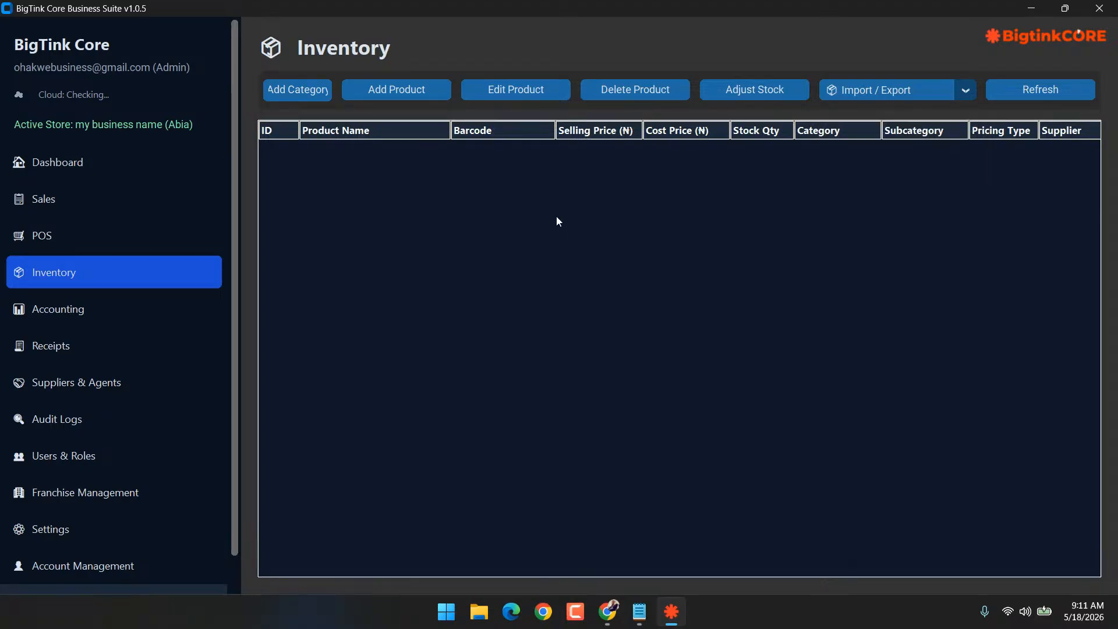
Start a new product named Burger with barcode 654321.
click(395, 89)
drag(463, 149, 528, 55)
scroll(561, 197, down, 3)
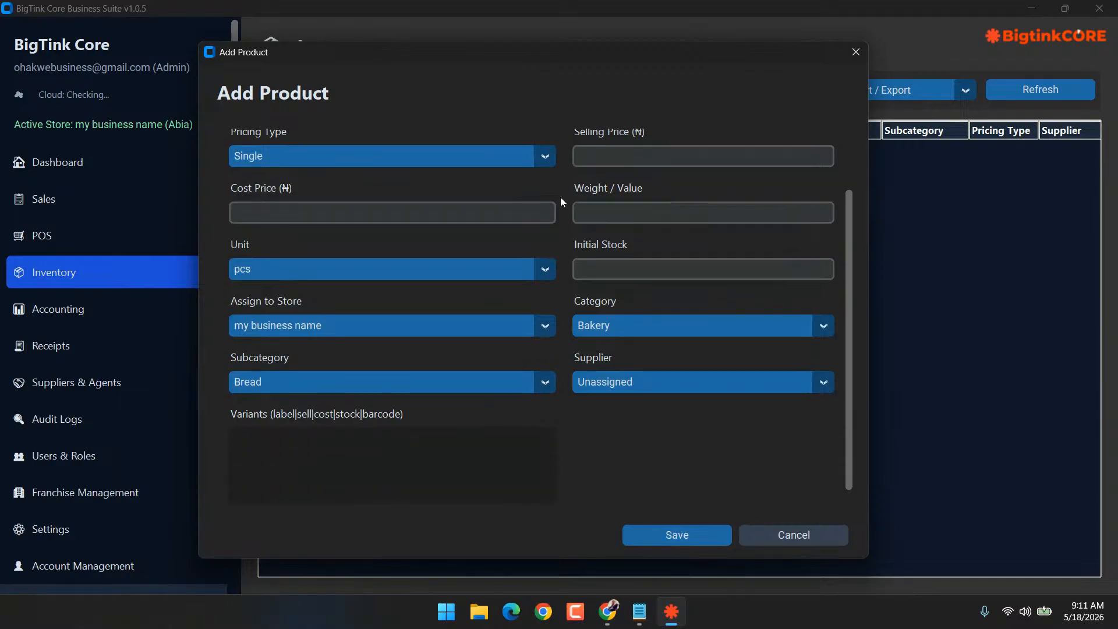
scroll(553, 202, up, 3)
click(393, 166)
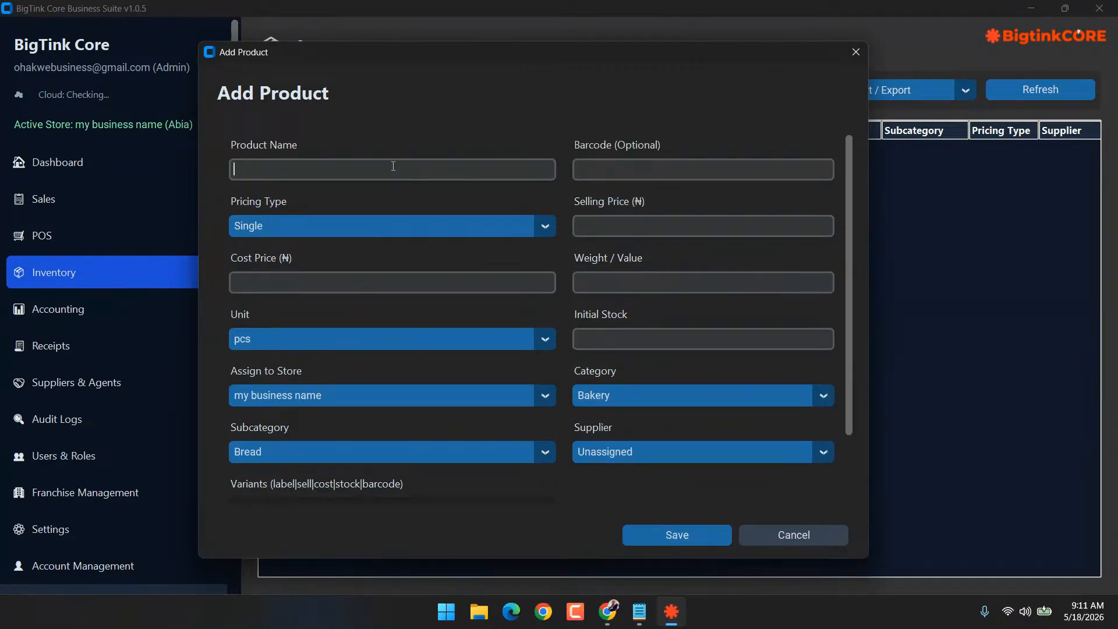
text(bURGER)
key(BackSpace)
key(BackSpace)
key(BackSpace)
key(BackSpace)
key(BackSpace)
key(BackSpace)
text(Burg)
text(er)
text(654321)
Try Wholesale / Multi-Variant pricing, then set the Pricing Type back to Single.
click(425, 233)
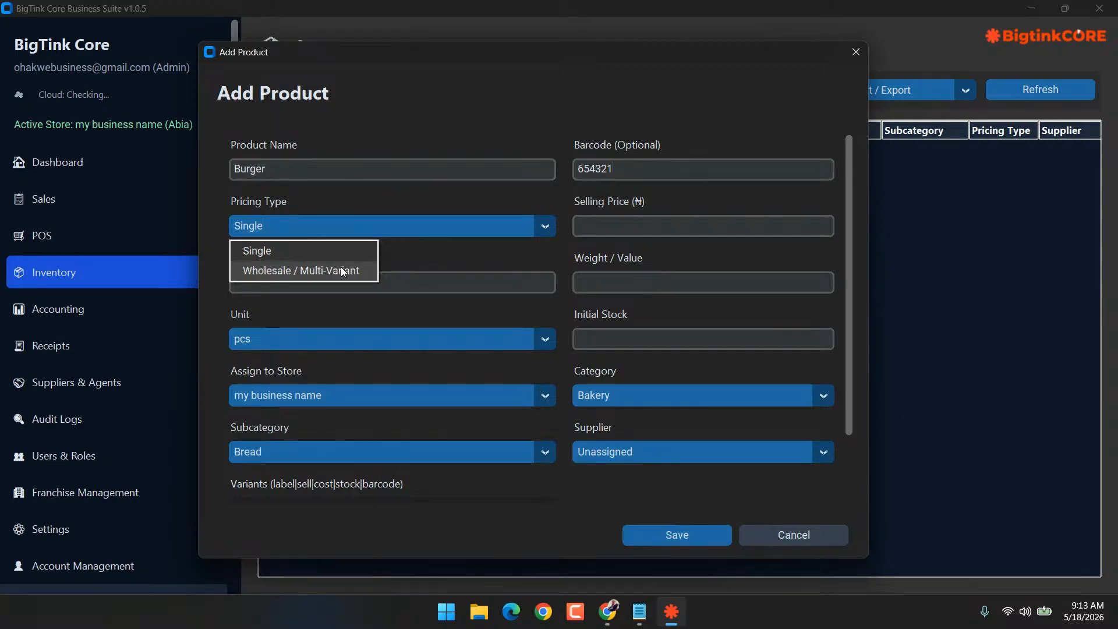
click(343, 271)
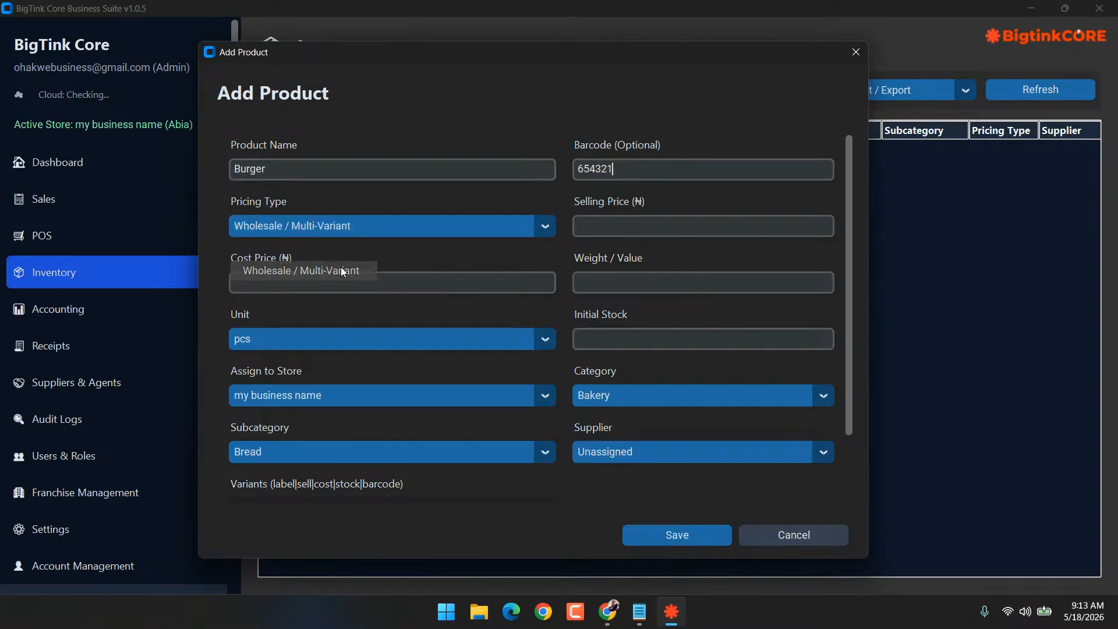
click(365, 234)
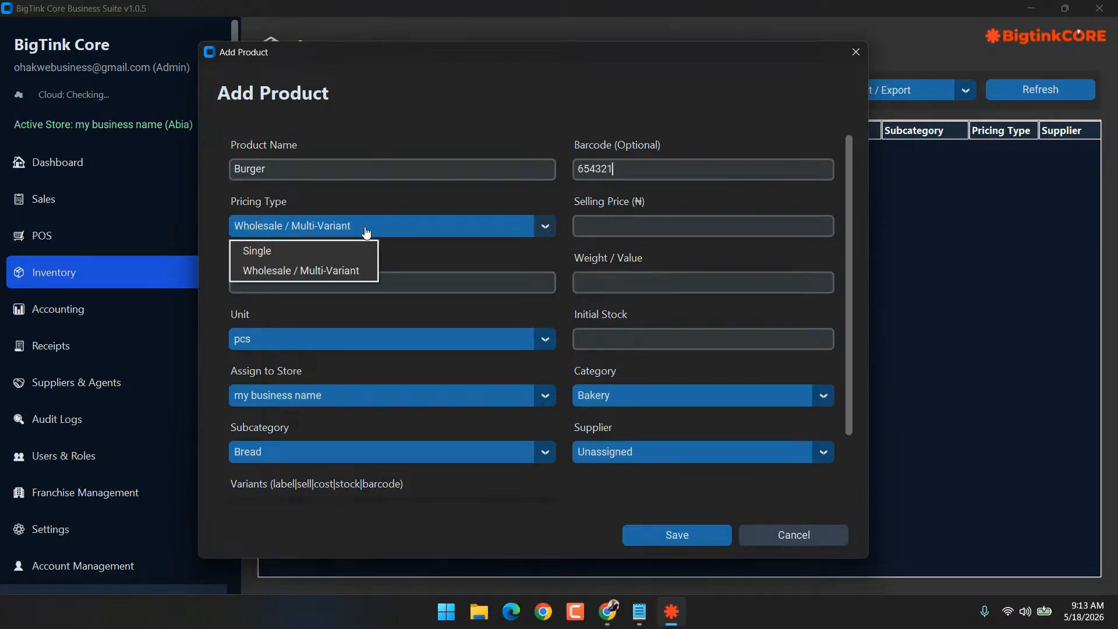
click(320, 251)
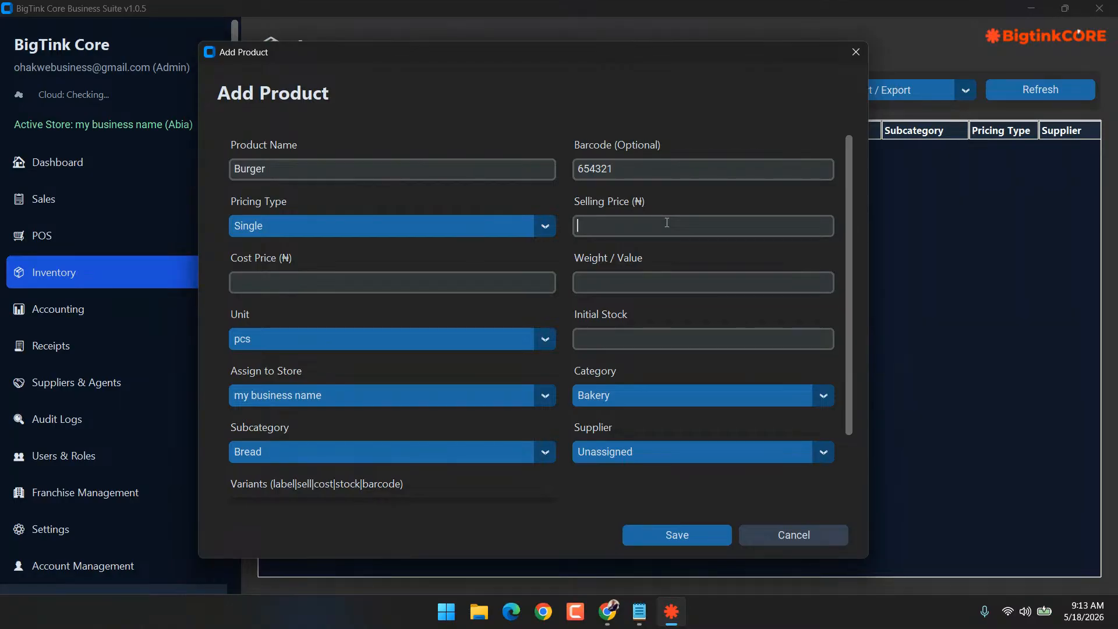
Enter selling price 560 and cost price 260.
text(560)
click(392, 283)
text(260)
scroll(567, 294, down, 1)
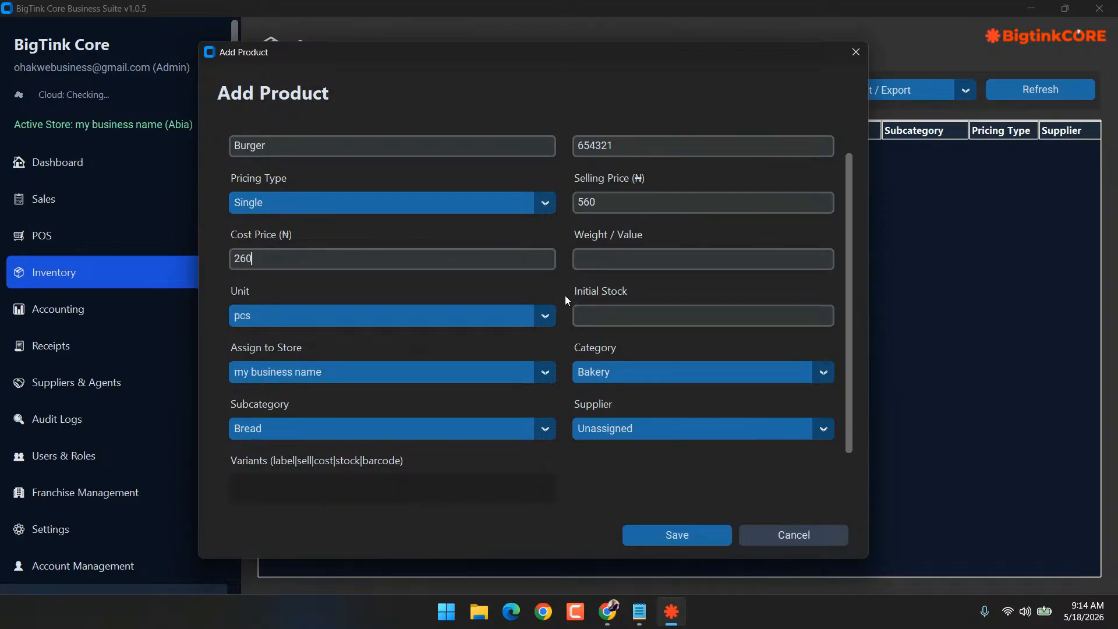
scroll(564, 295, down, 1)
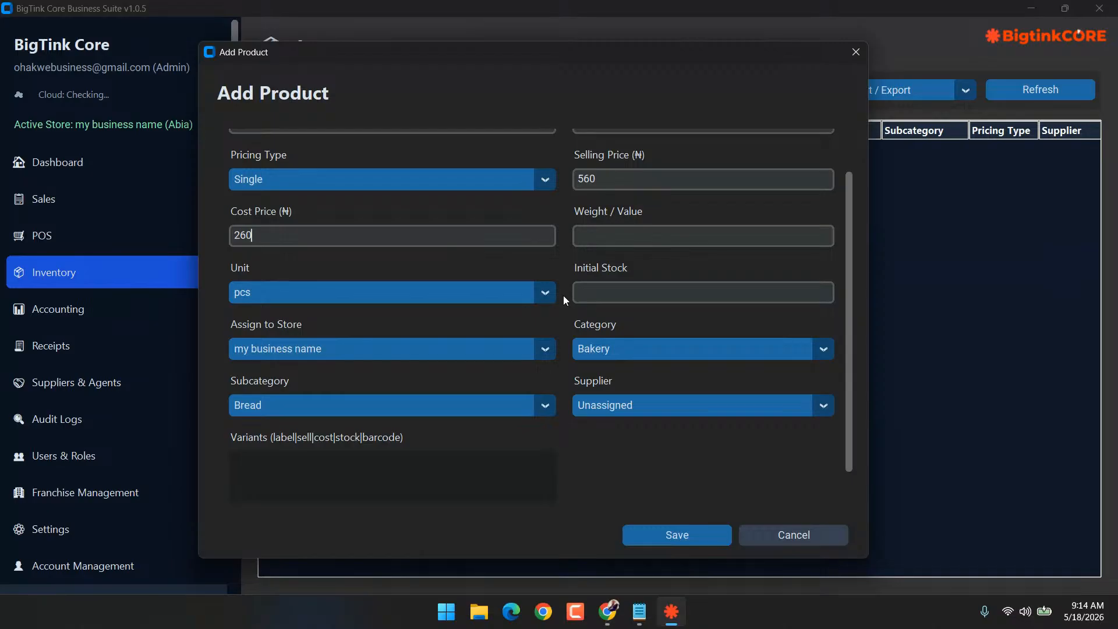
scroll(562, 287, up, 1)
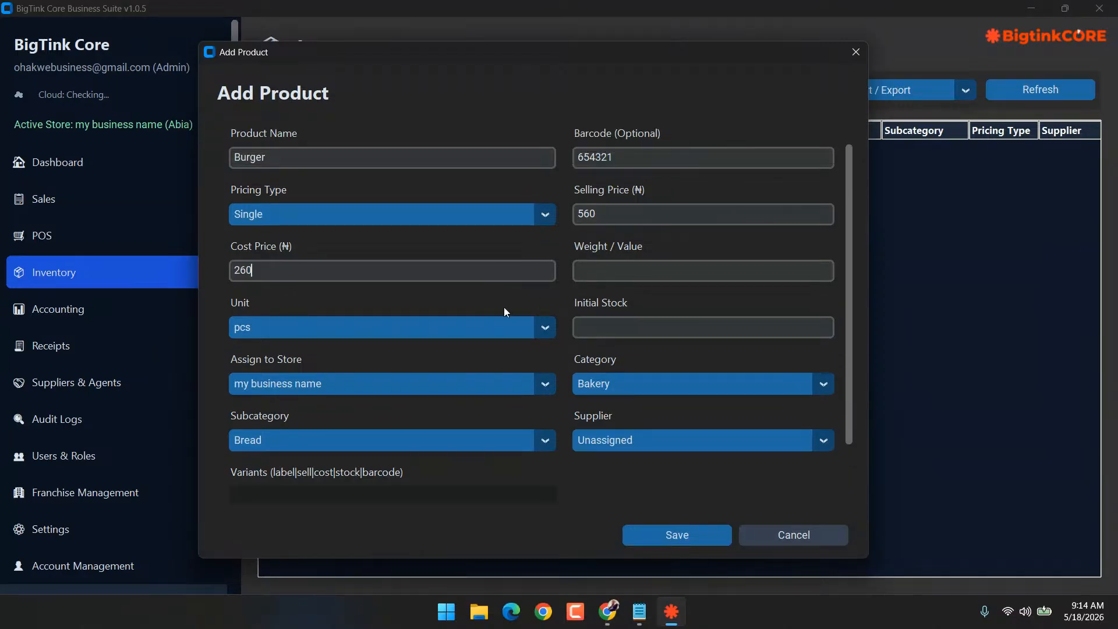
Set the unit to cl with a weight/value of 60.
click(343, 326)
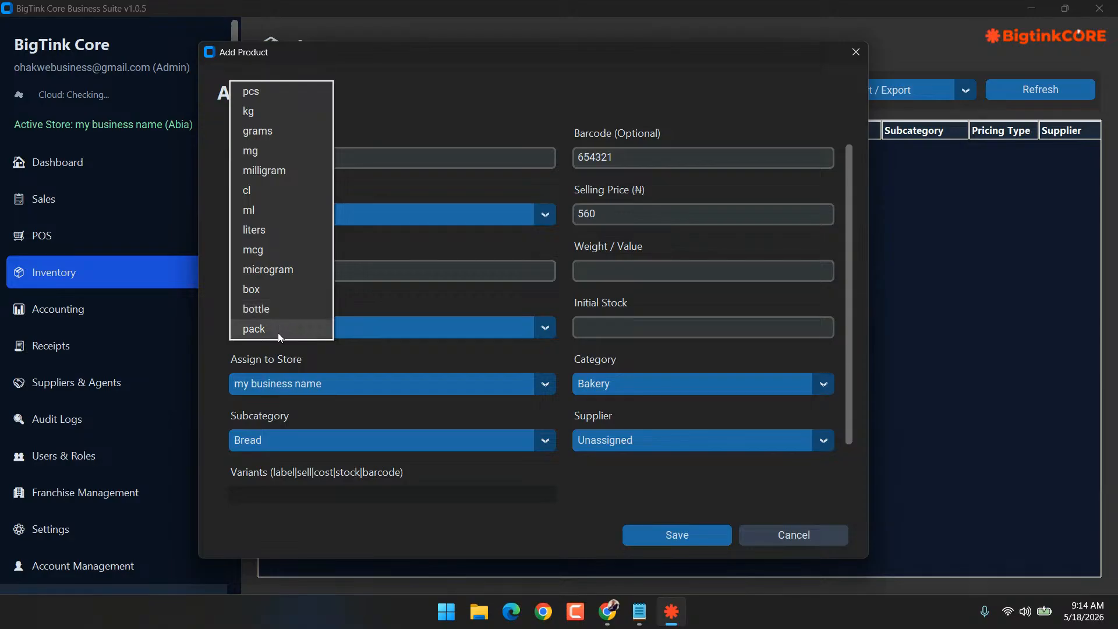
click(273, 93)
click(627, 268)
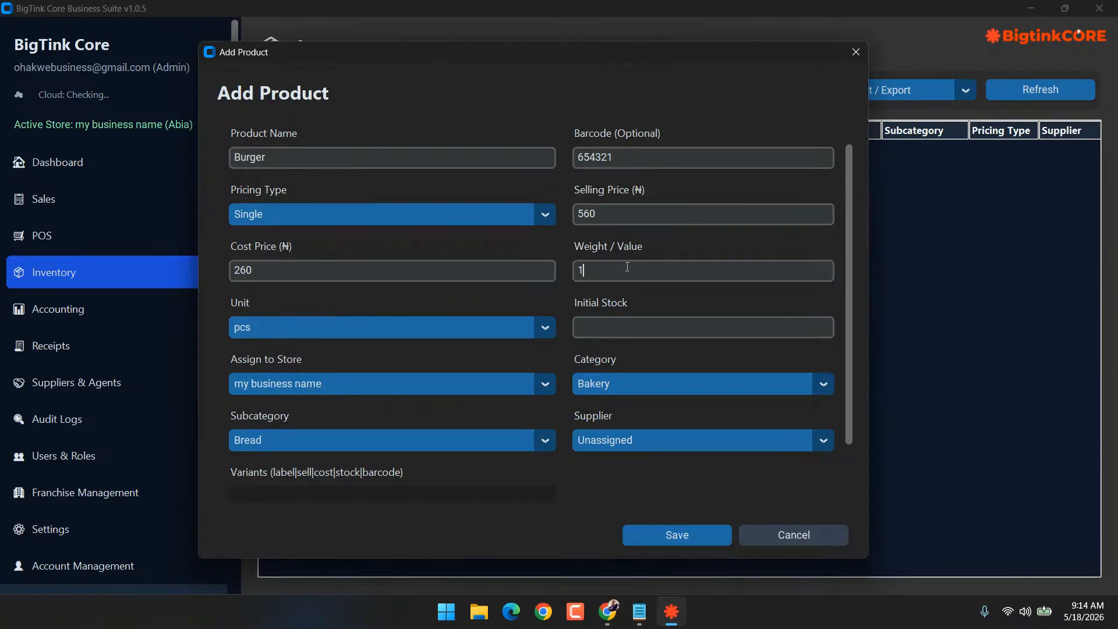
click(462, 330)
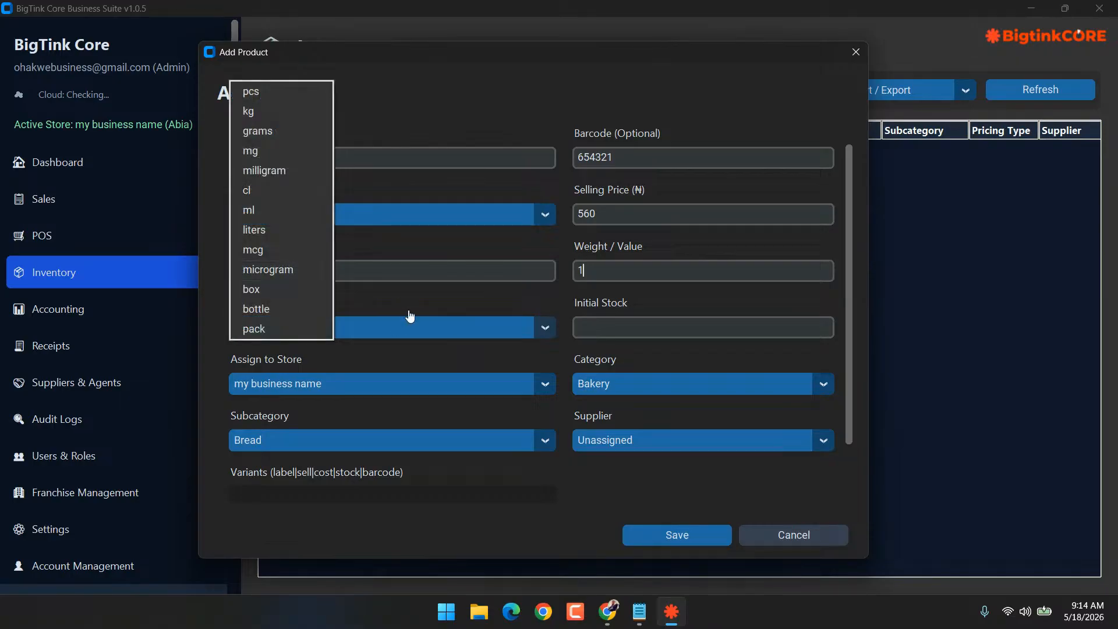
click(271, 190)
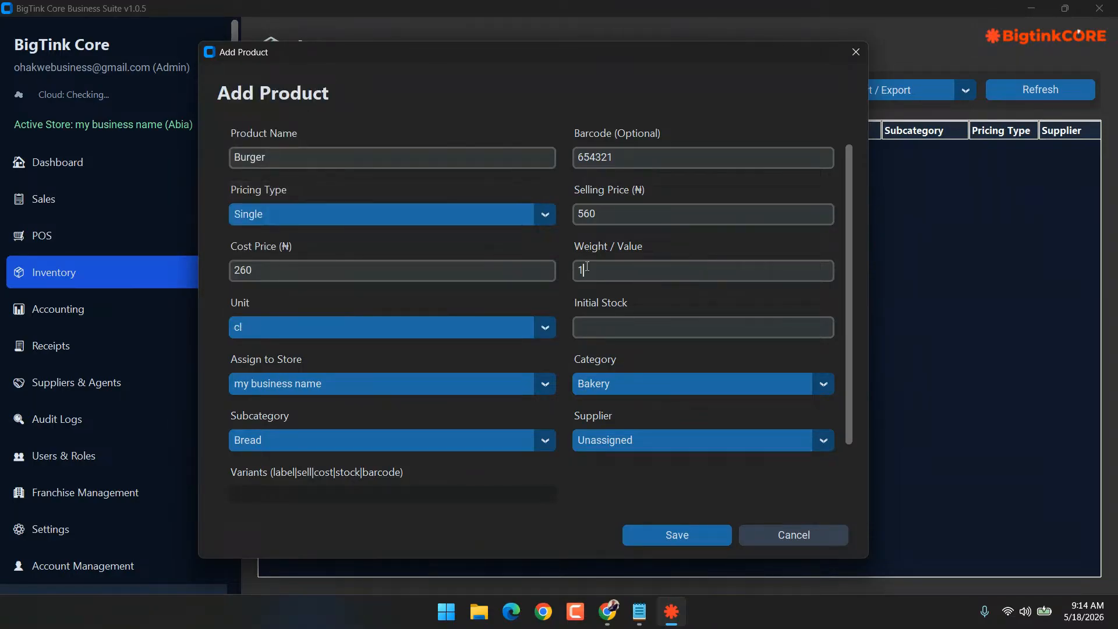
key(BackSpace)
text(60)
Rename the product from Burger to Coke.
drag(350, 157, 211, 170)
text(Cokoe)
key(BackSpace)
key(BackSpace)
key(BackSpace)
text(ke)
Set initial stock to 20 and assign the product to the business's store.
text(20)
scroll(399, 347, down, 1)
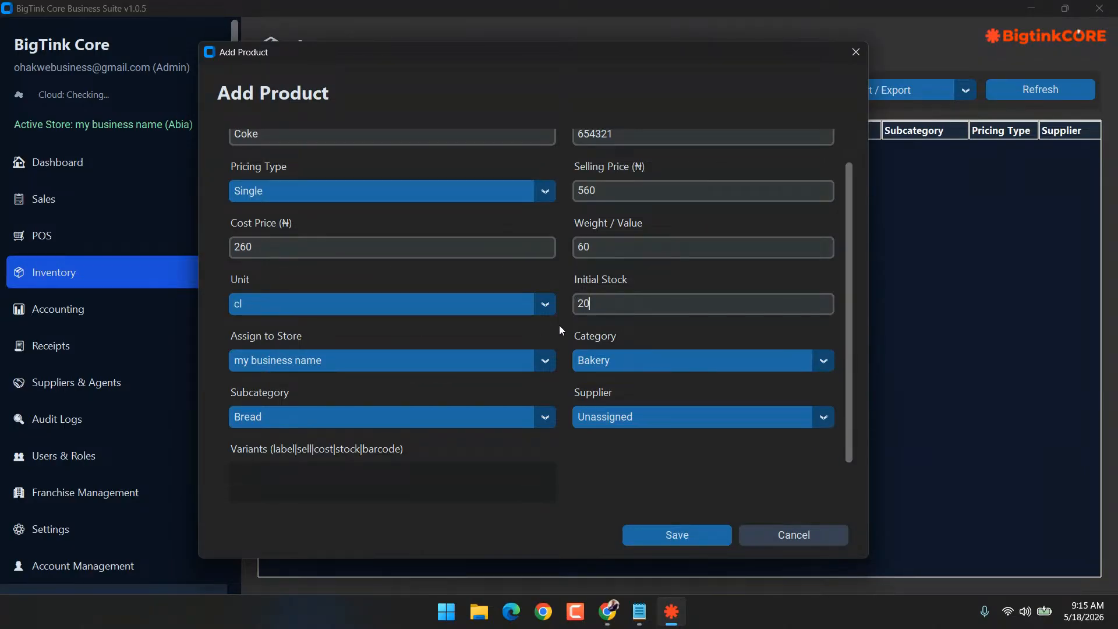
click(533, 361)
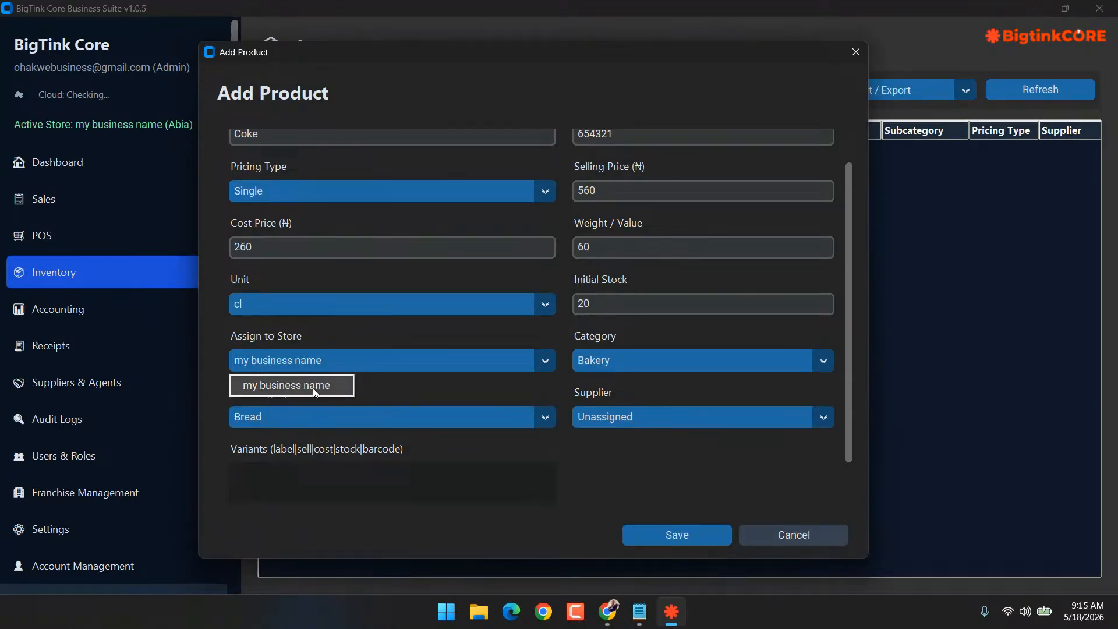
click(271, 383)
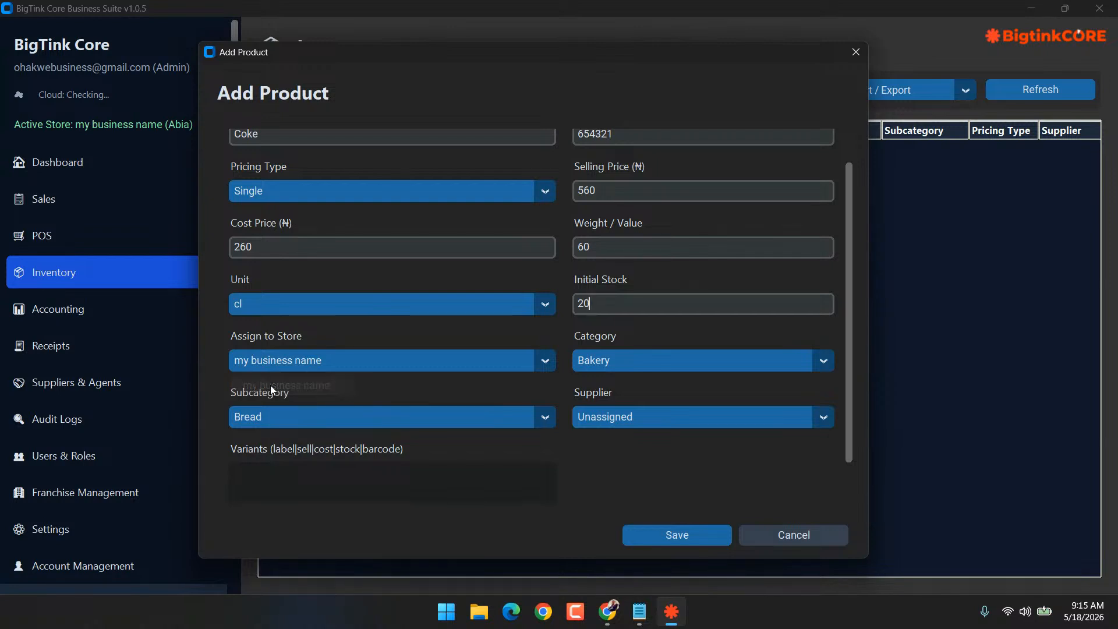
Set category Beverages › Soft Drinks, leave supplier Unassigned, and save the product.
click(636, 359)
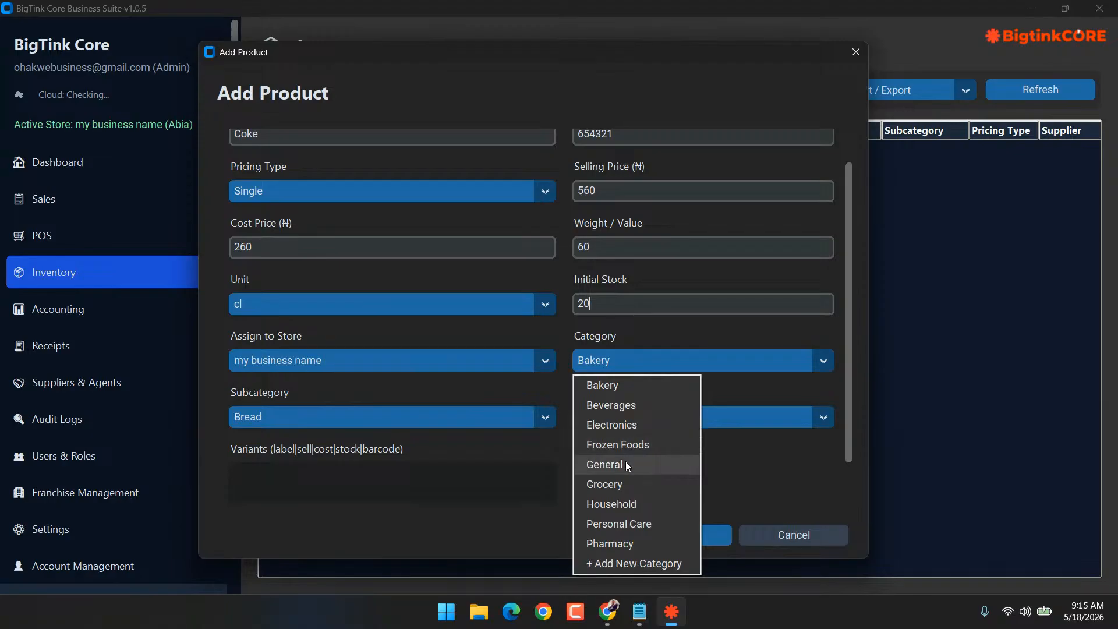
click(539, 232)
scroll(539, 232, up, 2)
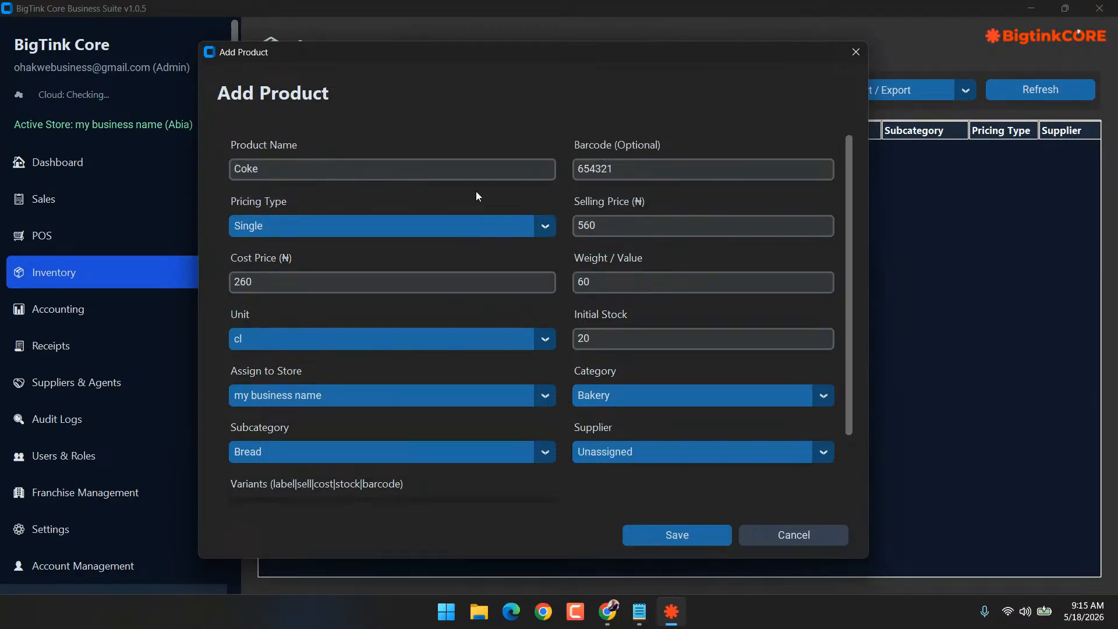
scroll(566, 349, down, 1)
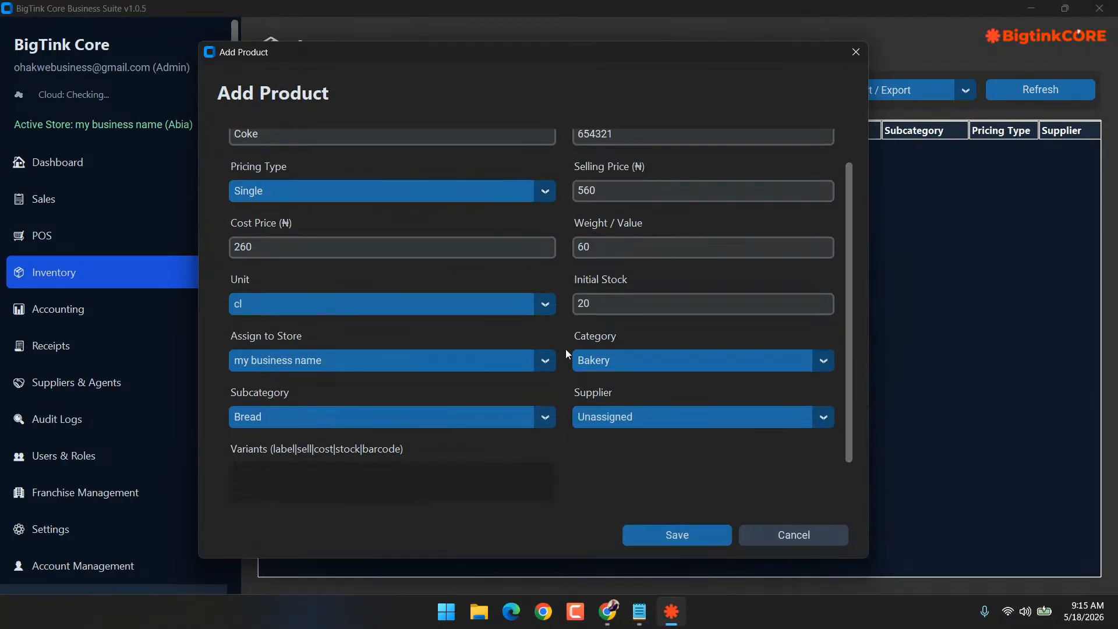
click(606, 361)
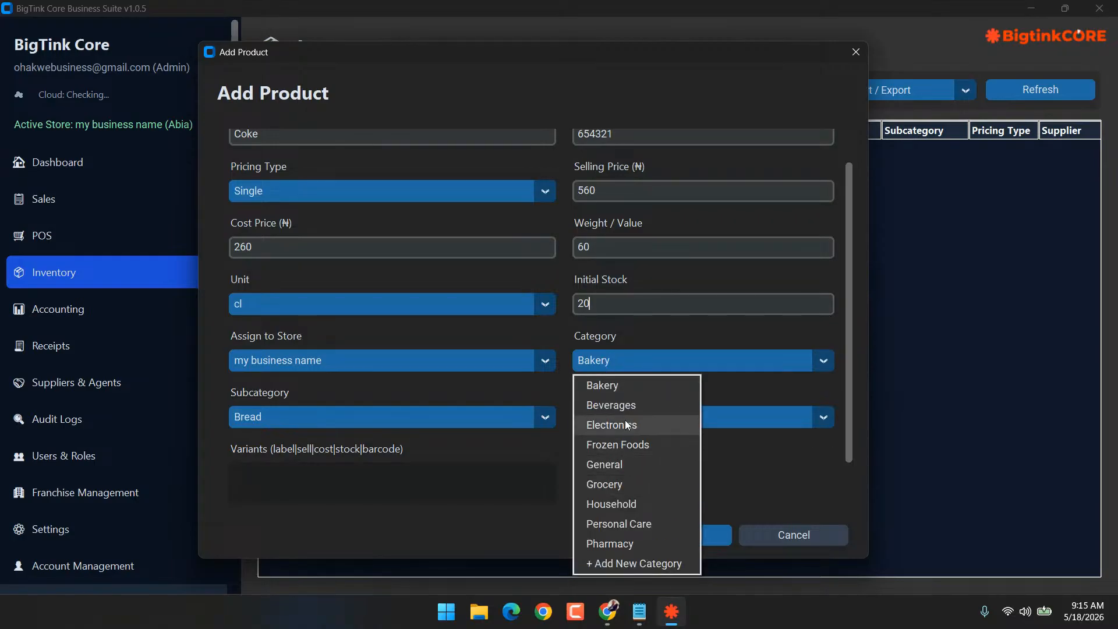
click(634, 404)
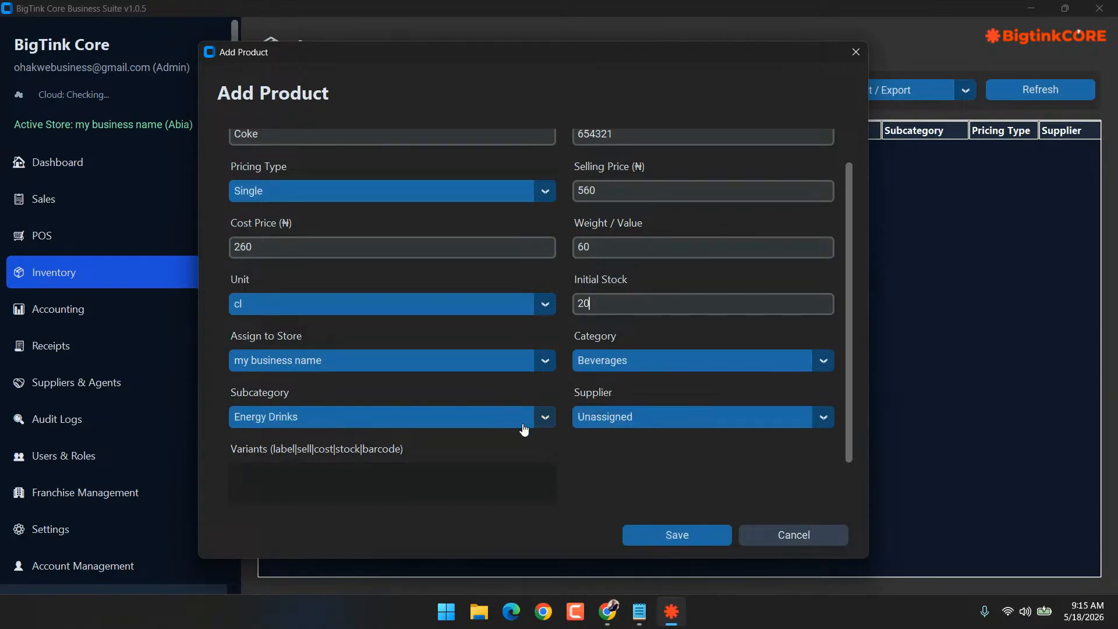
click(544, 418)
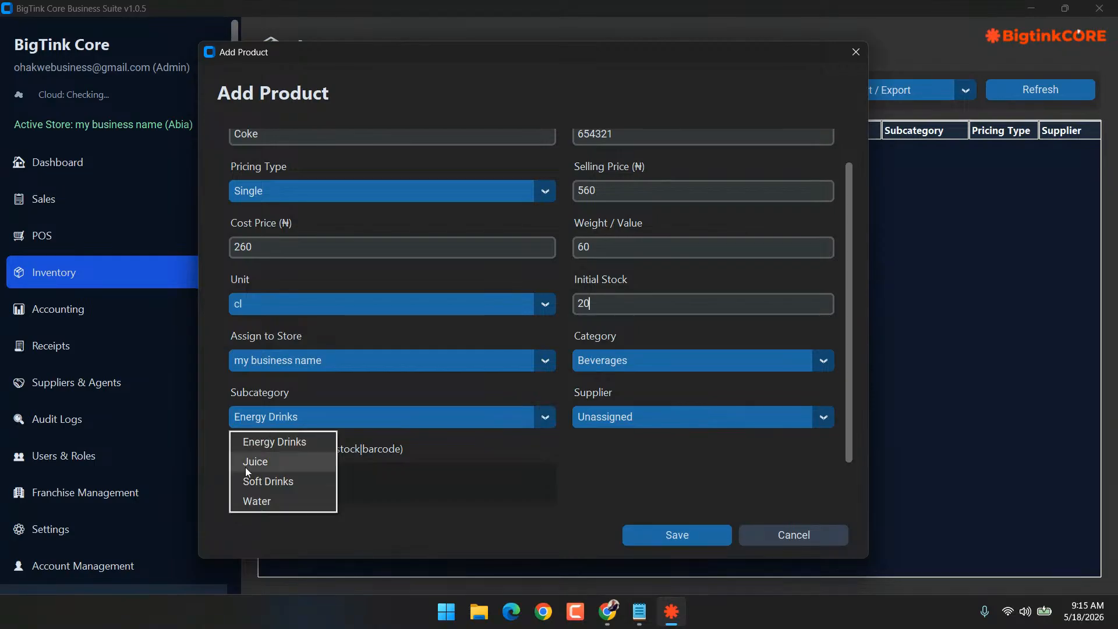
click(285, 482)
click(632, 419)
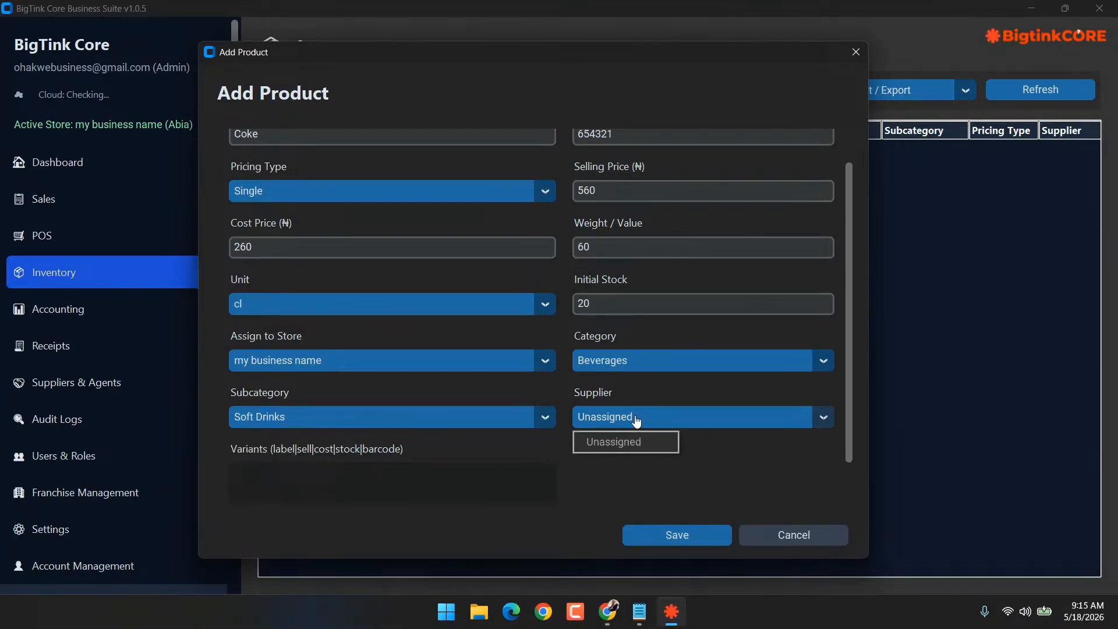
click(565, 390)
scroll(565, 390, down, 1)
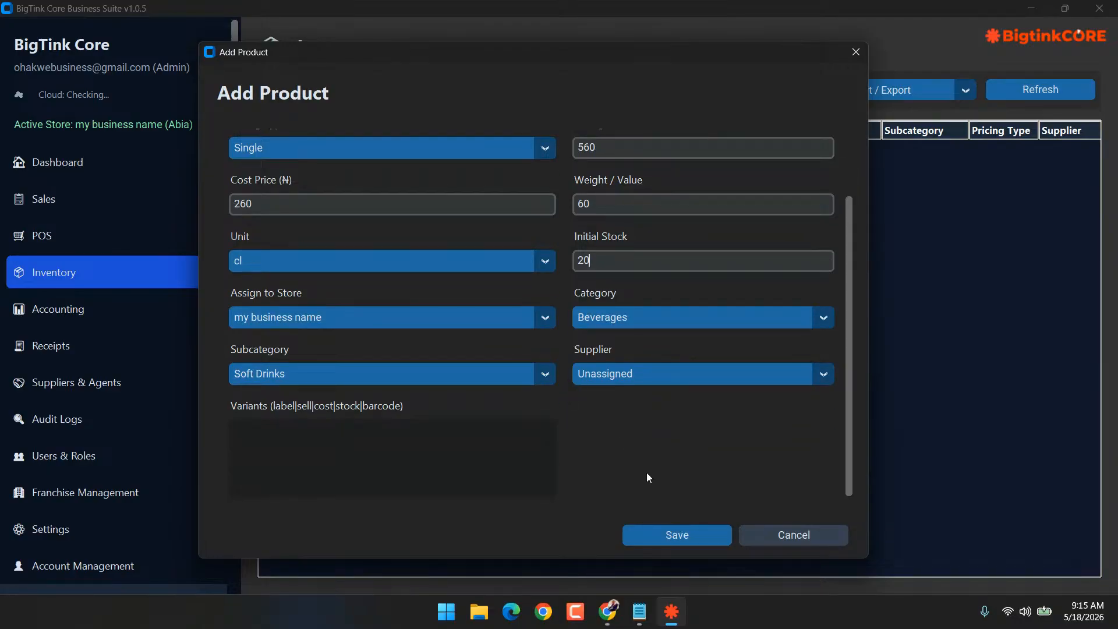
click(680, 536)
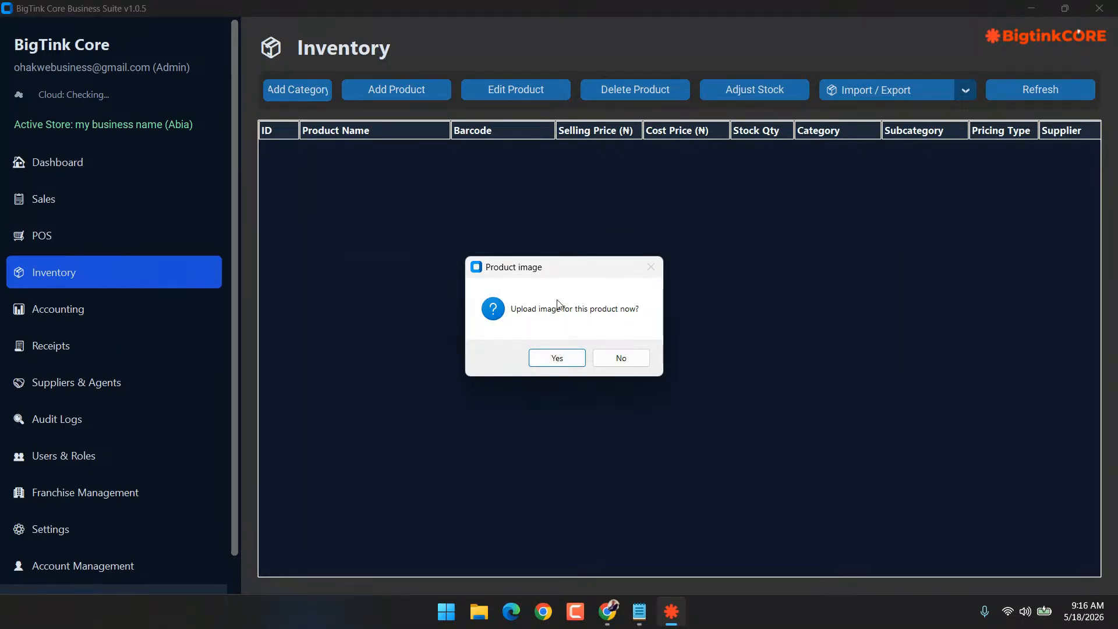
Skip the Coke image upload, acknowledge the success message, and select the Coke row.
click(623, 359)
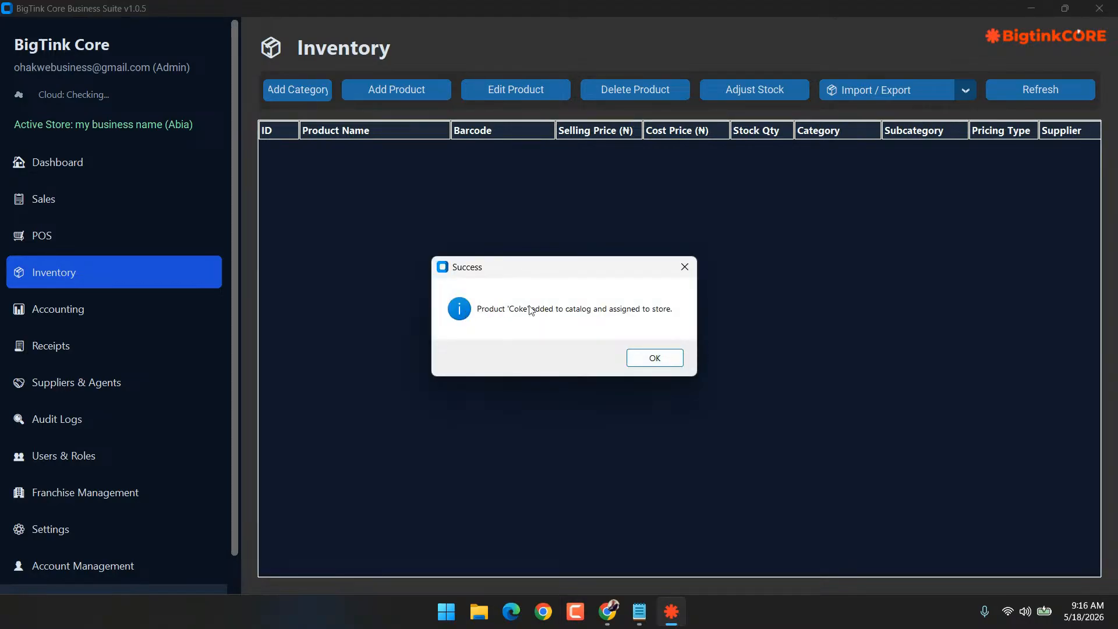
click(628, 358)
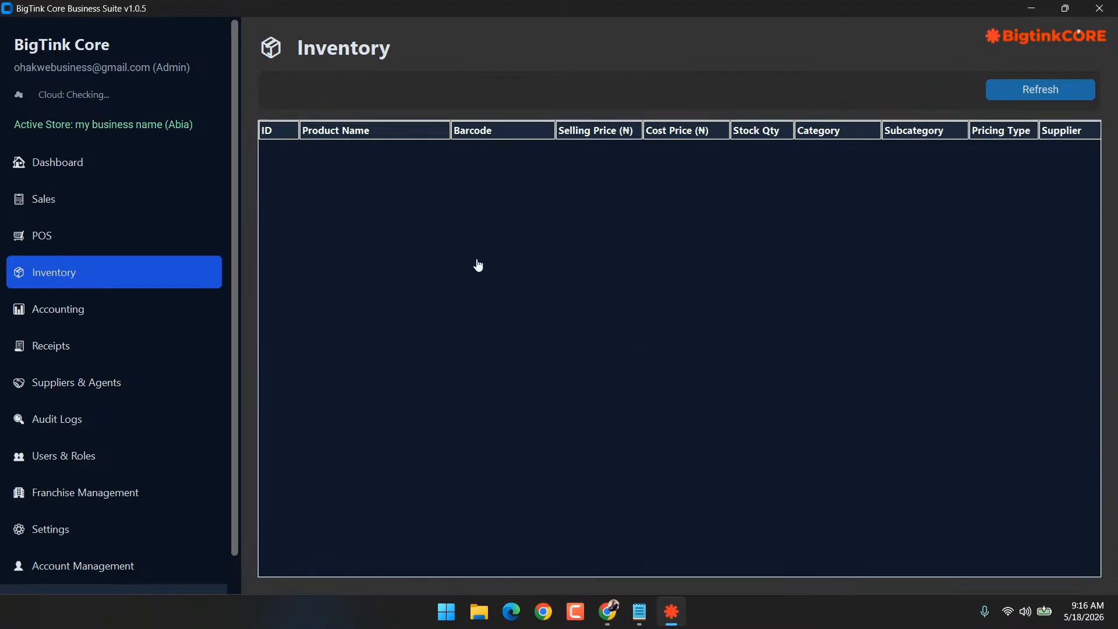
click(365, 152)
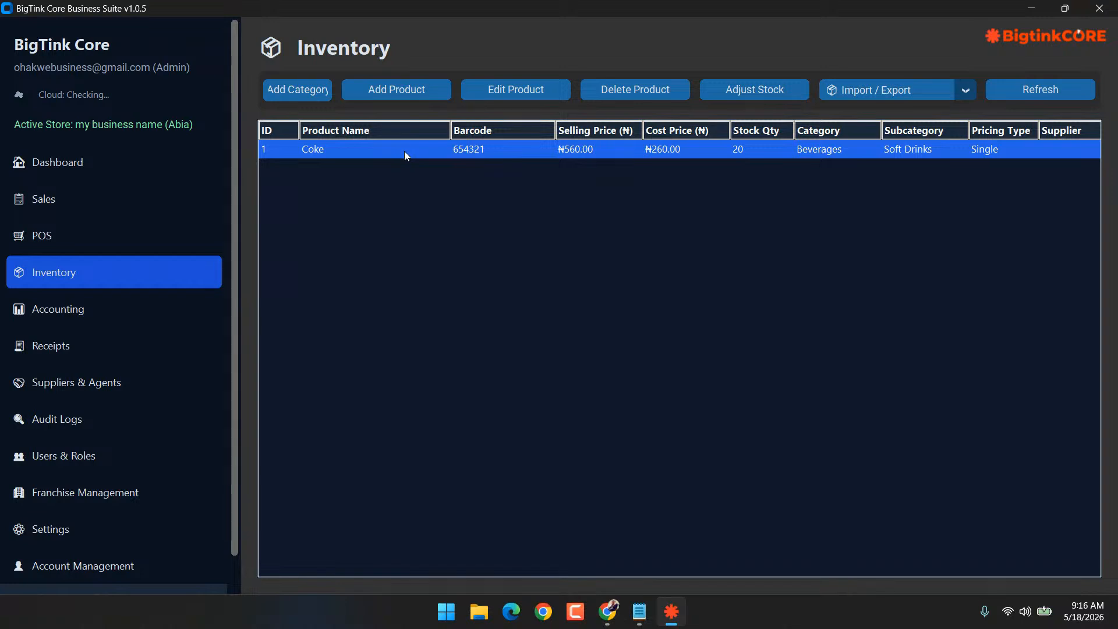
Start another product named Burger with barcode 8956254.
click(394, 90)
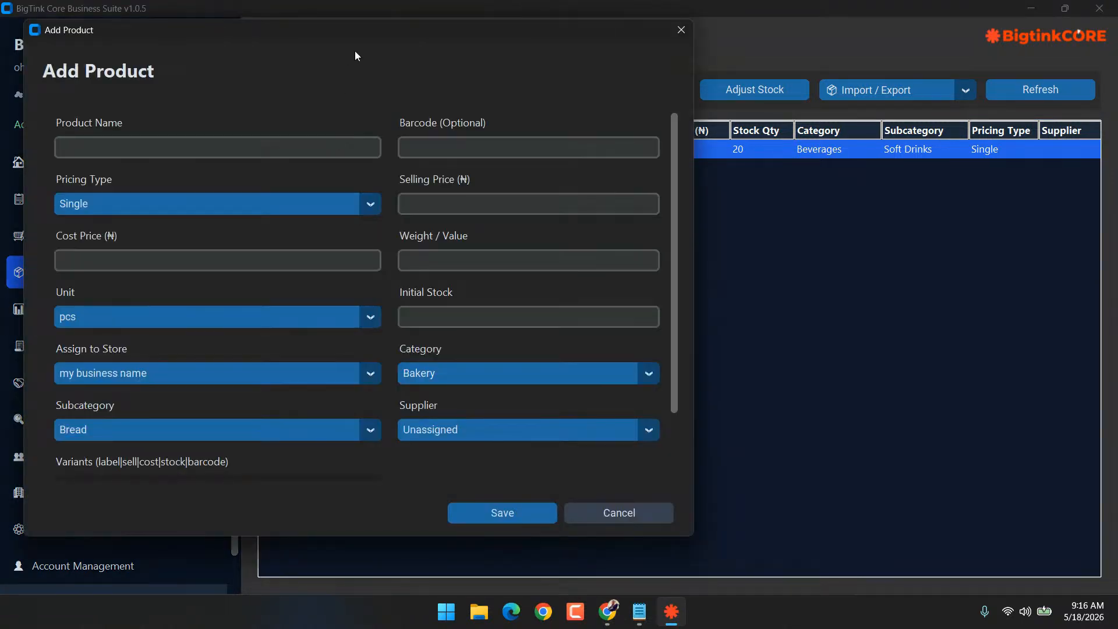
text(Burger)
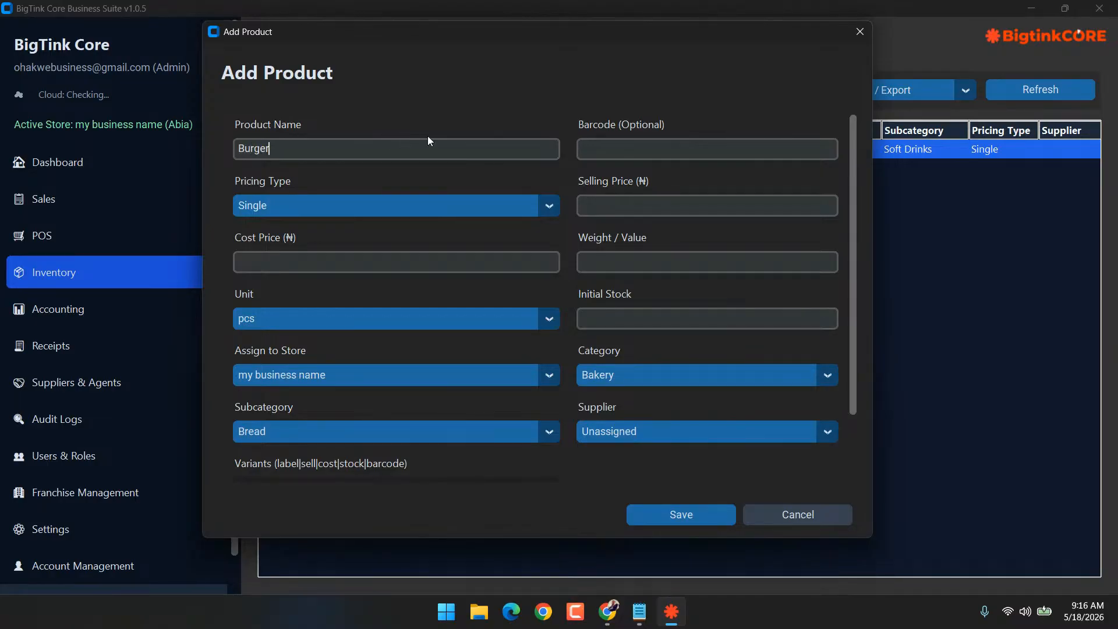
click(703, 150)
text(8956254)
Enter selling price 2400 and cost price 1900.
click(414, 209)
click(676, 203)
text(2400)
click(515, 259)
text(1900)
Set the unit to kg, weight 0.5, and initial stock 500.
click(463, 325)
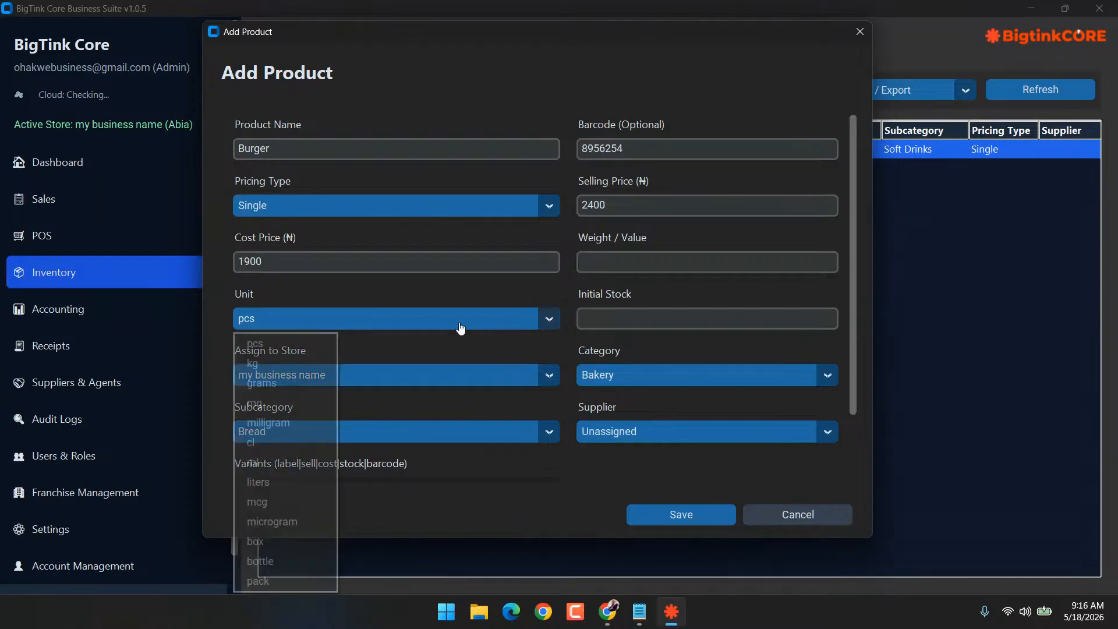
click(296, 361)
click(618, 258)
text(0)
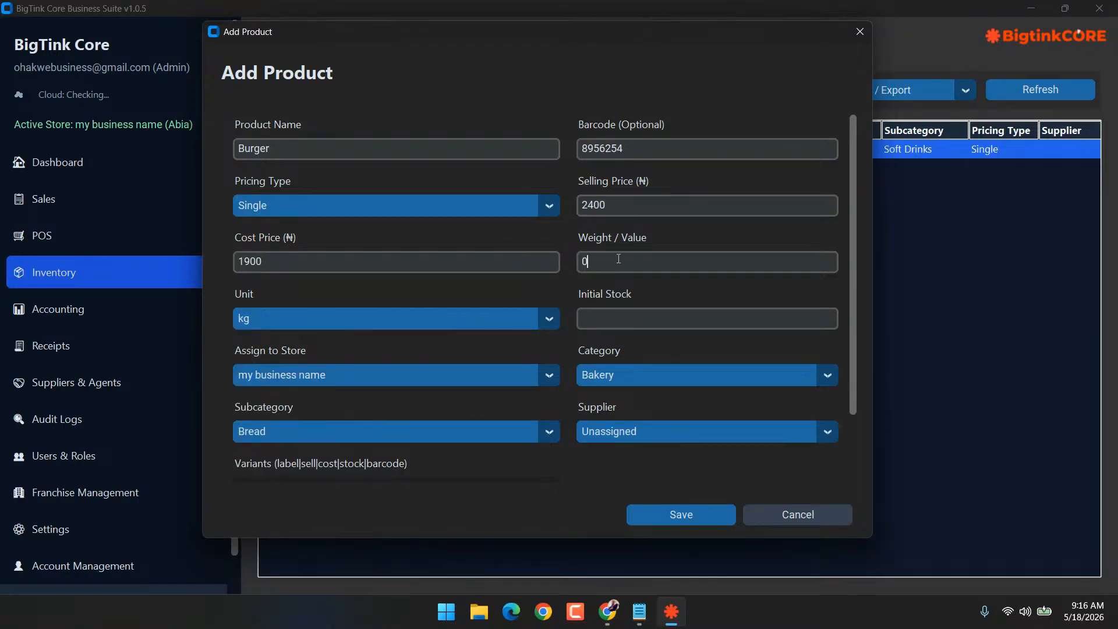
text(.5)
scroll(543, 312, down, 1)
click(602, 293)
text(500)
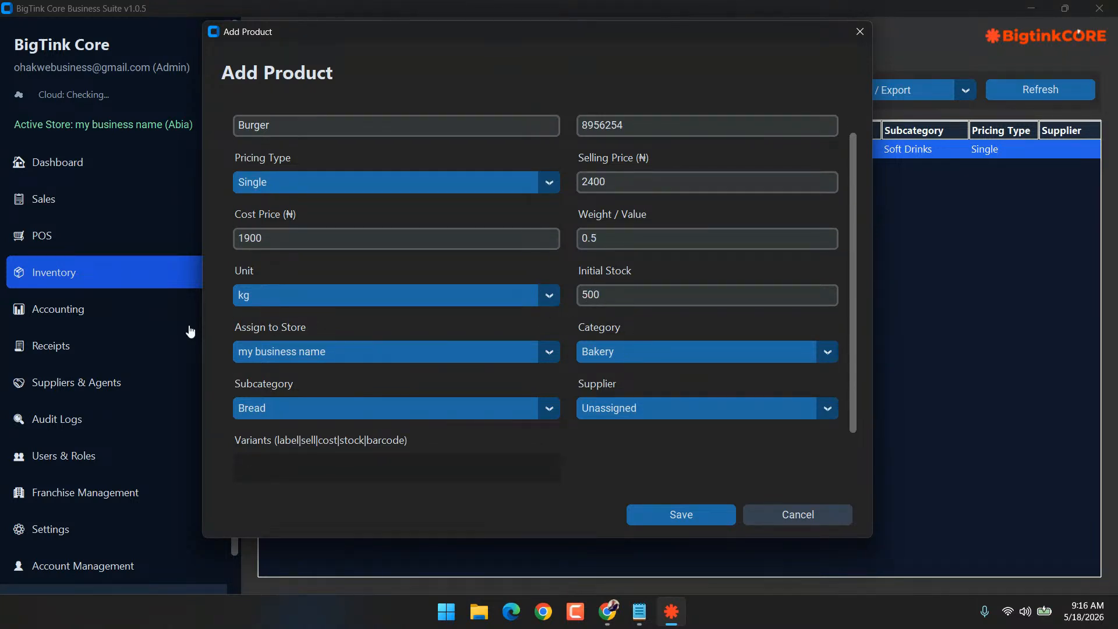
Keep category Bakery, choose subcategory Cakes, save, and skip the image upload.
scroll(397, 310, down, 2)
click(618, 308)
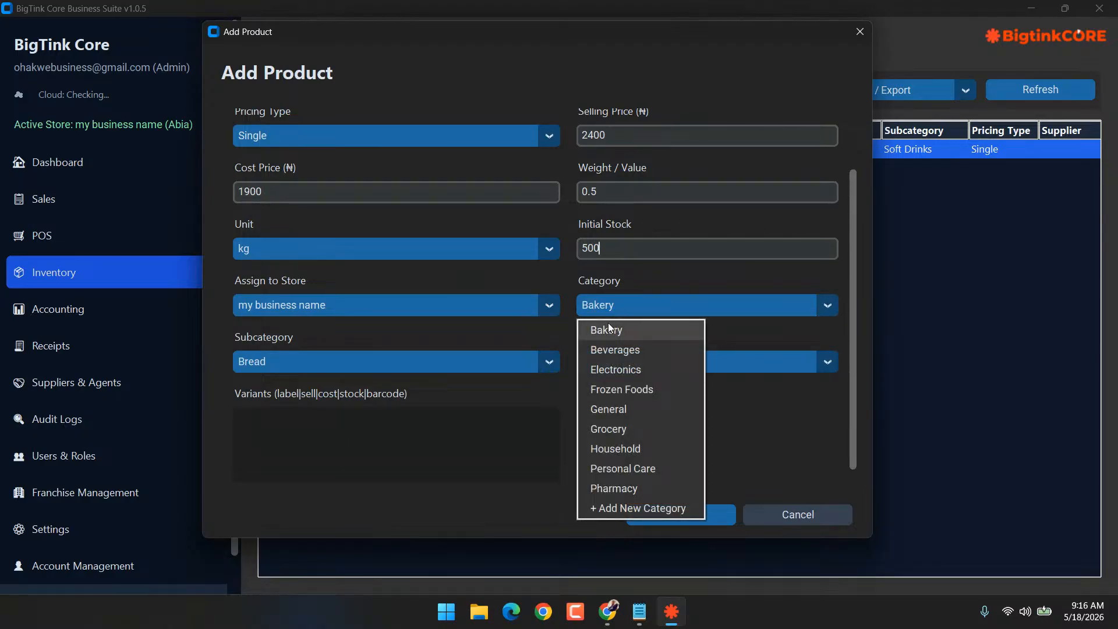
click(501, 356)
click(454, 362)
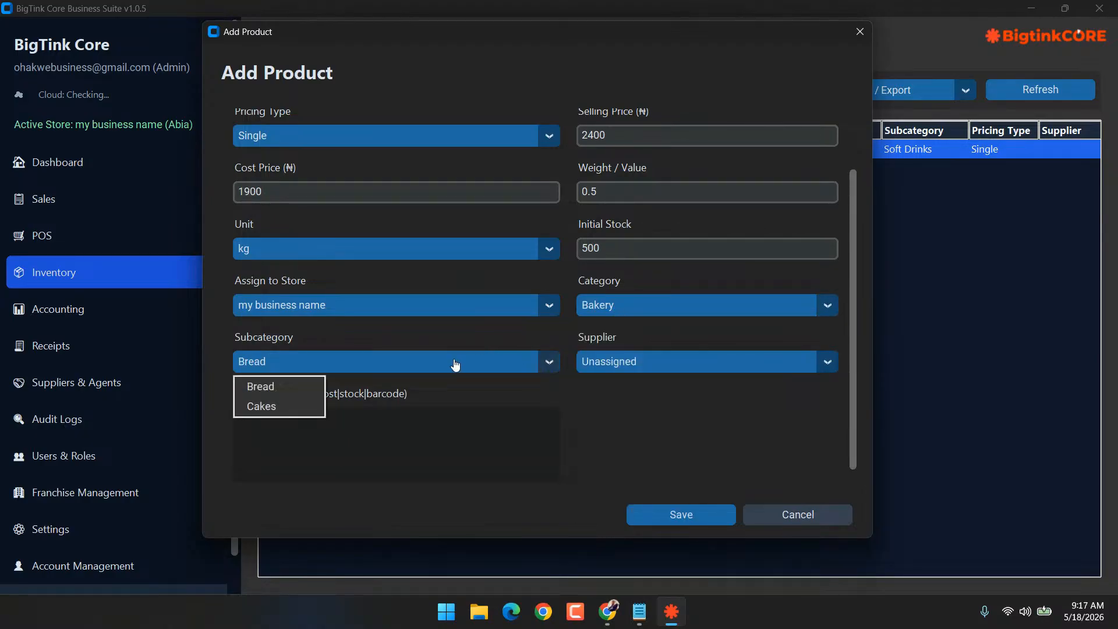
click(277, 403)
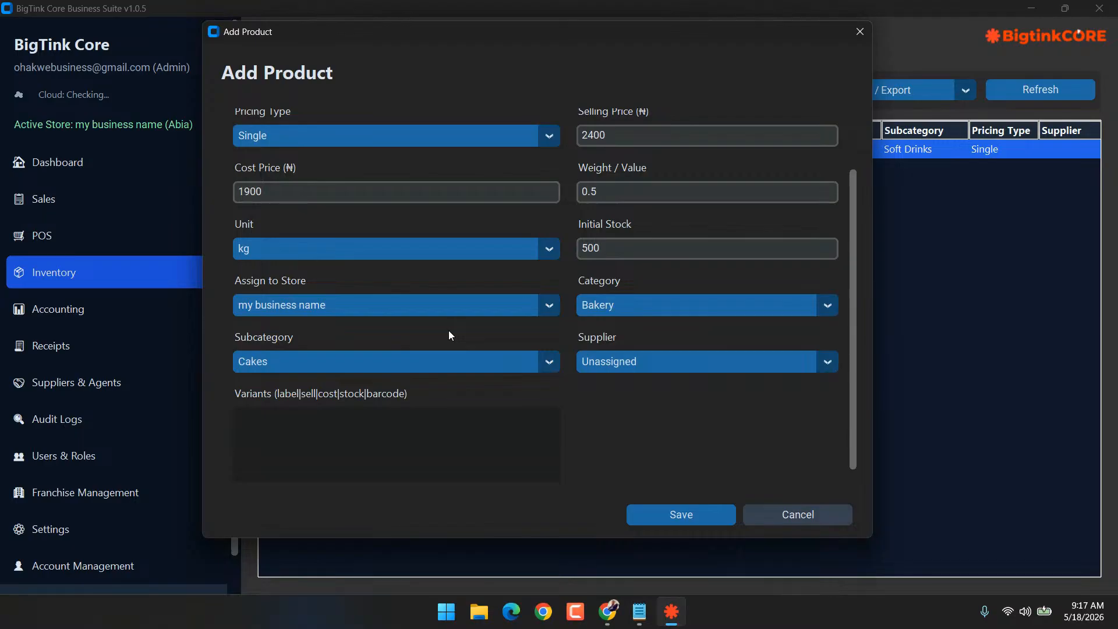
scroll(640, 442, down, 1)
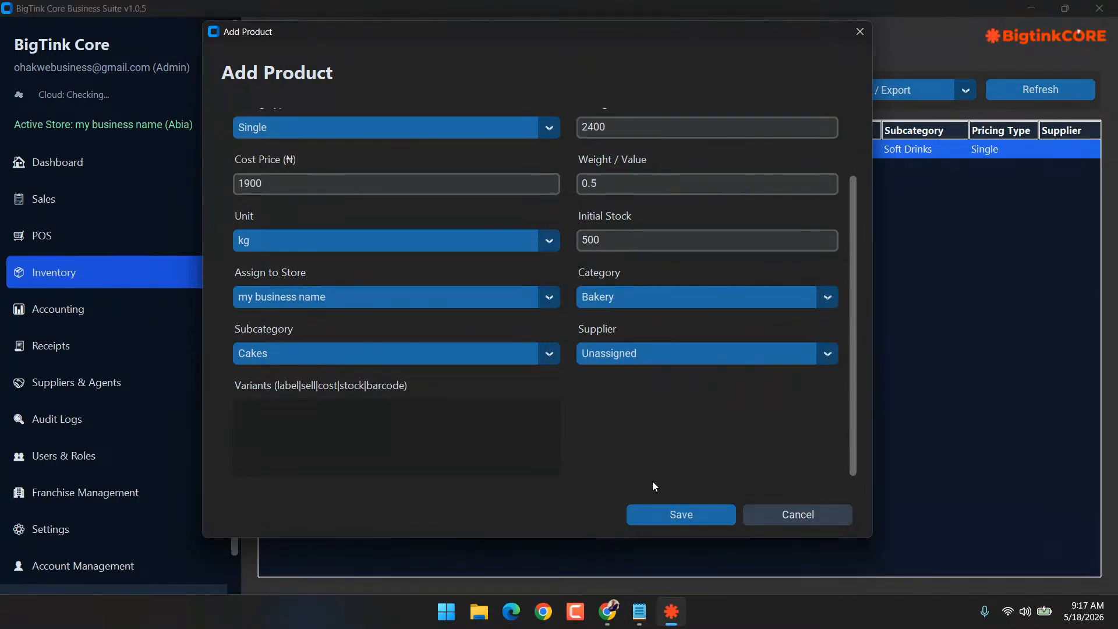
click(680, 515)
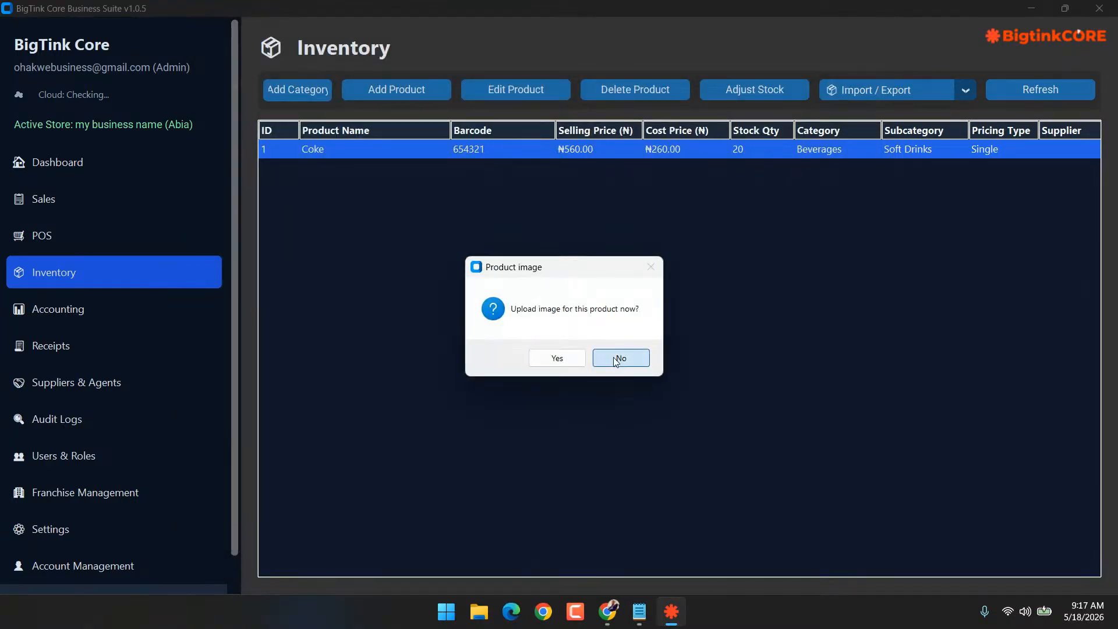
click(618, 358)
Acknowledge the Burger success message and view both Burger and Coke on the POS page.
click(661, 360)
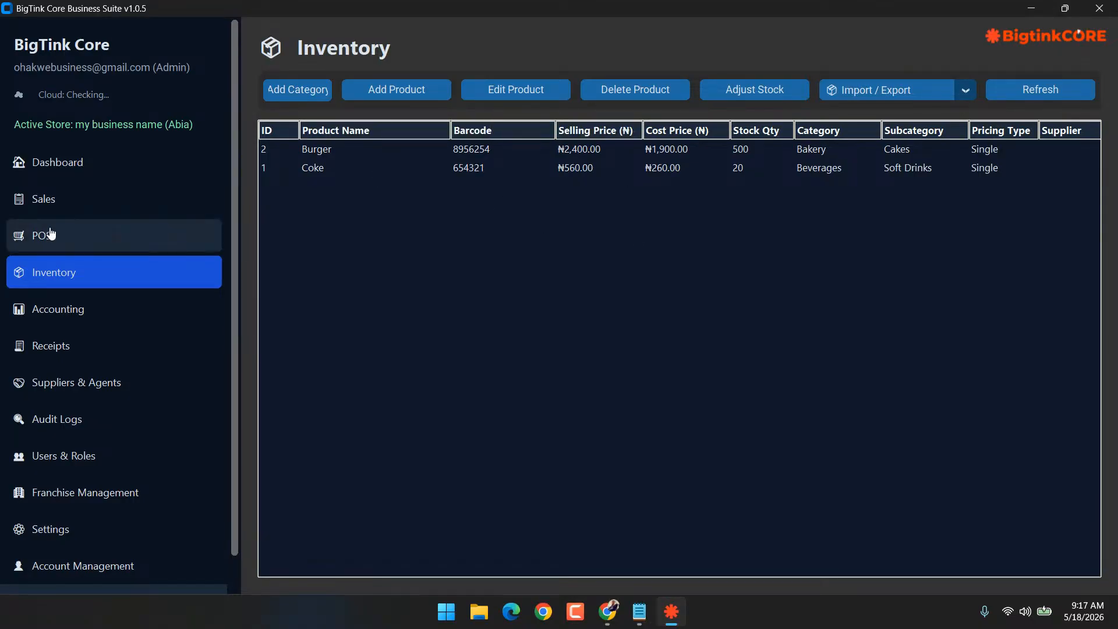
click(86, 238)
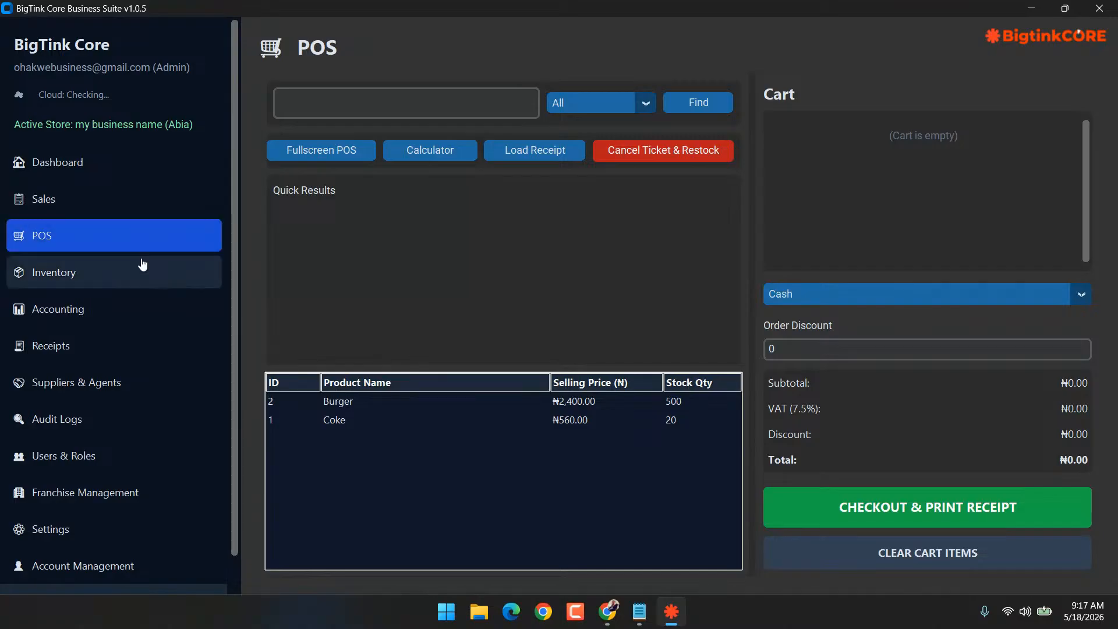
On Accounting, preview and cancel the Add Expense form, then check the empty Receipts list and go to Suppliers & Agents.
click(102, 314)
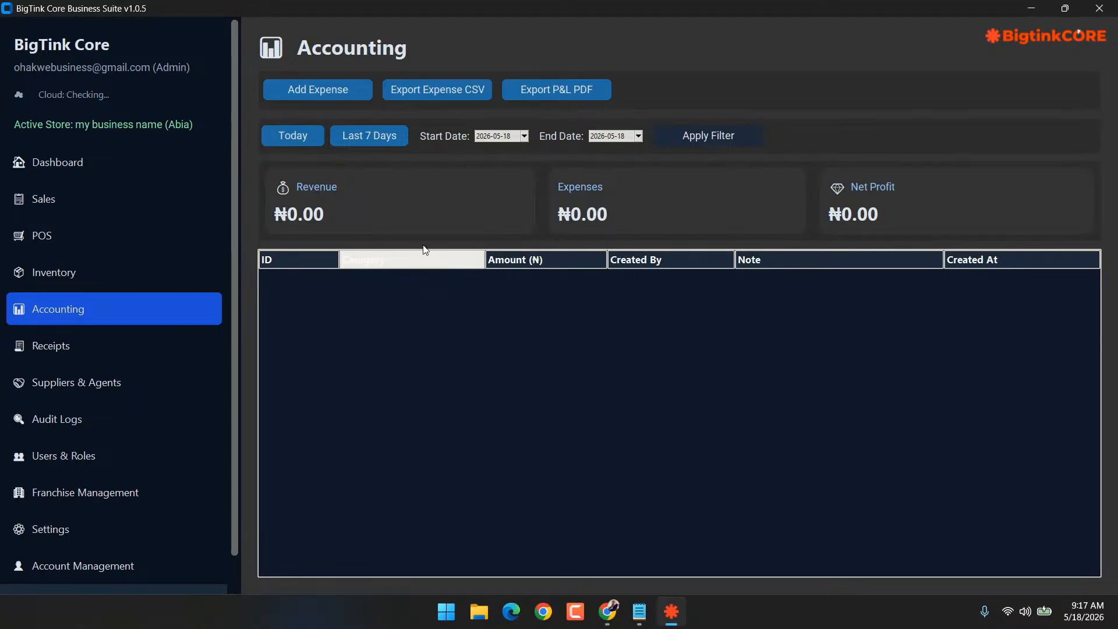
click(340, 92)
drag(304, 53, 606, 83)
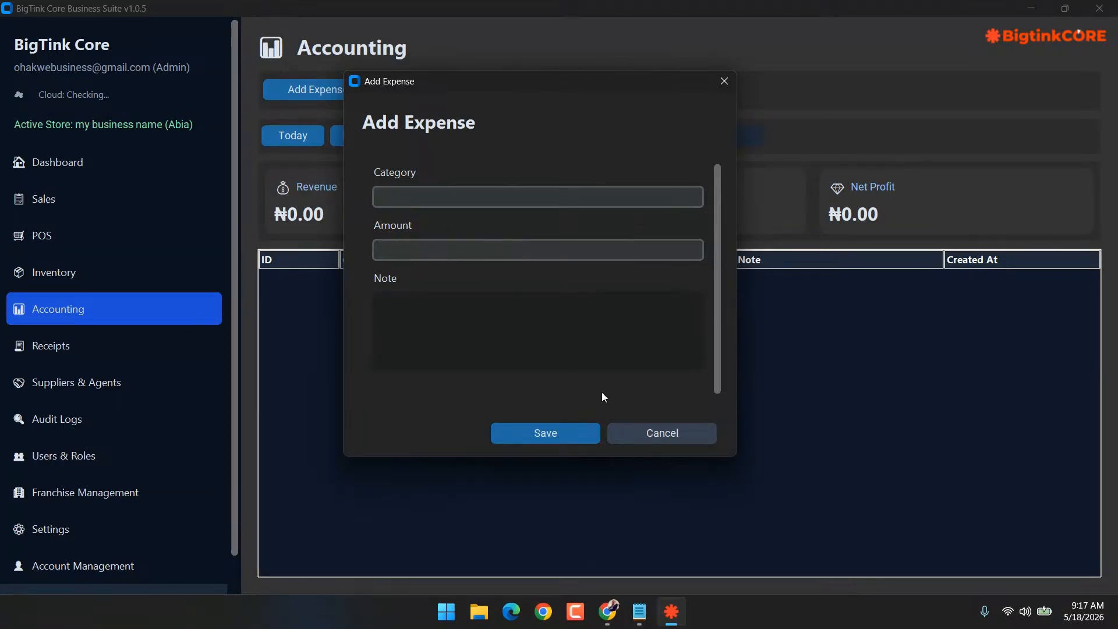
click(655, 433)
click(103, 355)
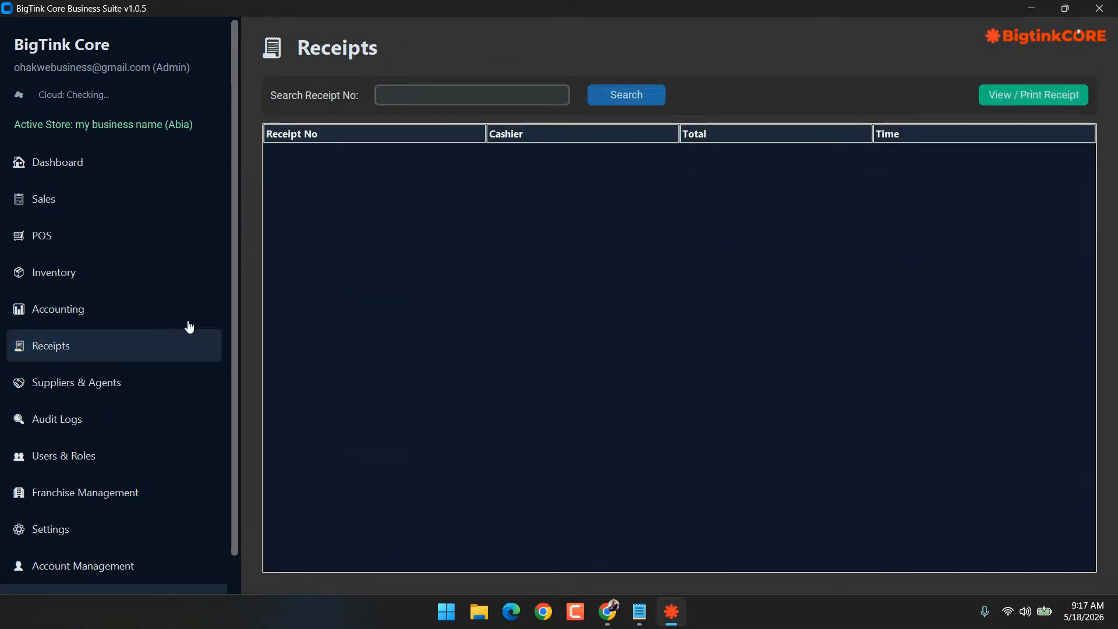
click(82, 383)
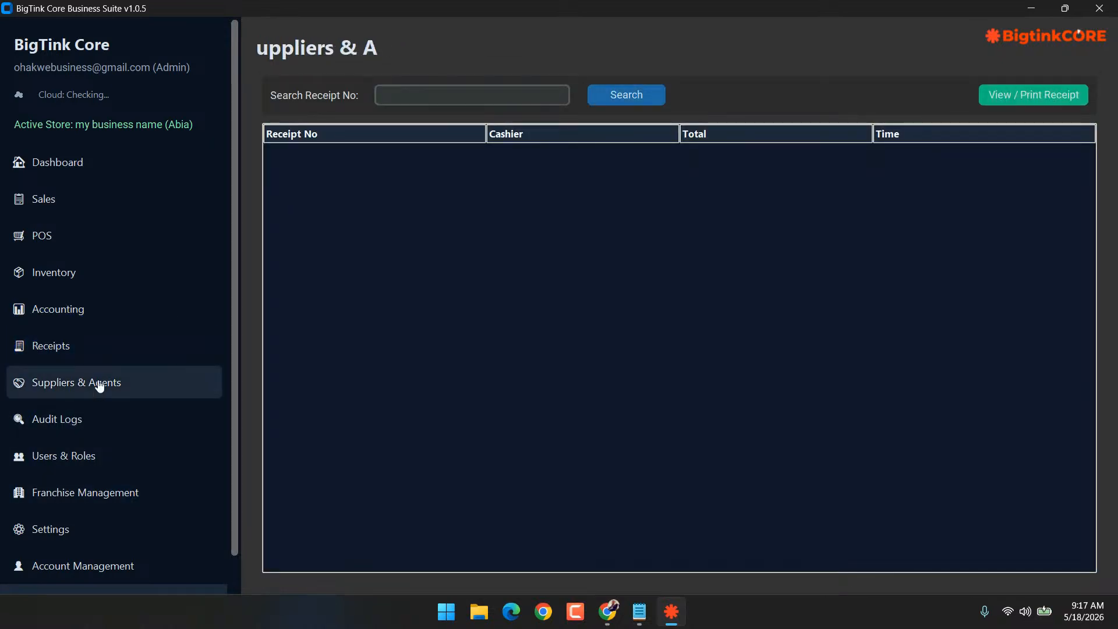
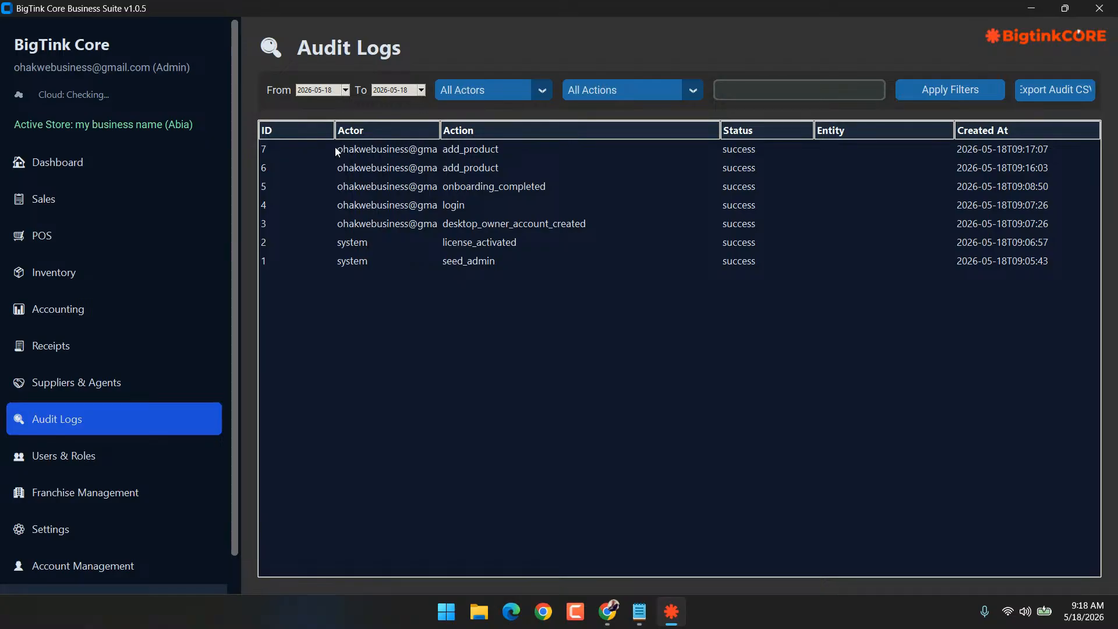
Browse the activity log entries, from add_product down to license_activated and seed_admin.
click(336, 148)
click(377, 205)
click(376, 184)
click(375, 167)
click(375, 153)
click(366, 187)
click(355, 223)
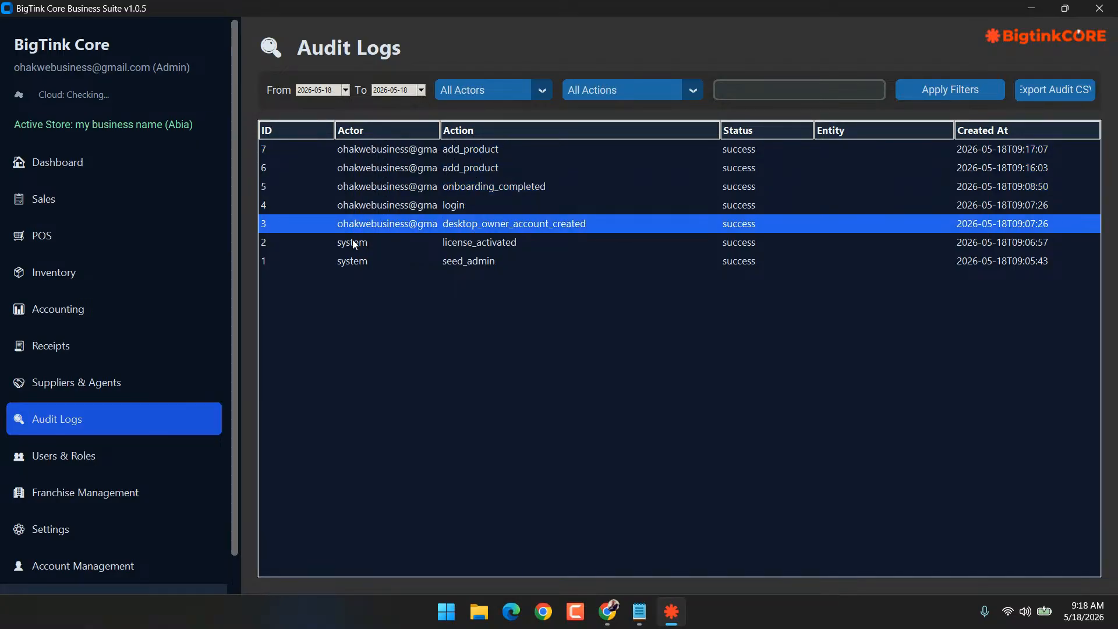
click(352, 243)
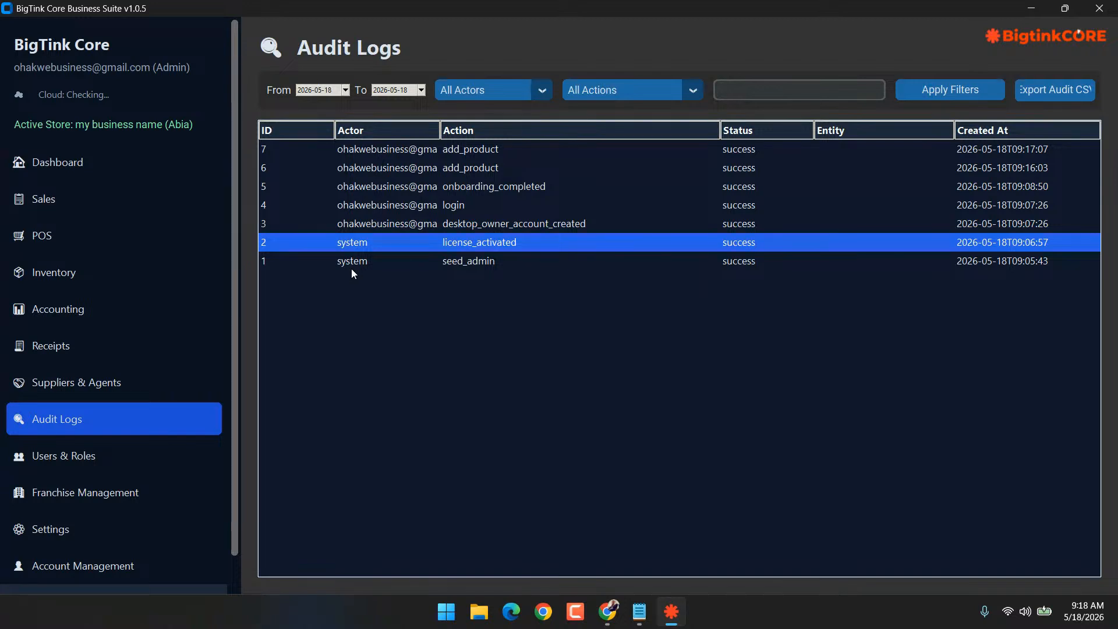
click(358, 267)
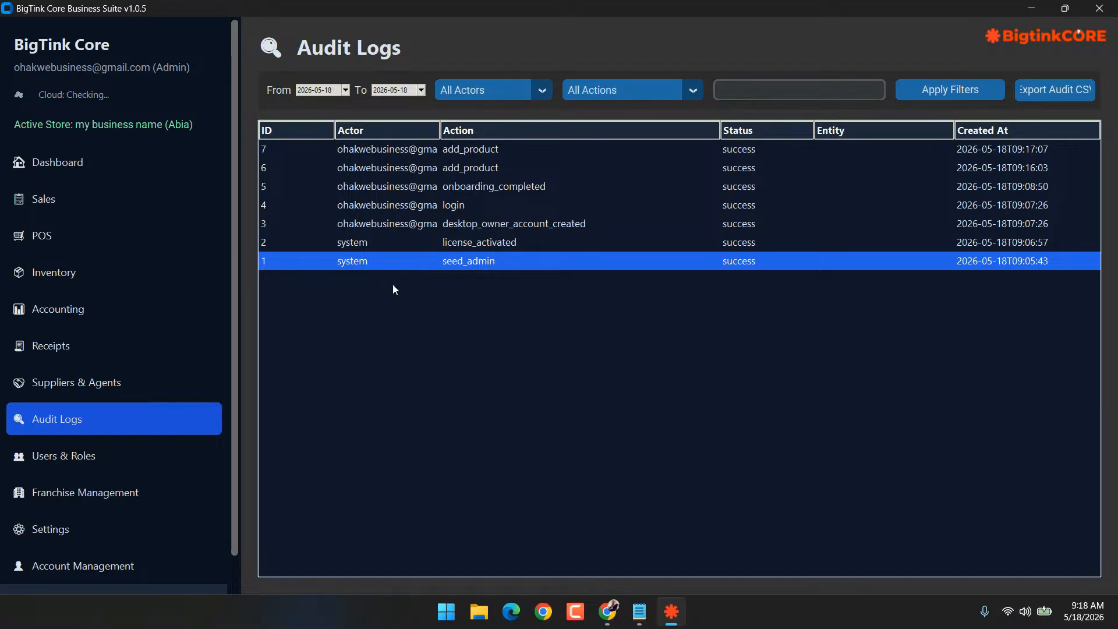
On Users & Roles, start a new staff user and enter its username and password.
click(103, 463)
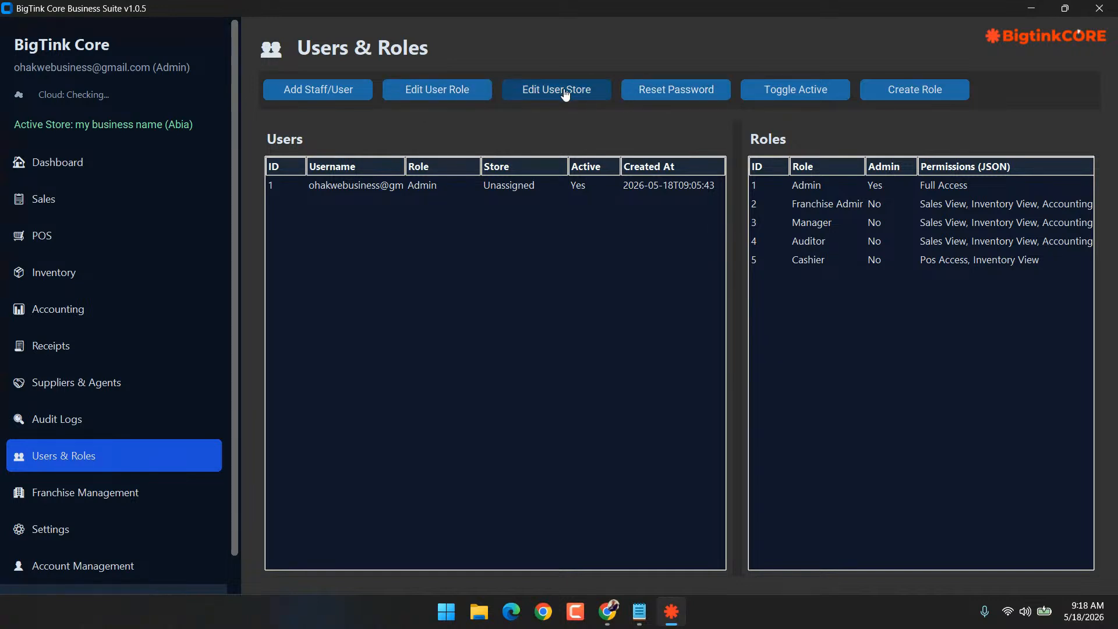
click(344, 92)
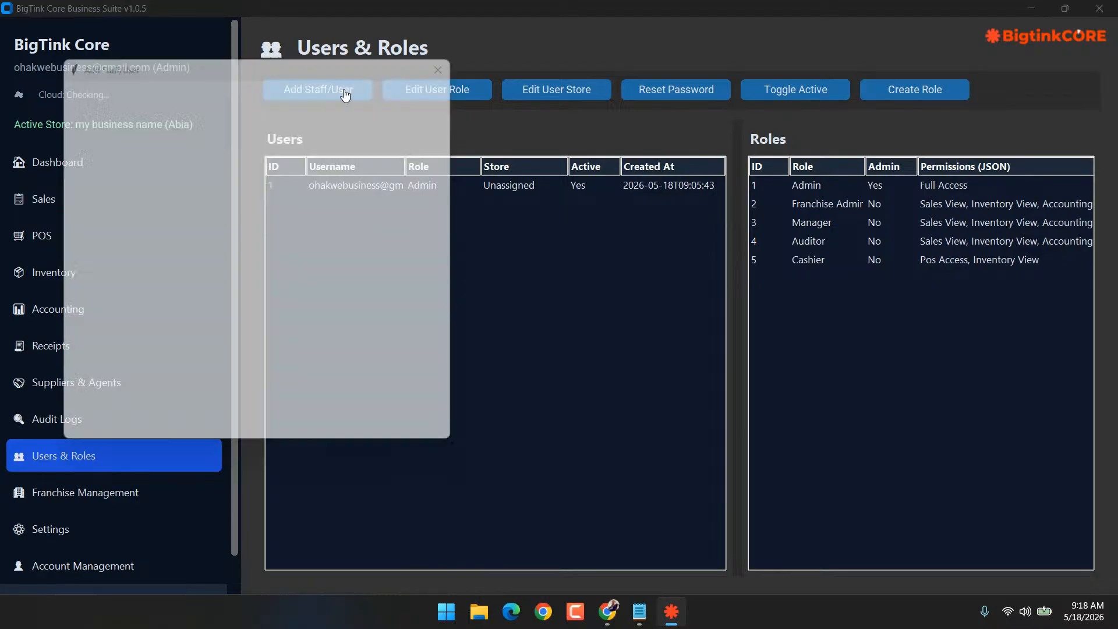
drag(294, 71, 528, 77)
click(467, 186)
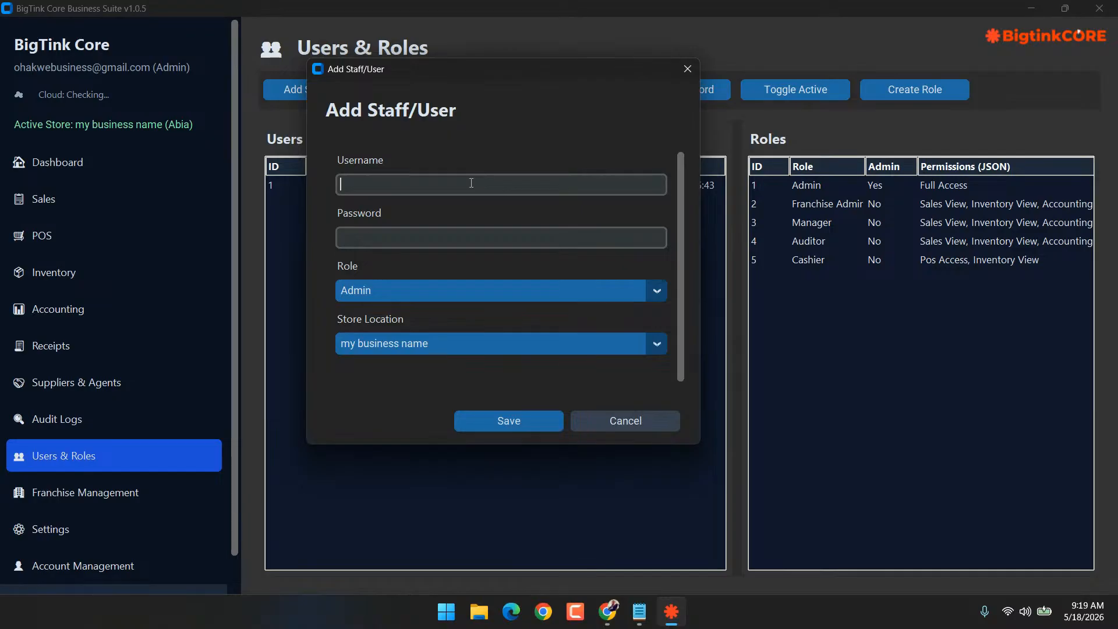
text(glory)
click(449, 231)
text(*****)
Give the user the Cashier role at store 'my business name' and save.
click(428, 294)
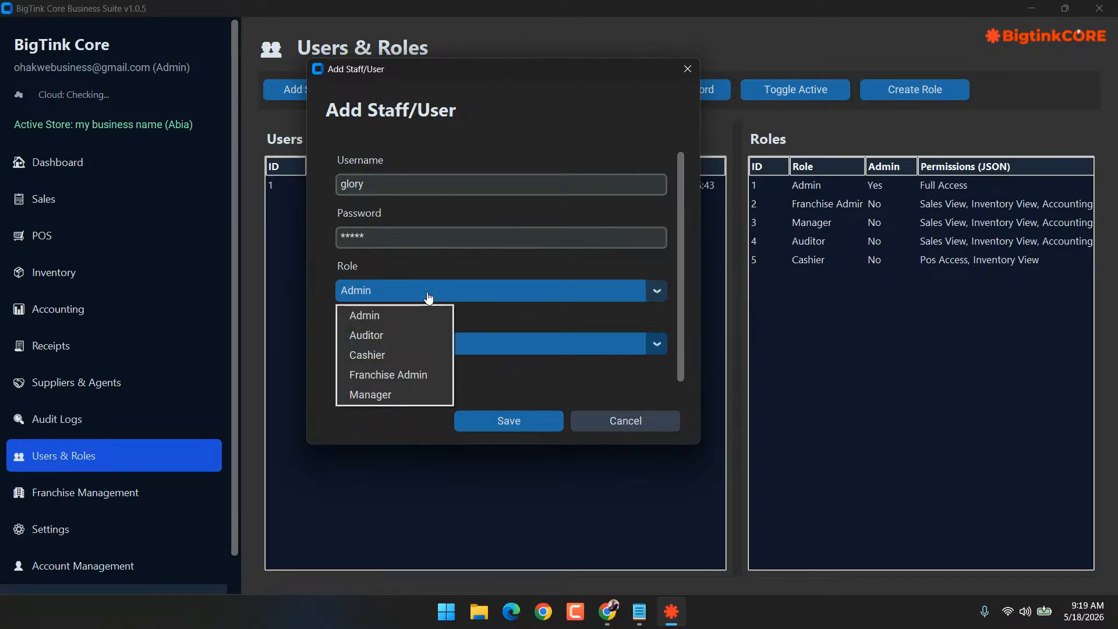
click(396, 357)
click(450, 342)
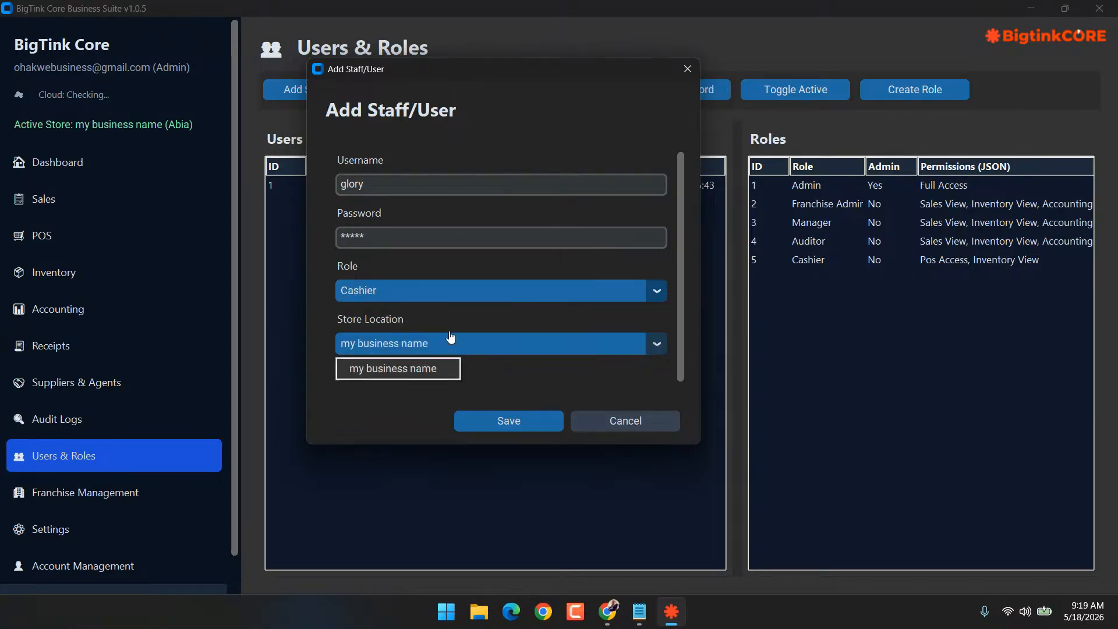
click(318, 317)
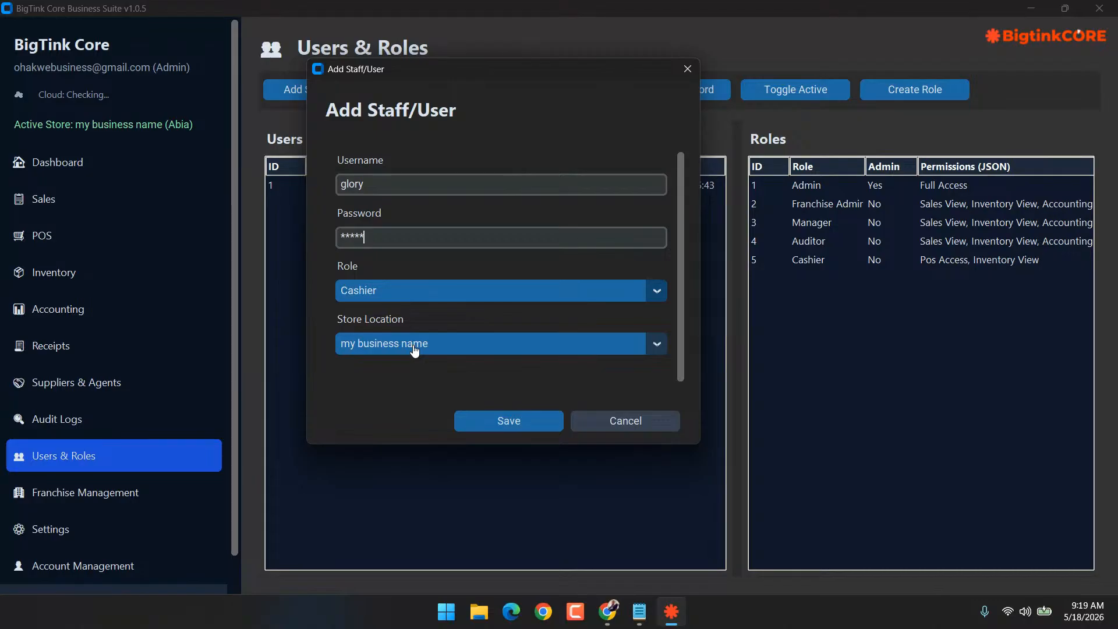
click(435, 346)
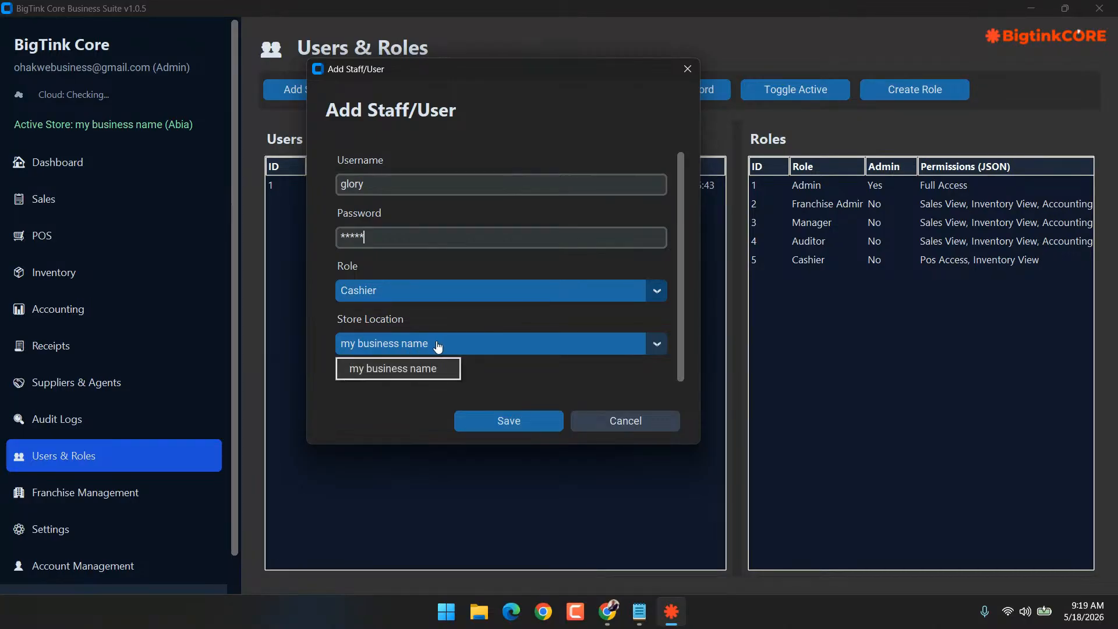
click(385, 368)
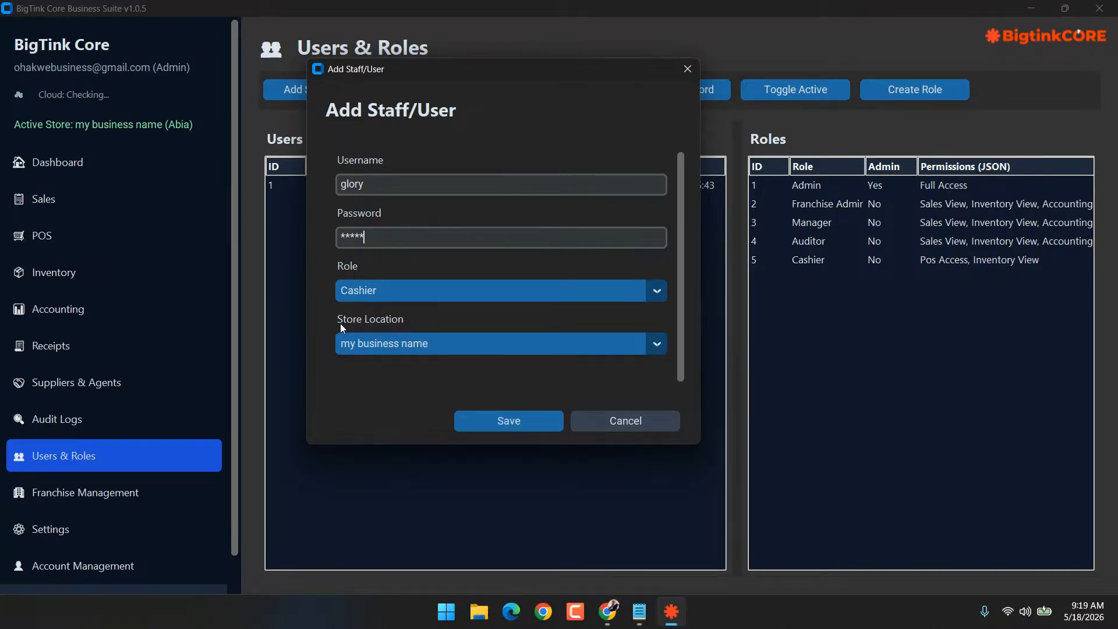
click(511, 424)
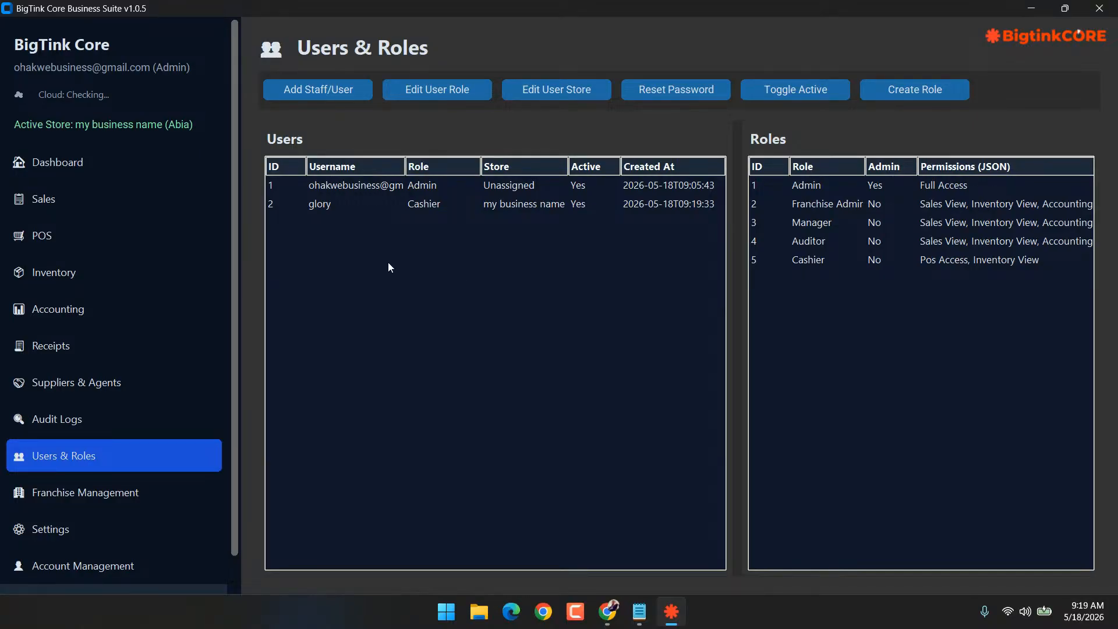
In Franchise Management, preview the Add Store form and cancel it.
click(86, 495)
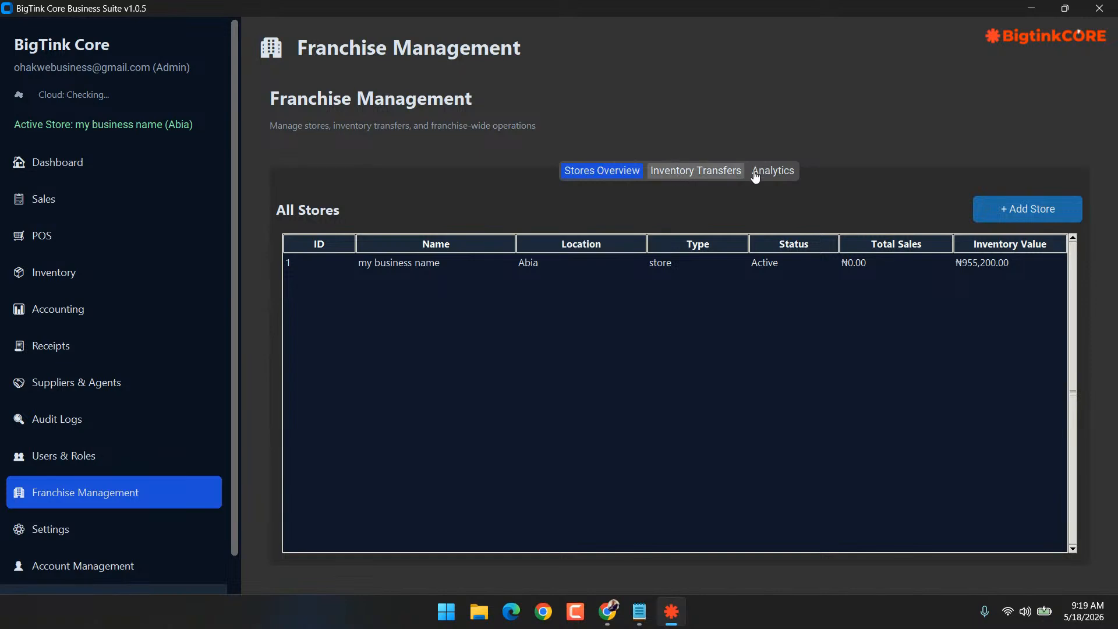
click(1054, 220)
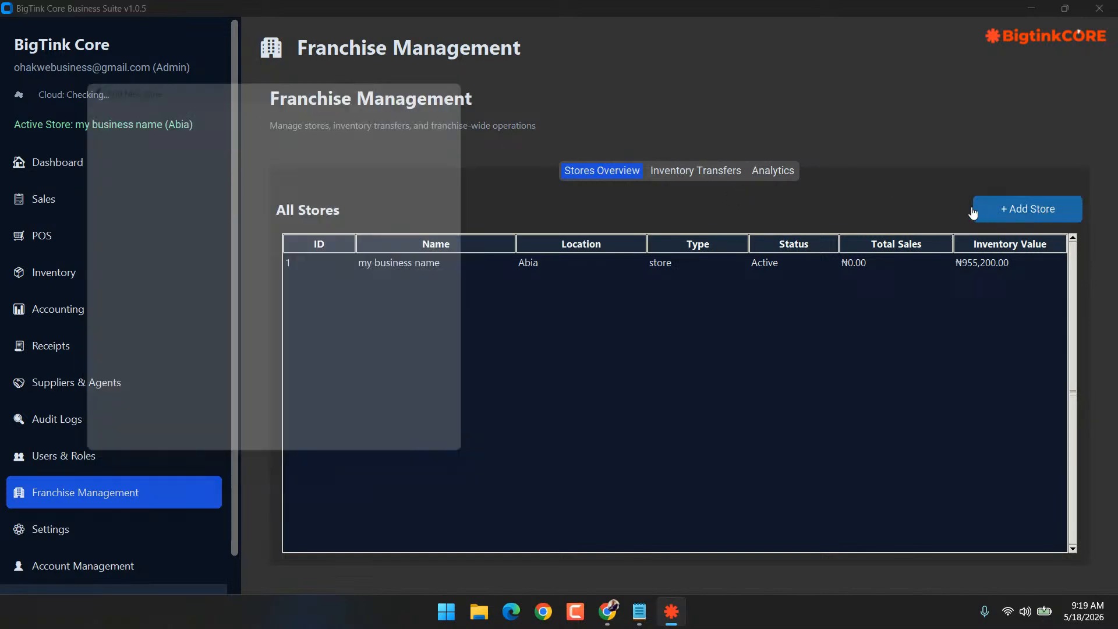
drag(287, 92, 459, 83)
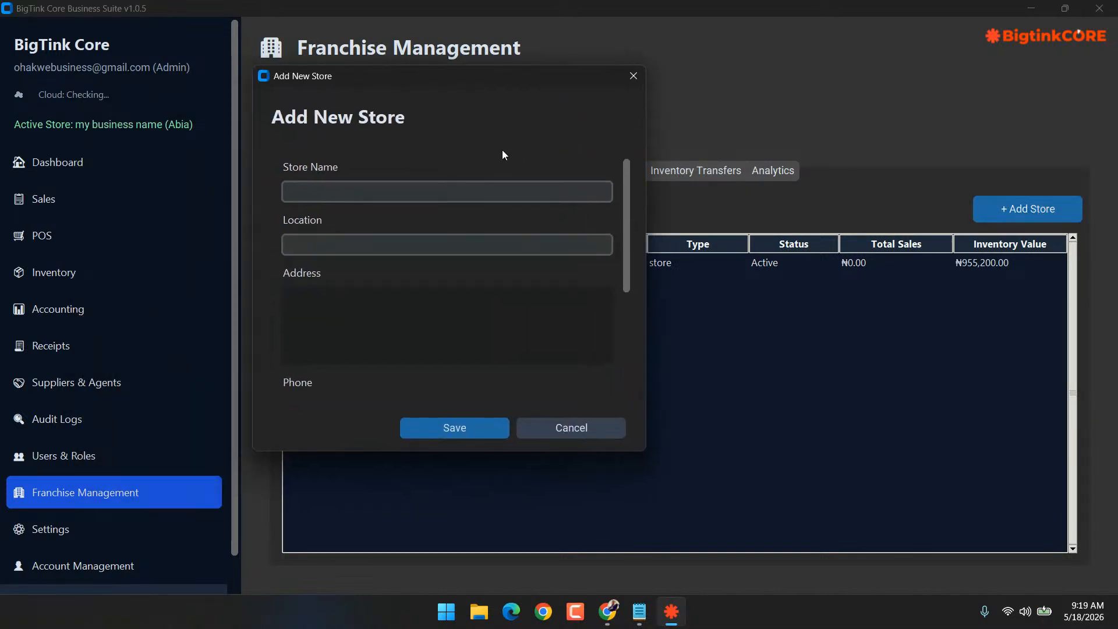
scroll(560, 207, down, 5)
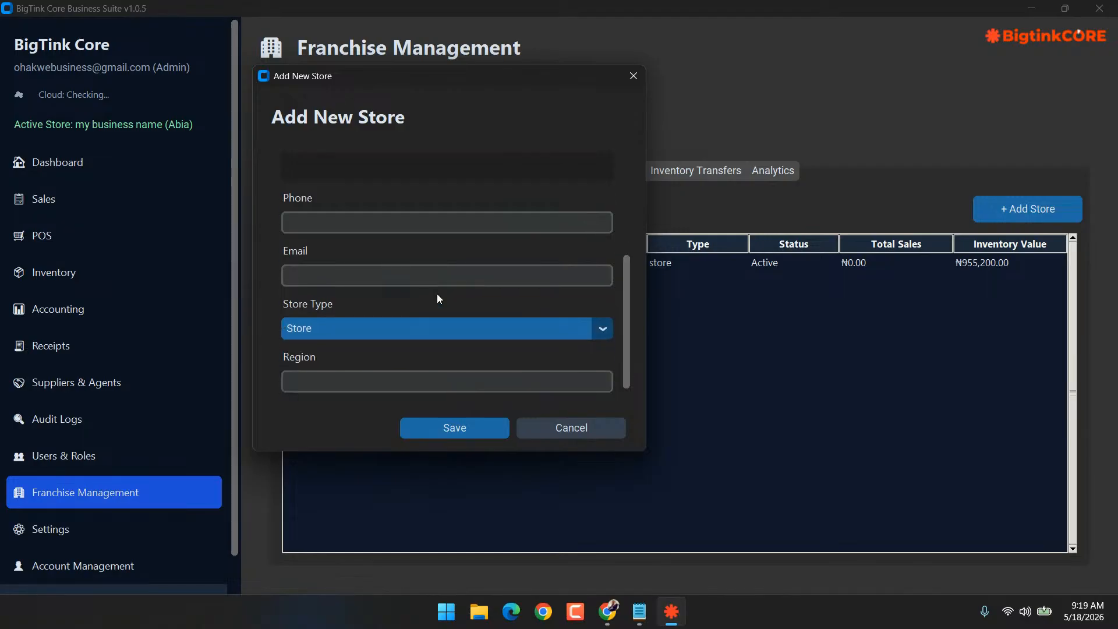
scroll(588, 318, up, 5)
click(582, 430)
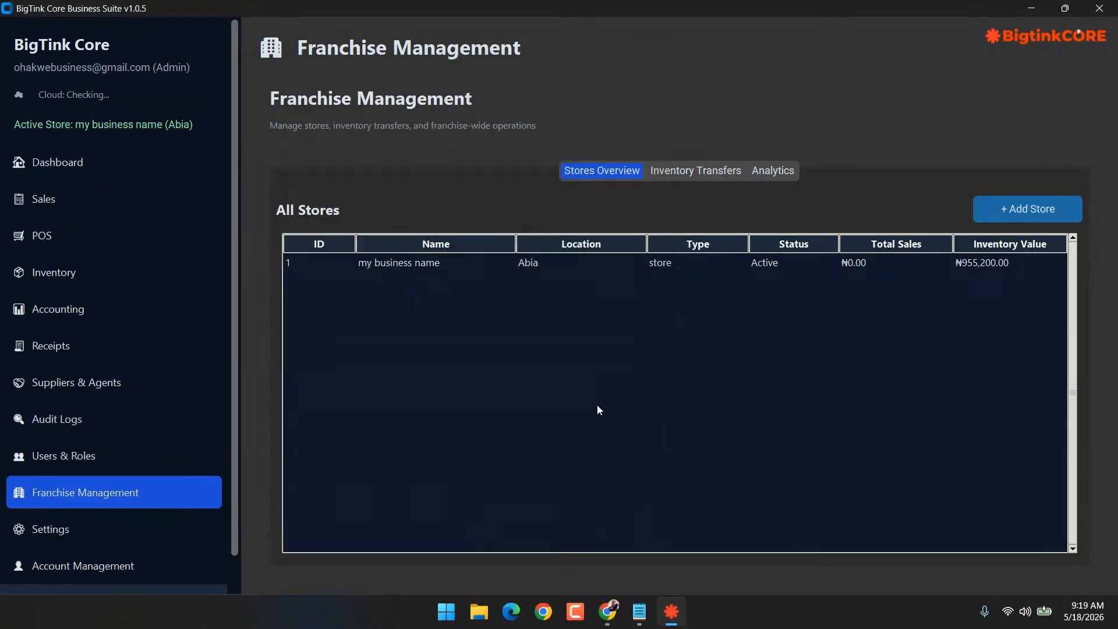
Try a new inventory transfer, dismiss the error, glance at Analytics, and return to Inventory Transfers.
click(669, 175)
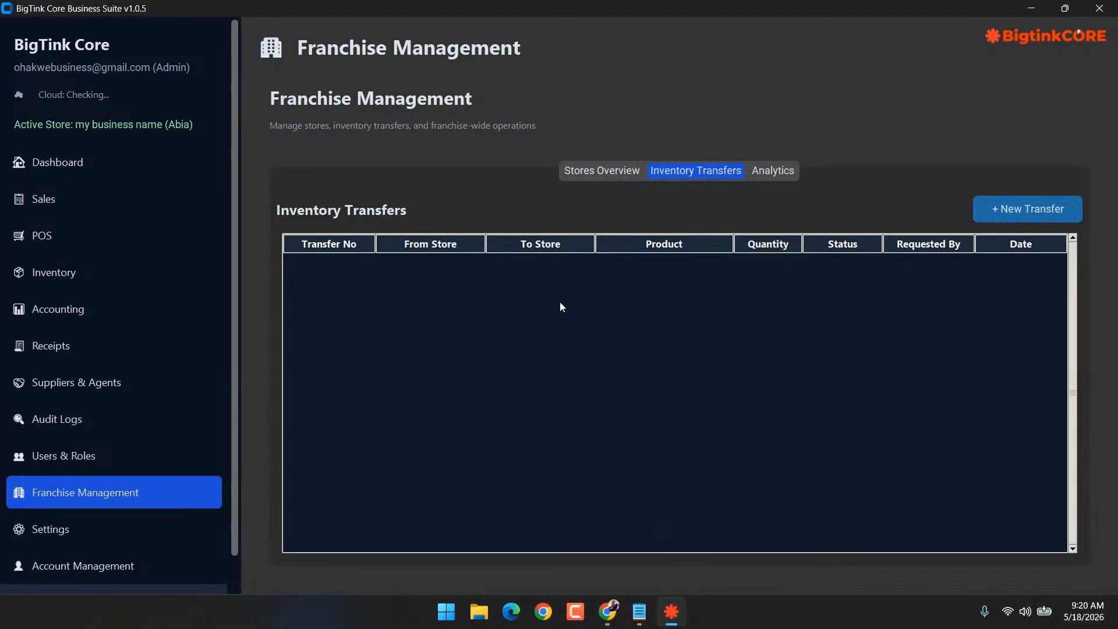
click(1020, 210)
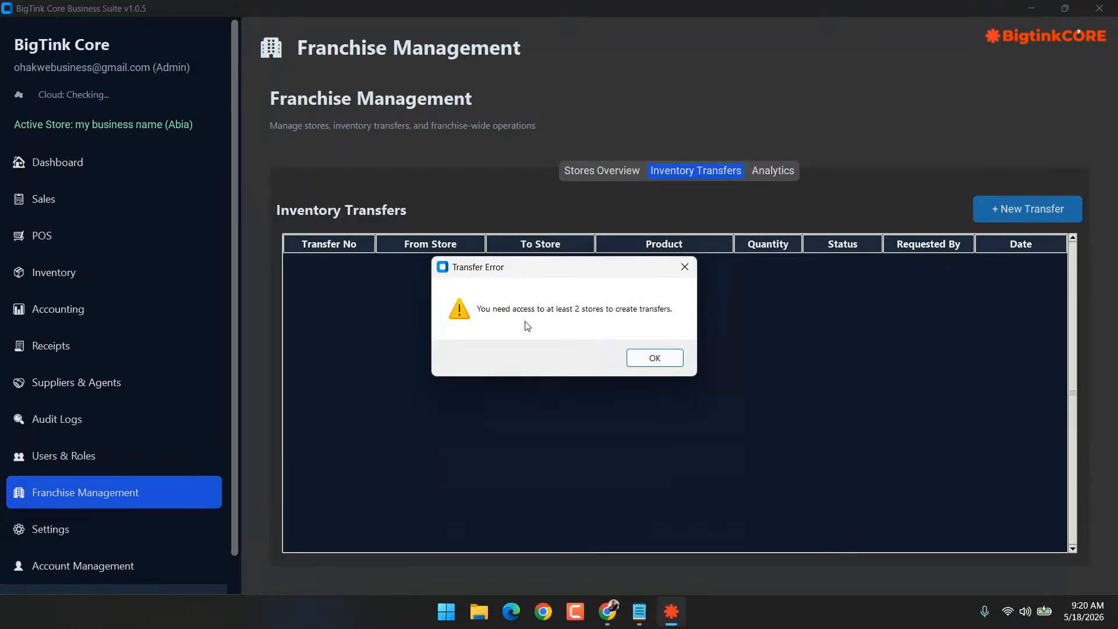
click(651, 358)
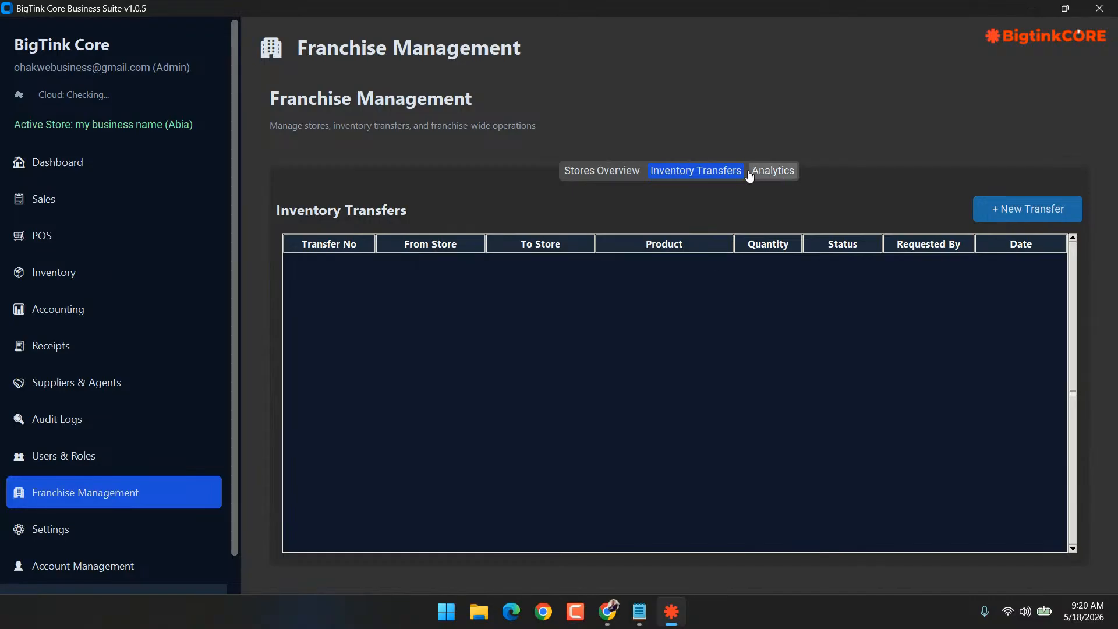
click(751, 174)
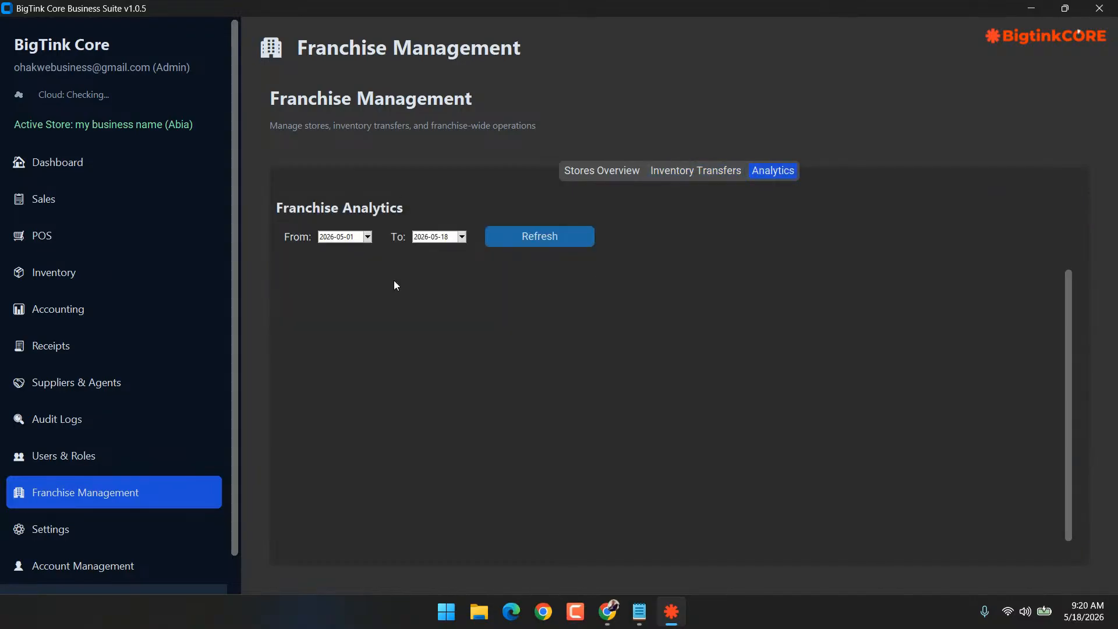
click(701, 176)
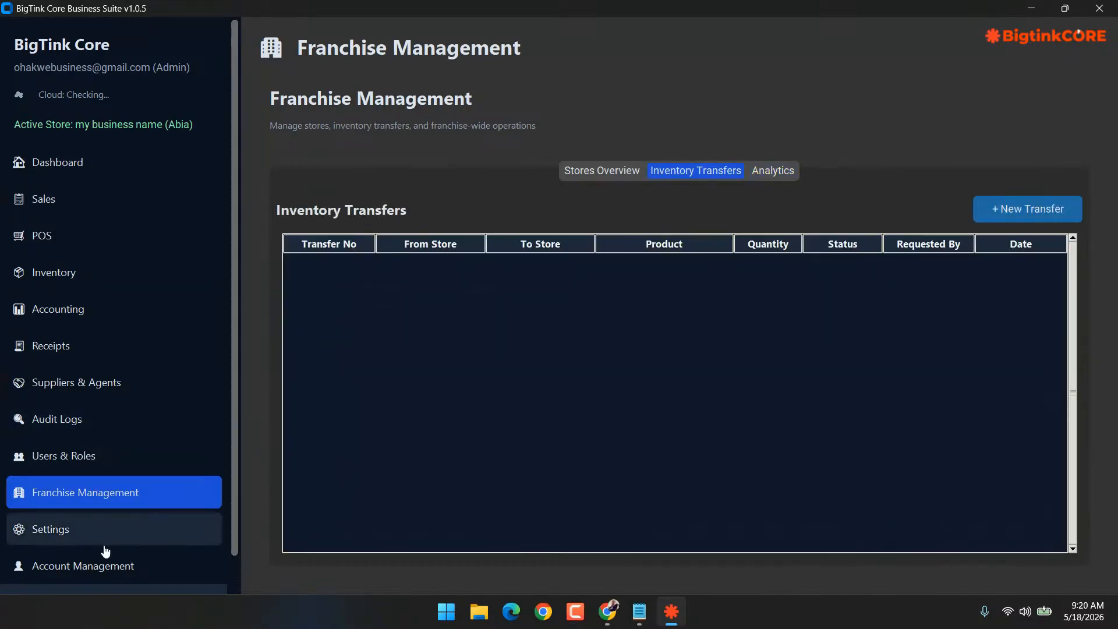
Go to the Settings page and close the stray terminal window.
click(102, 547)
scroll(128, 448, down, 1)
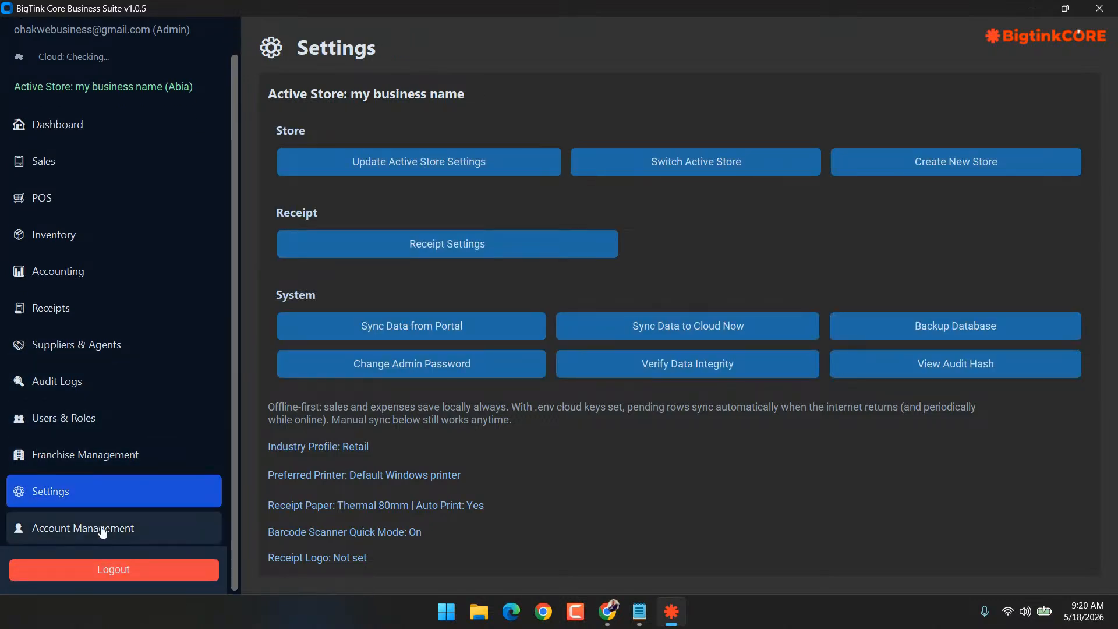
click(76, 528)
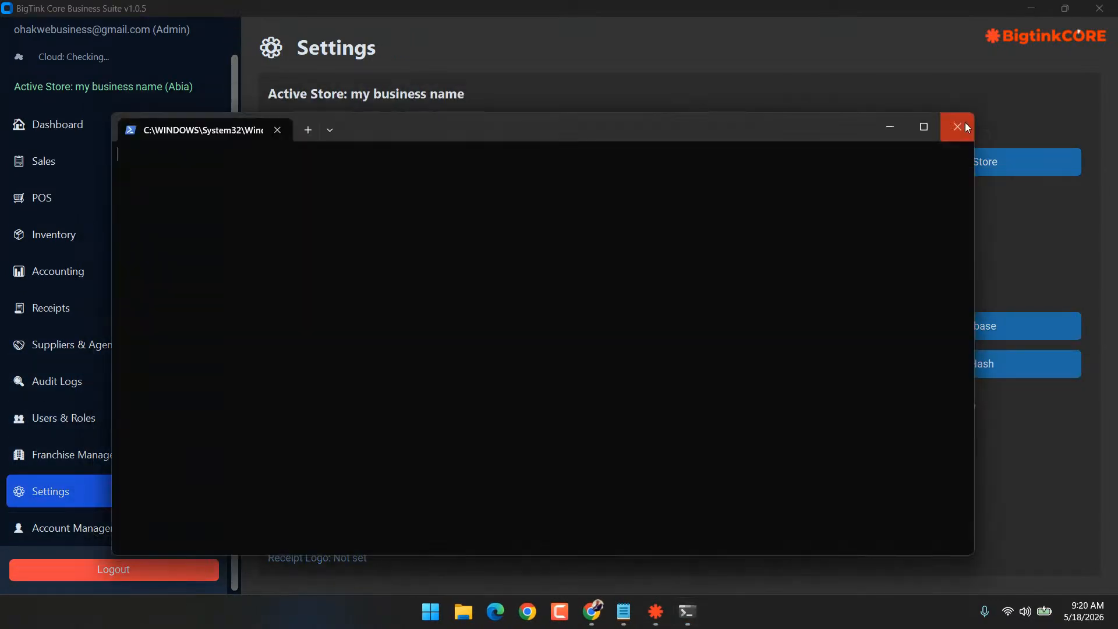
click(962, 123)
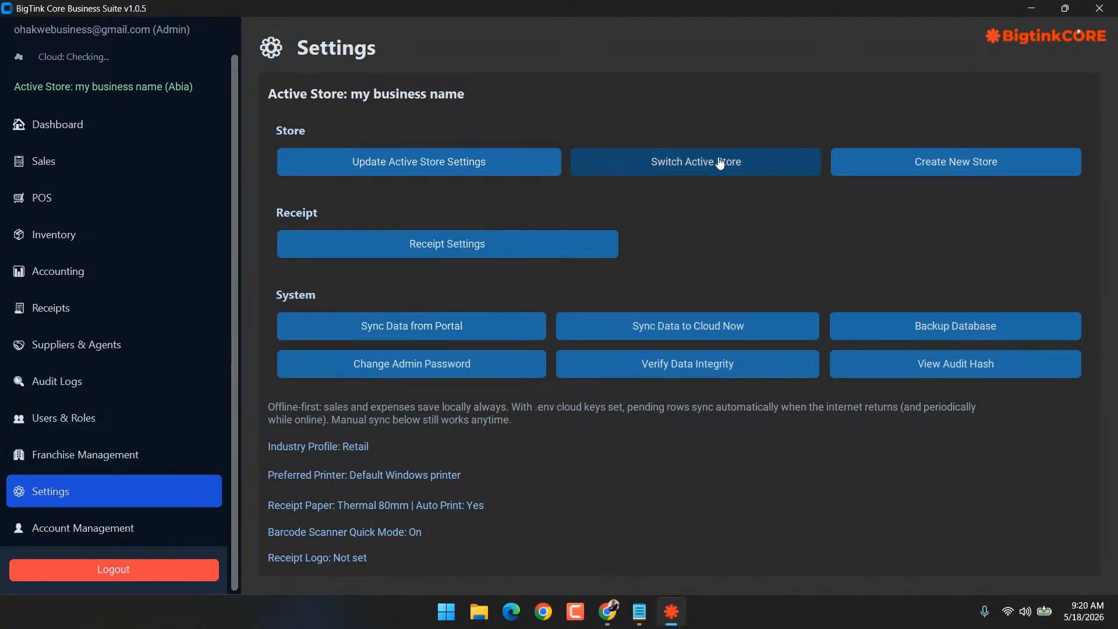
Choose to upload a receipt logo, cancel the file picker, then start Sync Data from Portal.
click(470, 250)
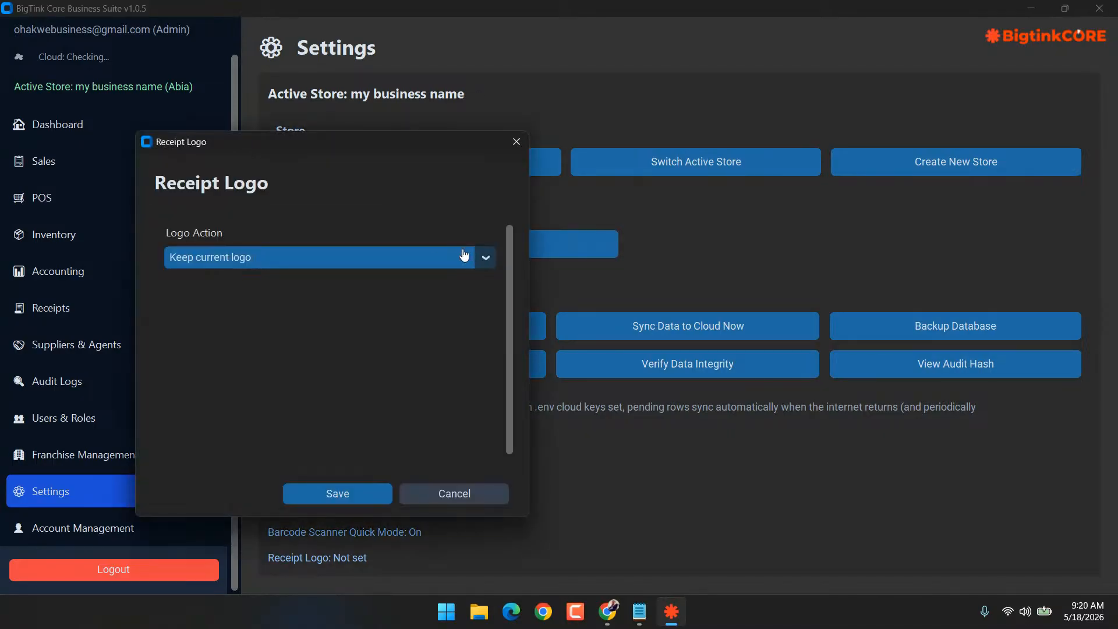
click(232, 259)
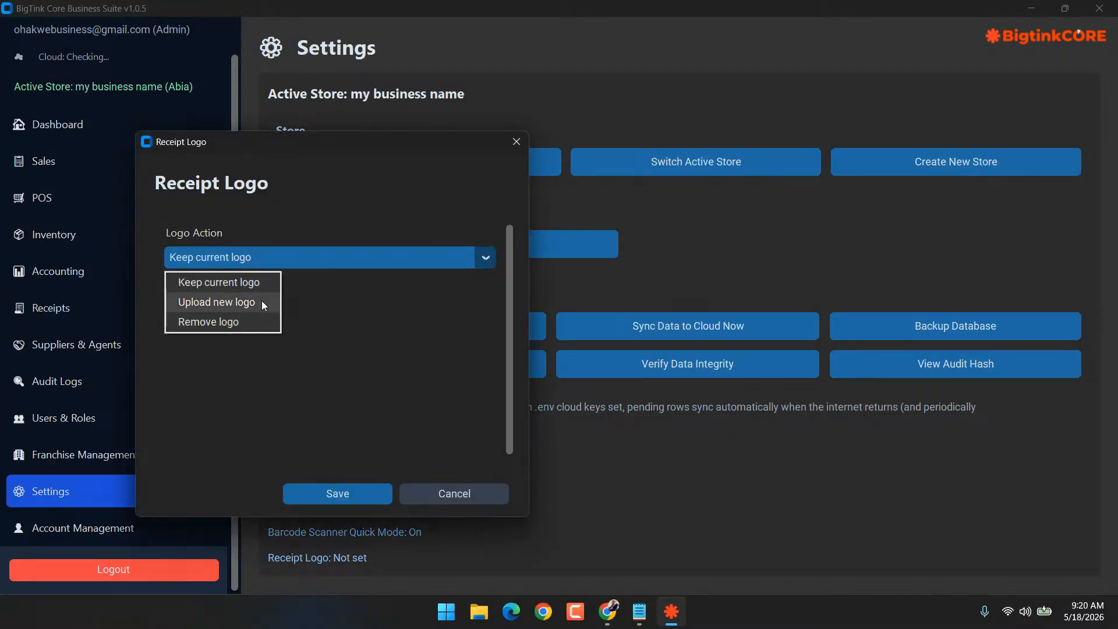
click(233, 318)
click(267, 260)
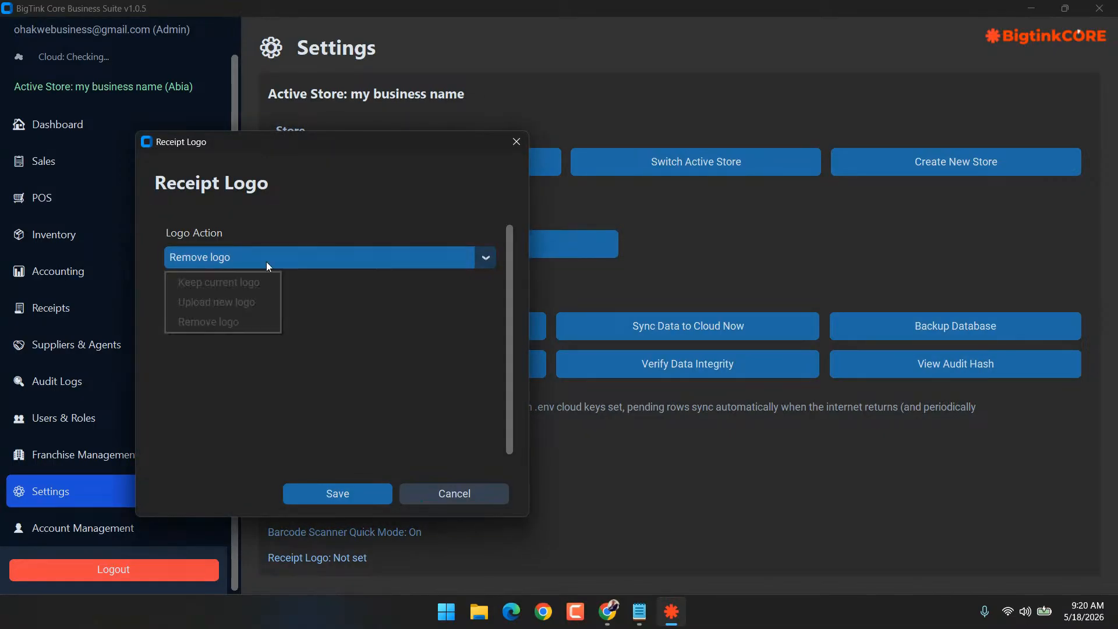
click(248, 302)
click(358, 499)
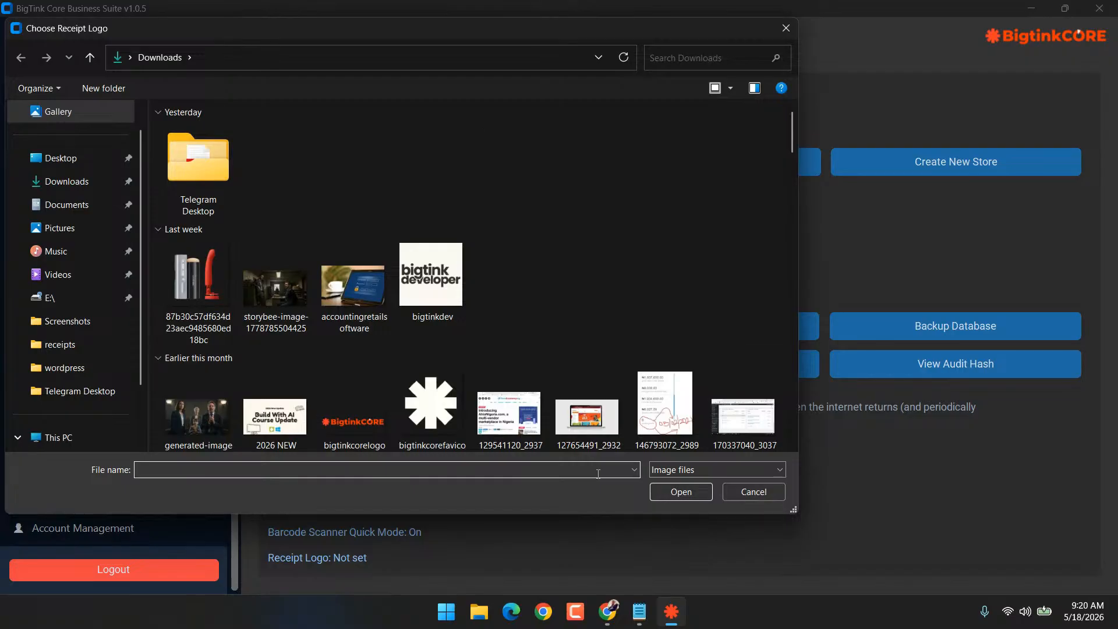
click(750, 492)
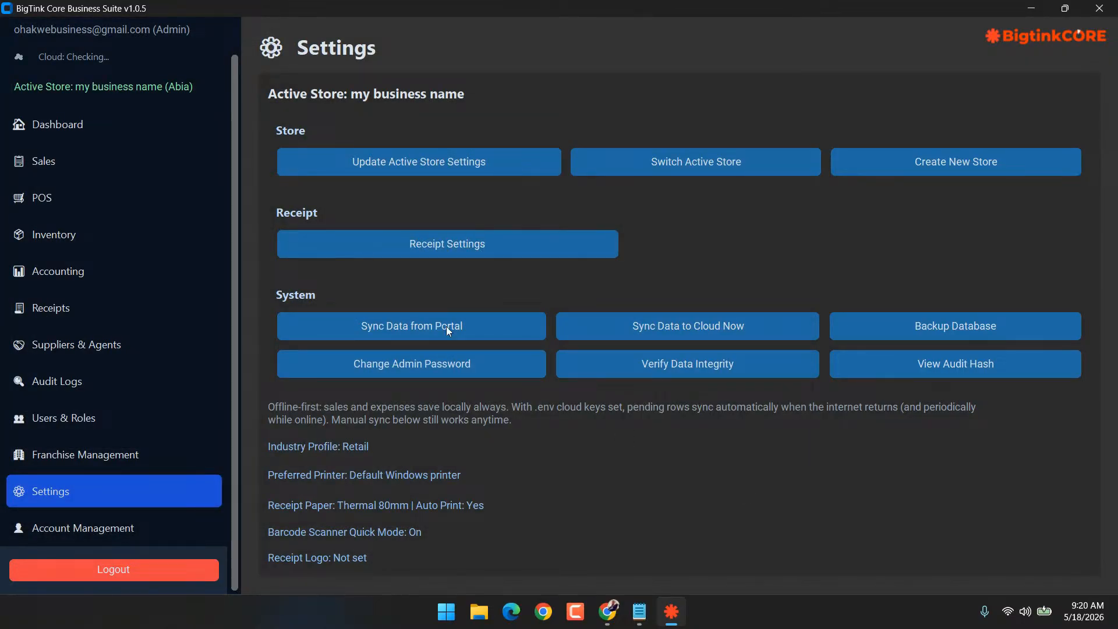
click(462, 324)
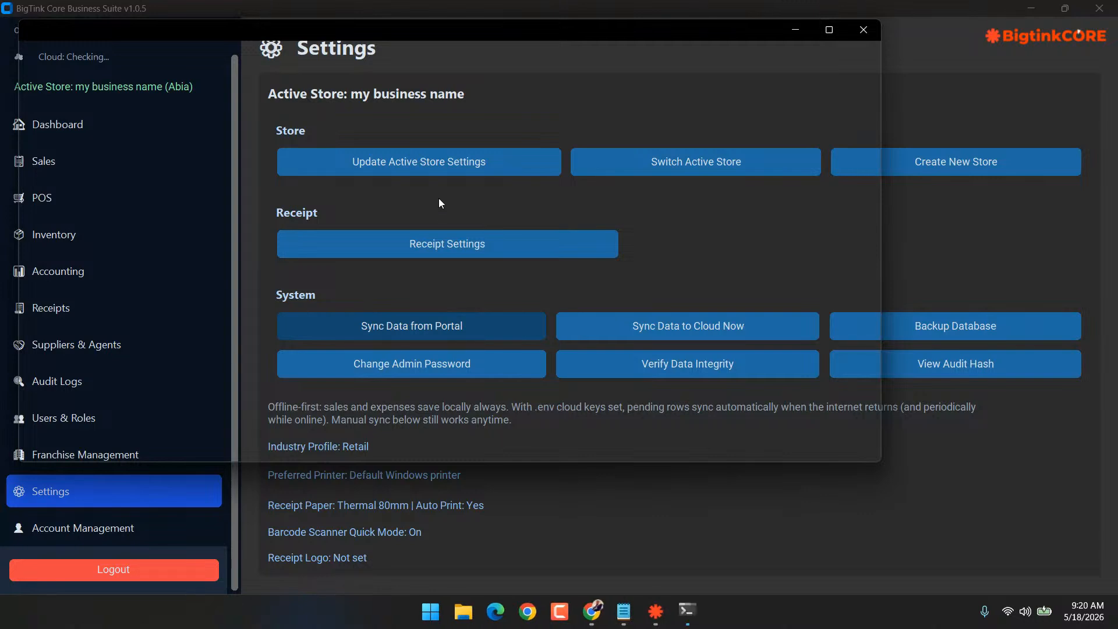
In printer settings, review the receipt printer list and paper sizes, keeping Thermal 80mm.
click(526, 246)
drag(330, 51, 567, 62)
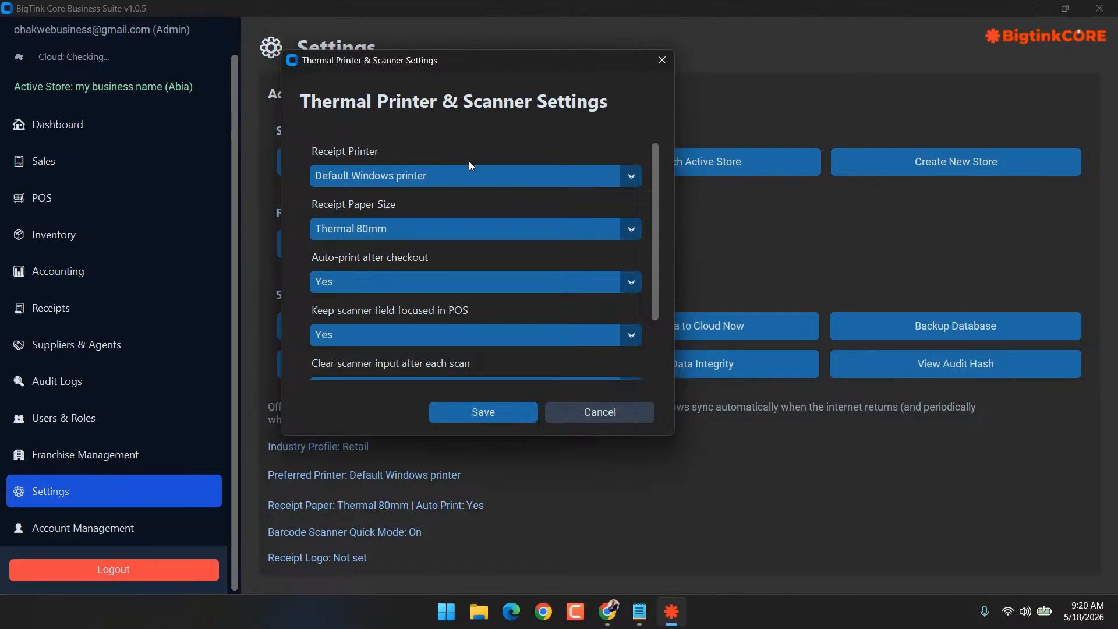
click(438, 177)
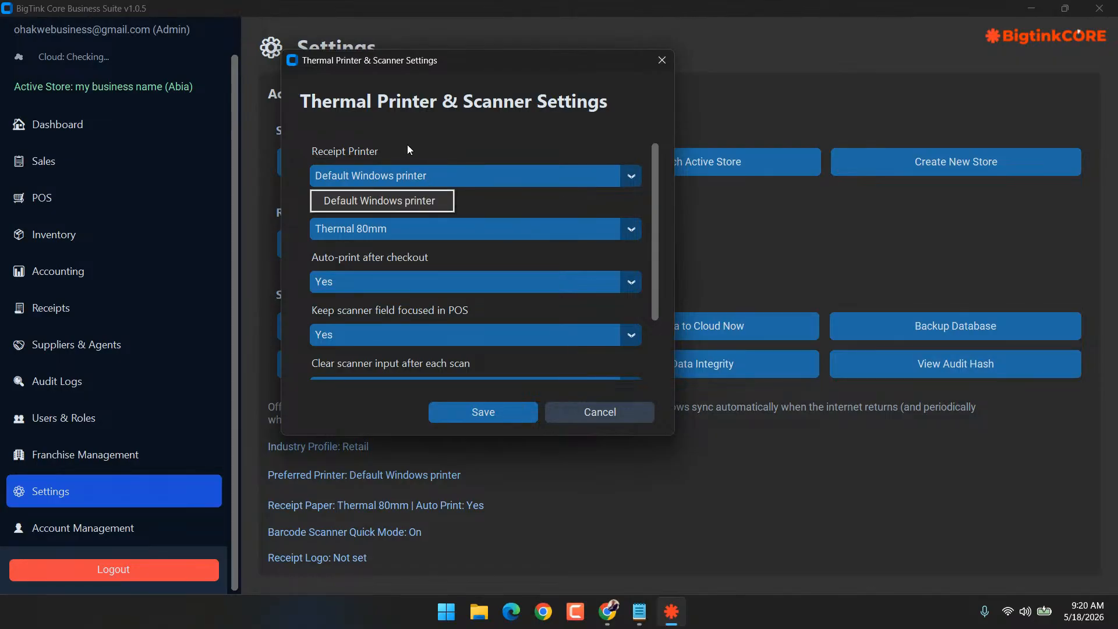
click(407, 145)
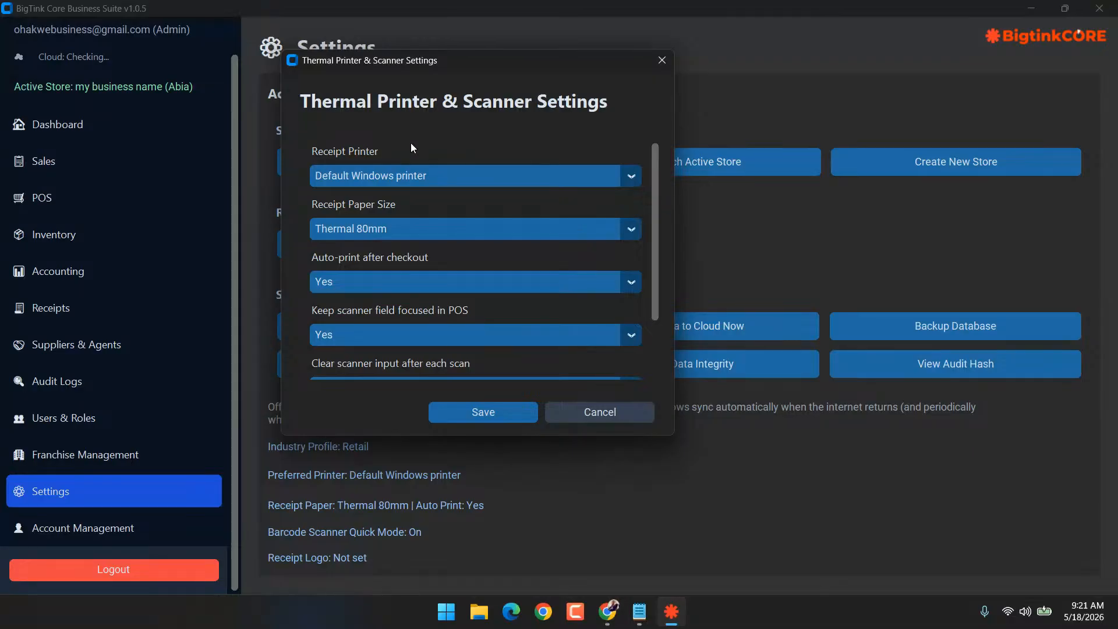
click(435, 236)
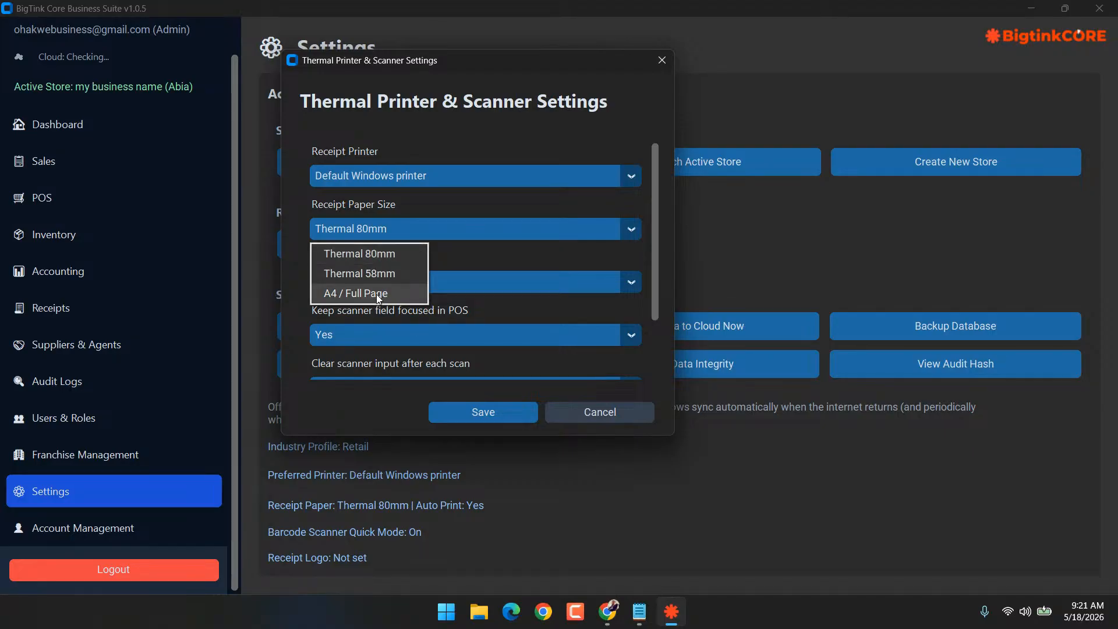
click(438, 271)
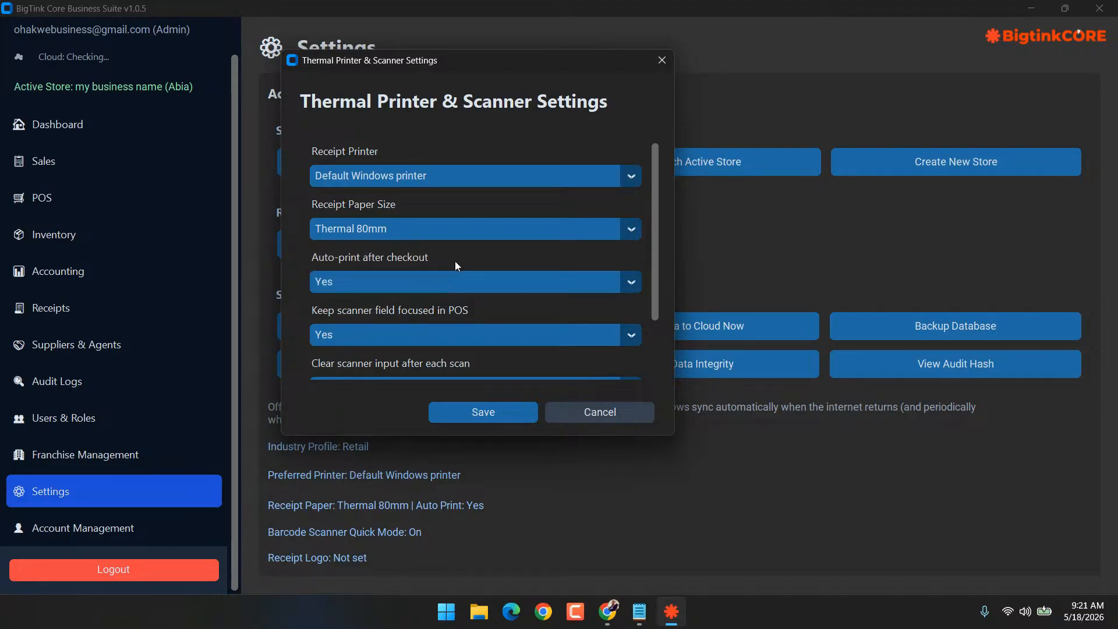
Review auto-print, keep scanner focused and beep on scan options, leaving all at Yes.
click(379, 284)
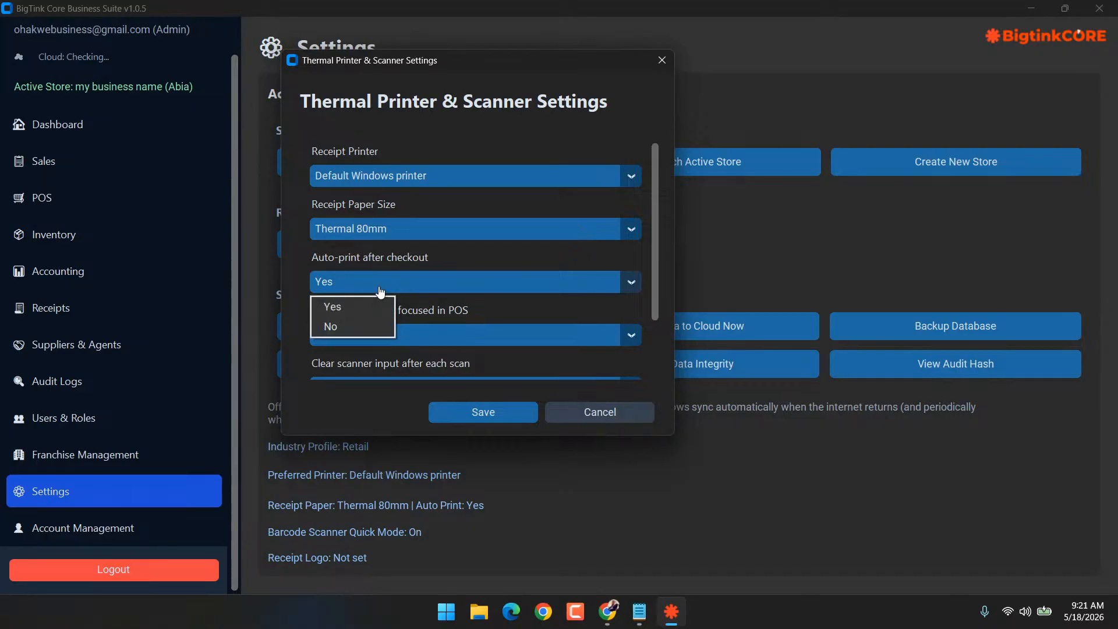
click(450, 267)
scroll(389, 281, down, 1)
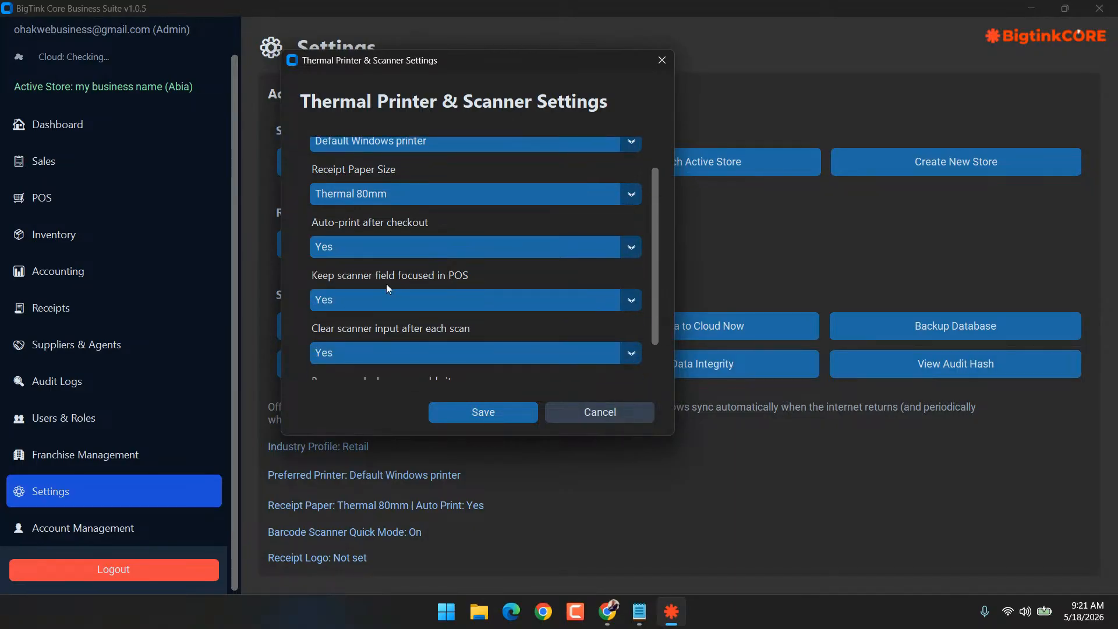
click(423, 303)
click(485, 276)
scroll(438, 278, down, 1)
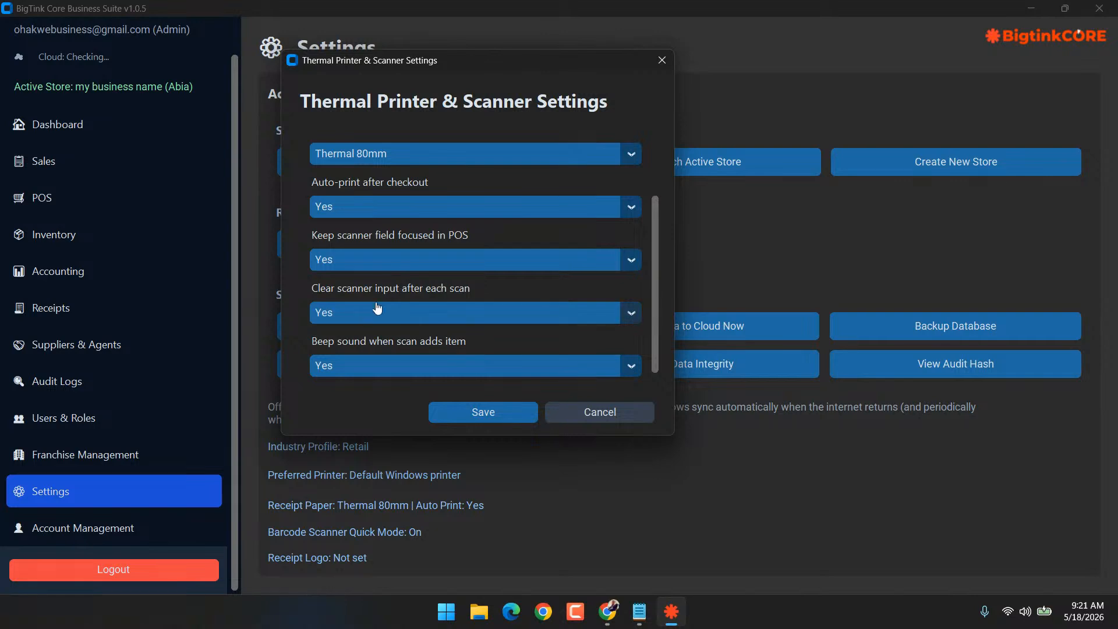
click(409, 368)
click(459, 359)
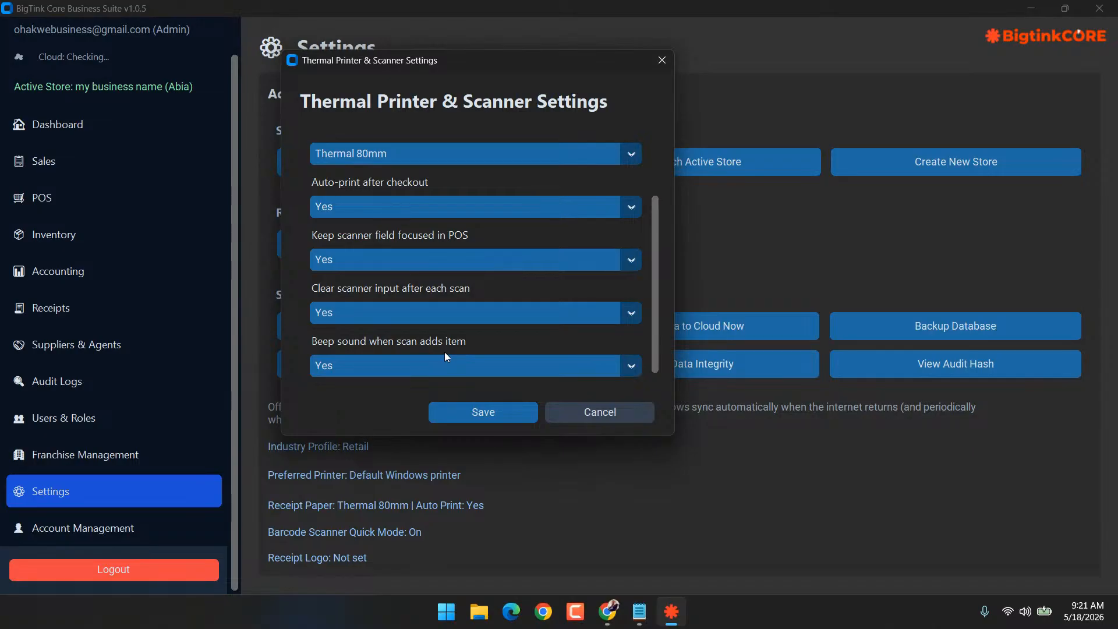
Cancel the printer settings and view the audit trail hash.
click(590, 412)
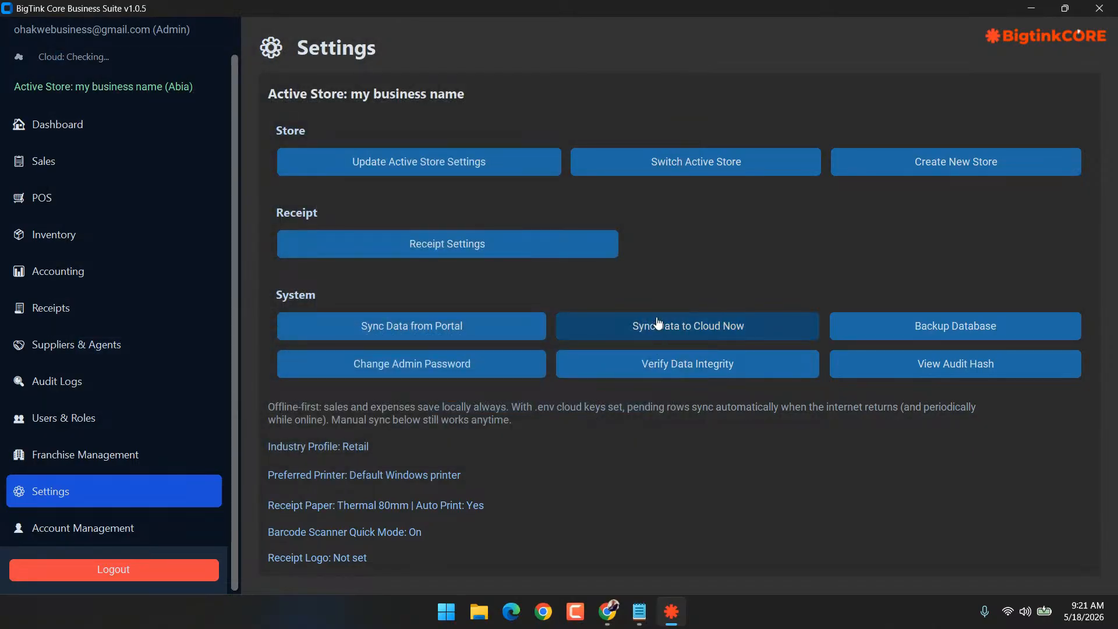
click(960, 364)
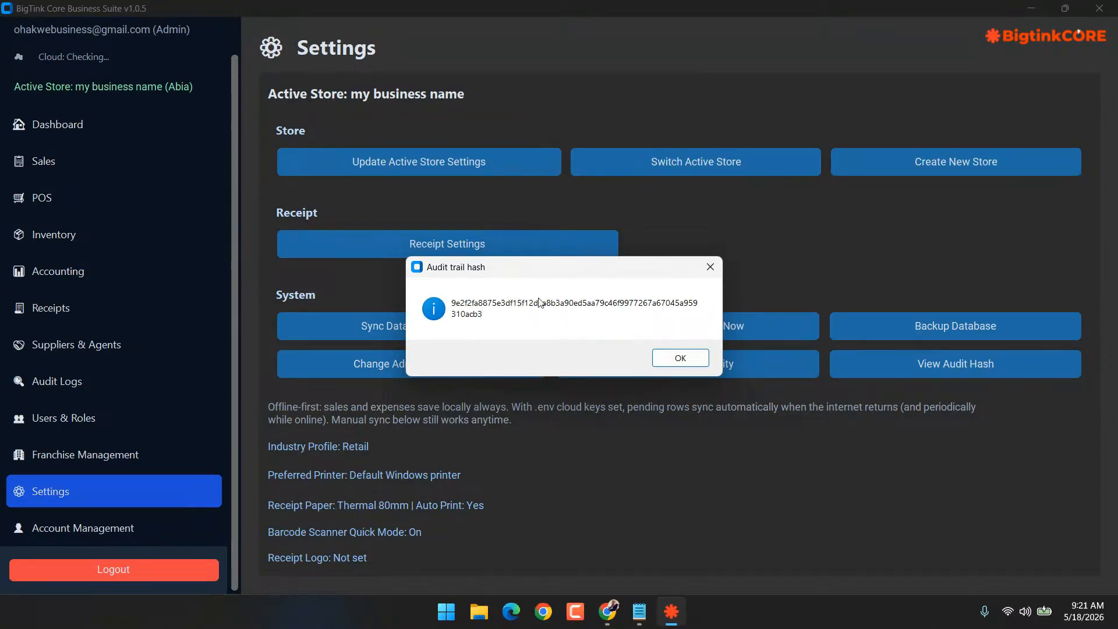
click(680, 357)
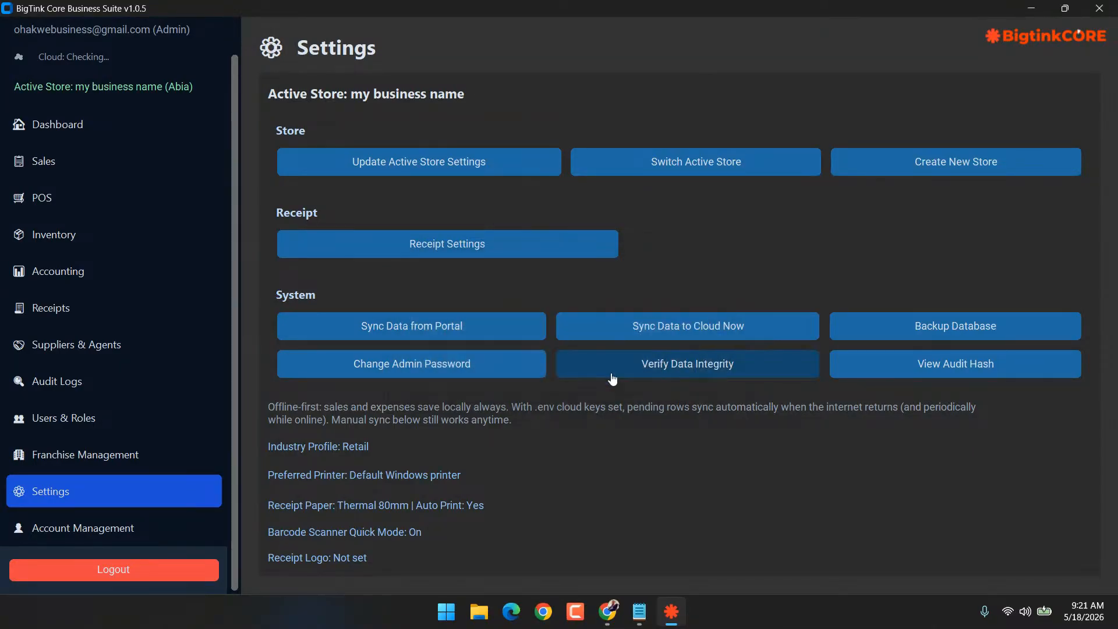
Cancel the admin password change and run Verify Data Integrity, confirming no tampering.
click(415, 361)
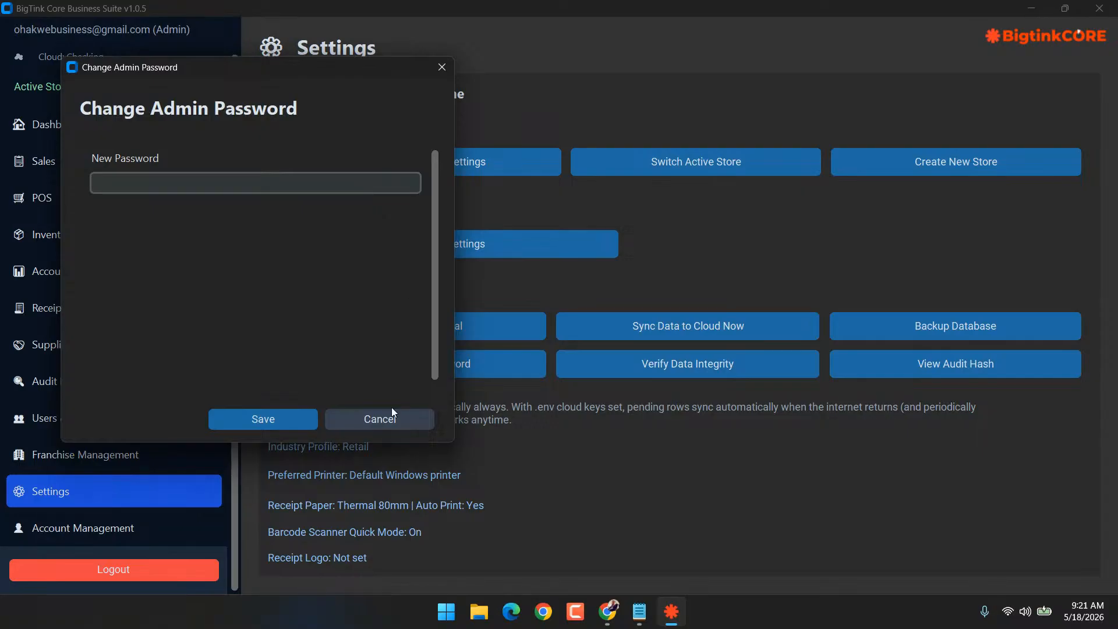
click(391, 411)
click(677, 370)
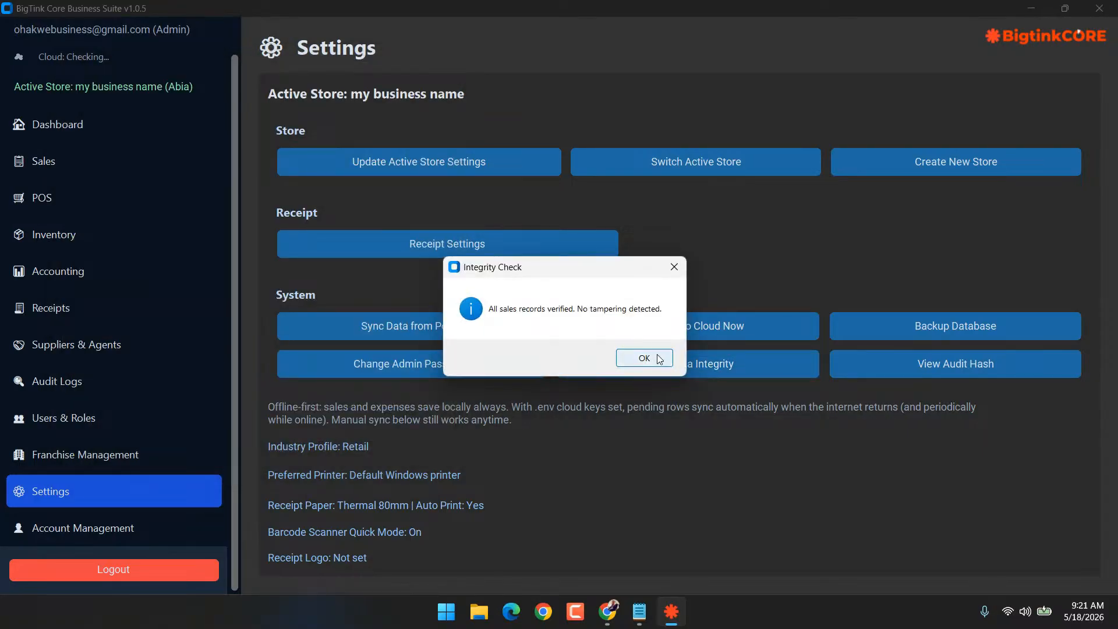
click(656, 360)
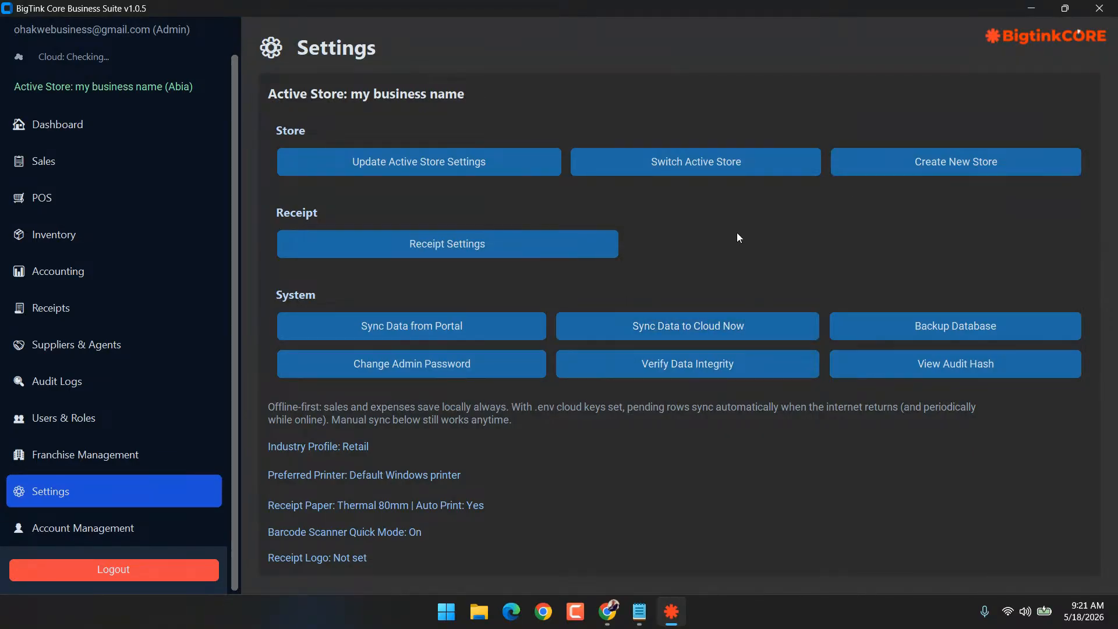
click(964, 161)
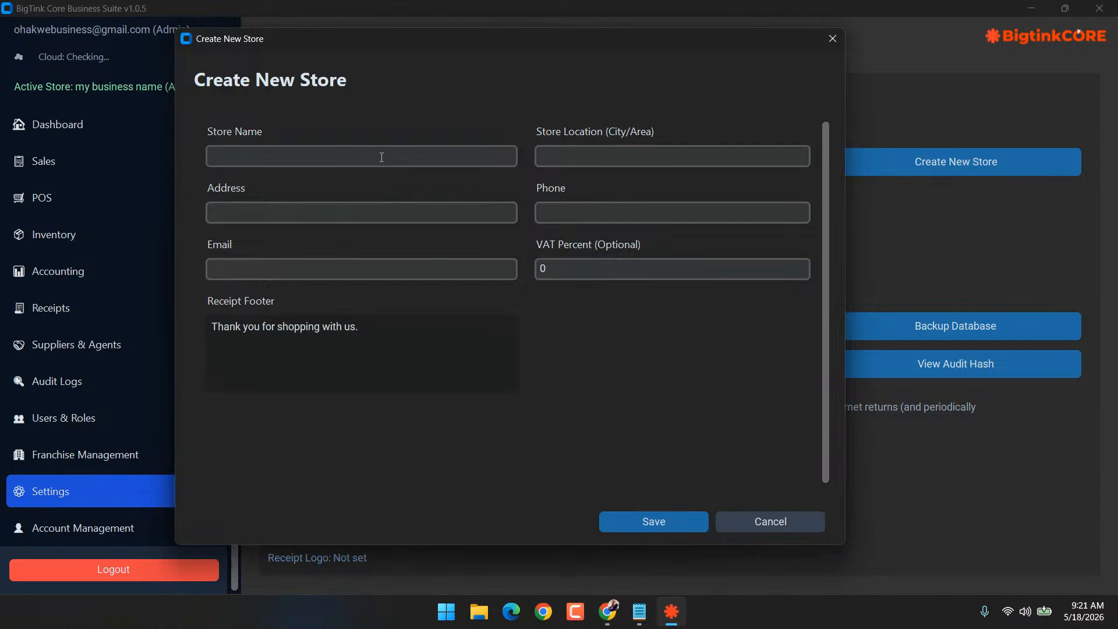
text(Akure 1)
Create store 'Akure Stores Limited' in Akure with its address, phone and email, and save.
click(624, 156)
text(Akure)
click(291, 156)
key(BackSpace)
text(Stor)
text(es Lim)
text(ited)
text(akur)
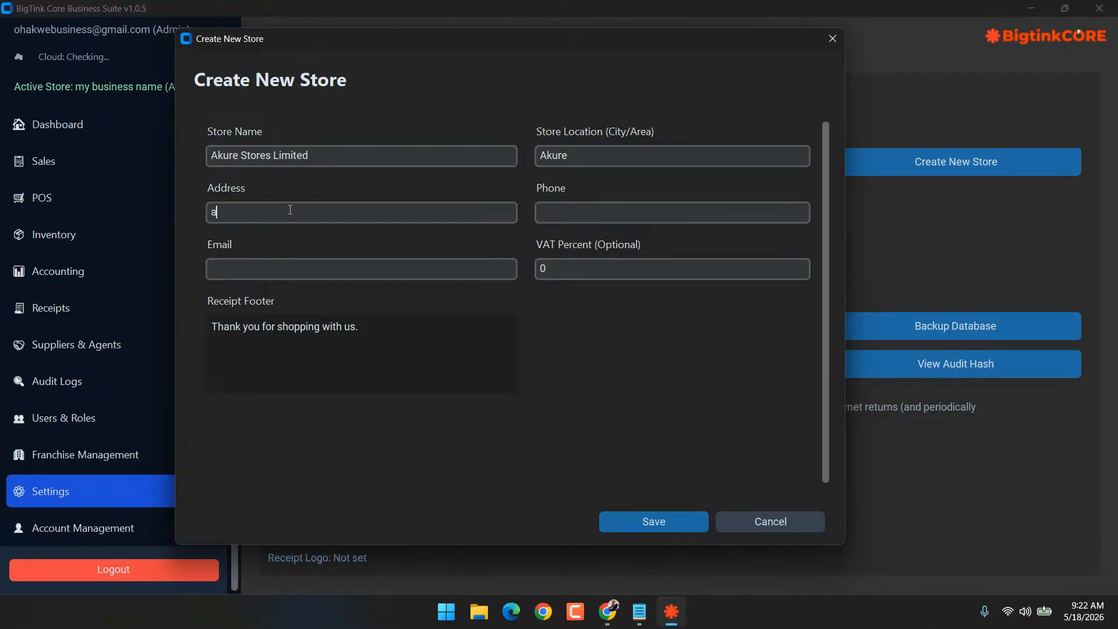
text(e addre)
text(ss)
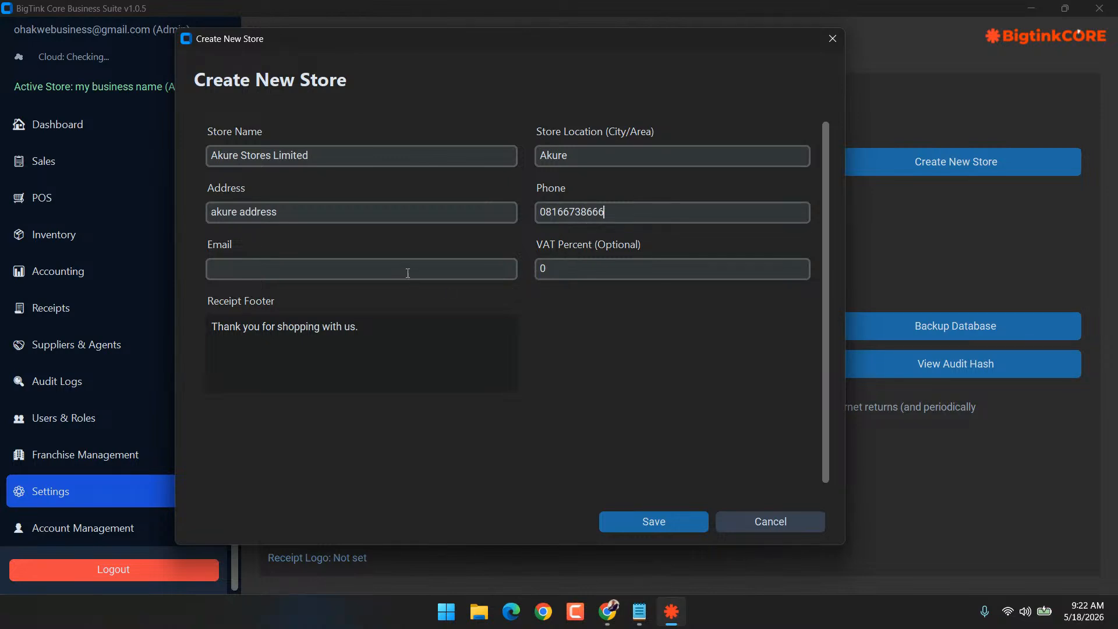
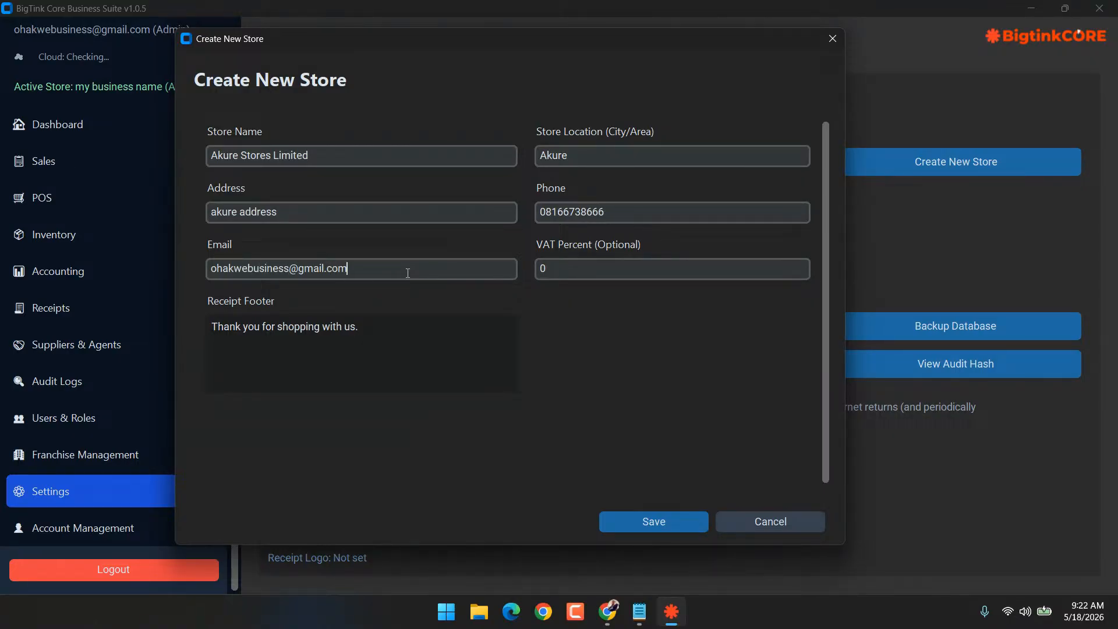
click(652, 521)
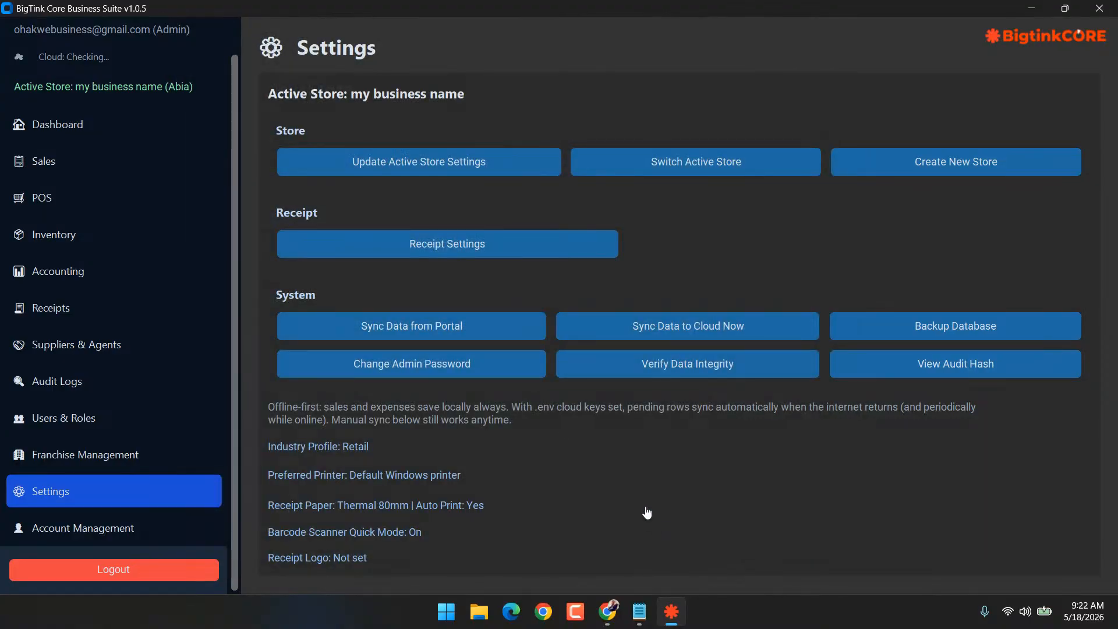
Check that Akure Stores Limited is listed beside 'my business name' in Franchise Management's stores.
click(106, 463)
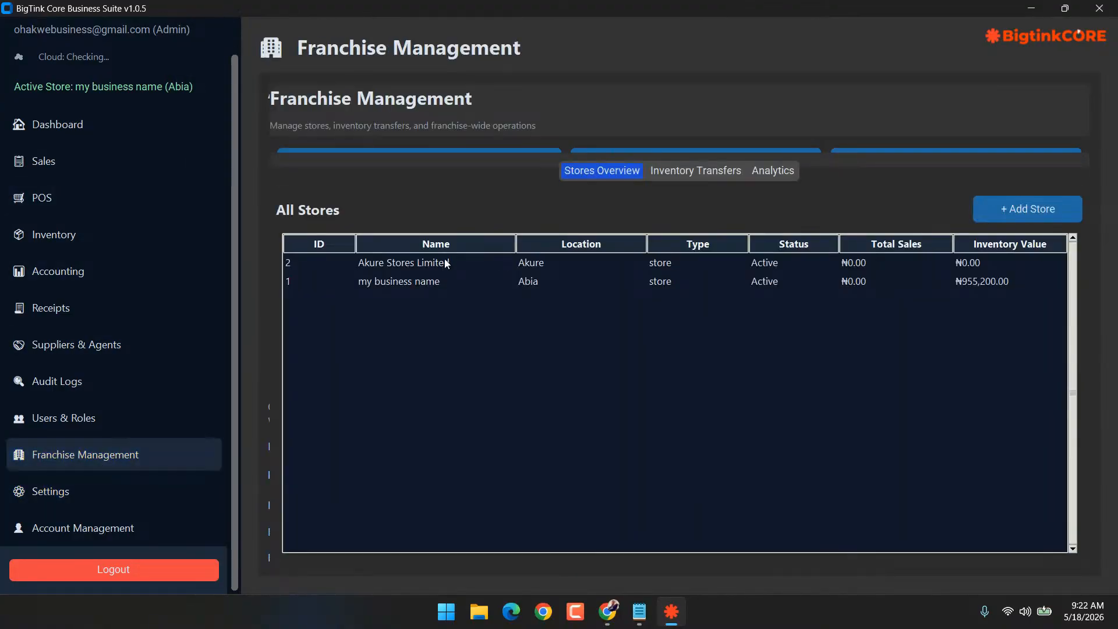
double_click(438, 263)
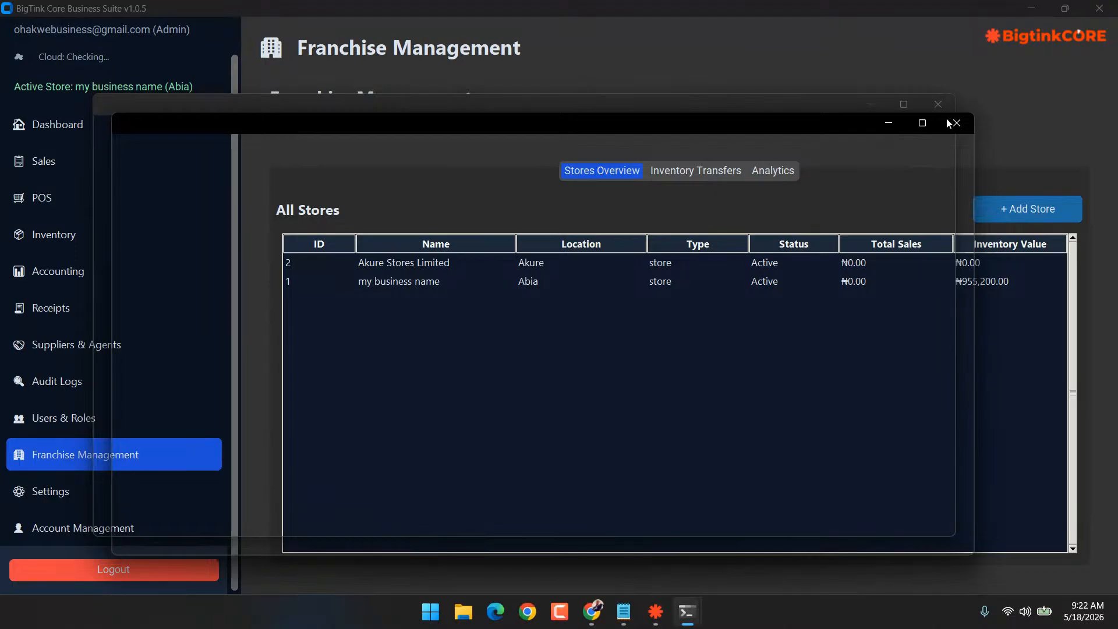
click(946, 125)
click(429, 282)
click(446, 262)
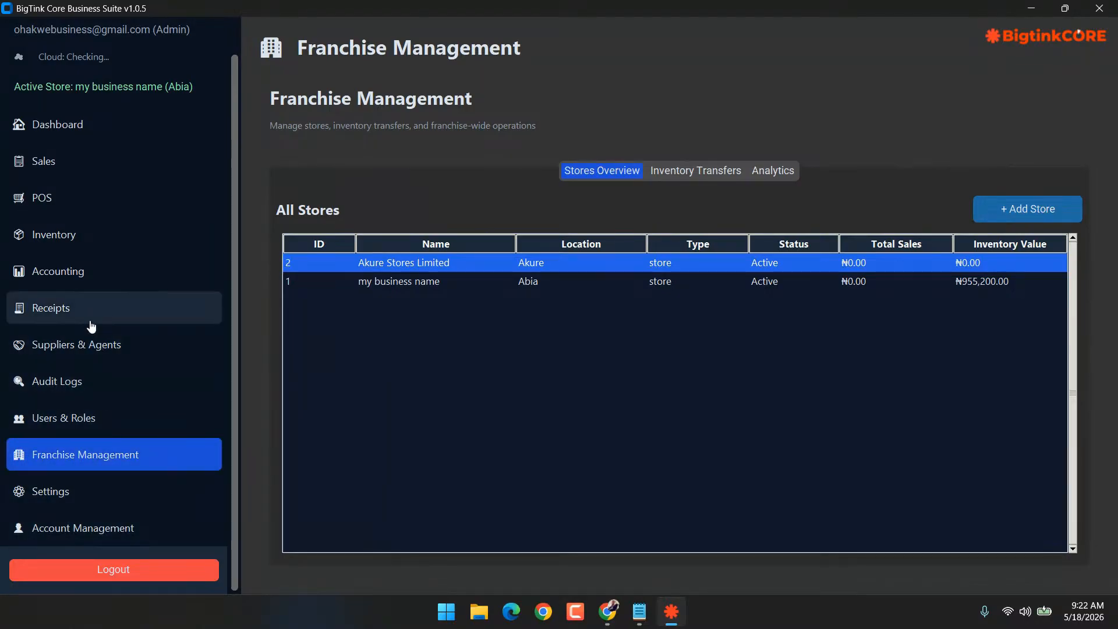
View Suppliers & Agents and the cashier user in Users & Roles, then sign out.
click(87, 344)
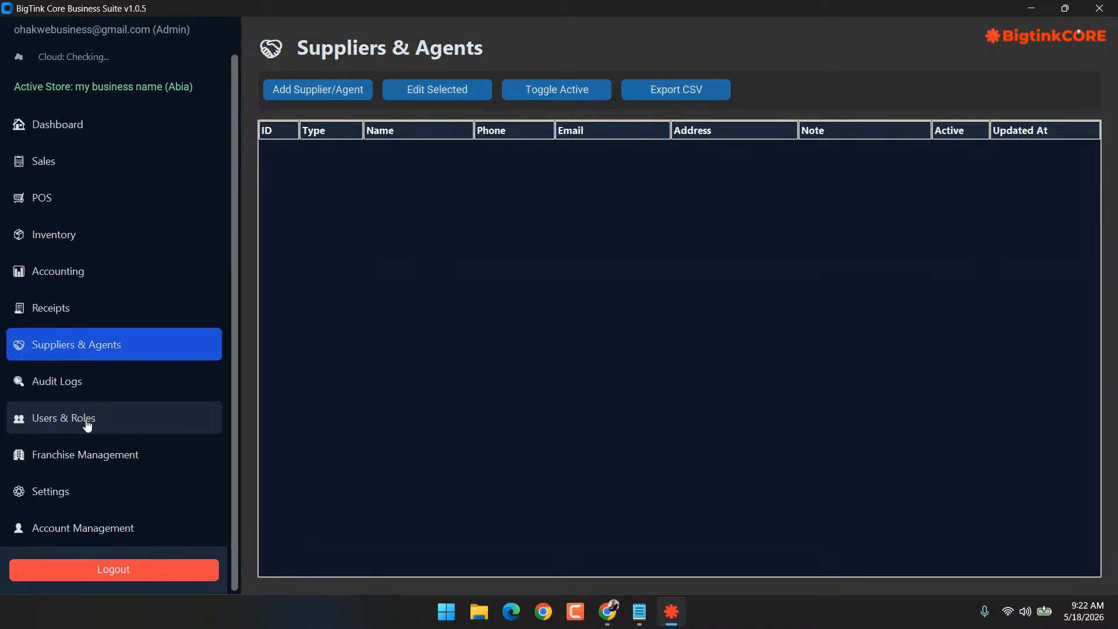
click(88, 424)
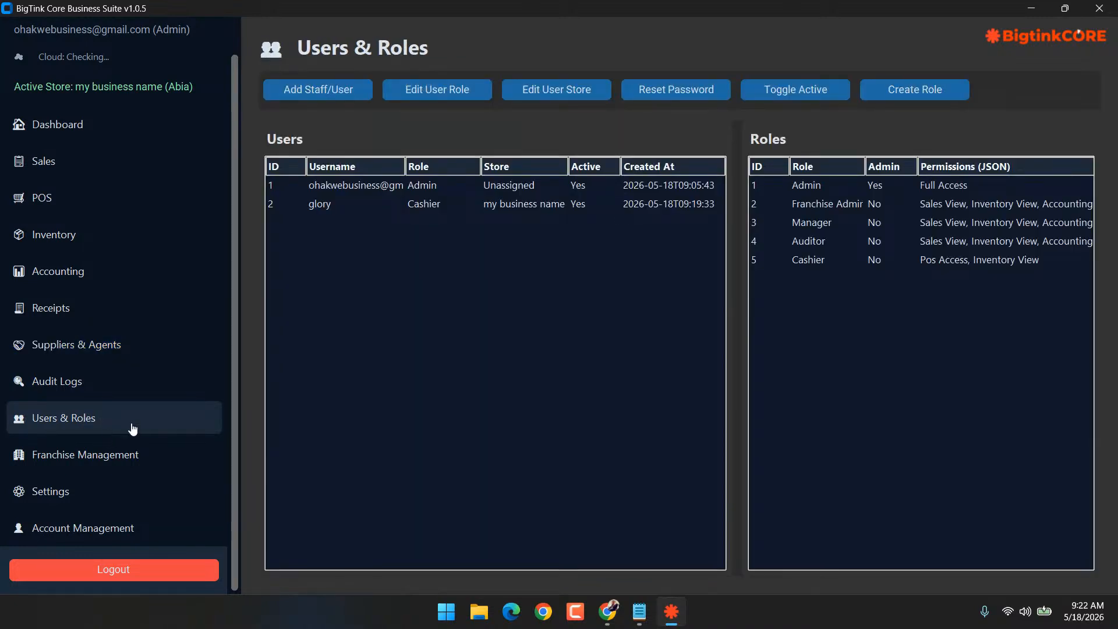
click(341, 205)
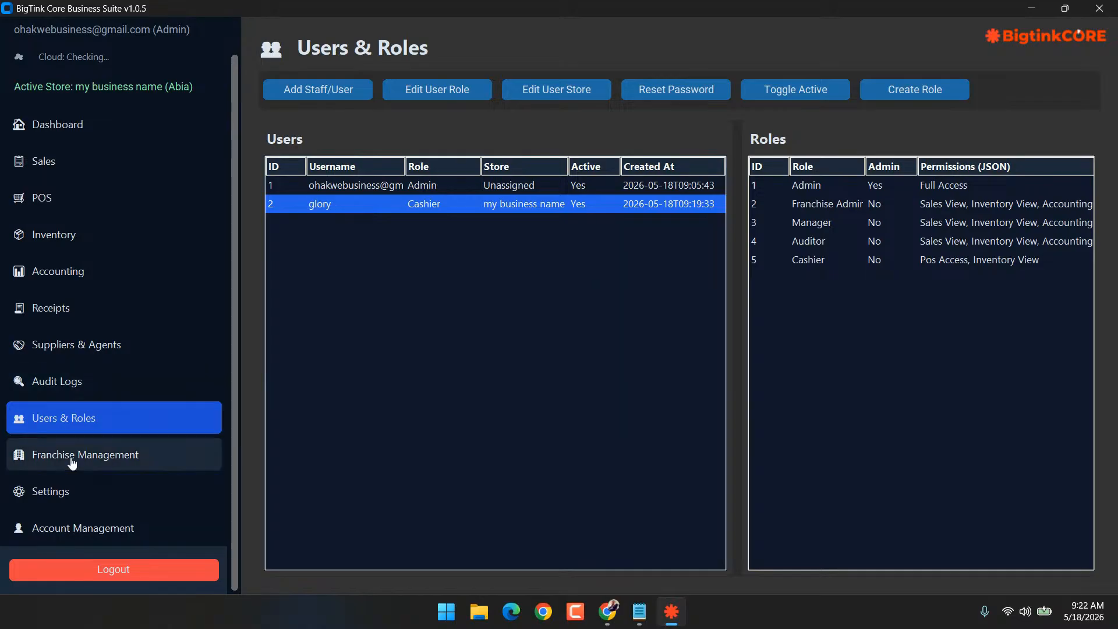
click(101, 571)
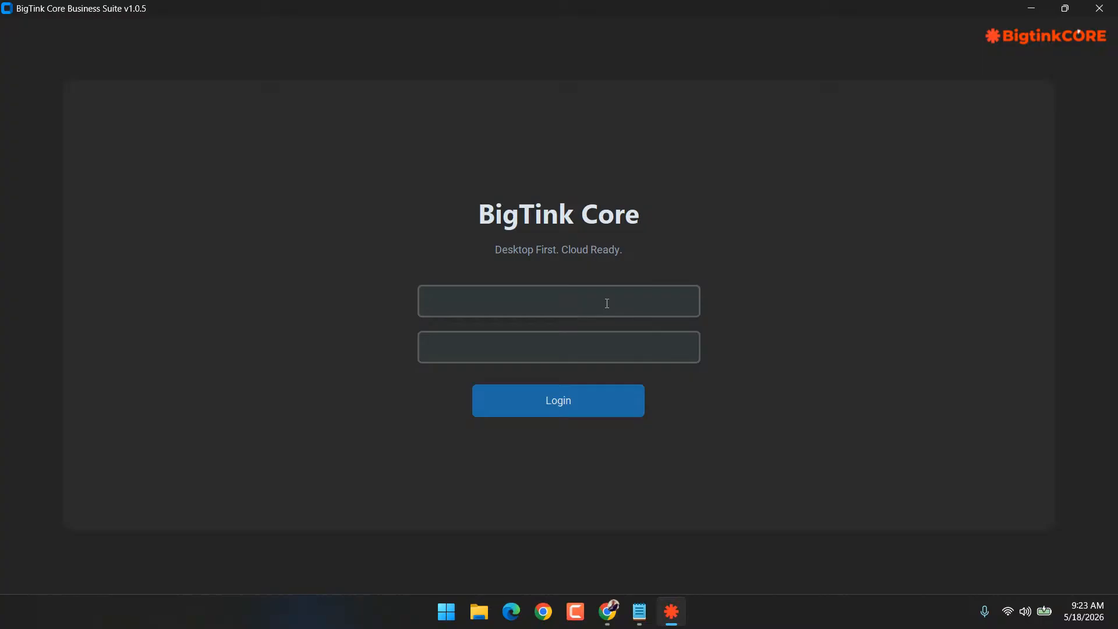
Log in with the new cashier's username and password.
text(glory)
key(Tab)
text(****)
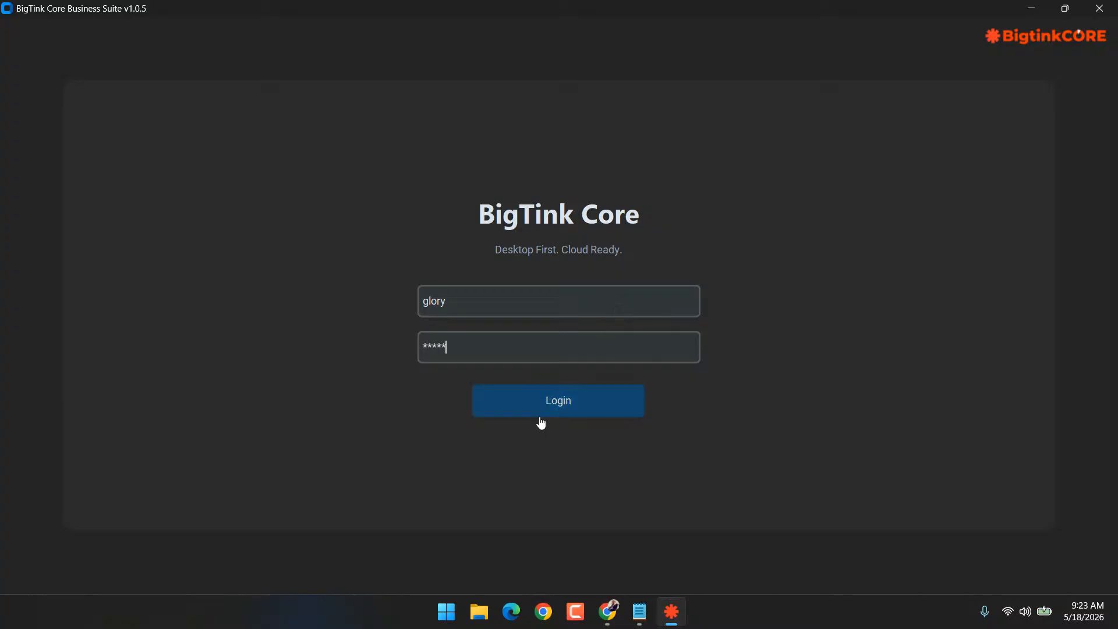
click(546, 411)
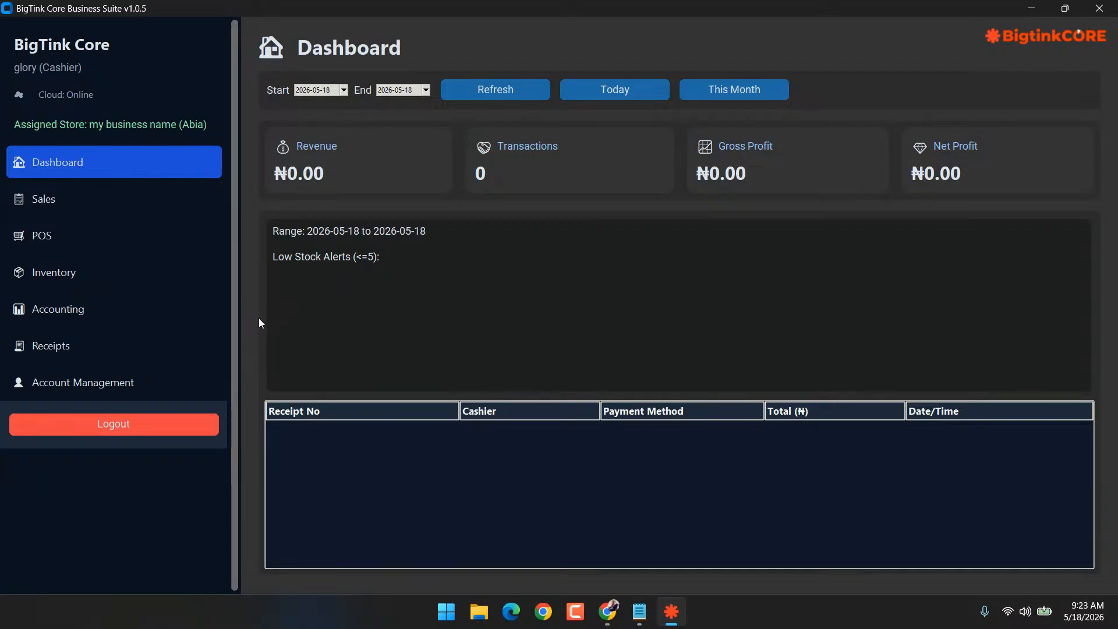
Visit Sales, Inventory, Accounting, Receipts, Account Management and Dashboard as the cashier, ending on POS.
click(112, 213)
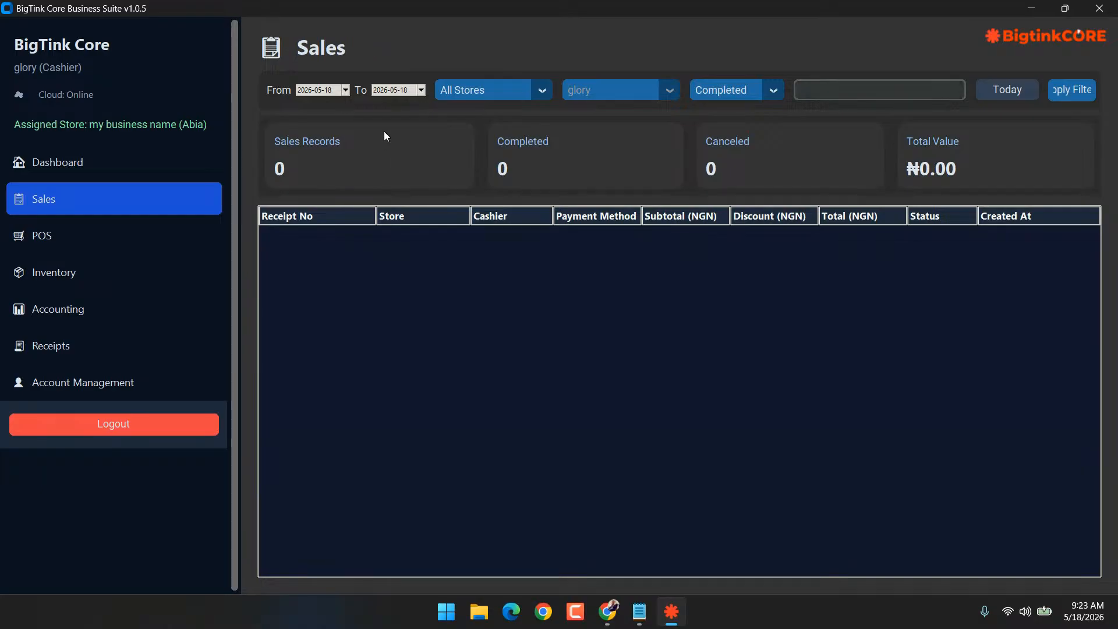
click(103, 282)
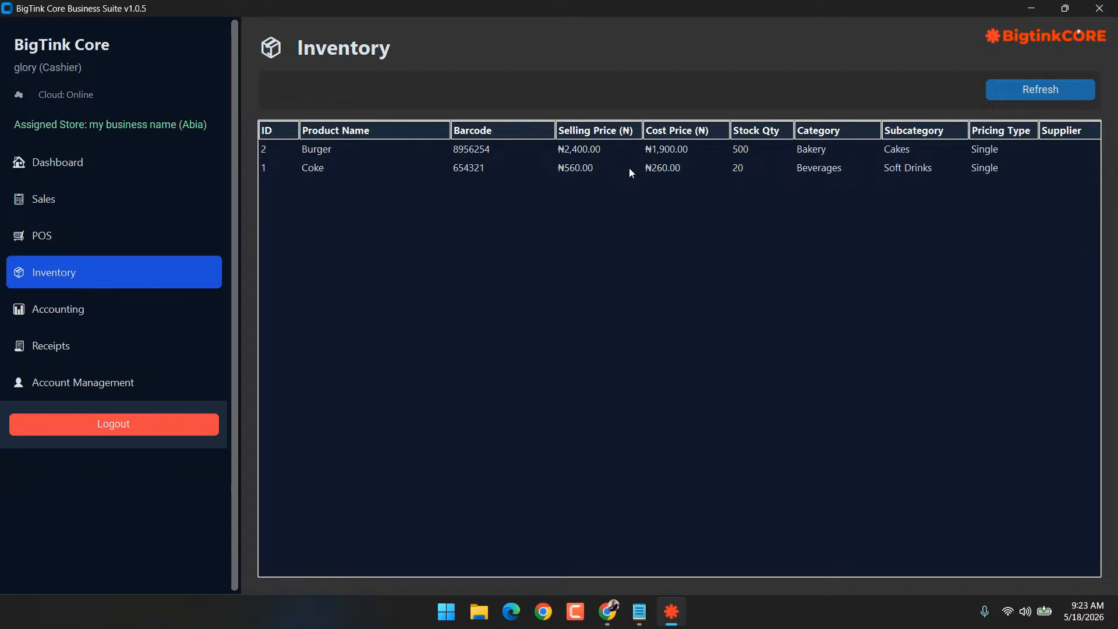
click(85, 315)
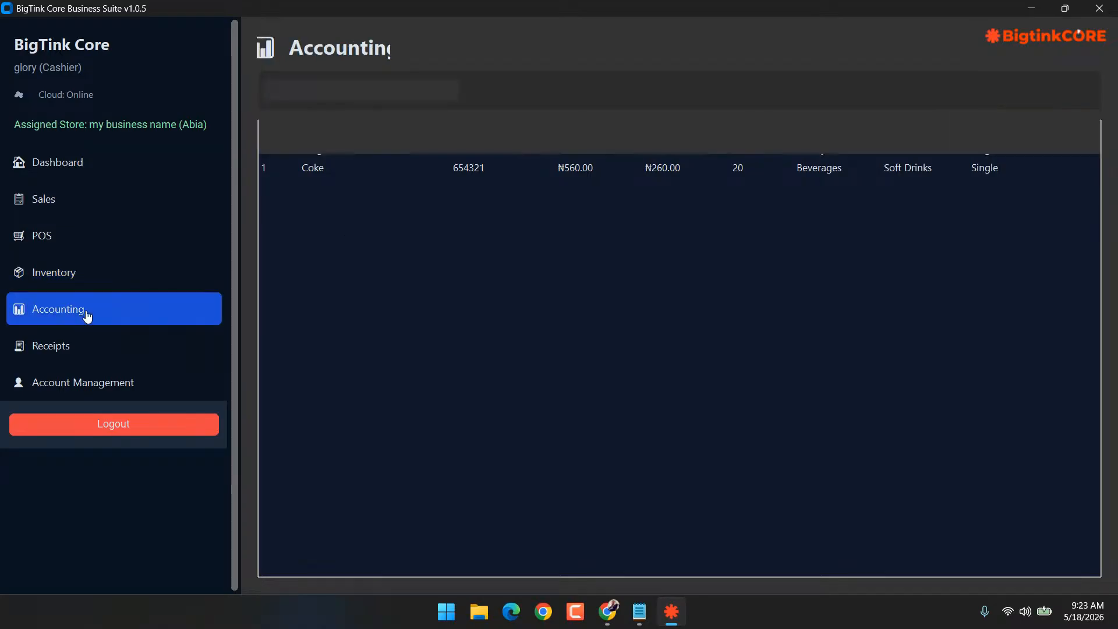
click(95, 353)
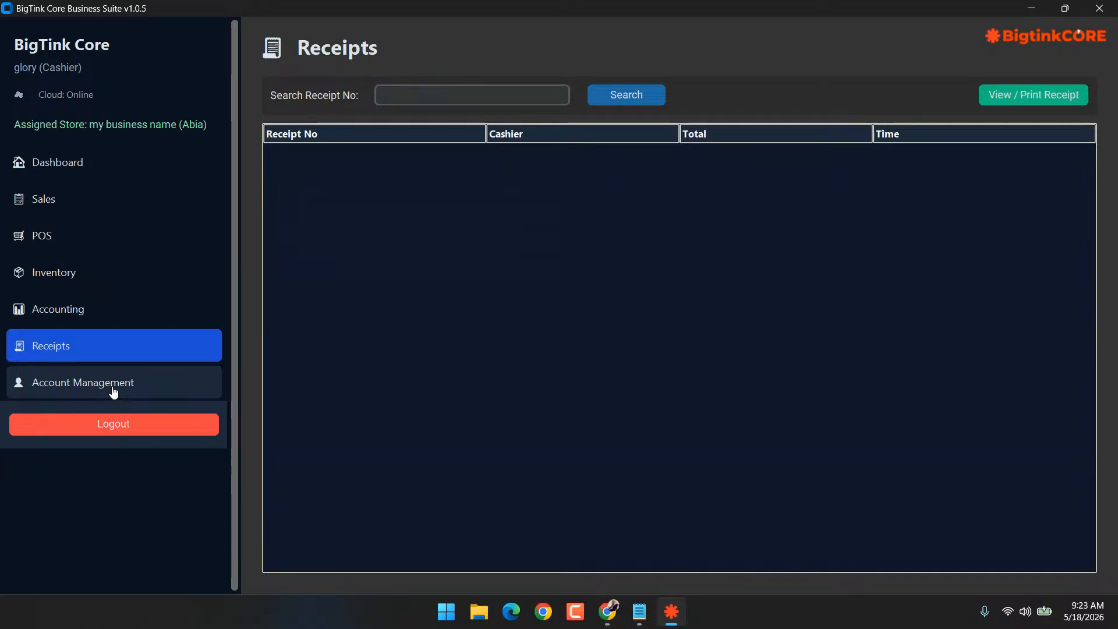
click(114, 391)
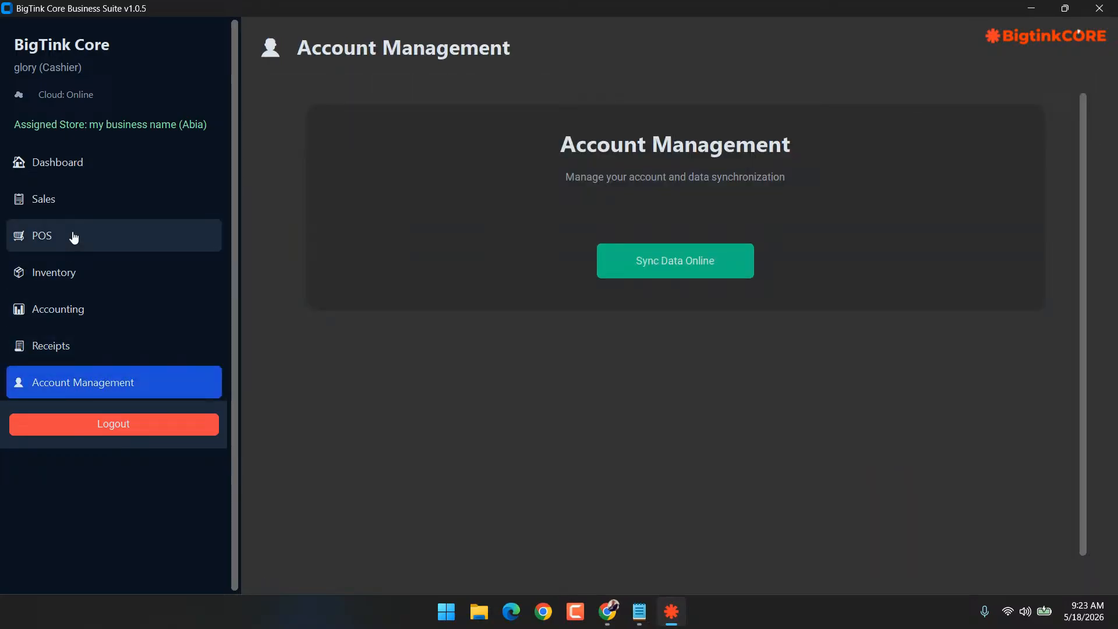
click(88, 170)
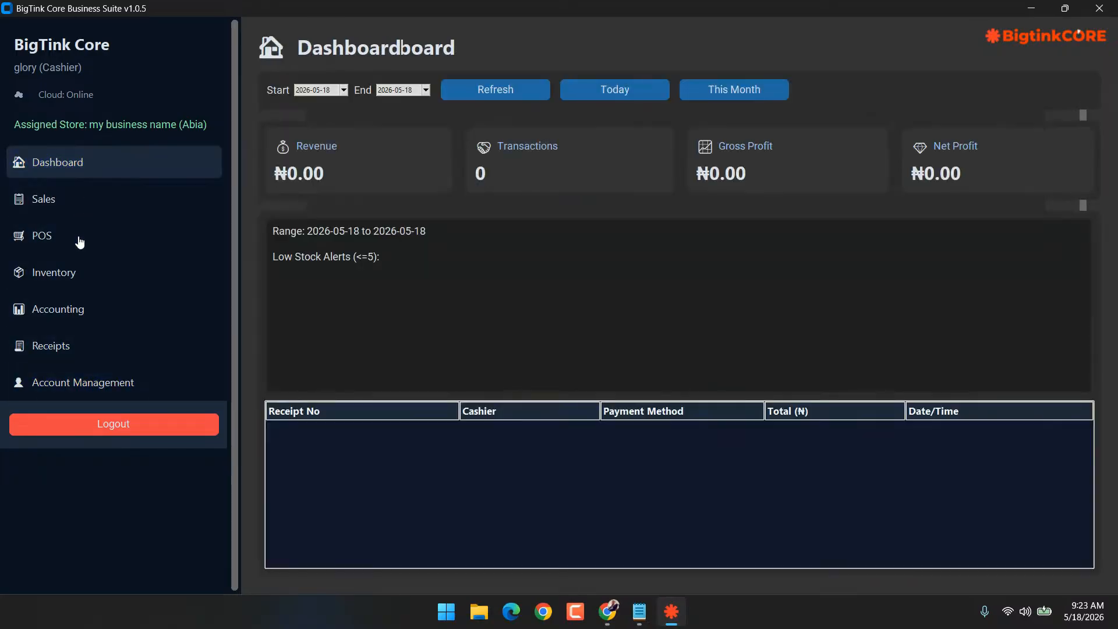
click(80, 242)
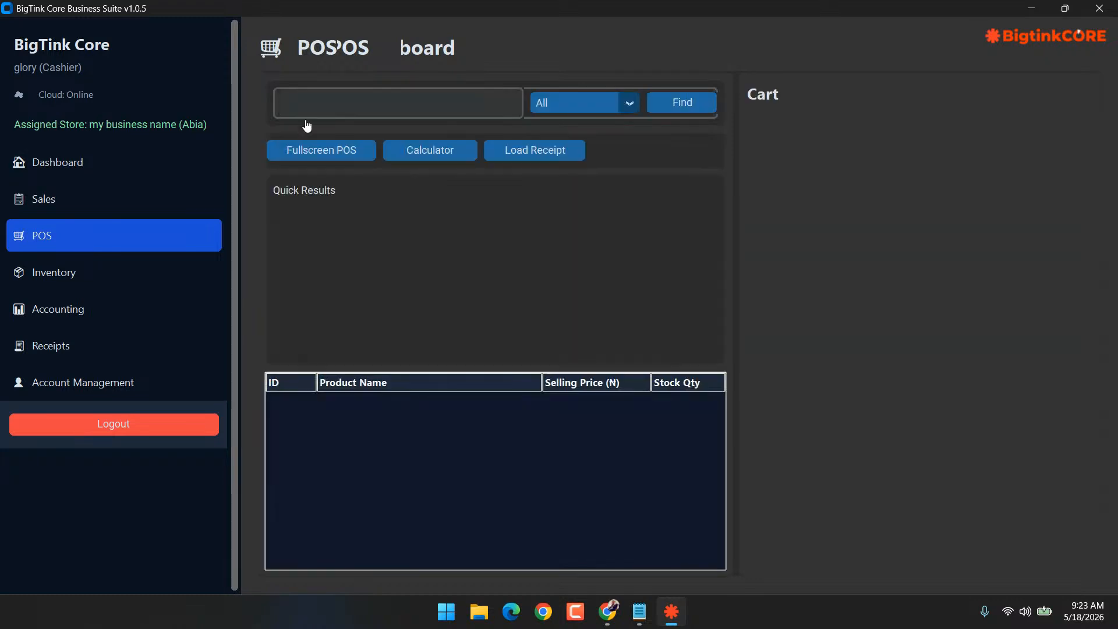
In fullscreen POS, add Coke to the cart with quantity 3.
click(320, 153)
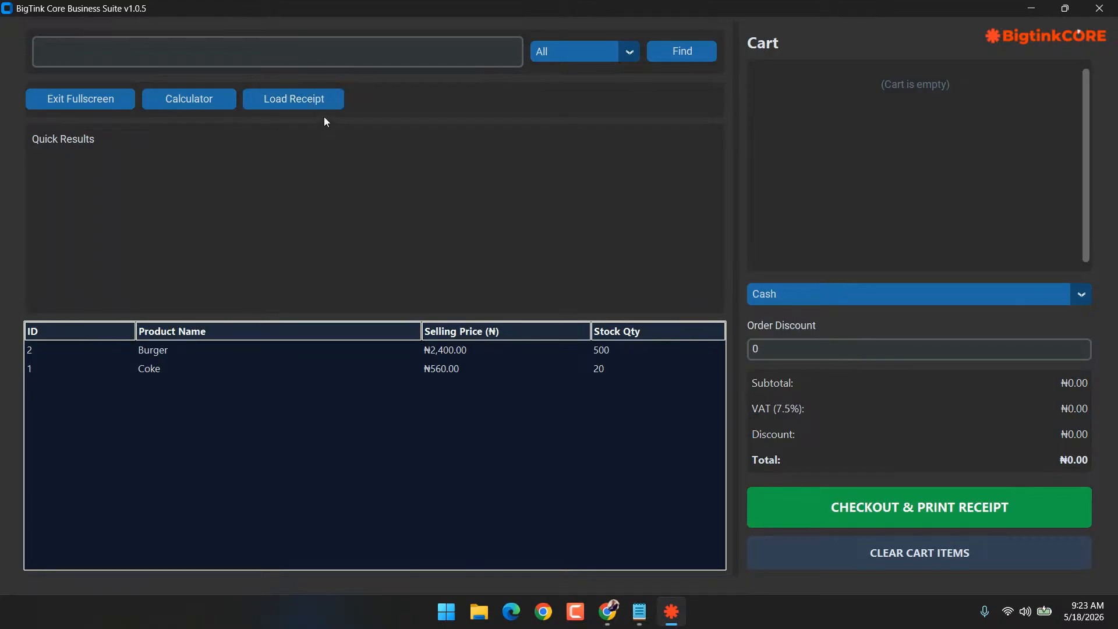
click(345, 50)
text(cok)
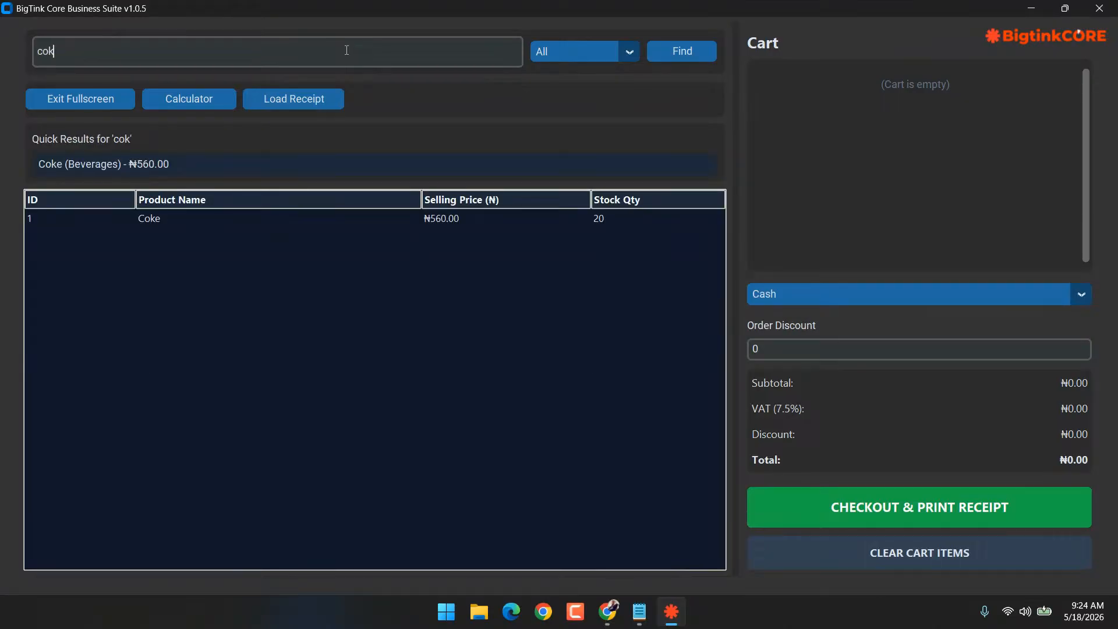
click(149, 164)
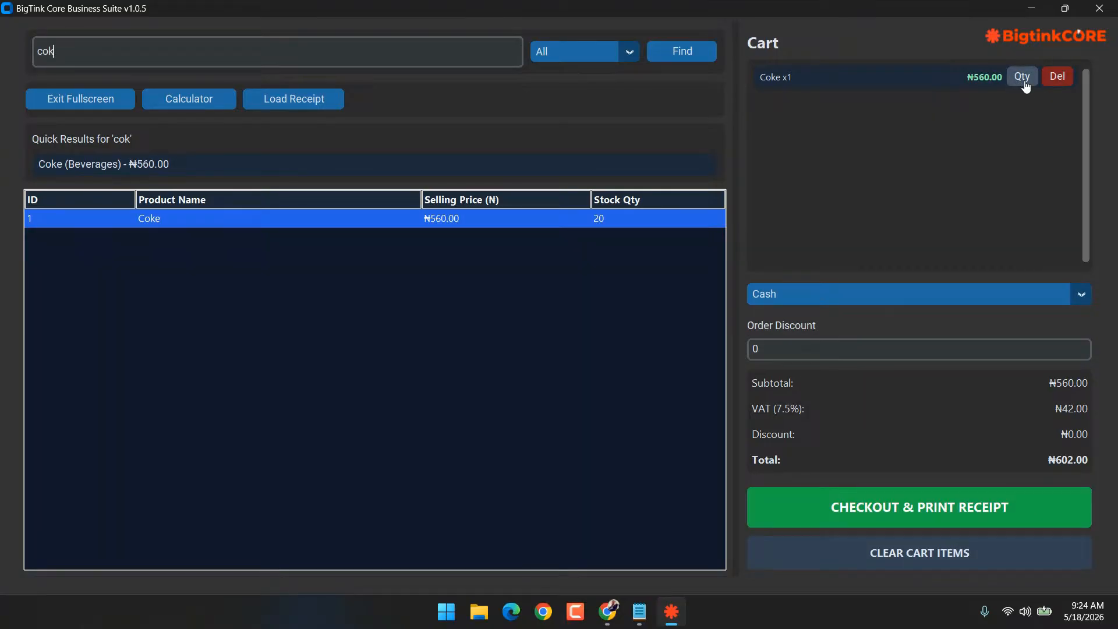
click(1023, 79)
key(BackSpace)
text(3)
key(Return)
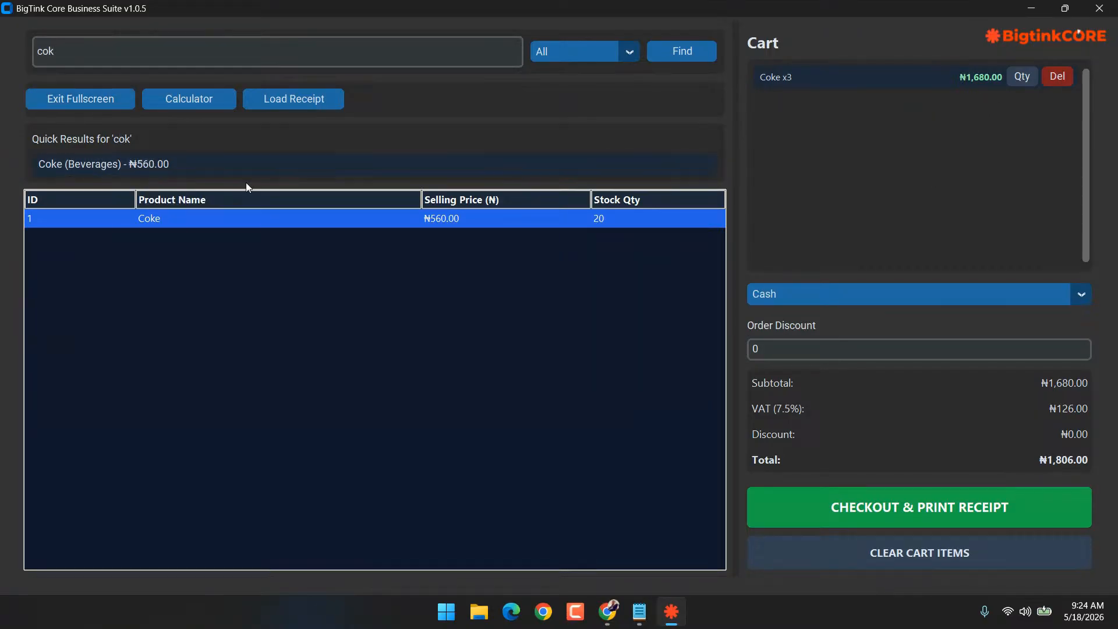
Add Burger with quantity 2, bringing the total to ₦6,966.00, and show payment methods.
key(BackSpace)
key(BackSpace)
key(BackSpace)
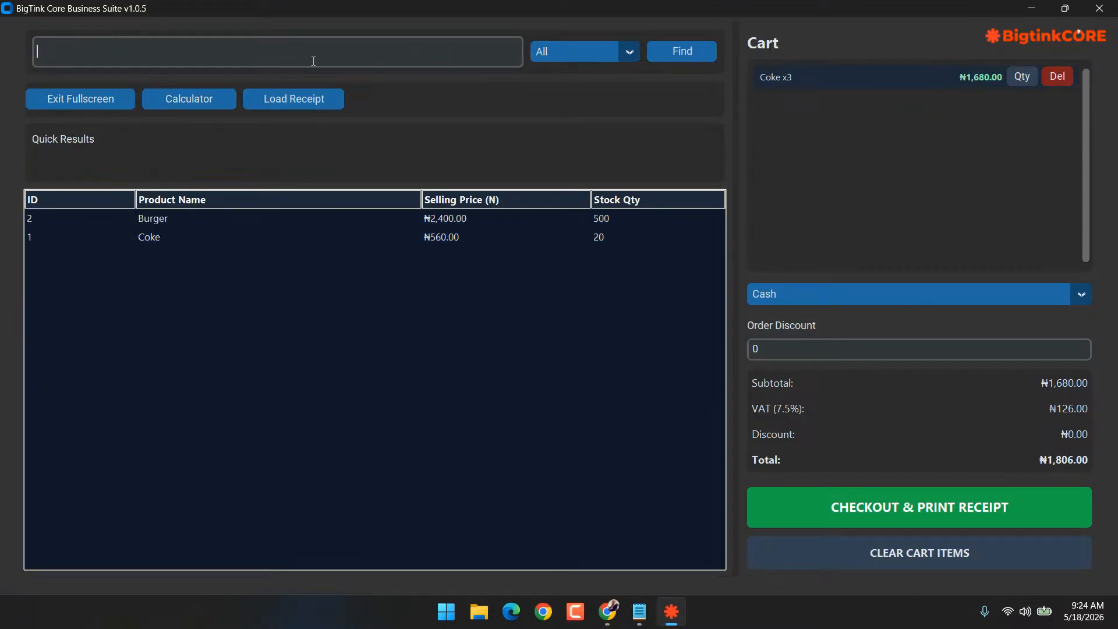
text(burge)
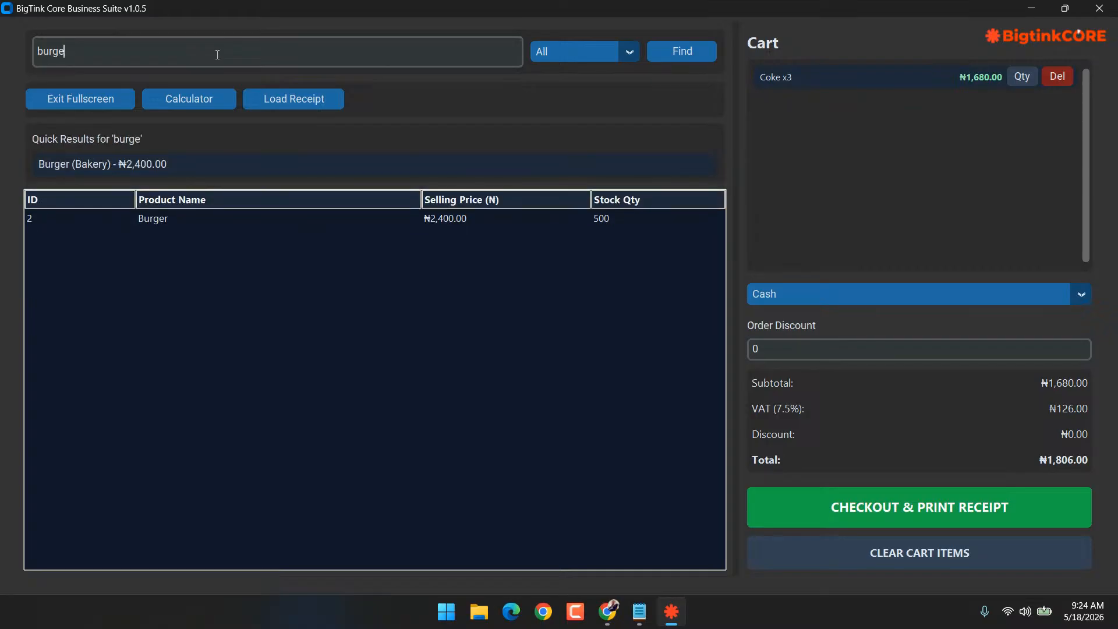
click(140, 165)
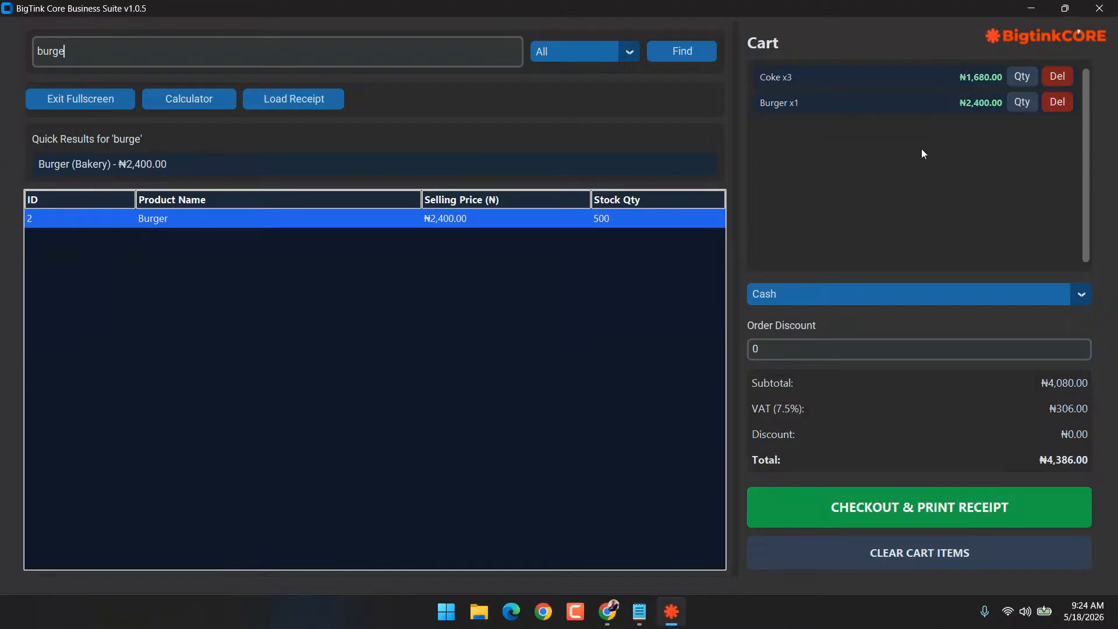
click(1021, 103)
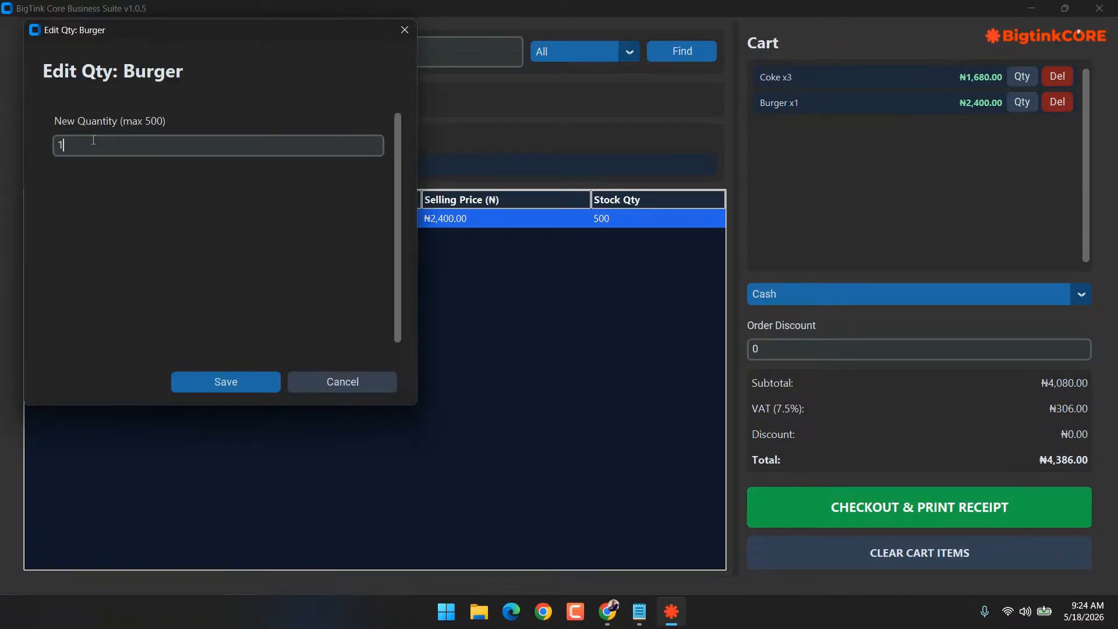
key(BackSpace)
text(2)
key(Return)
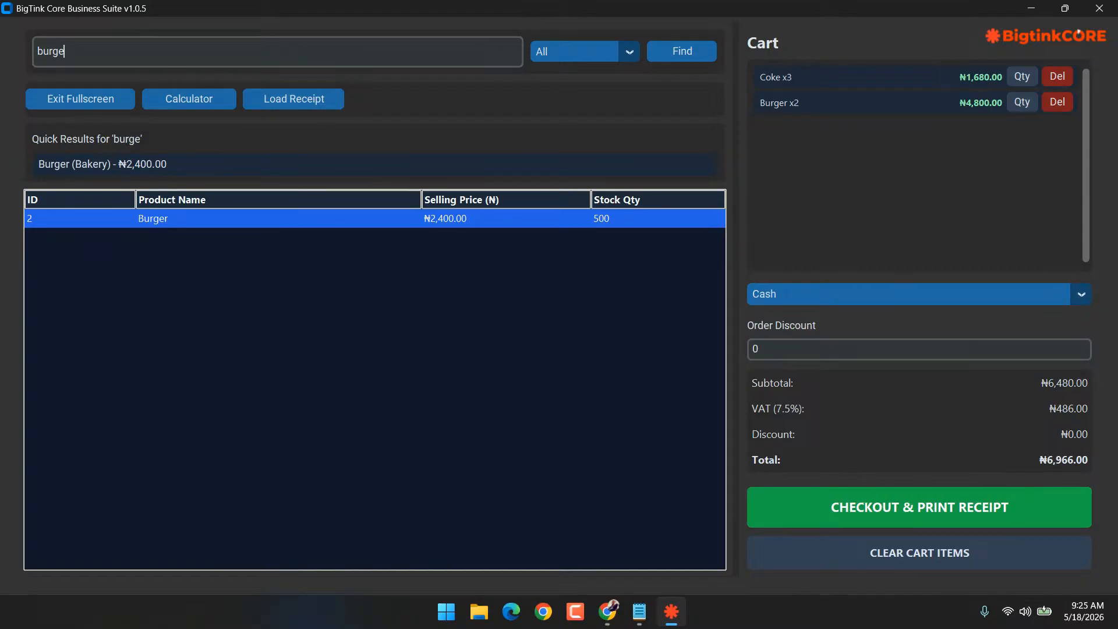
click(881, 296)
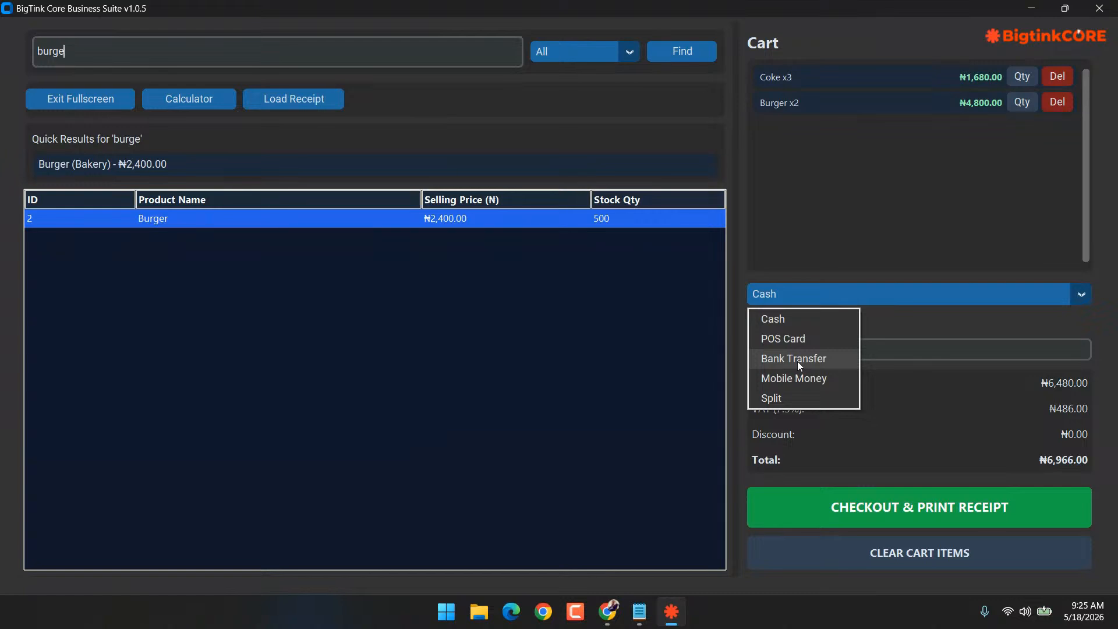
Pay the ₦6,966 order as a Split: 3000 in cash and 3966 by bank transfer.
click(795, 397)
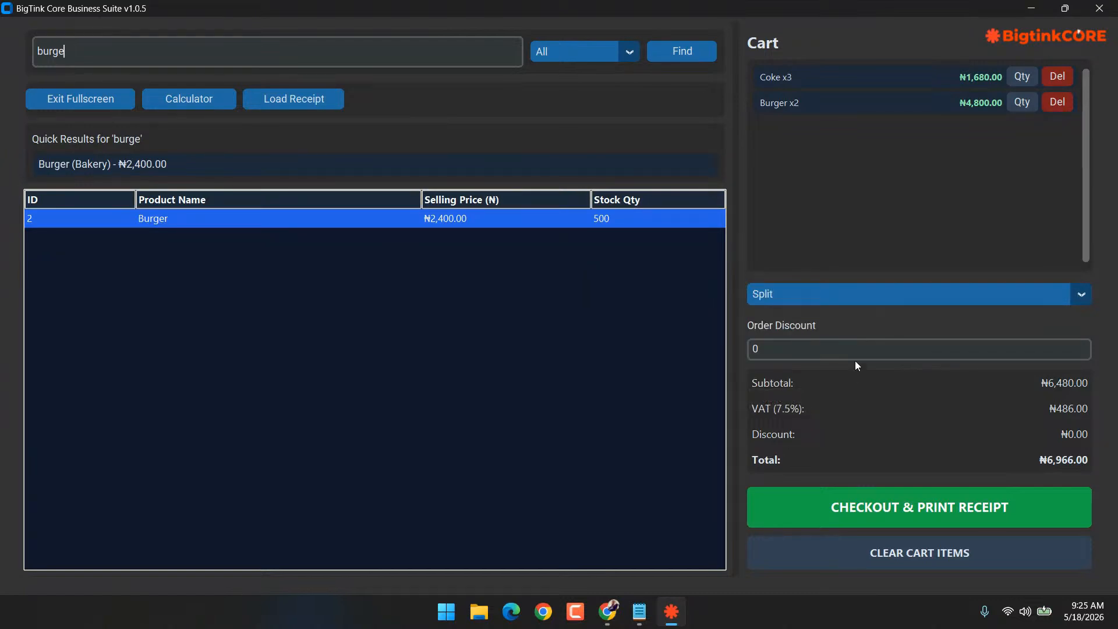
click(889, 509)
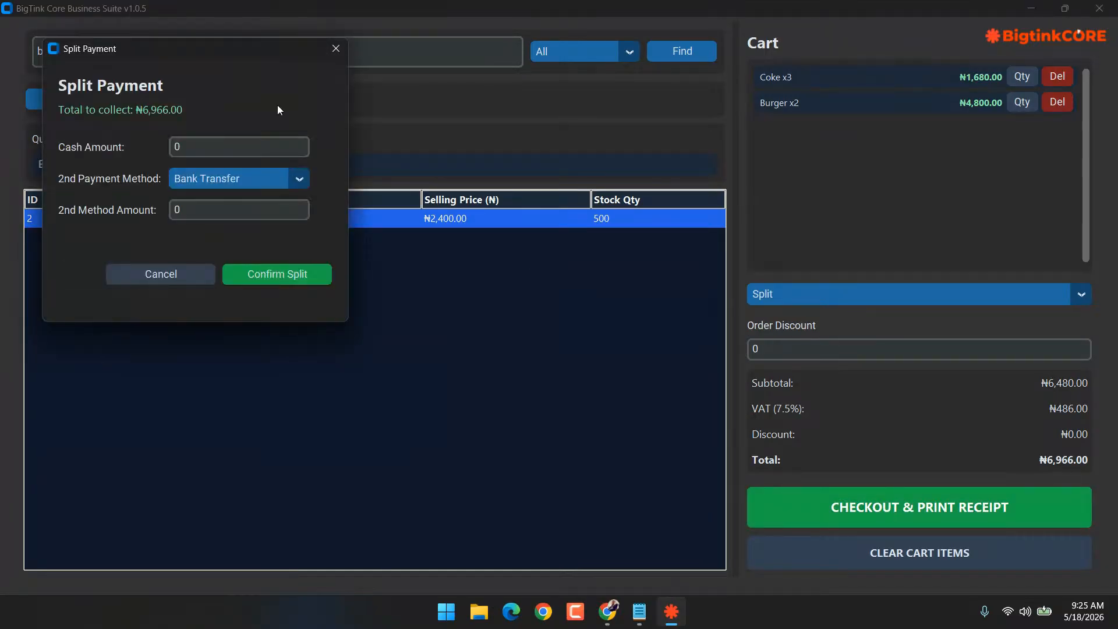
drag(223, 43, 559, 148)
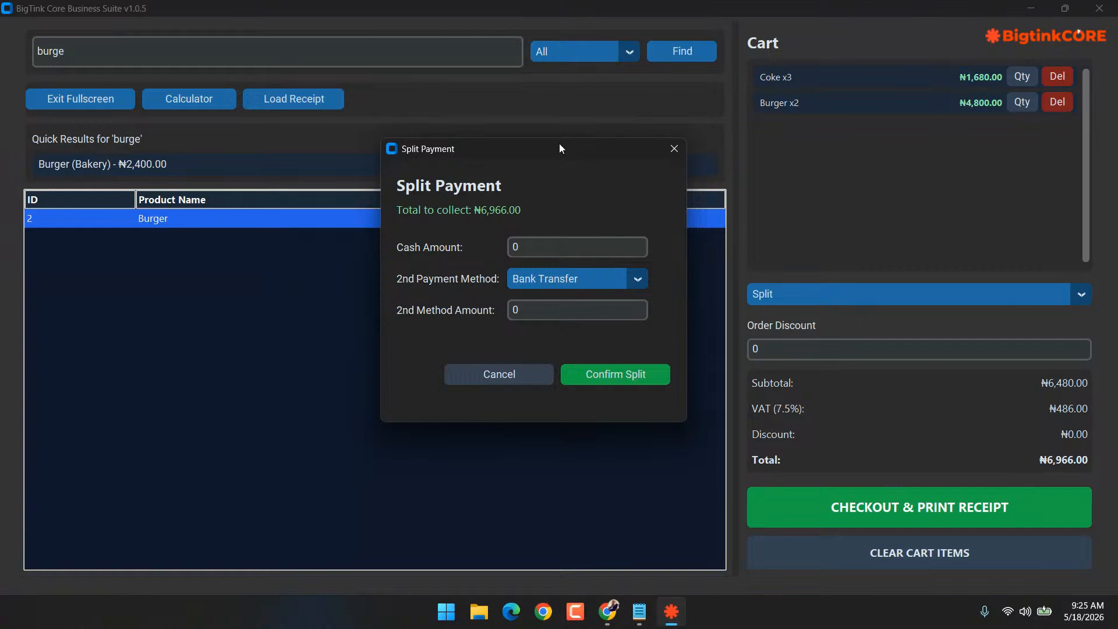
key(BackSpace)
text(3000)
drag(514, 311, 582, 315)
click(598, 380)
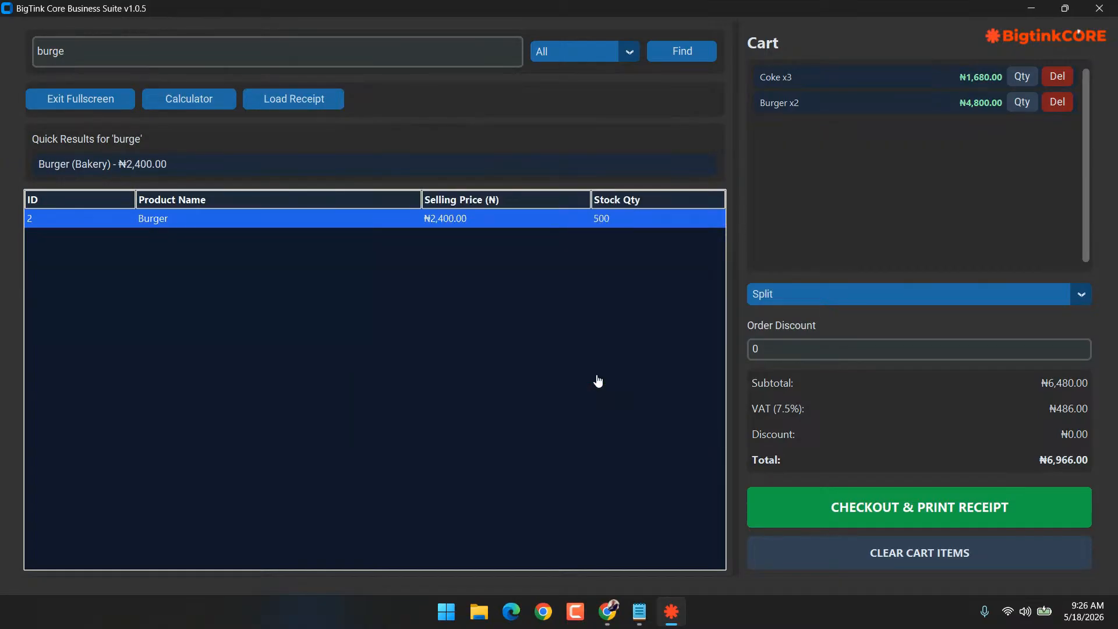
Check out and review receipt INV000001 in Edge up to its header, then return to BigTink Core.
click(814, 507)
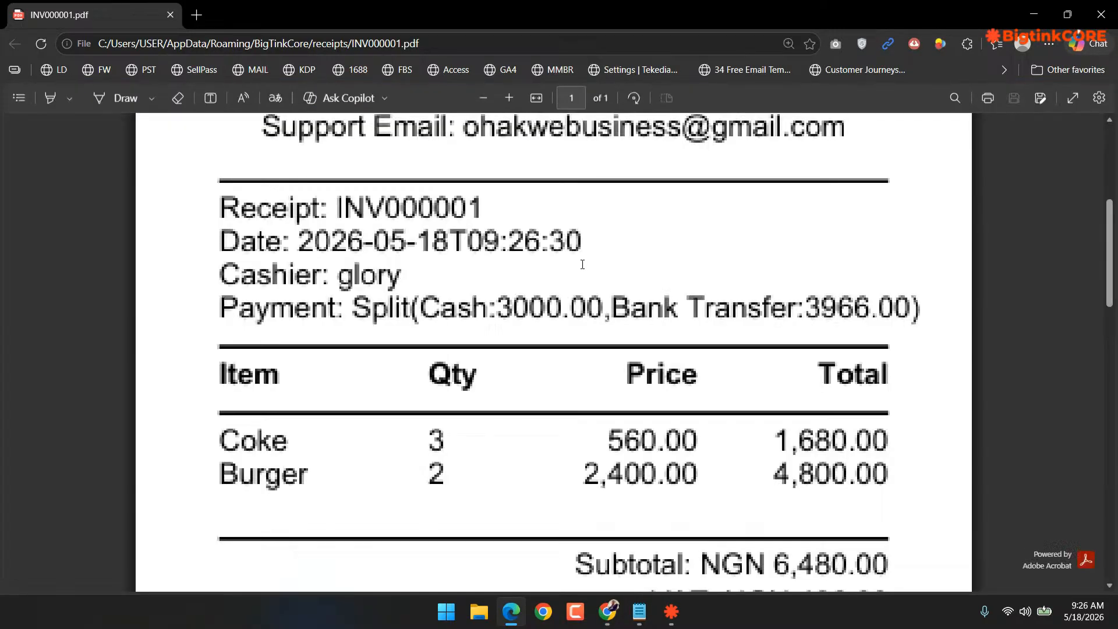
scroll(582, 265, down, 2)
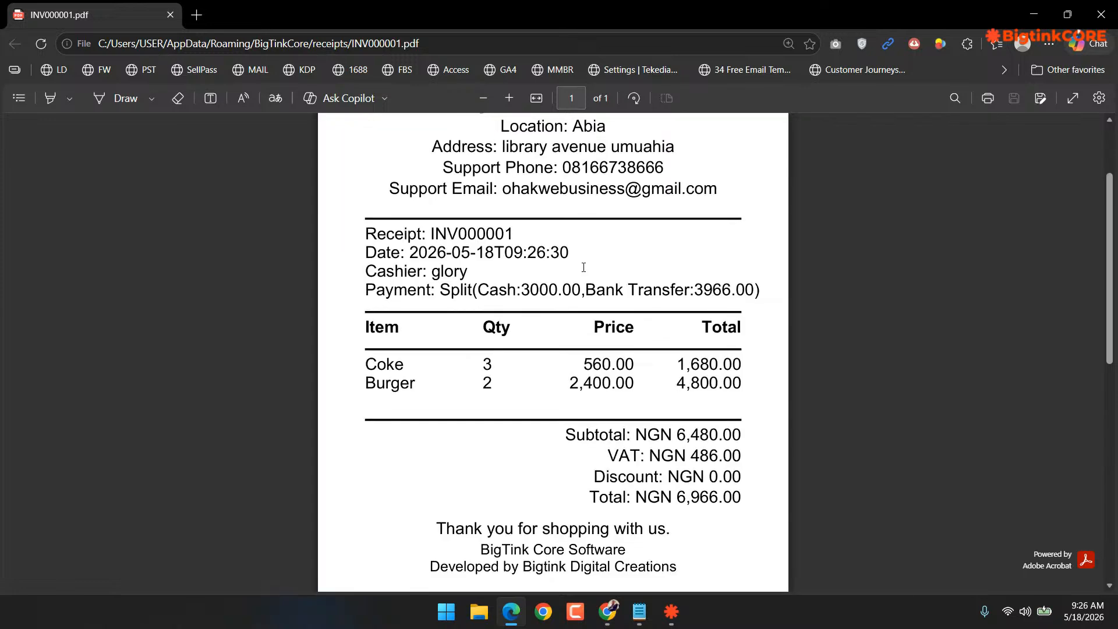
scroll(600, 265, down, 1)
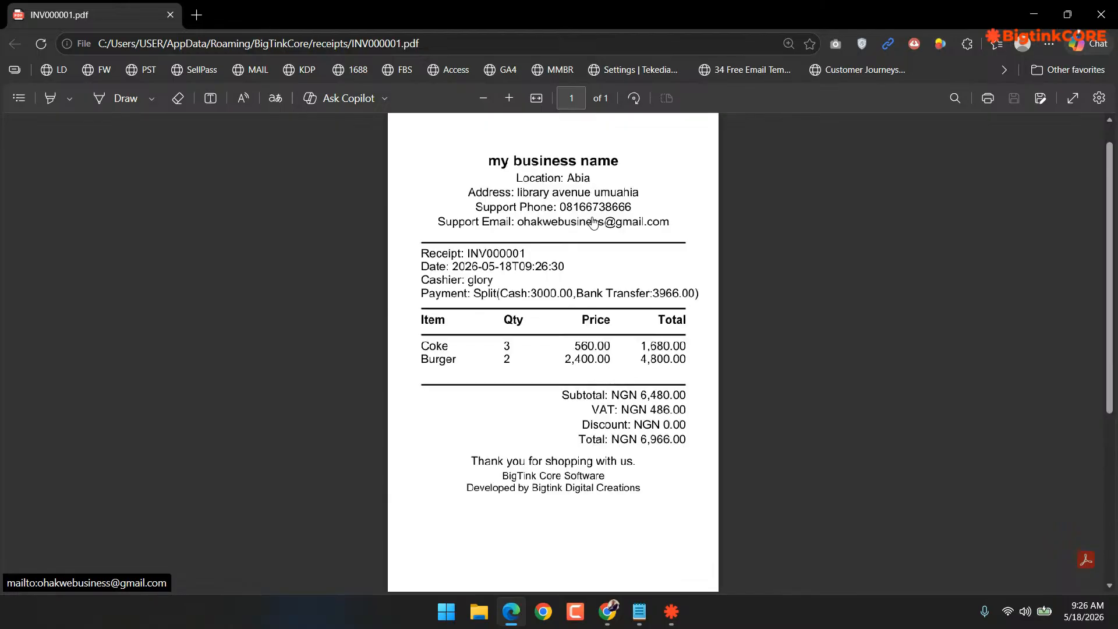
scroll(577, 203, up, 1)
scroll(577, 203, down, 5)
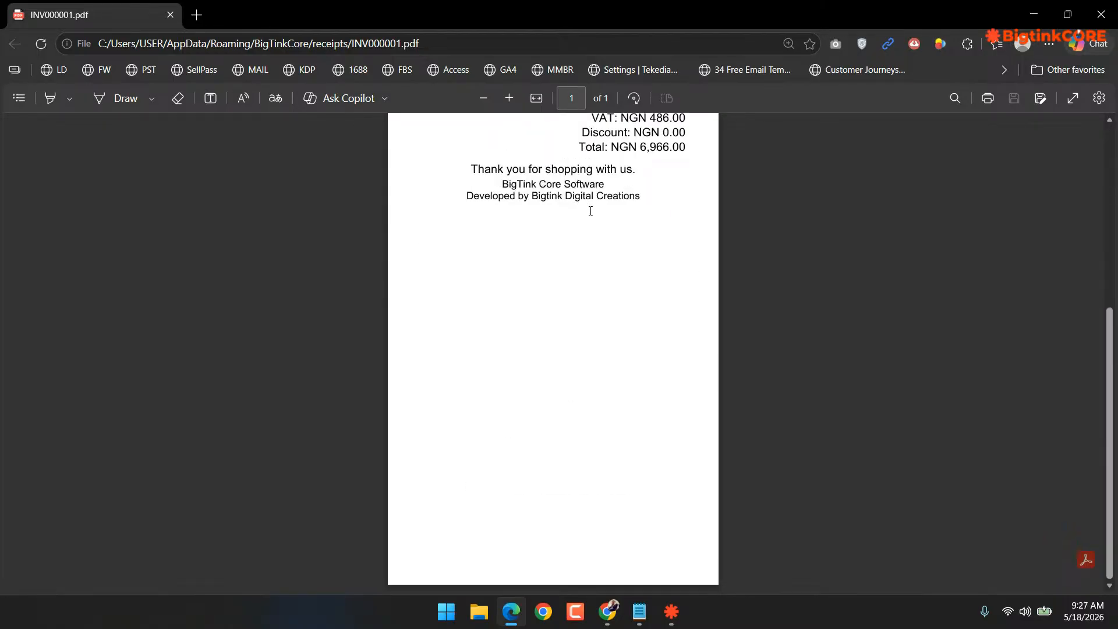
scroll(590, 210, up, 4)
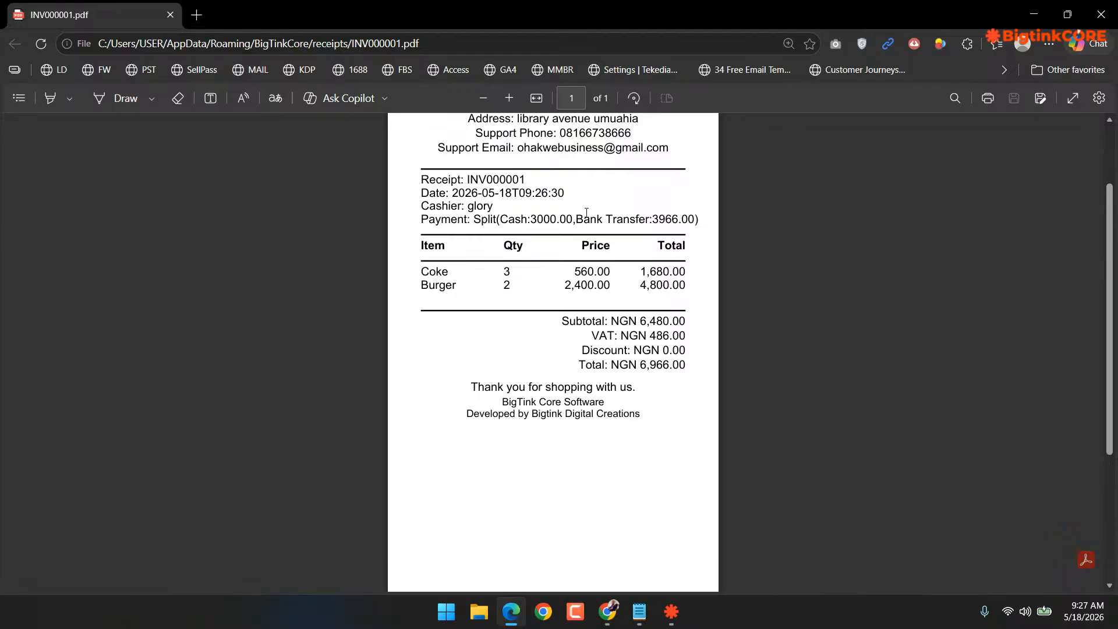
scroll(567, 210, up, 2)
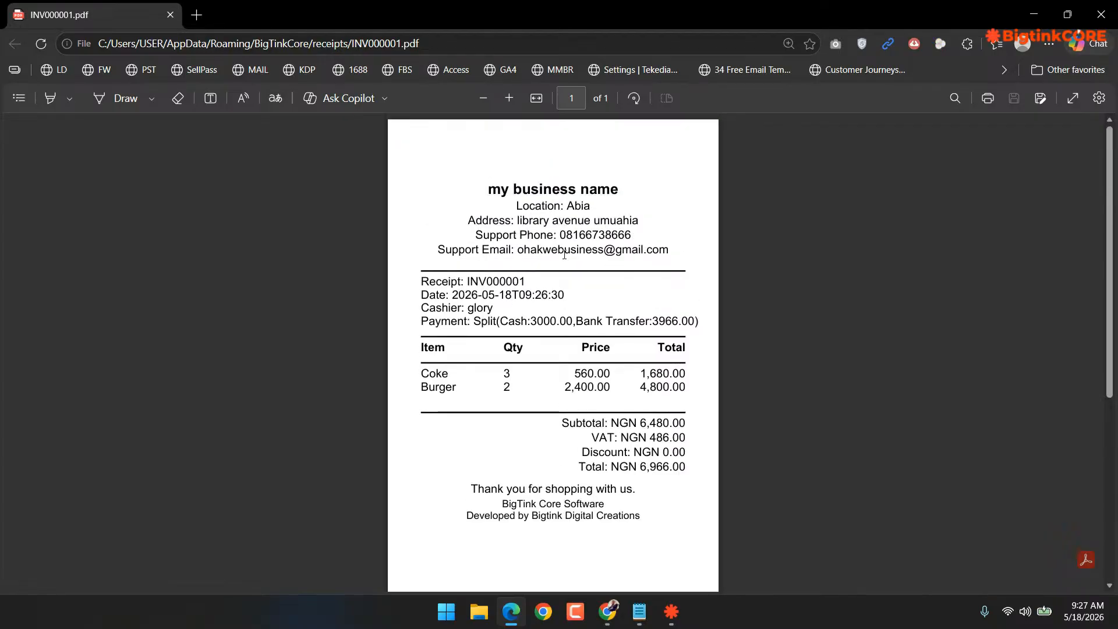
click(678, 616)
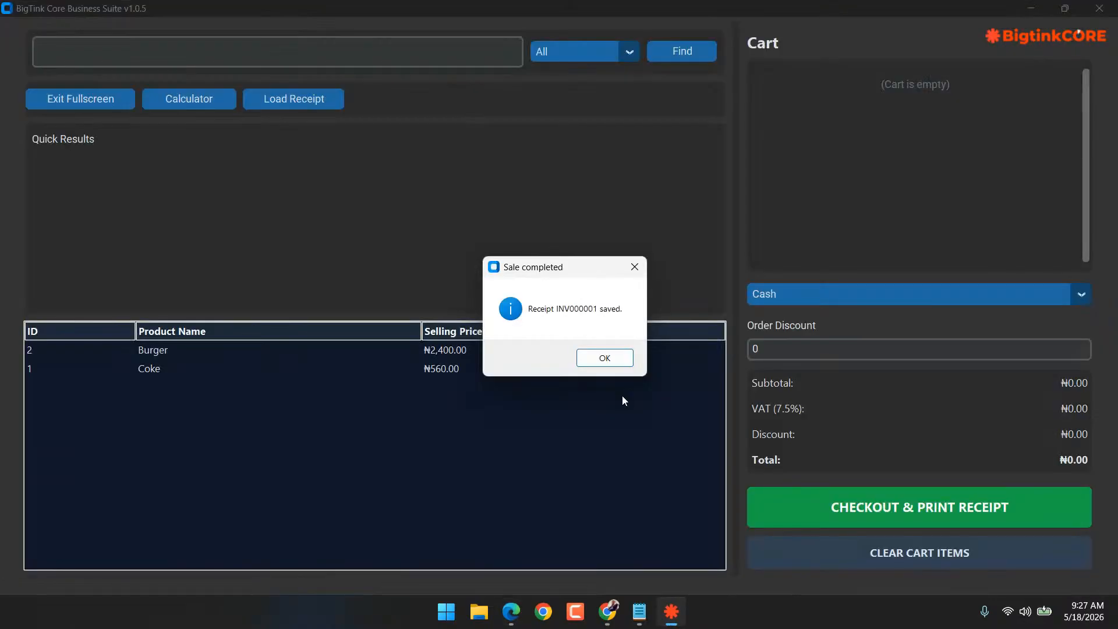
Dismiss the Sale completed notice, exit full-screen checkout and open the Dashboard.
click(615, 356)
click(69, 104)
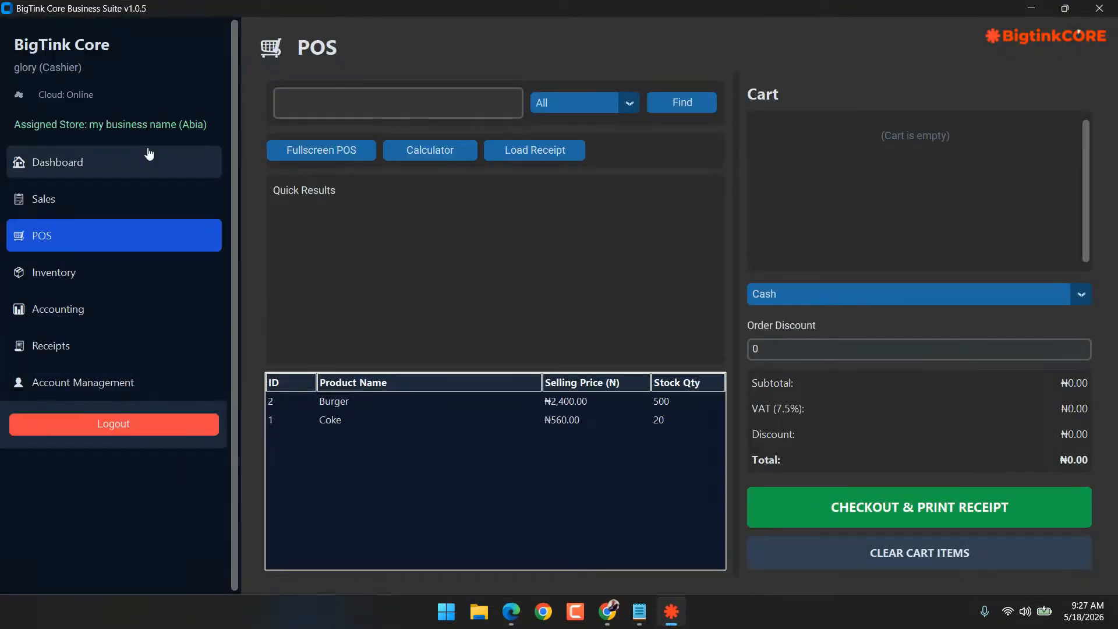
click(89, 163)
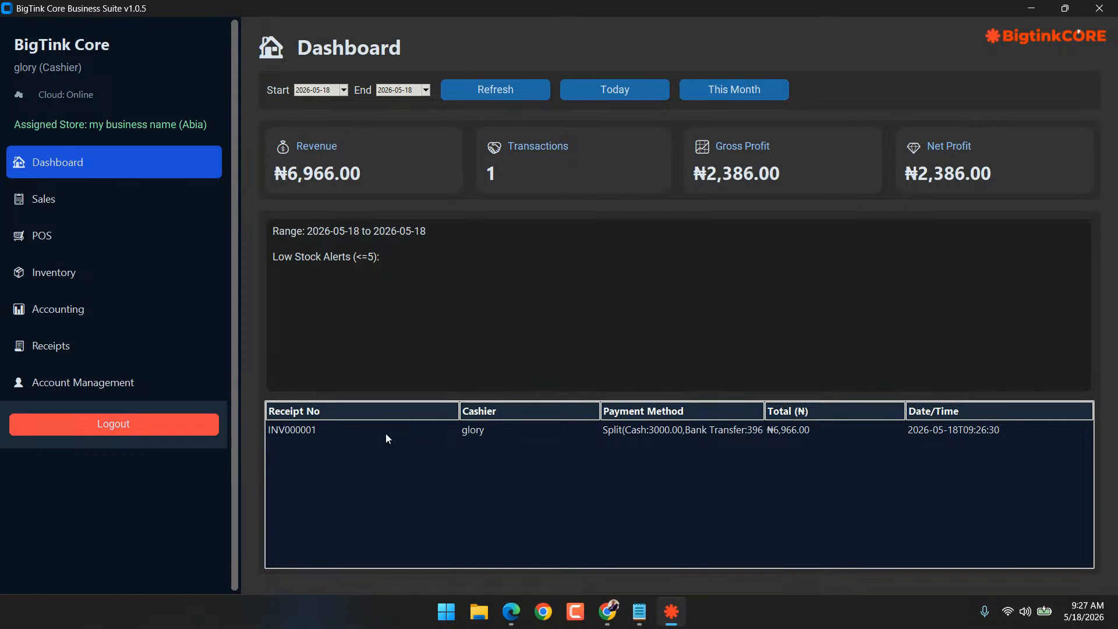
Review Sales, the refreshed Inventory and Accounting pages, ending on the Receipts list.
click(81, 201)
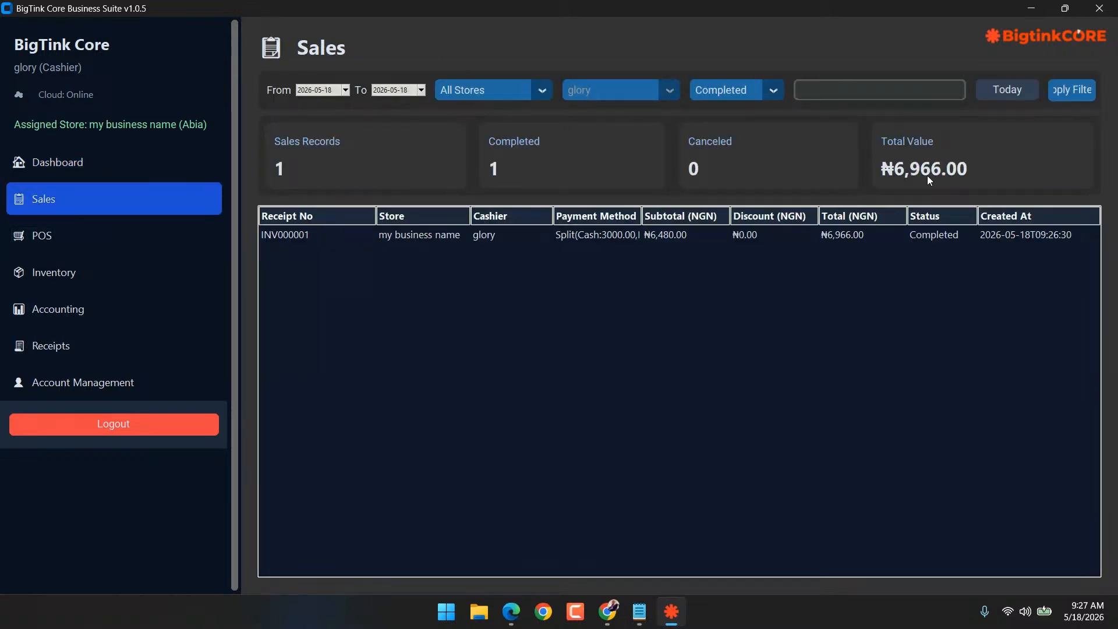
click(72, 279)
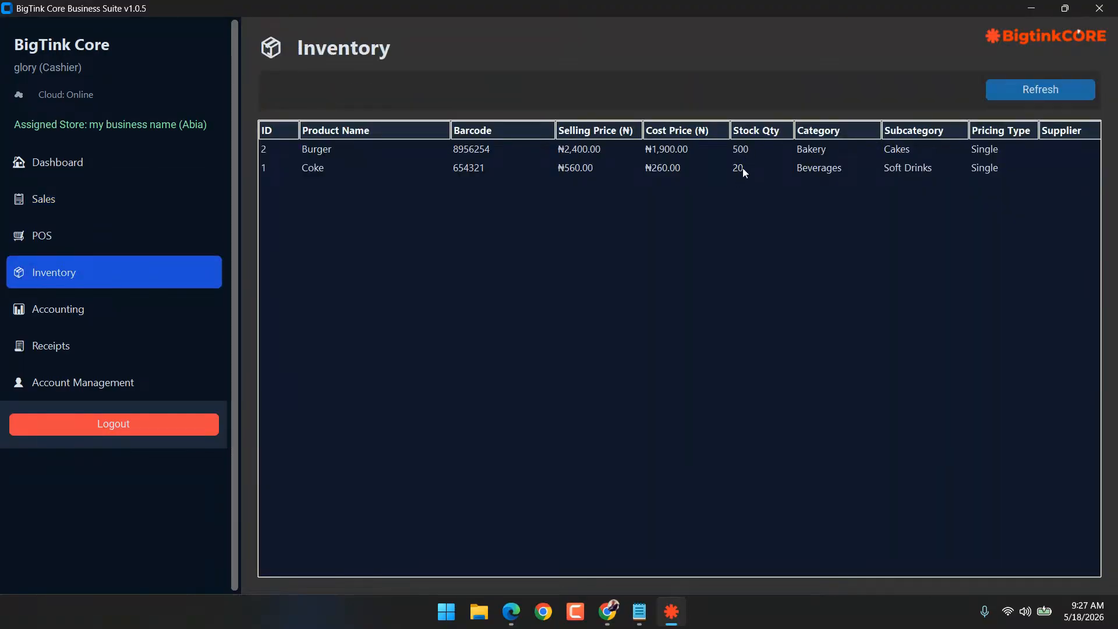
click(1024, 89)
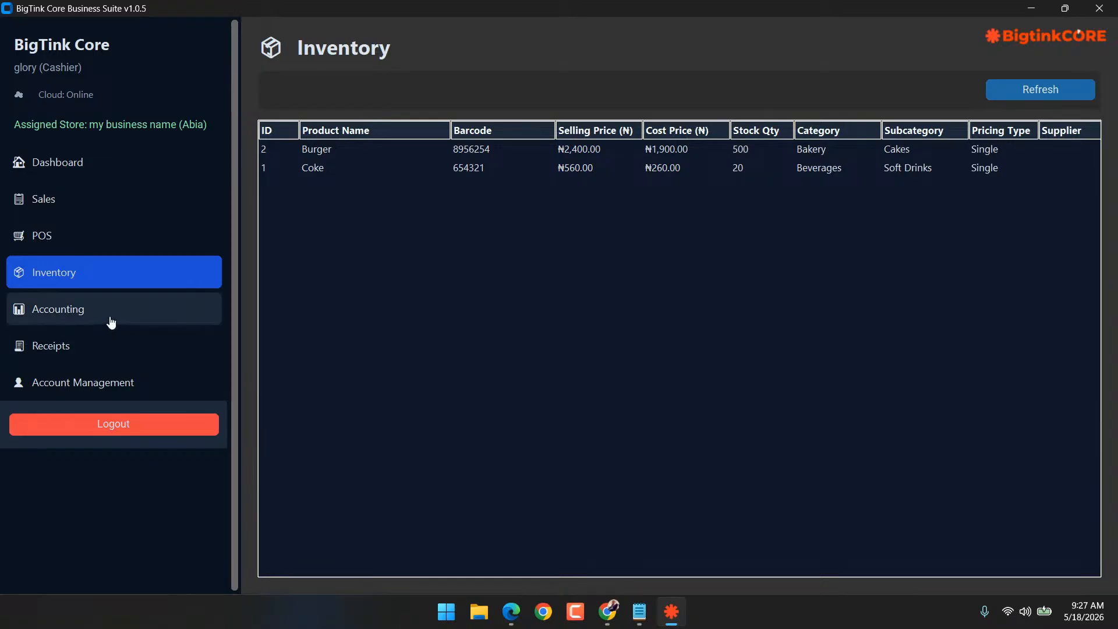
click(107, 321)
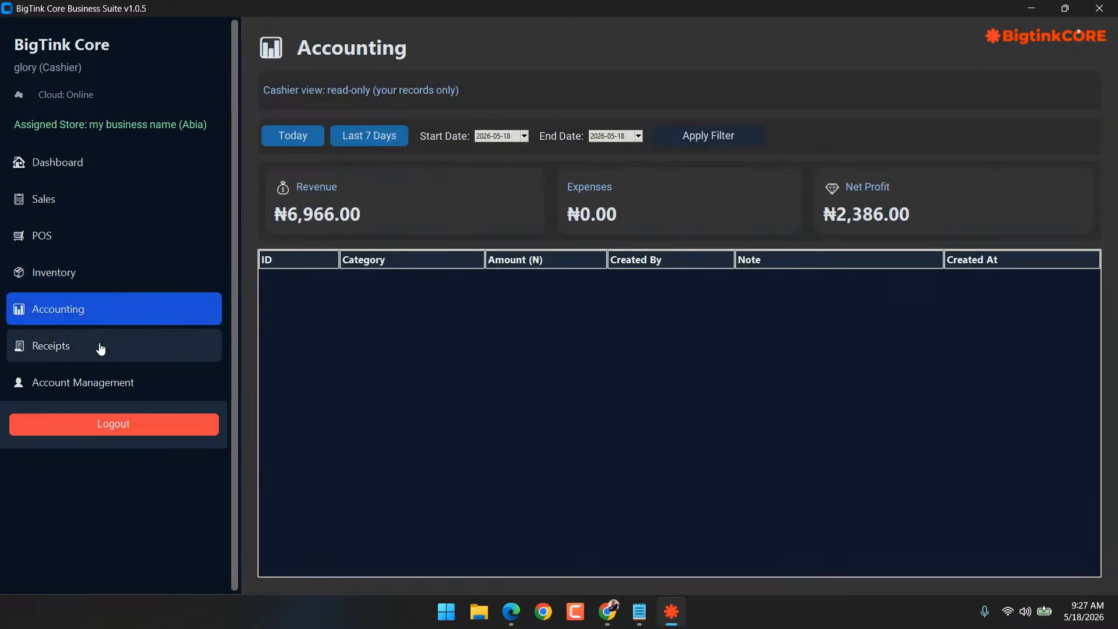
click(96, 353)
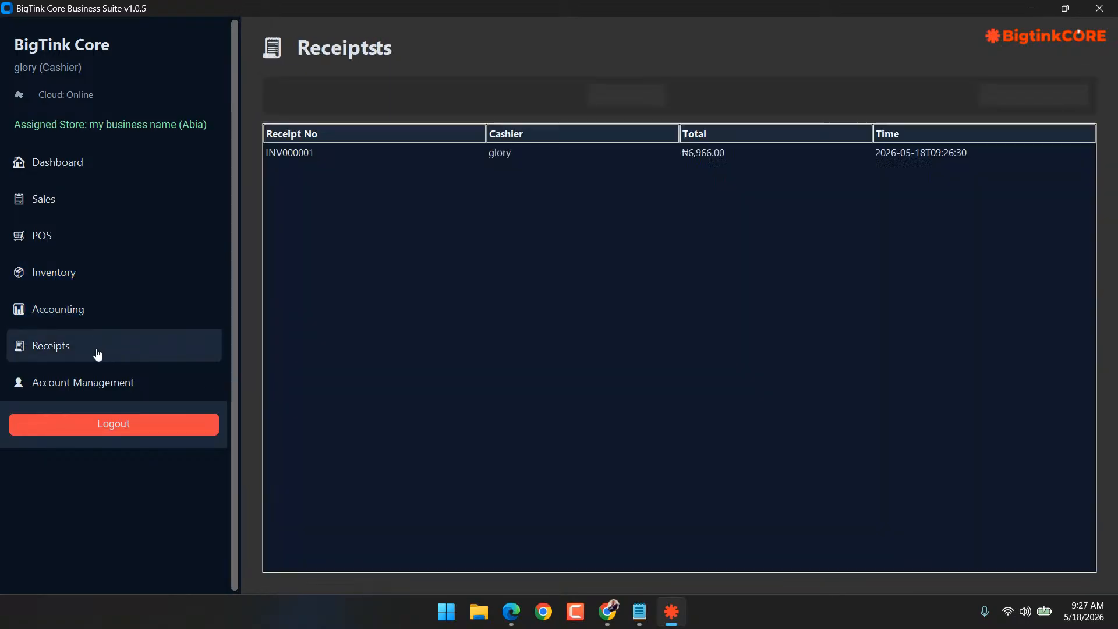
Open receipt INV000001 as a printable PDF, then go to Account Management.
click(444, 154)
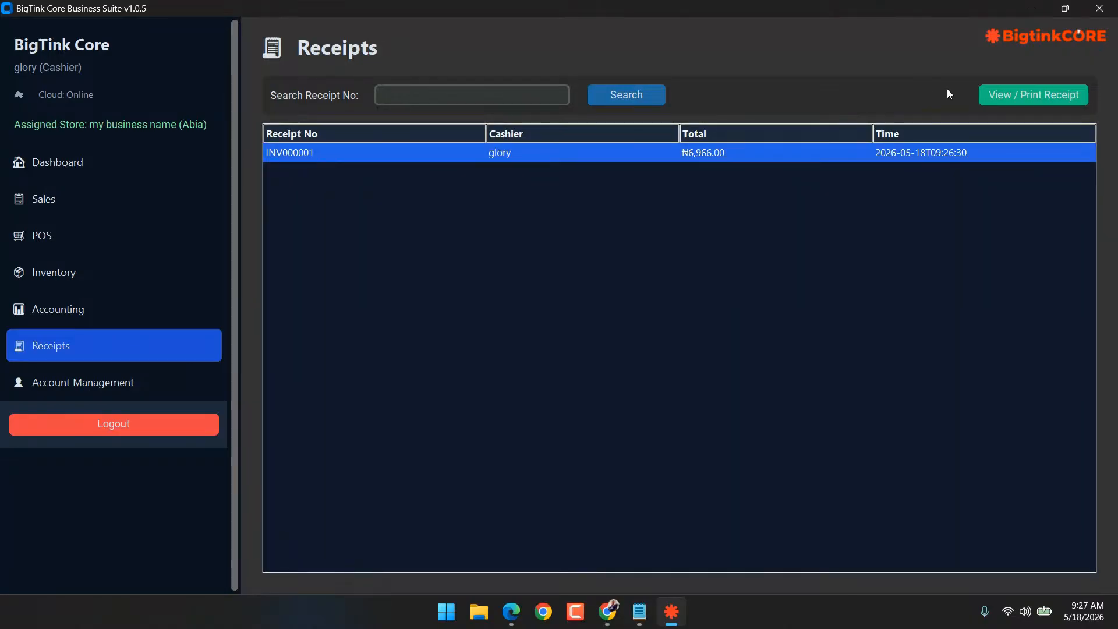
click(1010, 96)
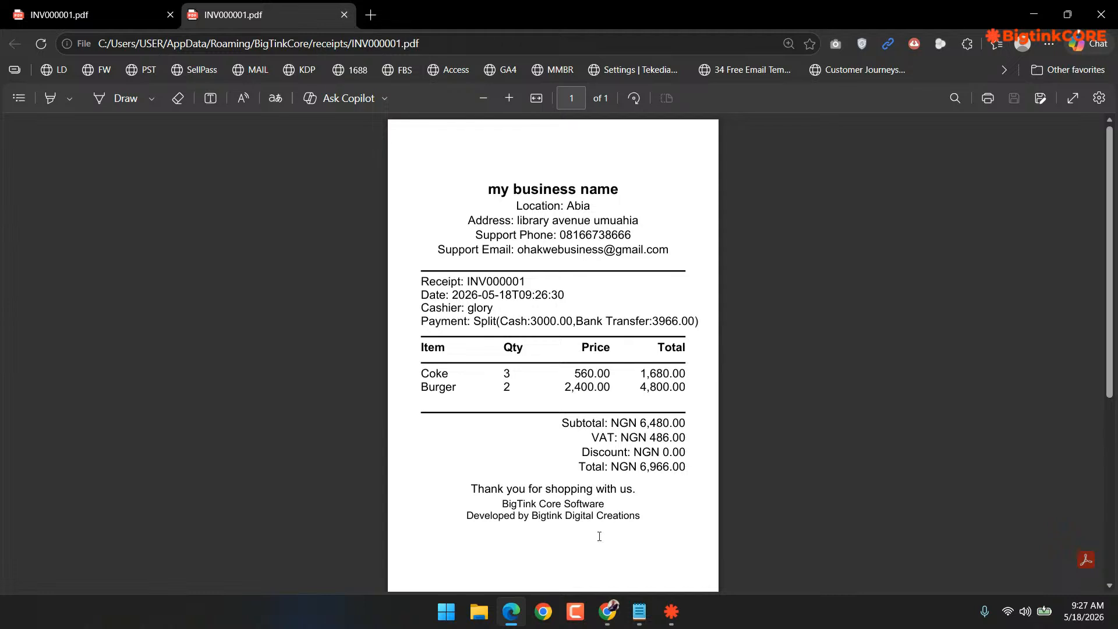
click(669, 622)
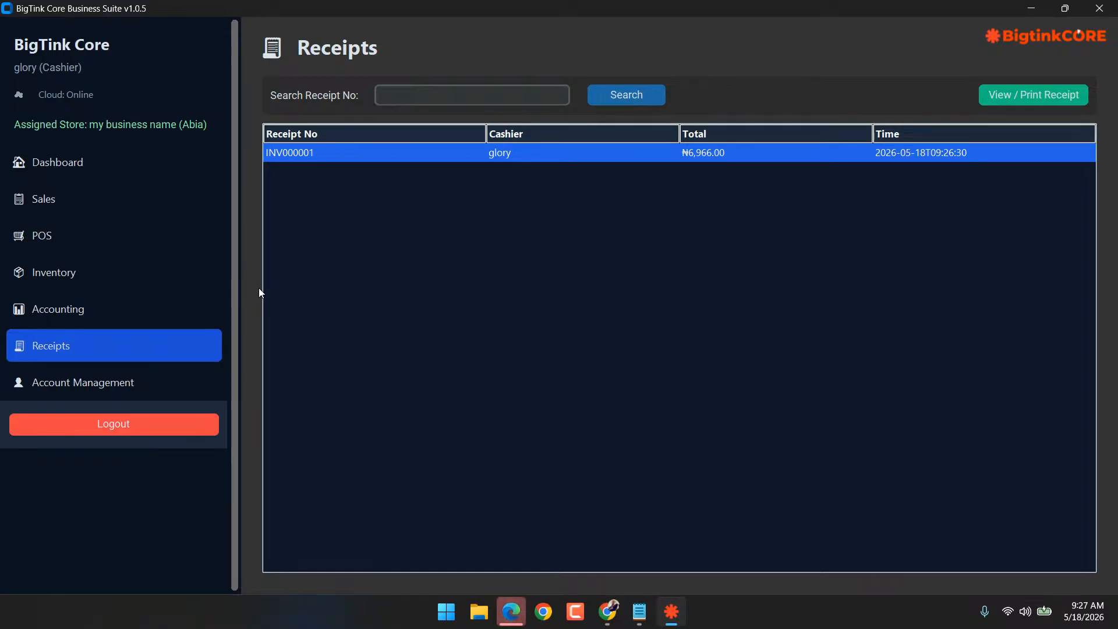
click(114, 383)
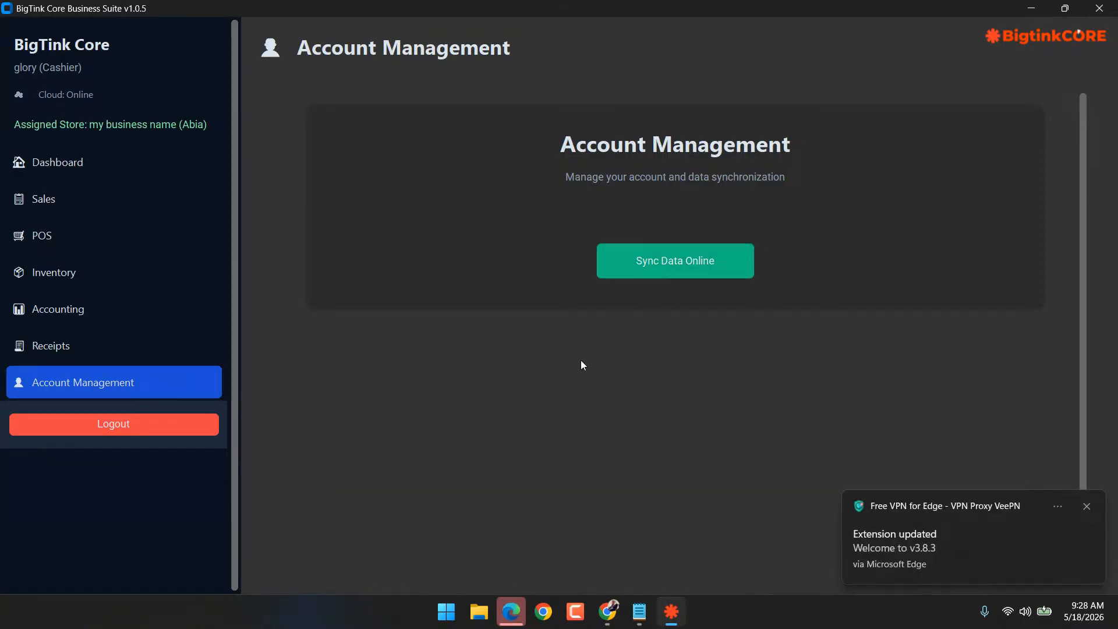
Run Sync Data Online, acknowledge the Cloud Sync Success, and return to the Dashboard.
click(1087, 506)
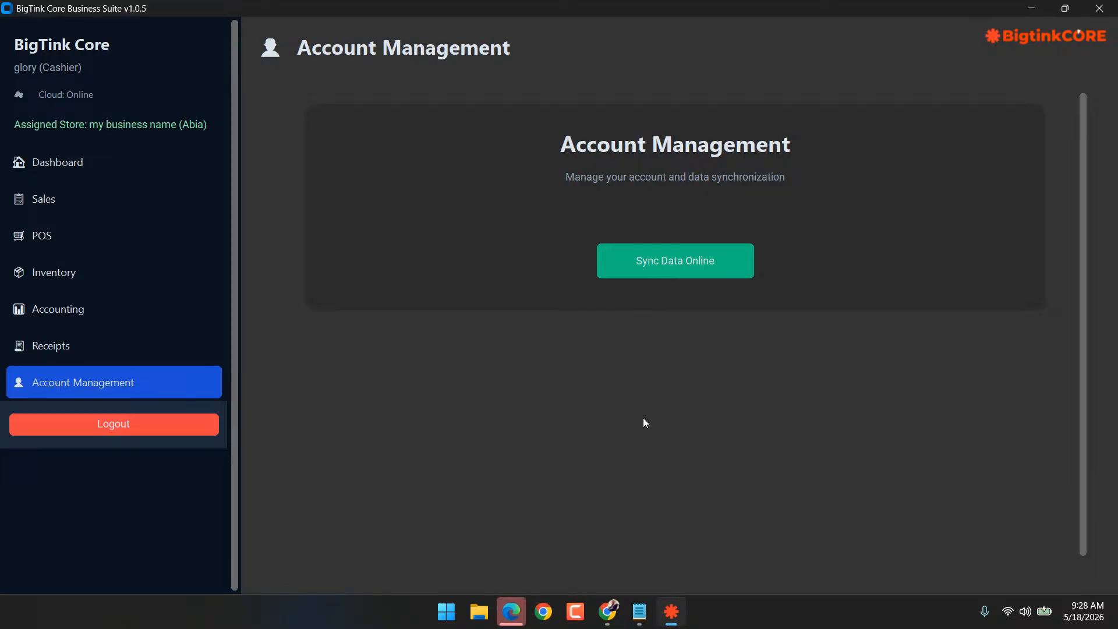
click(676, 274)
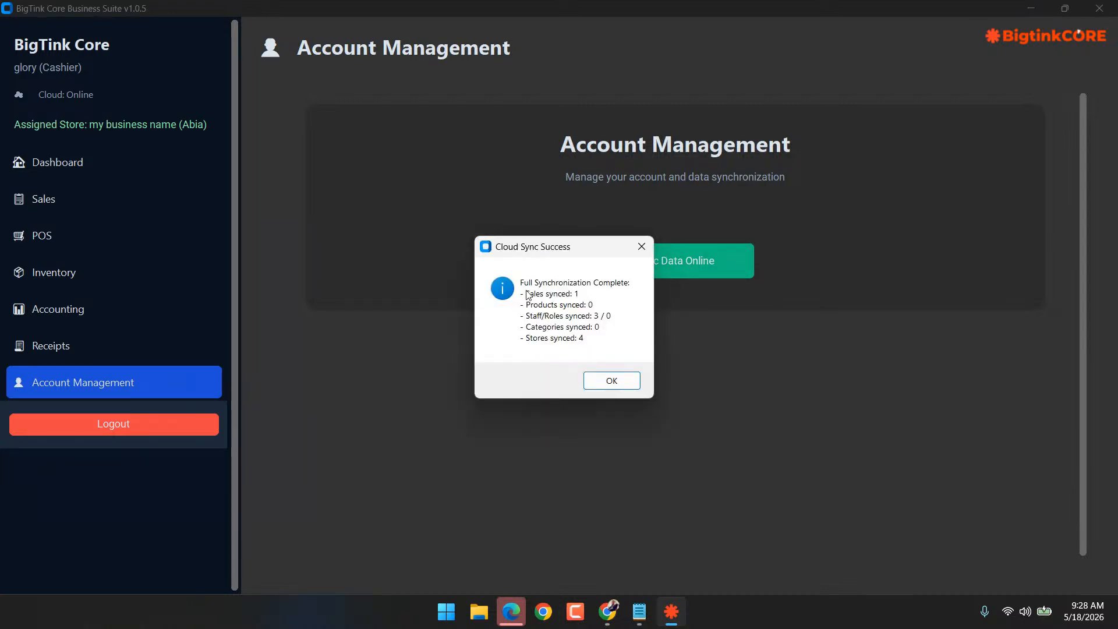
click(620, 383)
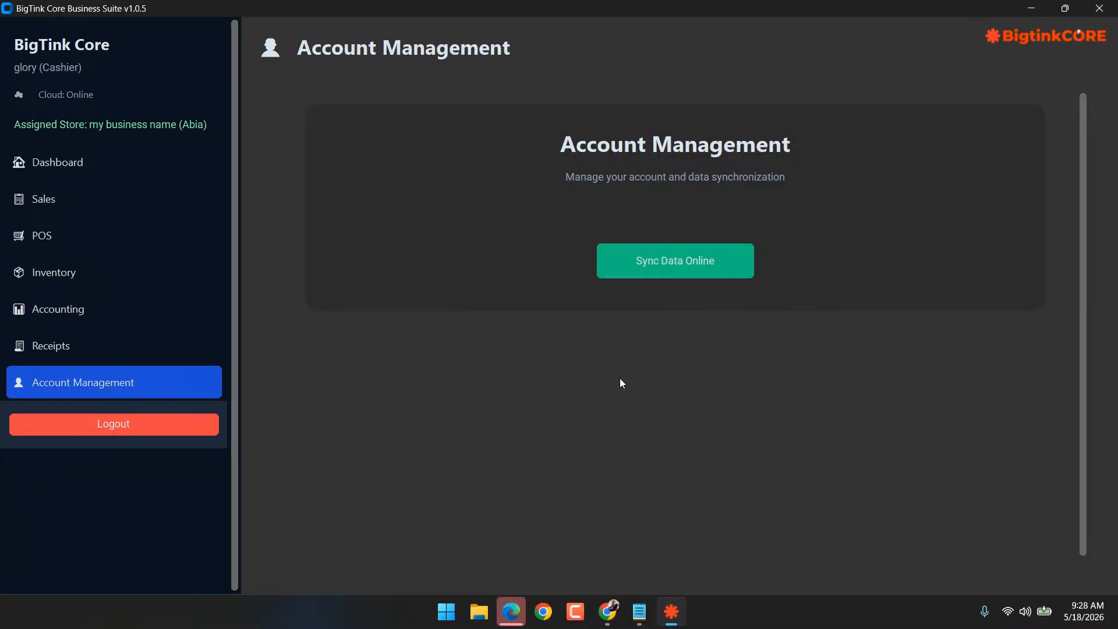
click(116, 164)
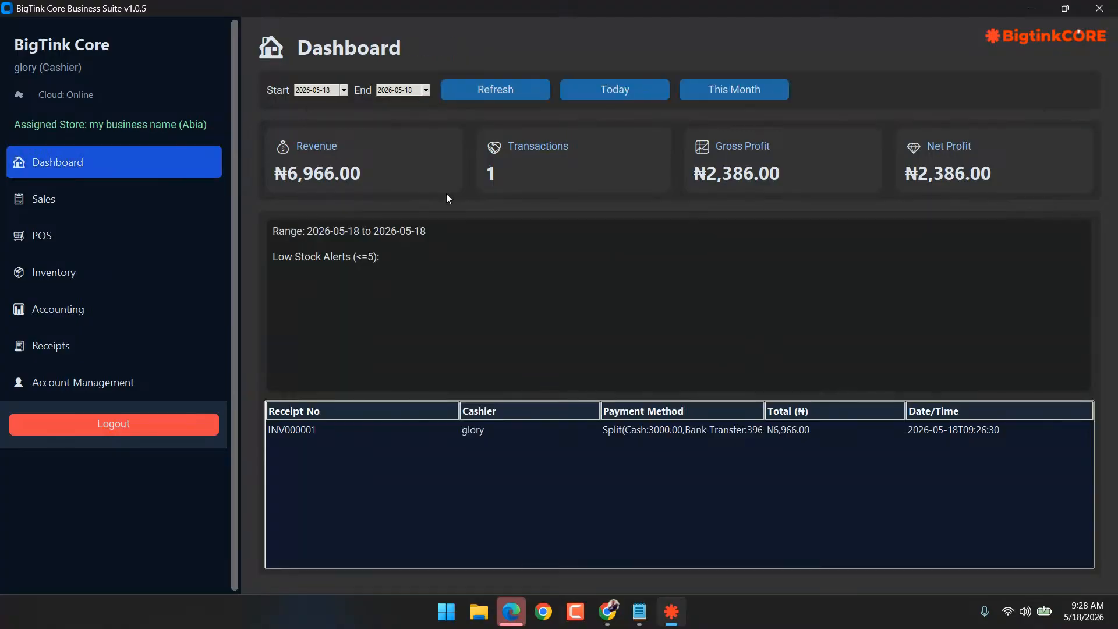
Exit the merchant portal and start signing in again with a saved email and reCAPTCHA.
mouse_move(622, 617)
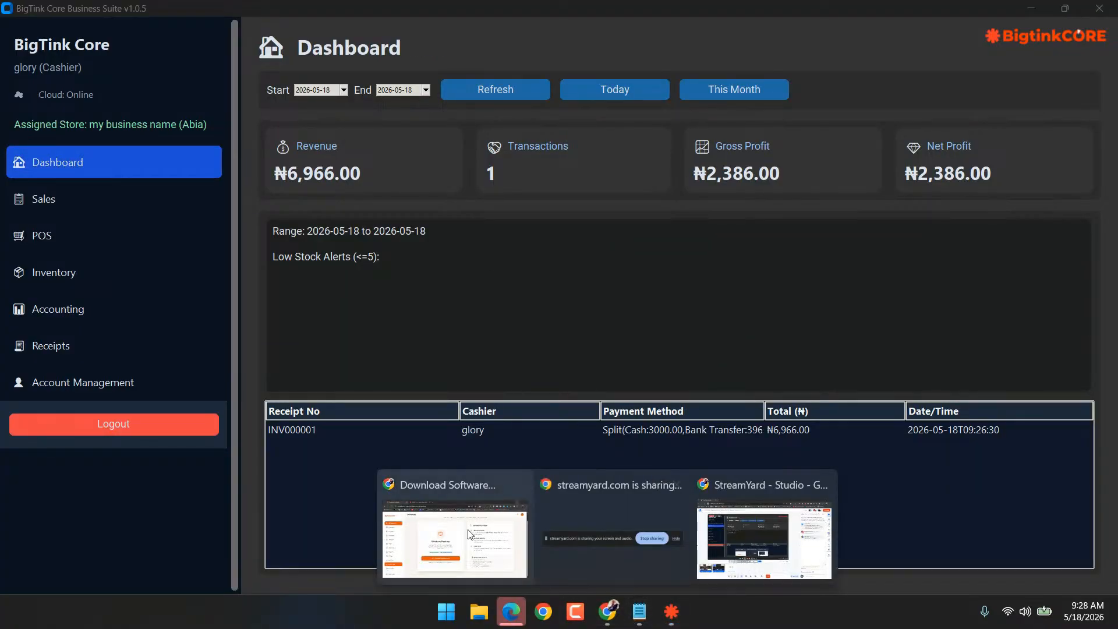
click(457, 524)
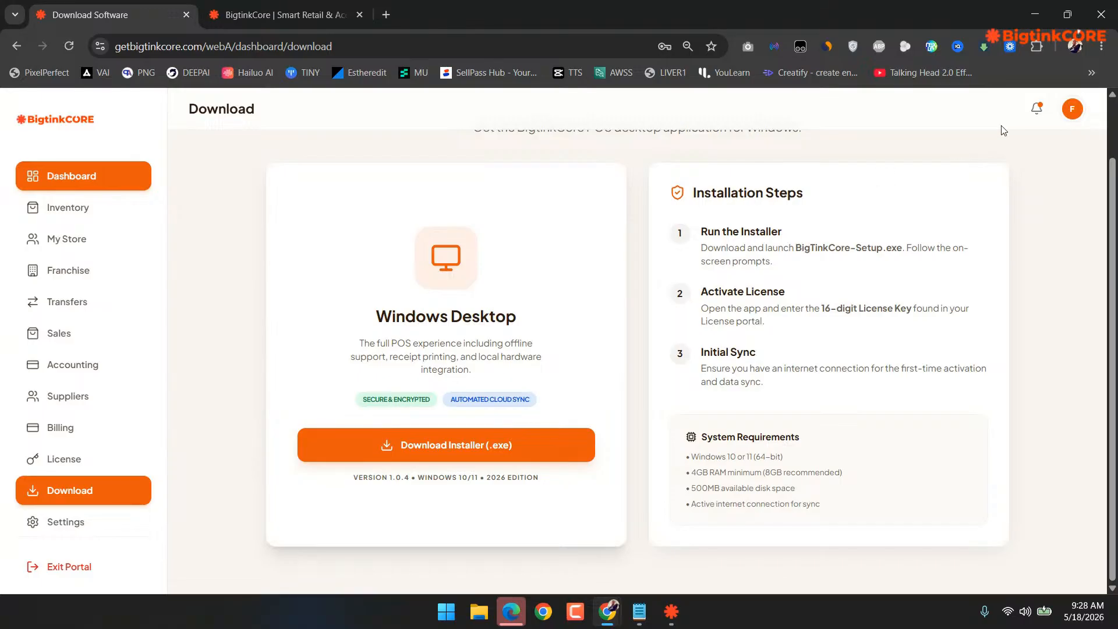
click(85, 524)
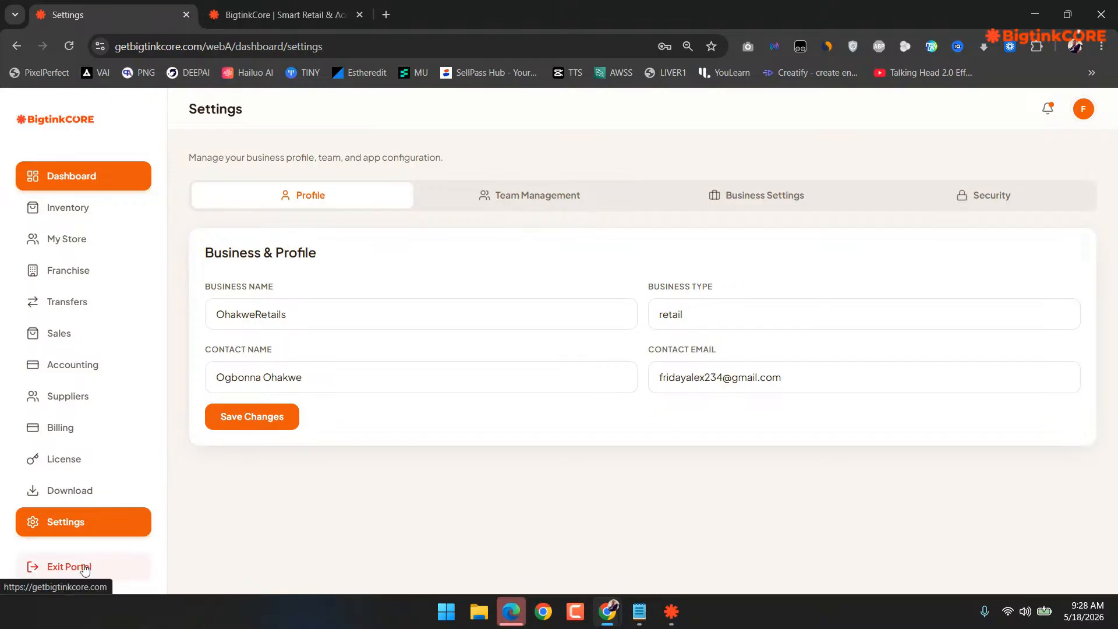
click(29, 567)
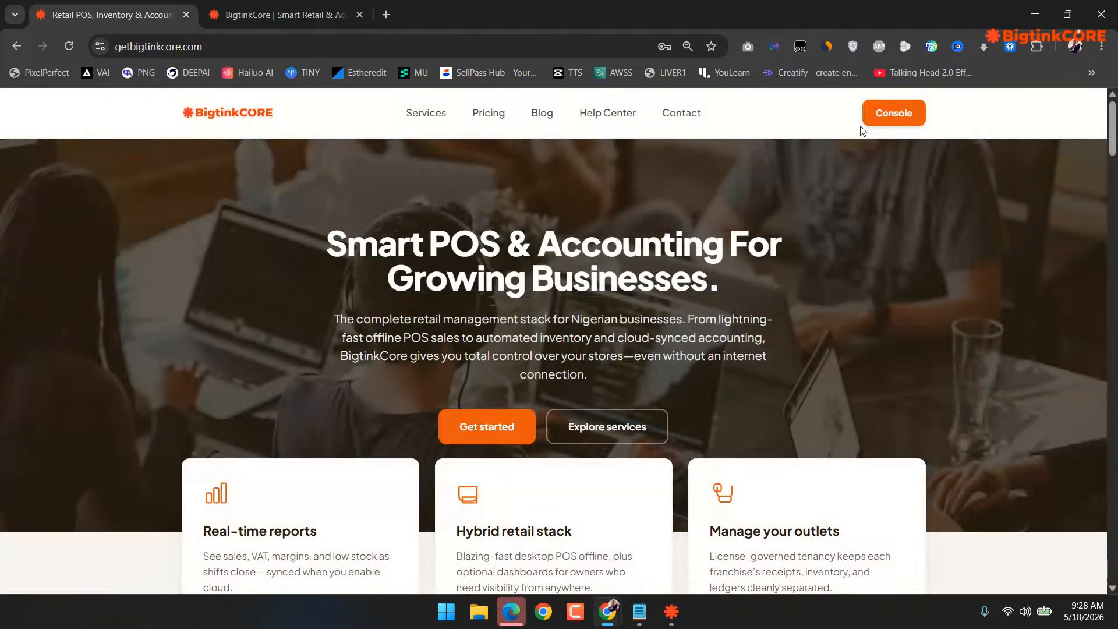
click(885, 116)
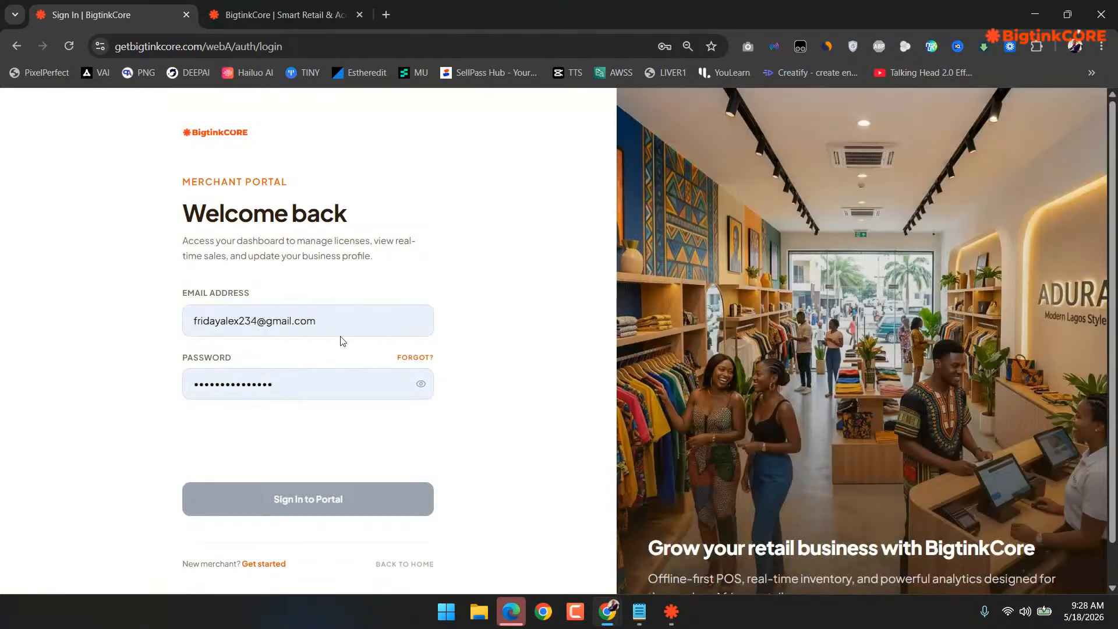
click(372, 320)
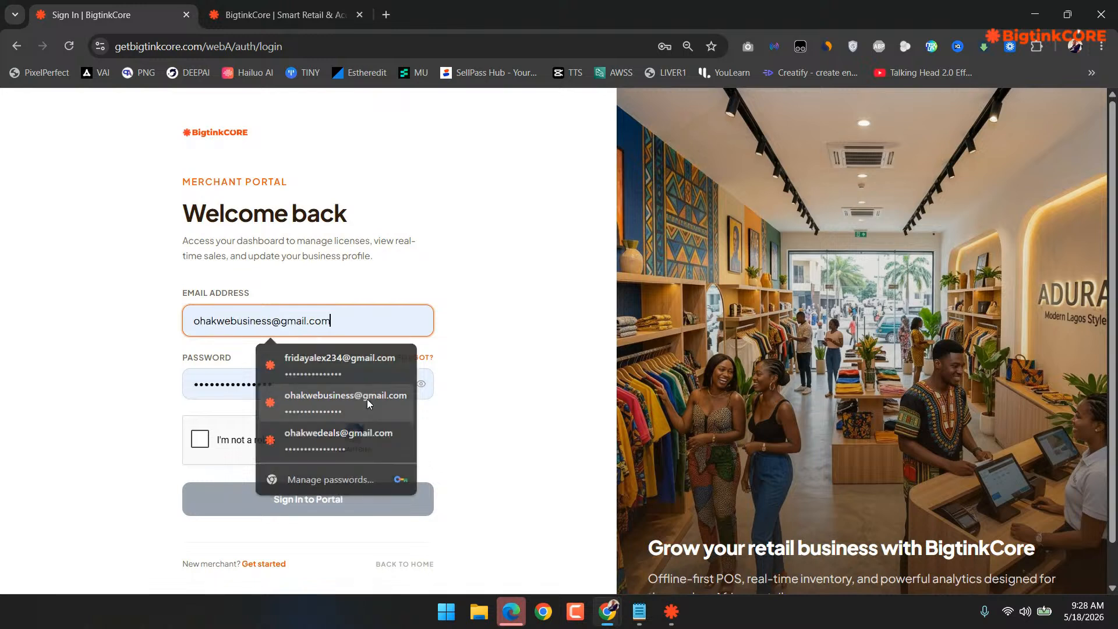
click(199, 442)
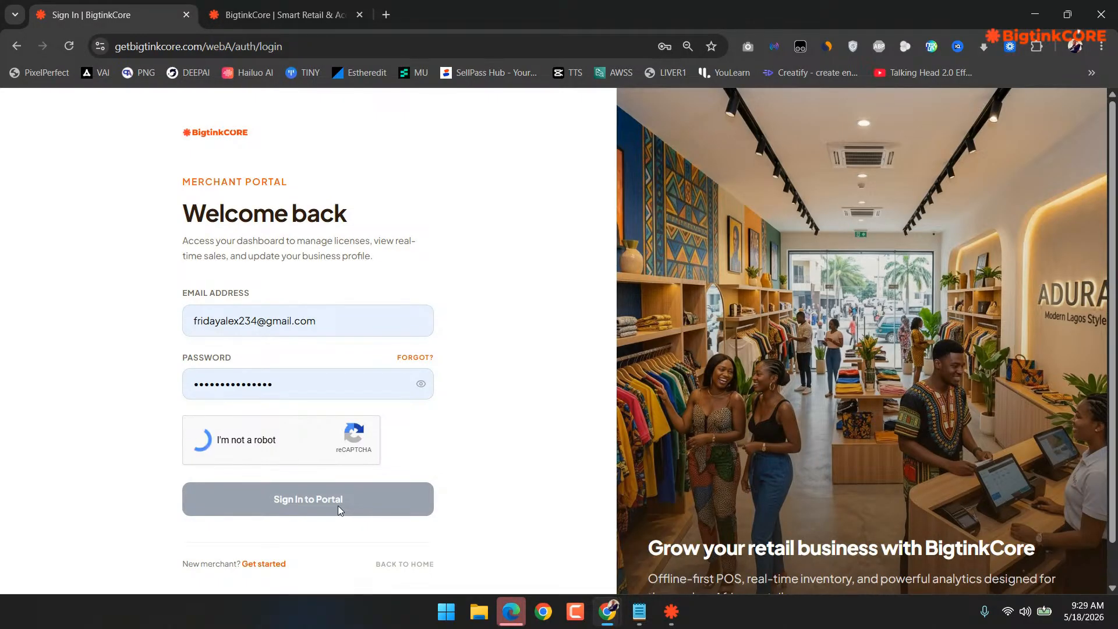
Close Edge's VPN update and duplicate receipt PDF tabs, then return to the portal sign-in page.
click(511, 611)
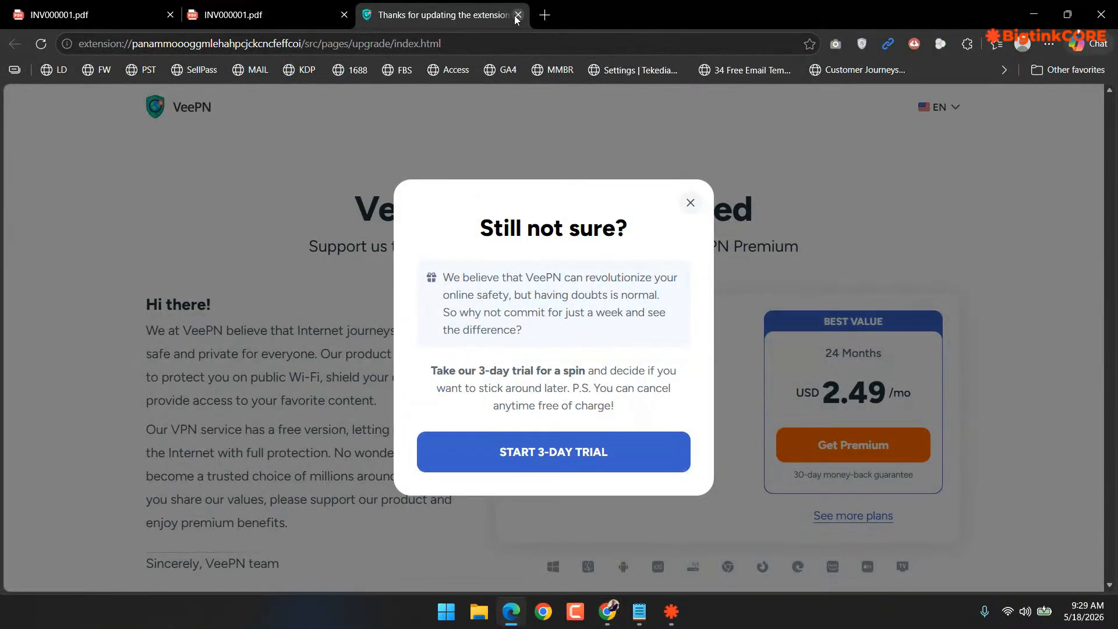
click(518, 16)
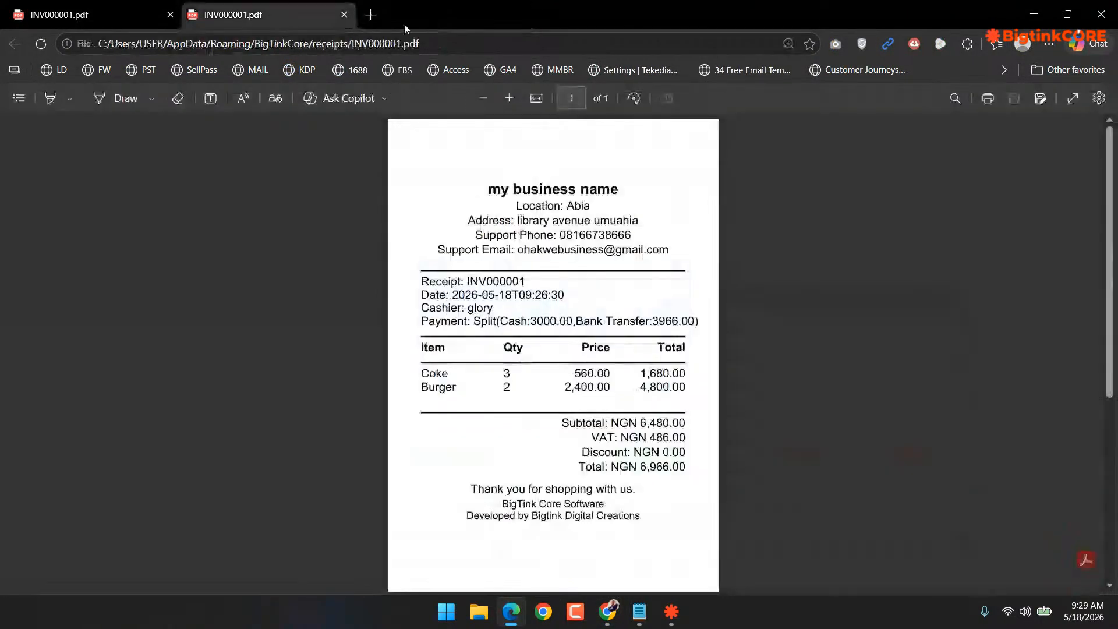
click(344, 14)
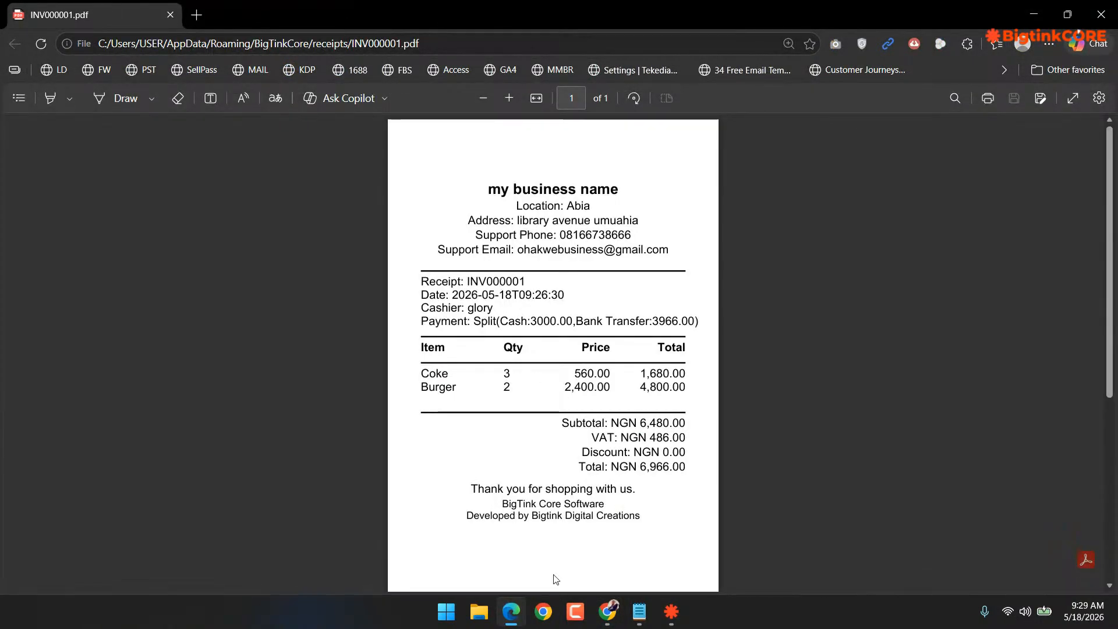
click(614, 610)
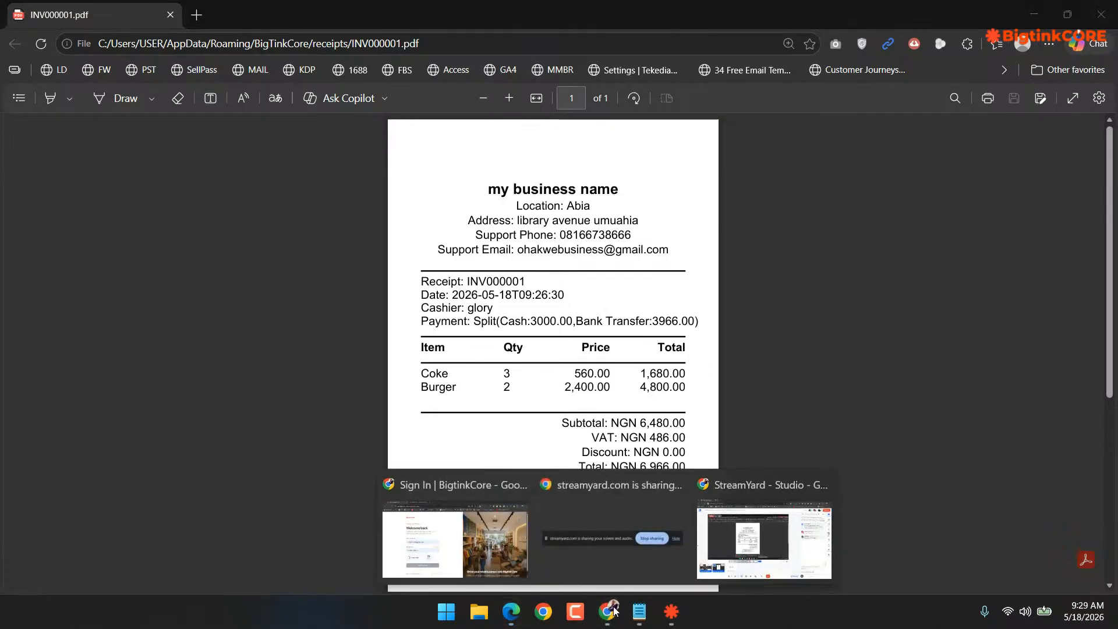
click(418, 553)
Dismiss the password breach warning, exit the portal and restart sign-in with the business email and reCAPTCHA.
click(286, 490)
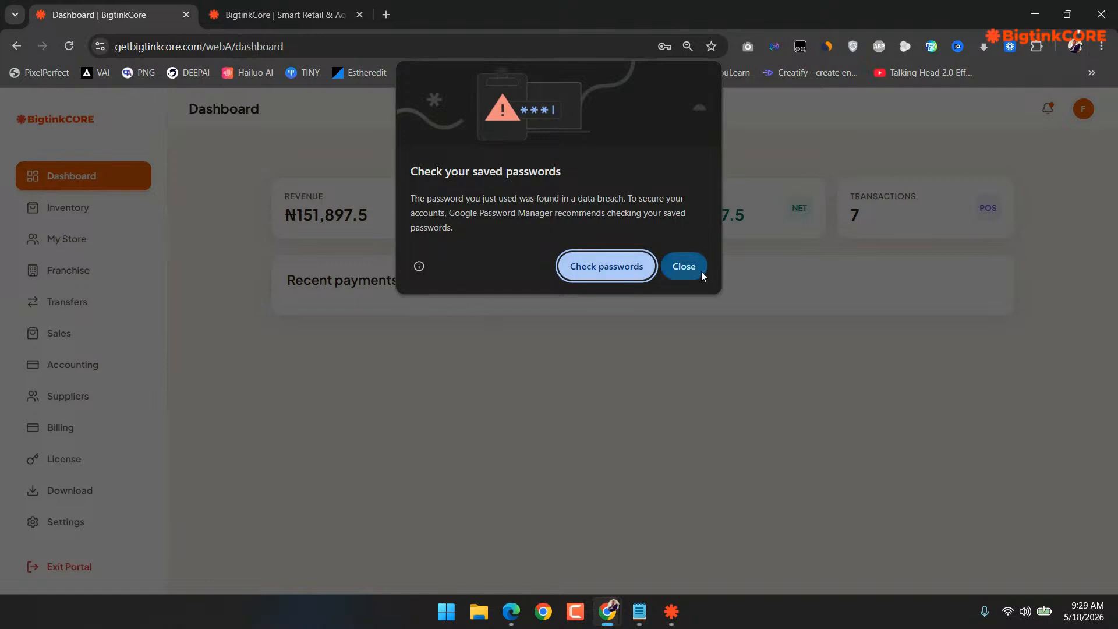
click(685, 266)
click(78, 522)
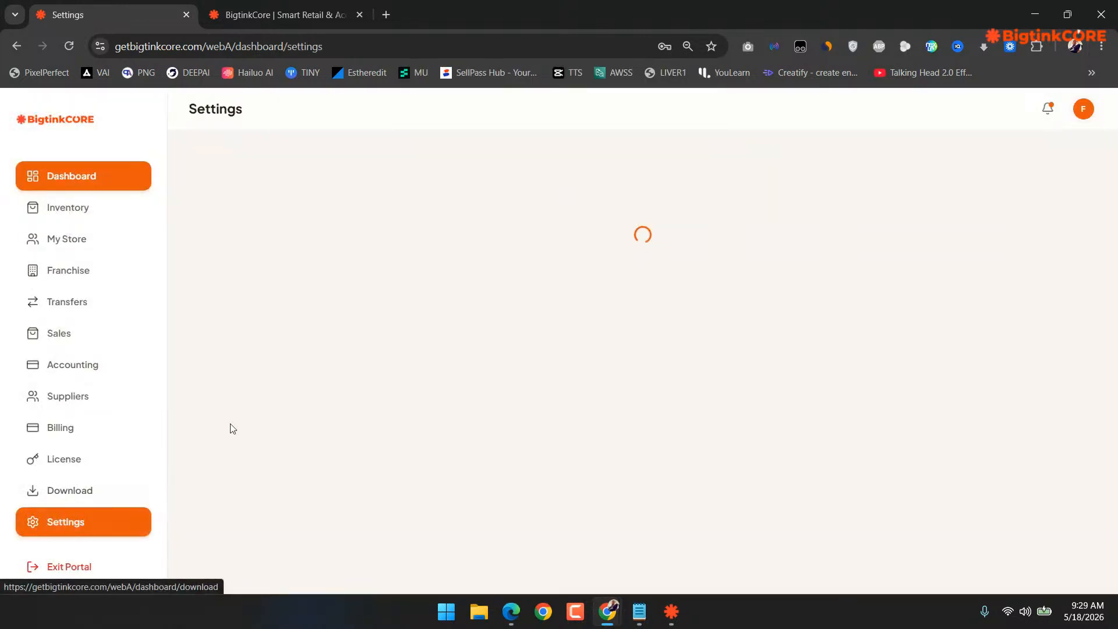
click(87, 568)
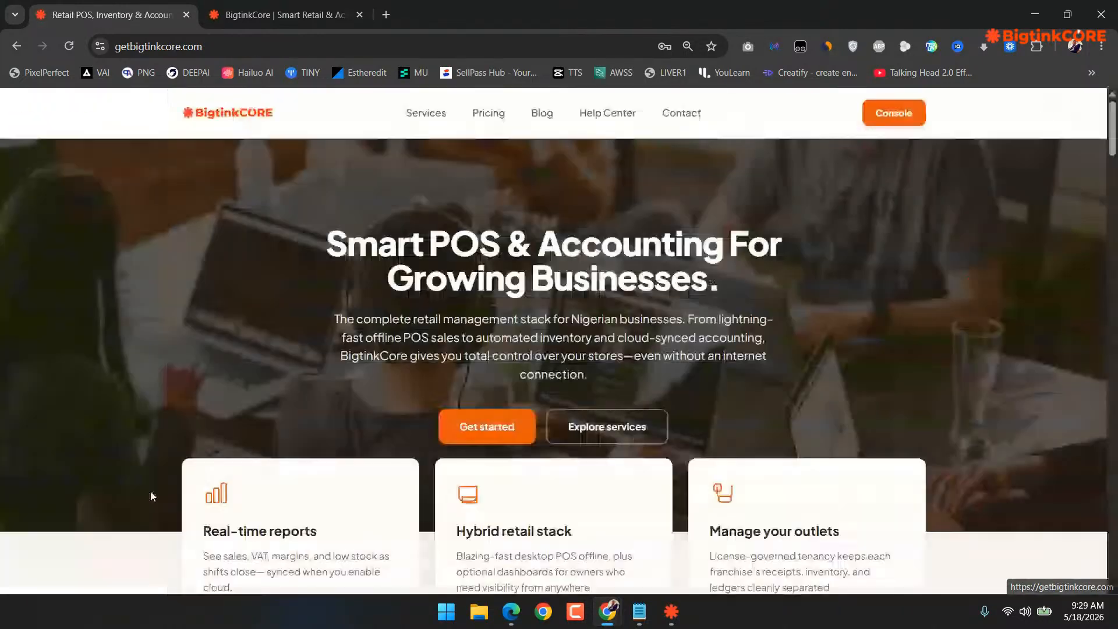
click(900, 118)
click(349, 322)
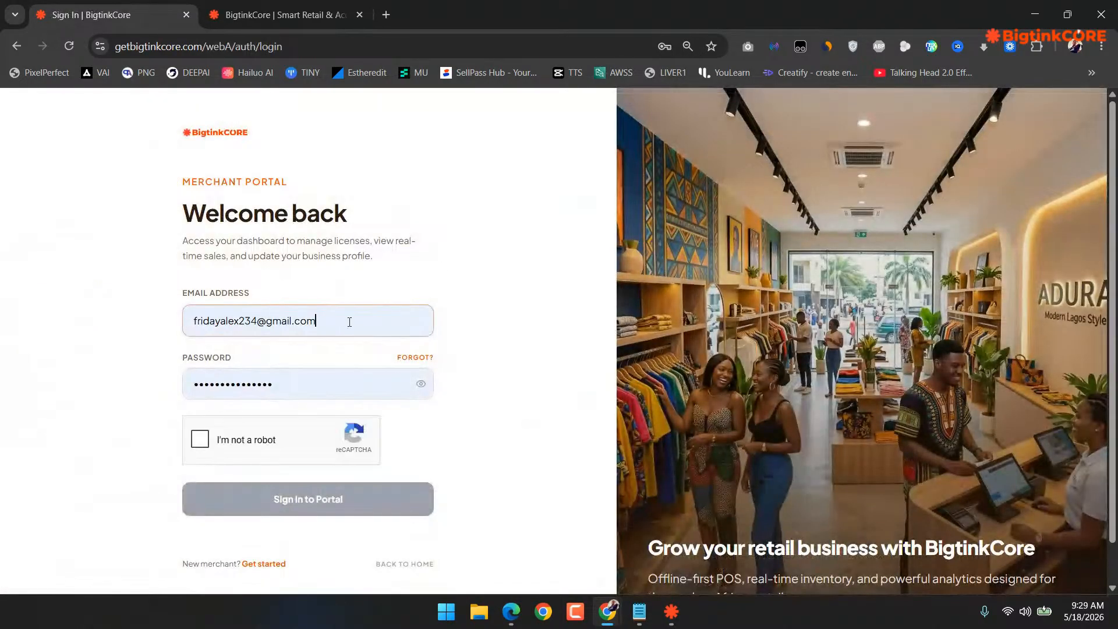
click(341, 397)
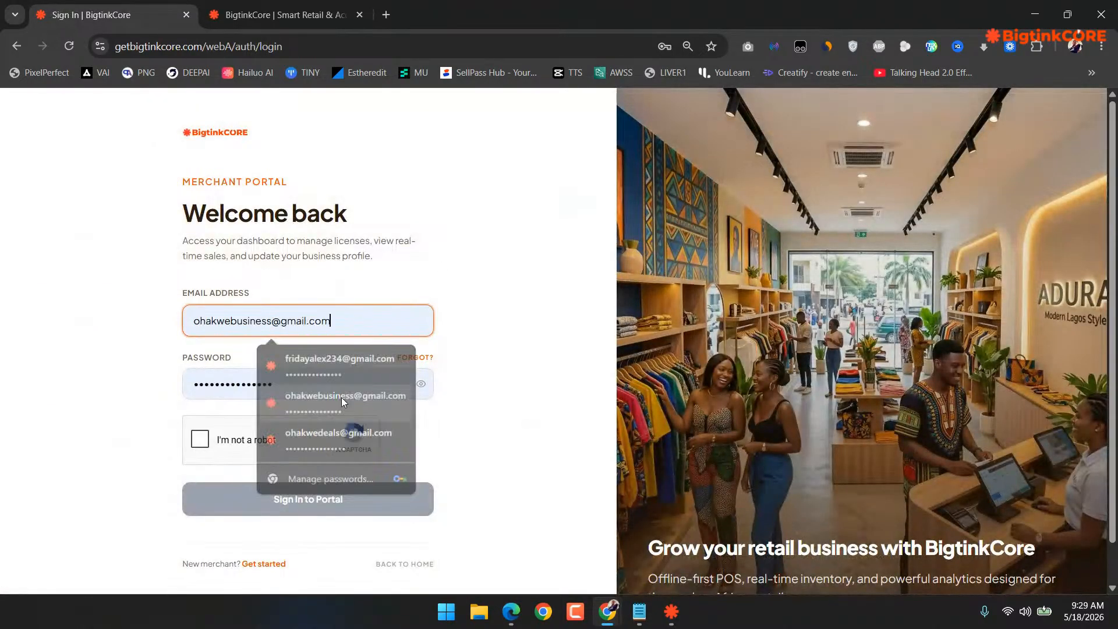
click(200, 440)
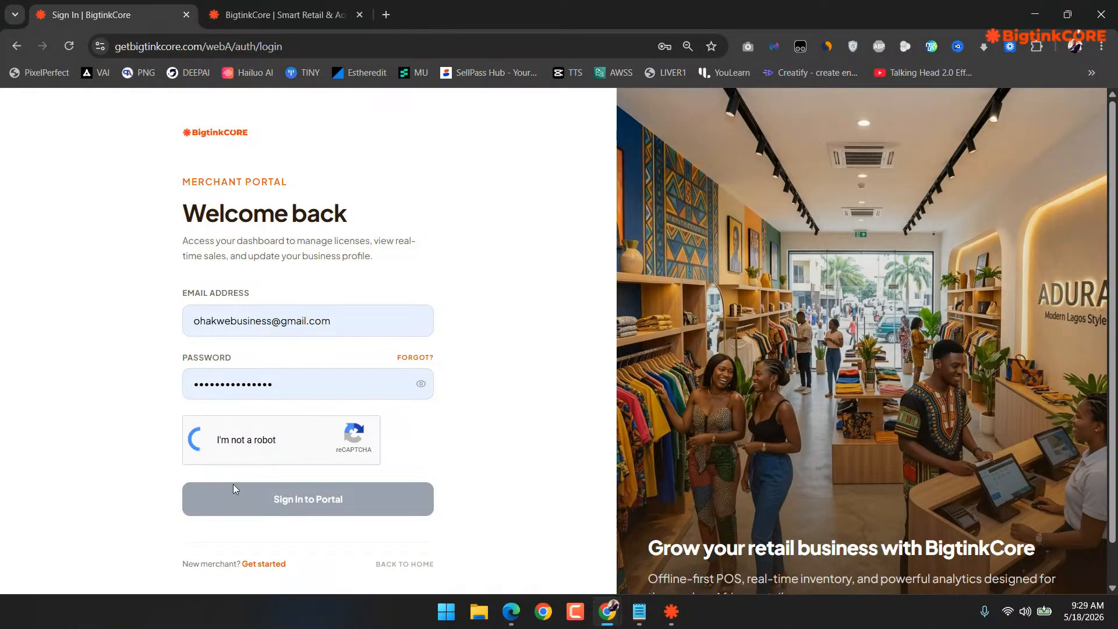
Reselect the business account's saved email, sign in to the portal and open Sales Records.
click(352, 319)
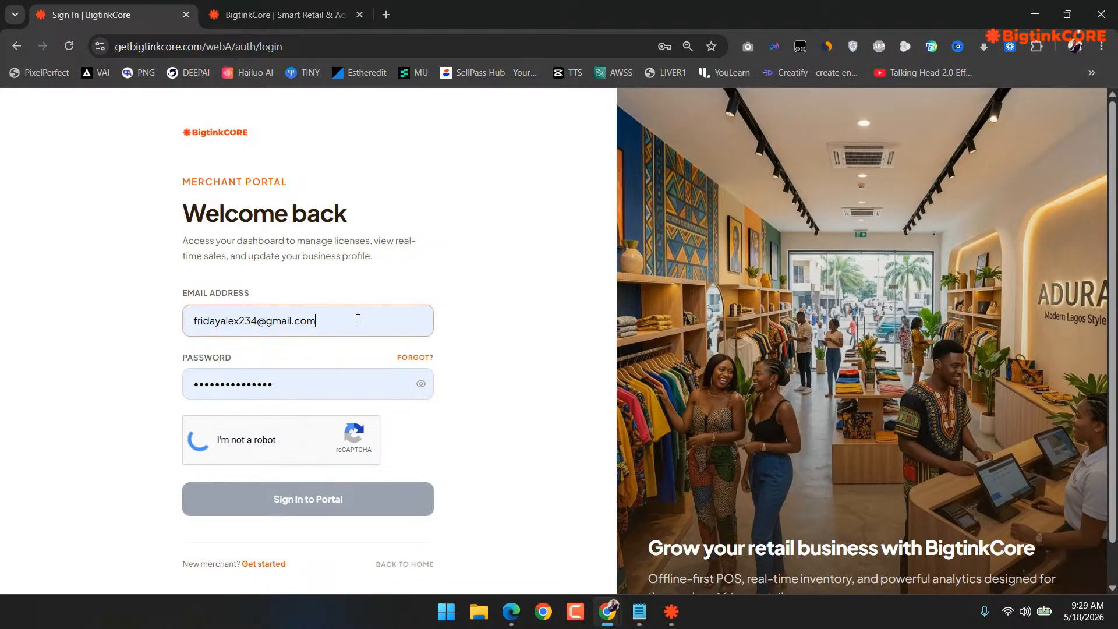
click(358, 319)
click(347, 402)
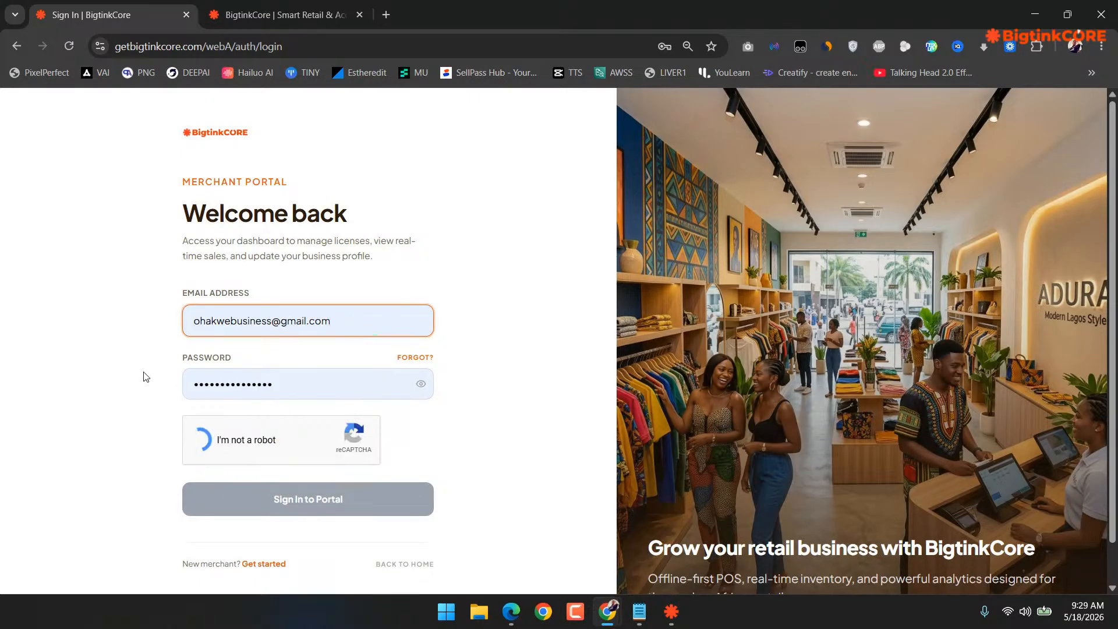
click(158, 361)
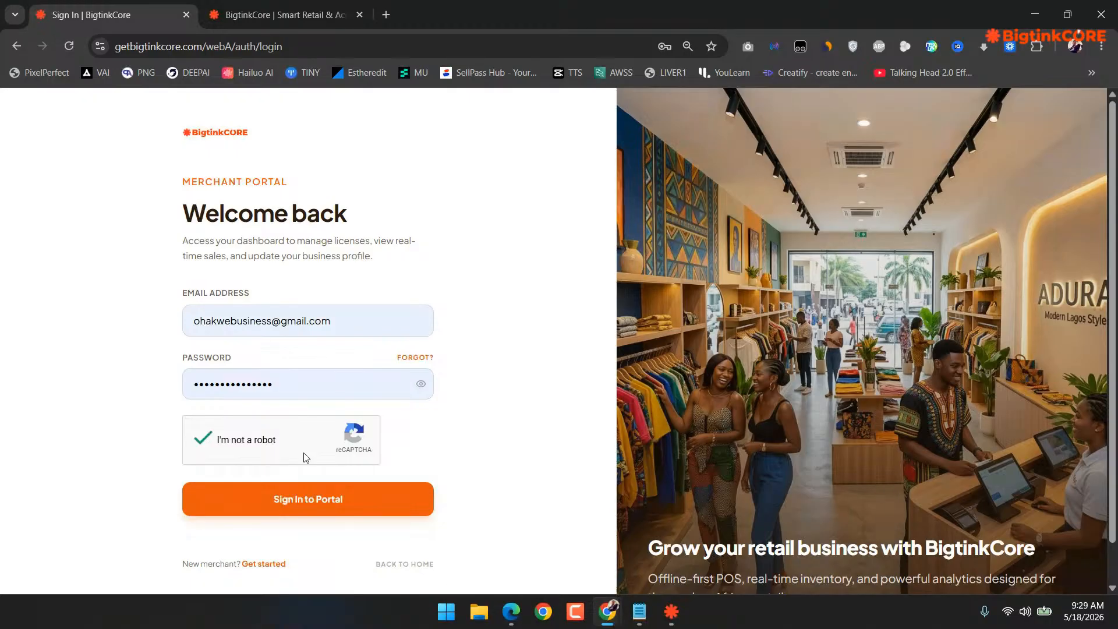
click(277, 498)
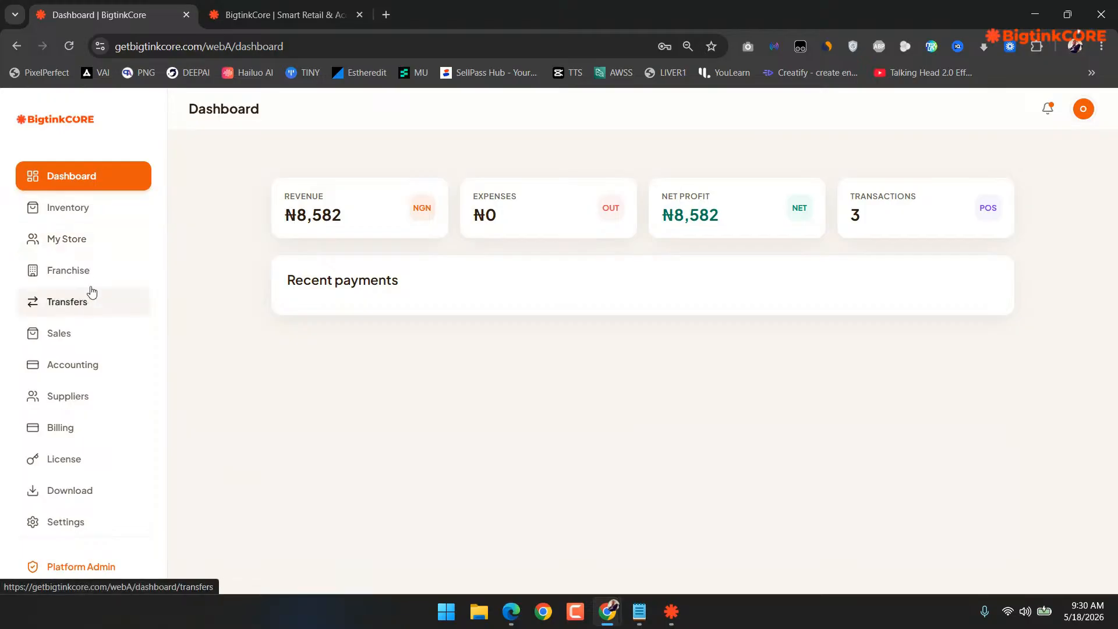
click(74, 332)
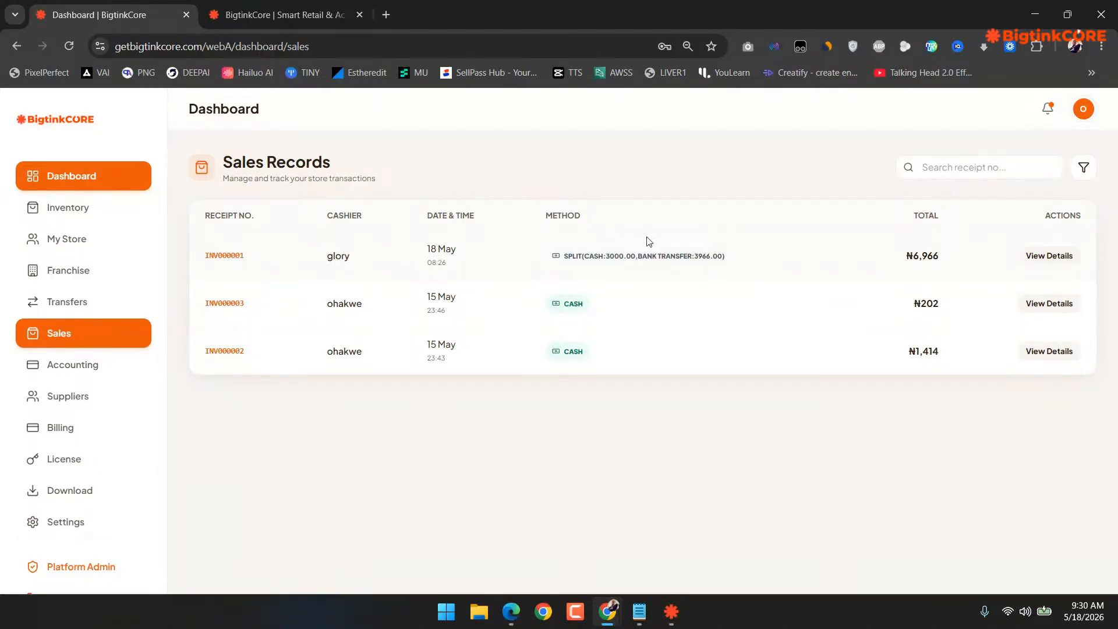
Open INV000001's details and highlight the Coke ₦1,680 and Burger ₦4,800 line totals and cashier.
click(1043, 257)
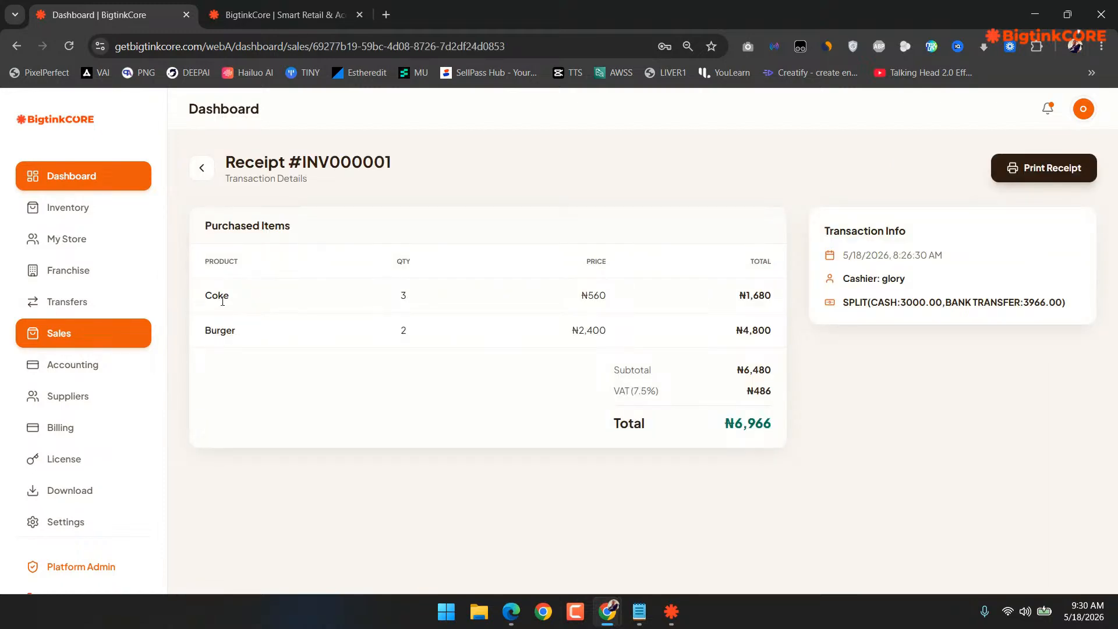
double_click(756, 295)
double_click(756, 330)
click(914, 366)
triple_click(850, 283)
click(926, 291)
Highlight the cash and bank transfer split, the transaction date, and the ₦6,966 total.
drag(840, 309, 1061, 303)
click(907, 303)
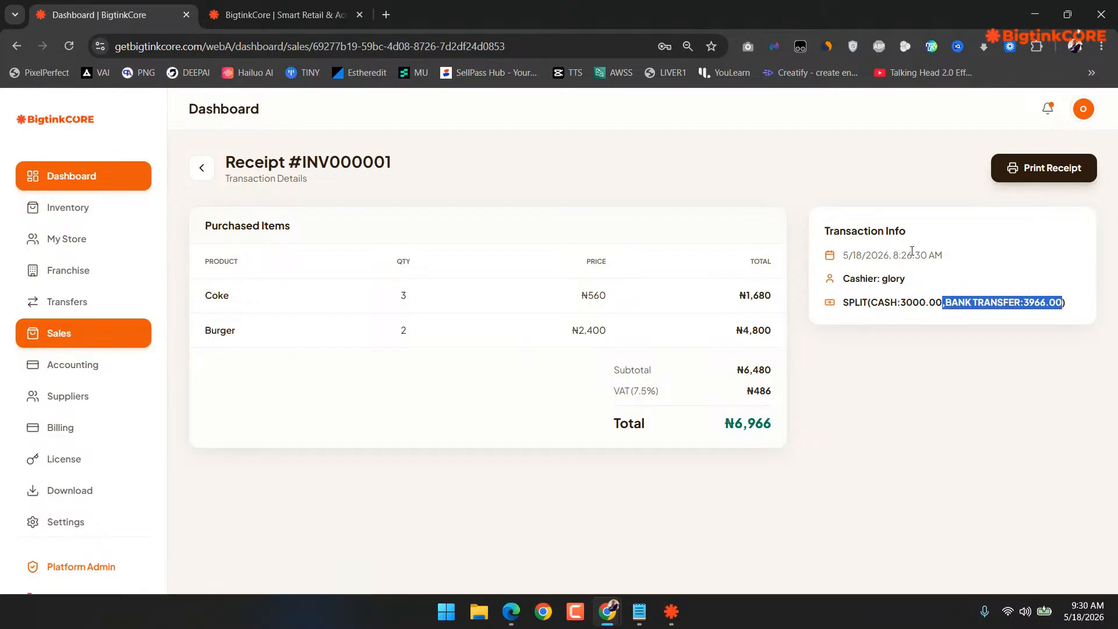
drag(900, 255, 939, 255)
click(790, 267)
double_click(699, 427)
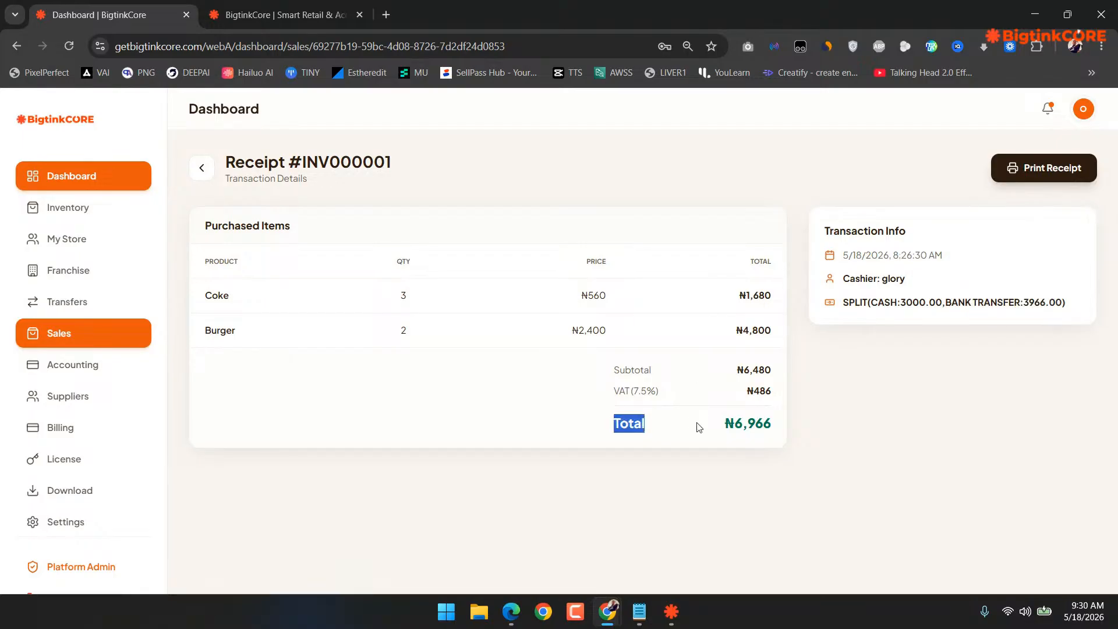
drag(699, 427, 784, 428)
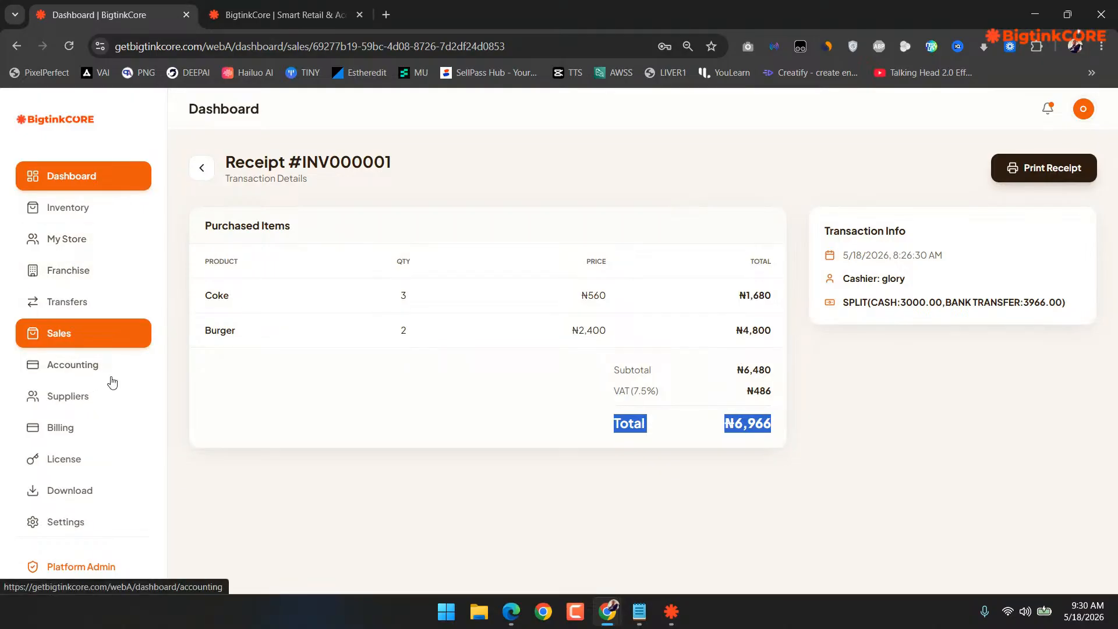
Visit the Inventory, Suppliers, Sales, Franchise, License and My Store pages, then switch to the Starter checkout tab.
click(95, 216)
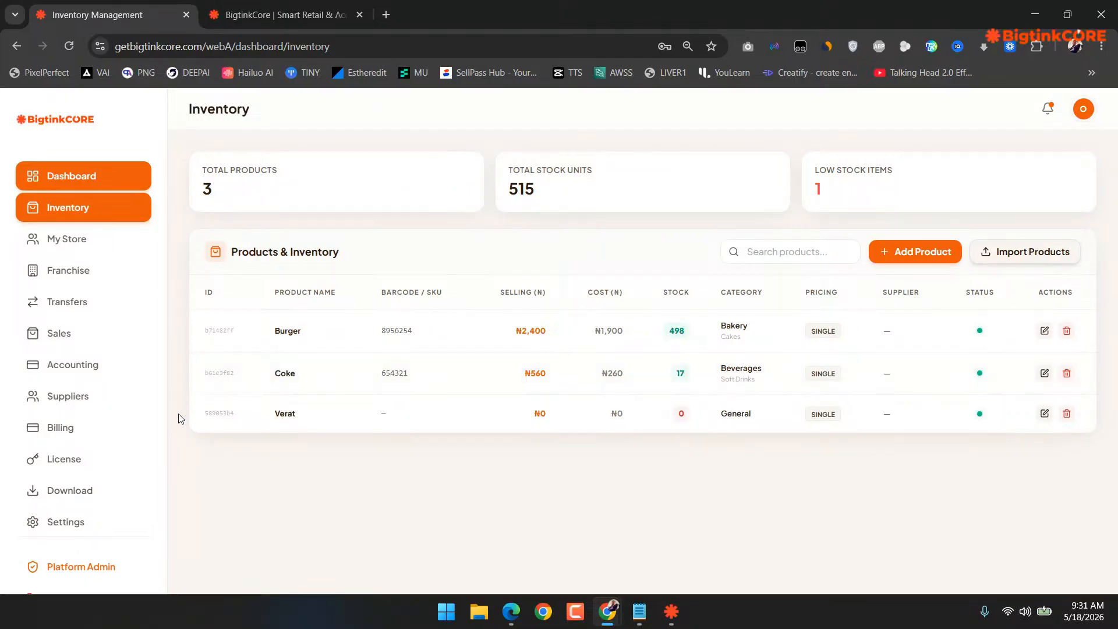
click(92, 399)
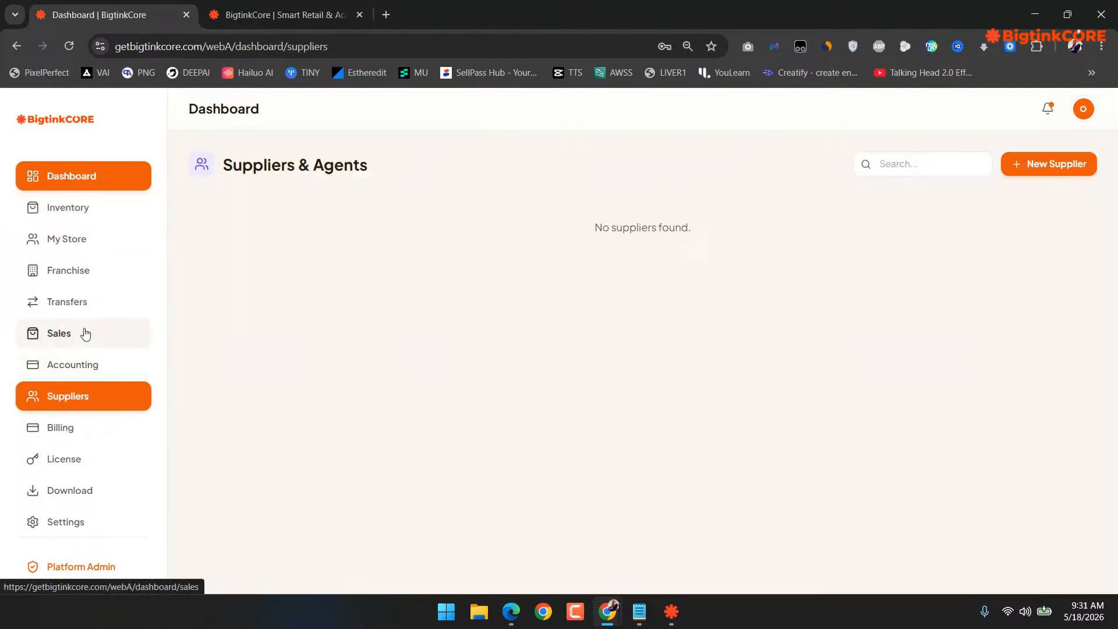
click(88, 335)
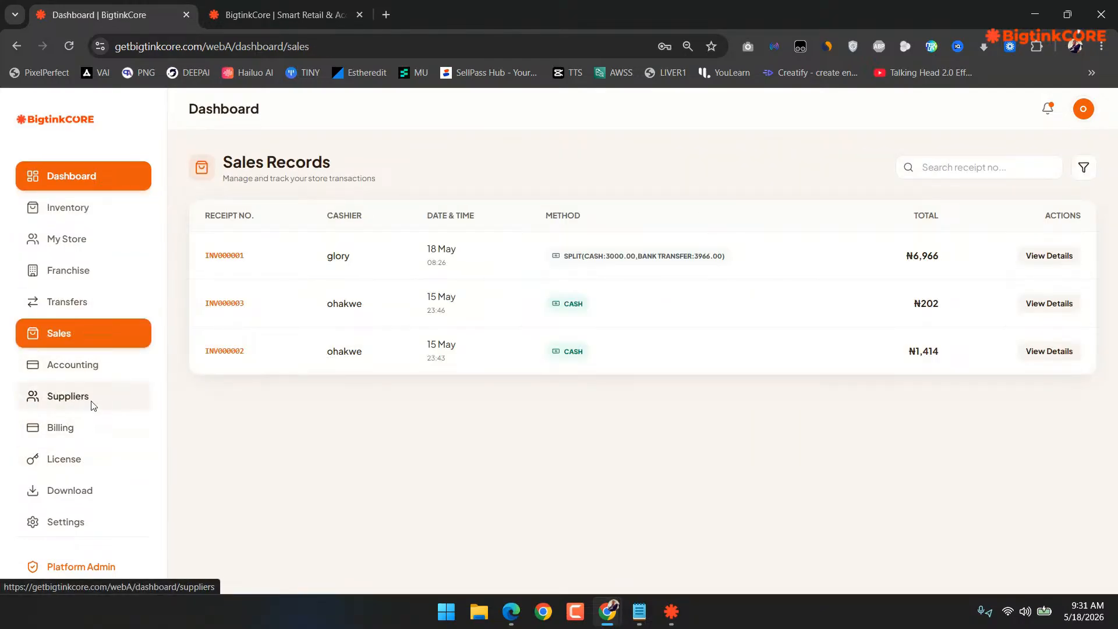
click(89, 405)
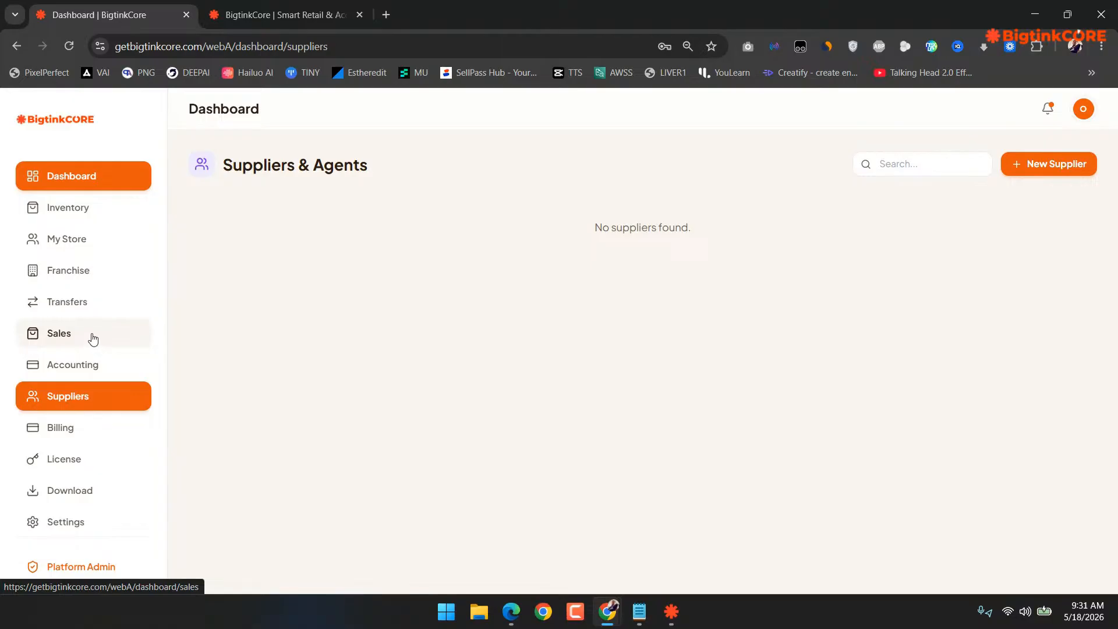
click(93, 337)
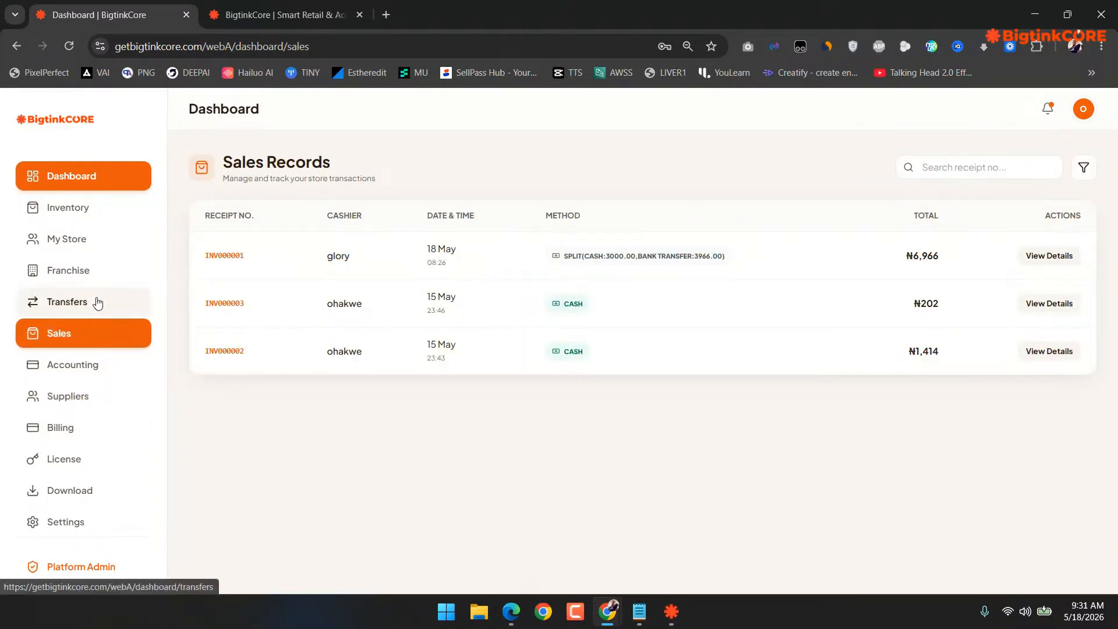
click(95, 274)
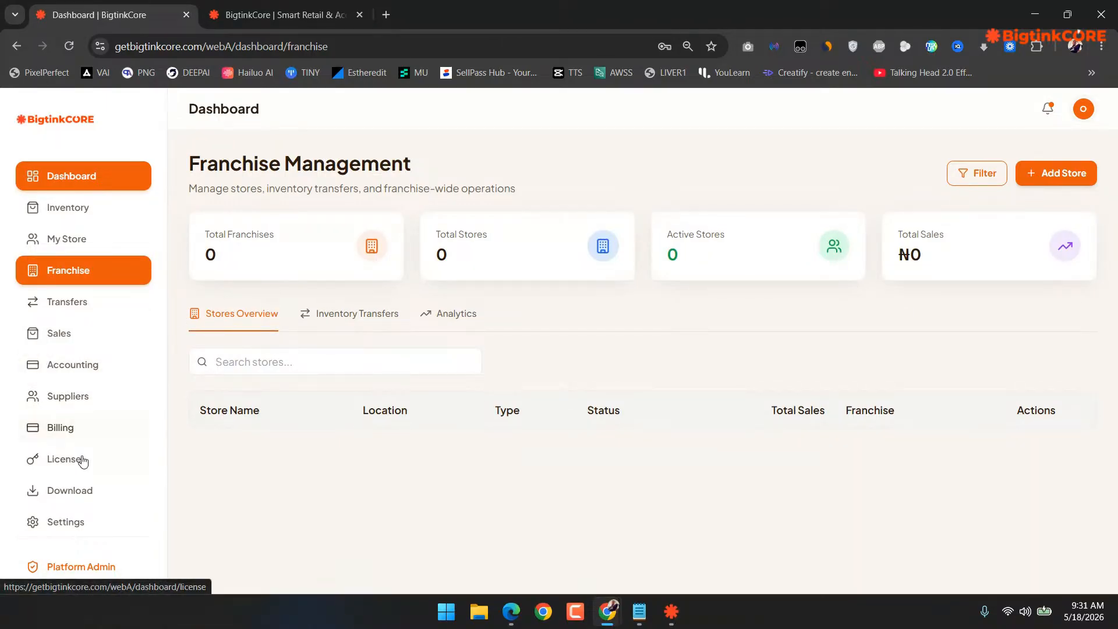
click(92, 470)
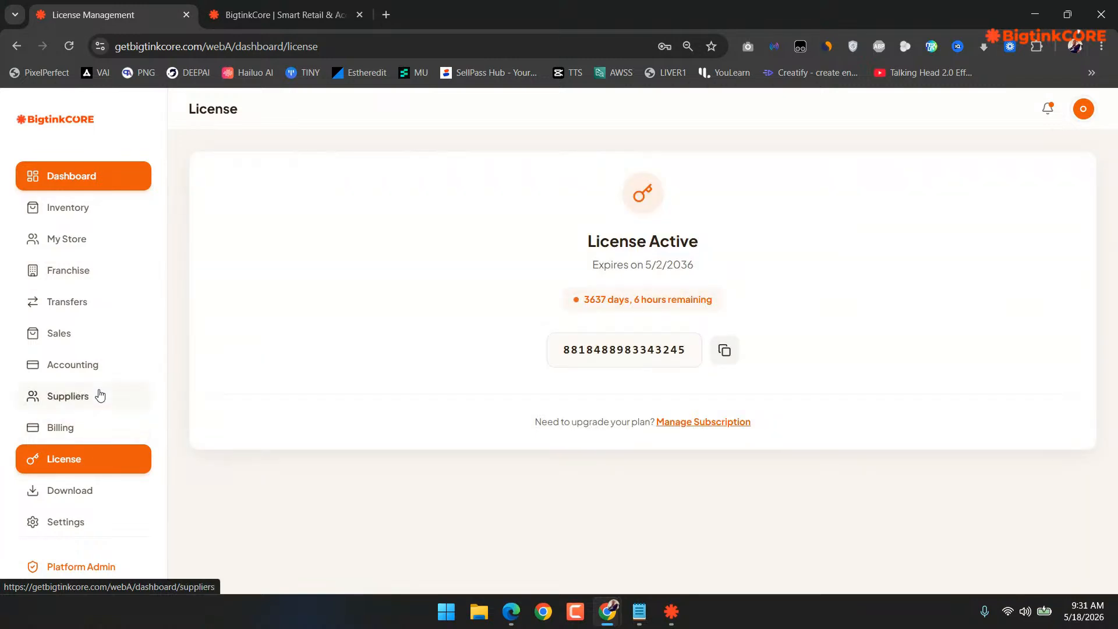
click(76, 239)
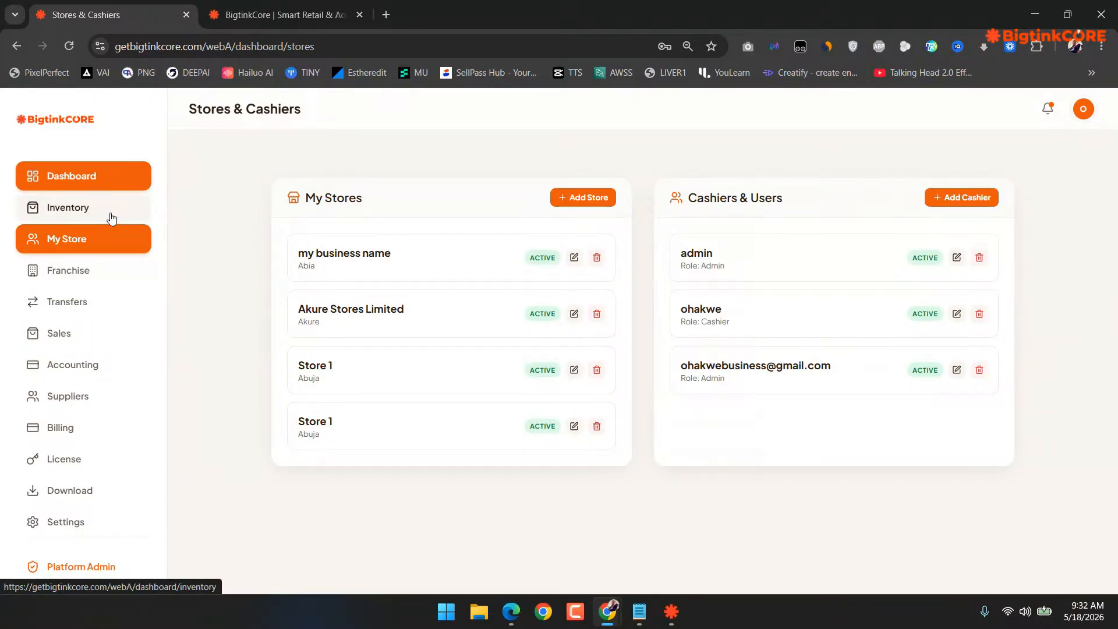
click(112, 218)
click(252, 4)
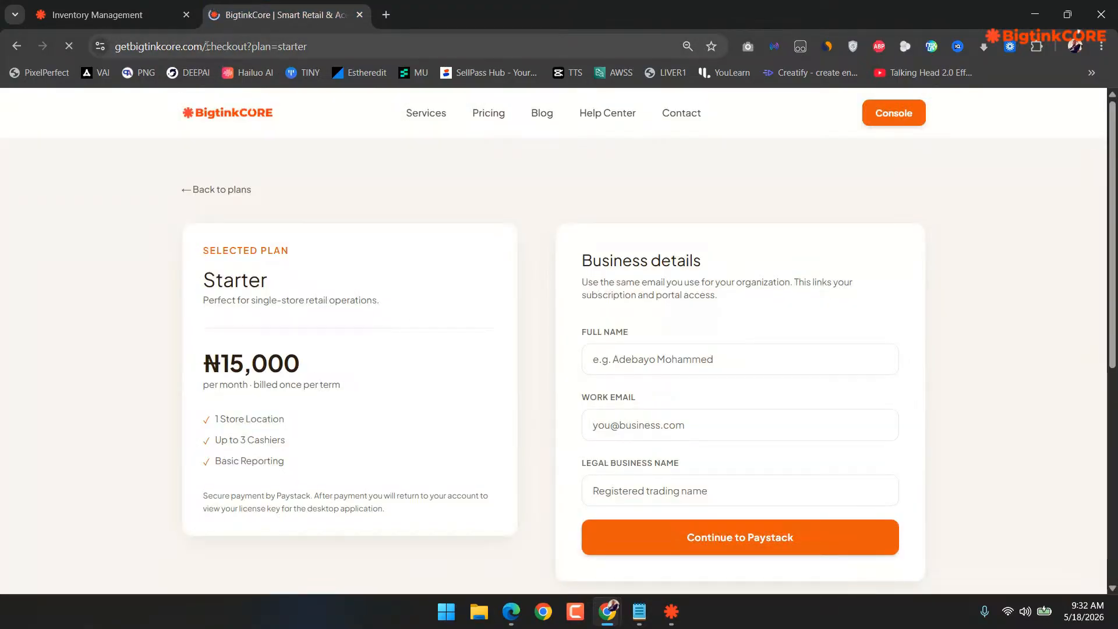
Remove the checkout path from the web address to reach the homepage, then open Contact Us.
drag(206, 46, 344, 47)
key(BackSpace)
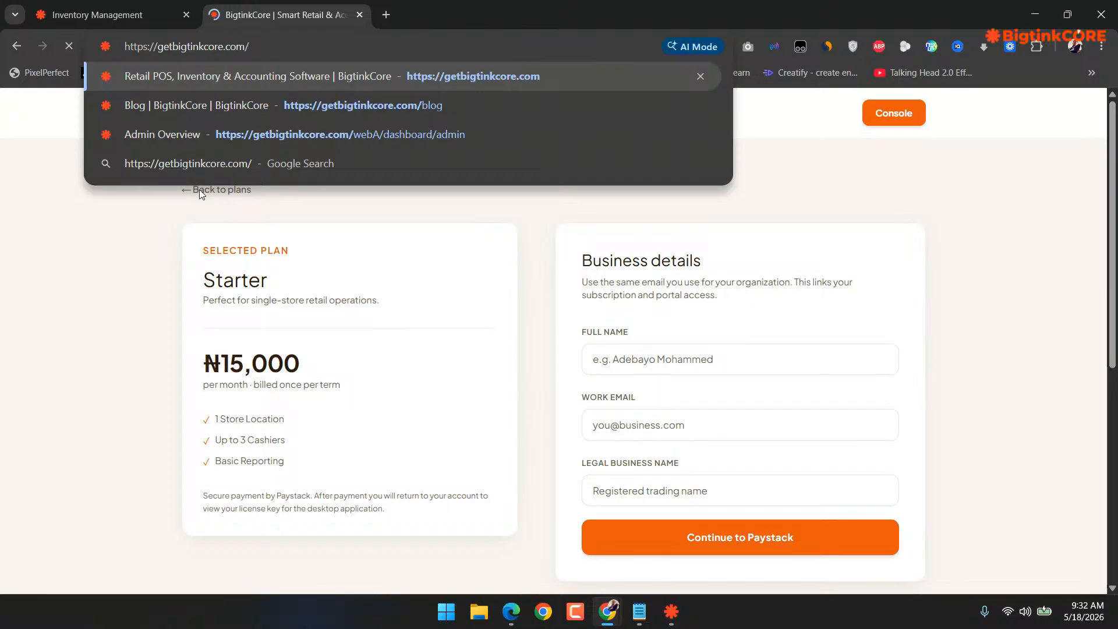
key(Return)
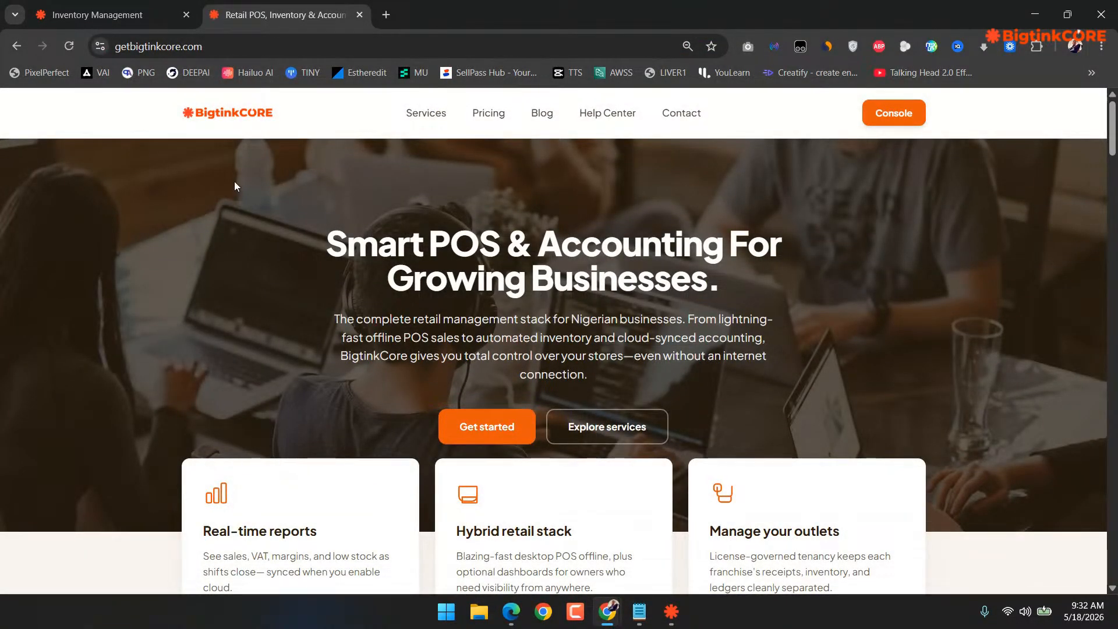
click(675, 115)
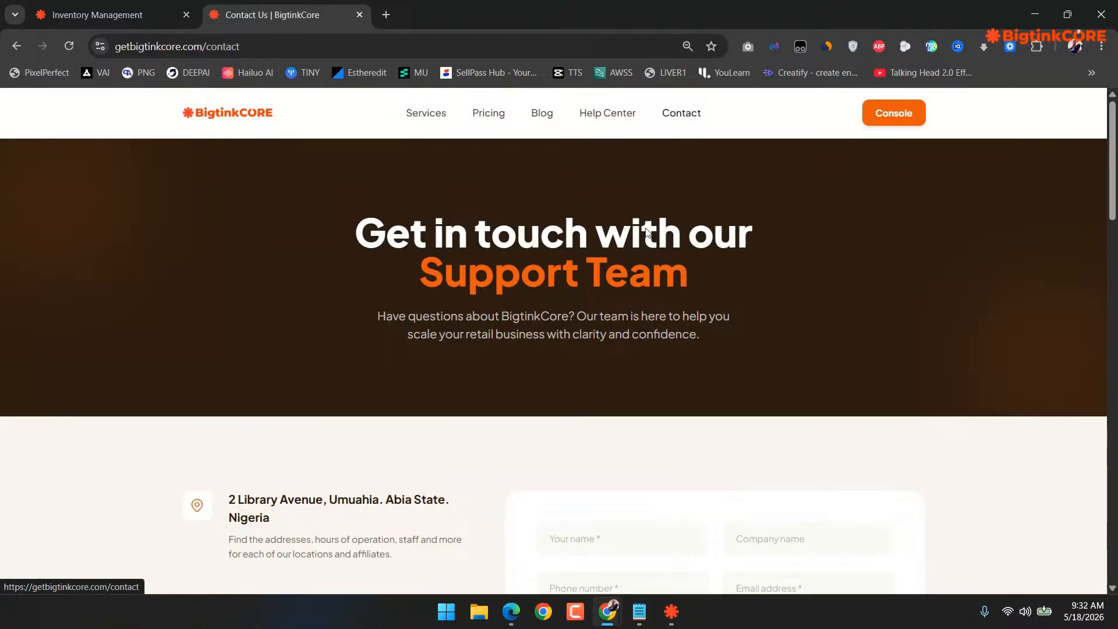
Highlight the support email and scroll between the contact details and the request form.
scroll(407, 351, down, 8)
scroll(457, 250, up, 3)
scroll(457, 250, up, 1)
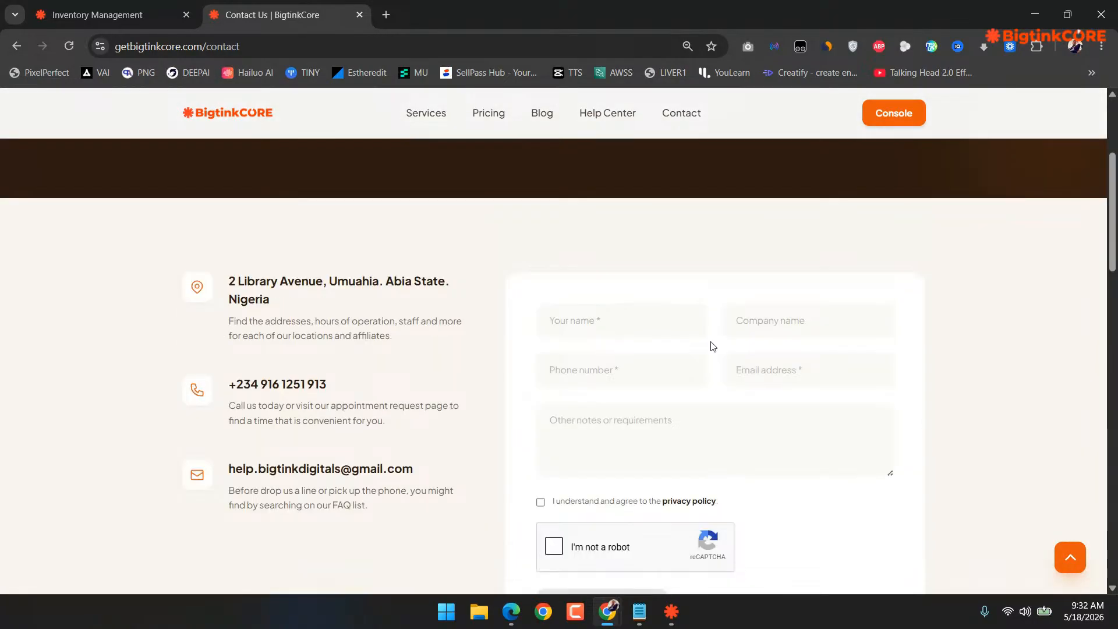
drag(343, 384, 227, 385)
drag(229, 470, 478, 464)
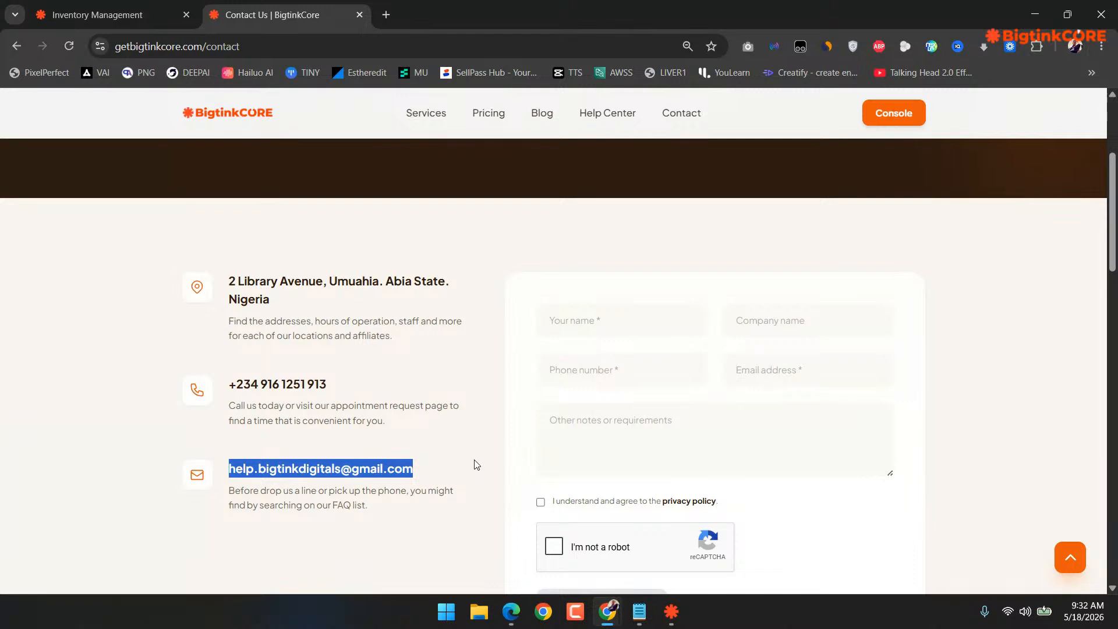
scroll(450, 395, up, 3)
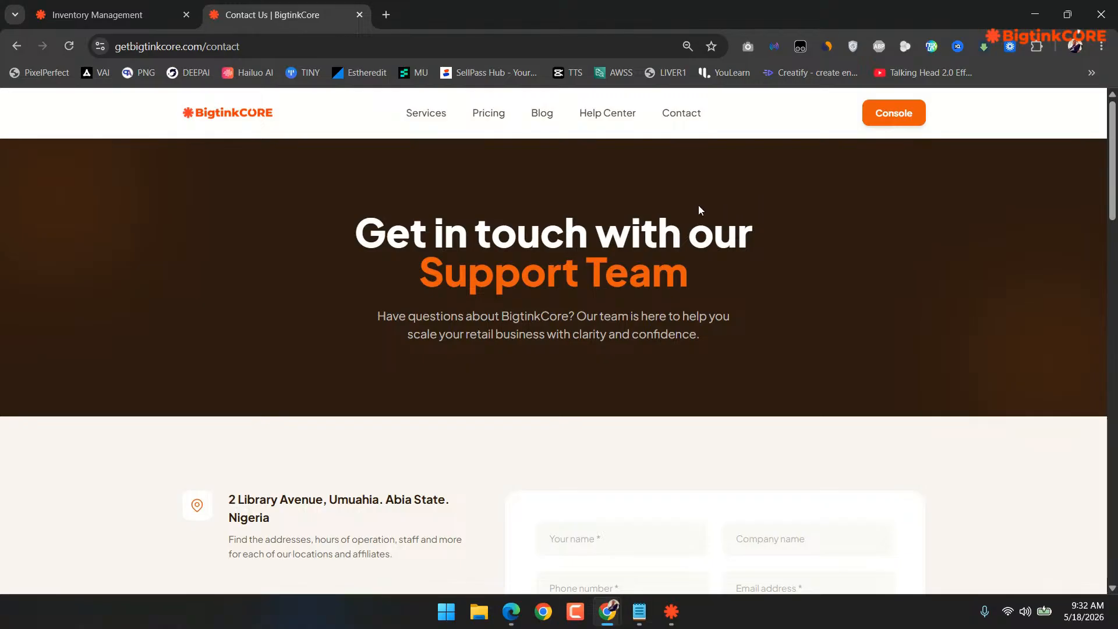
scroll(374, 396, down, 7)
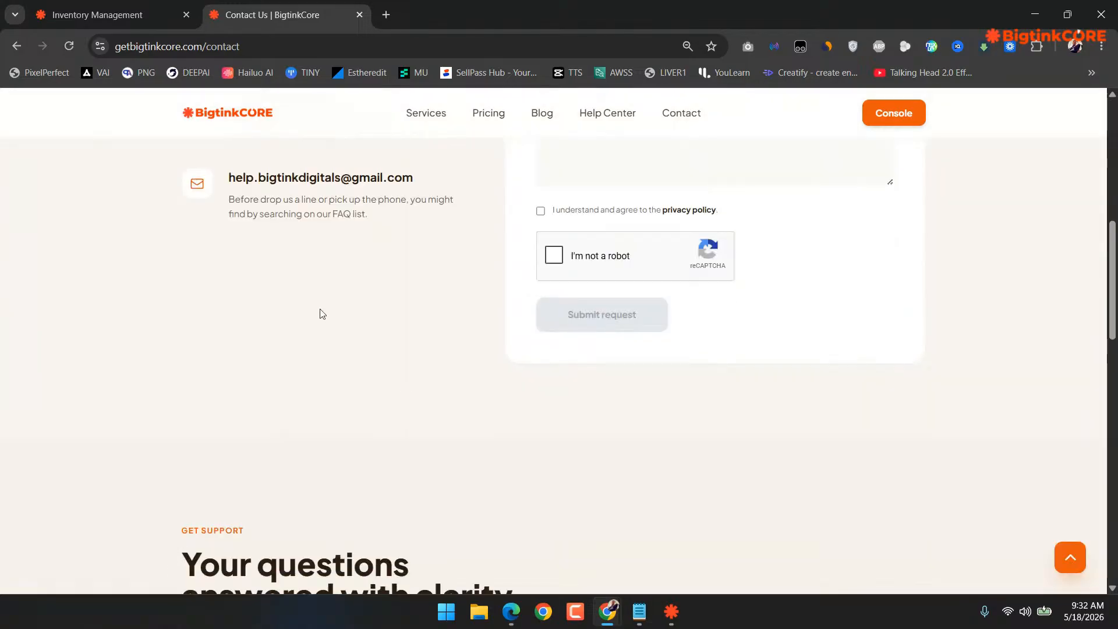
scroll(502, 347, down, 4)
scroll(502, 347, up, 10)
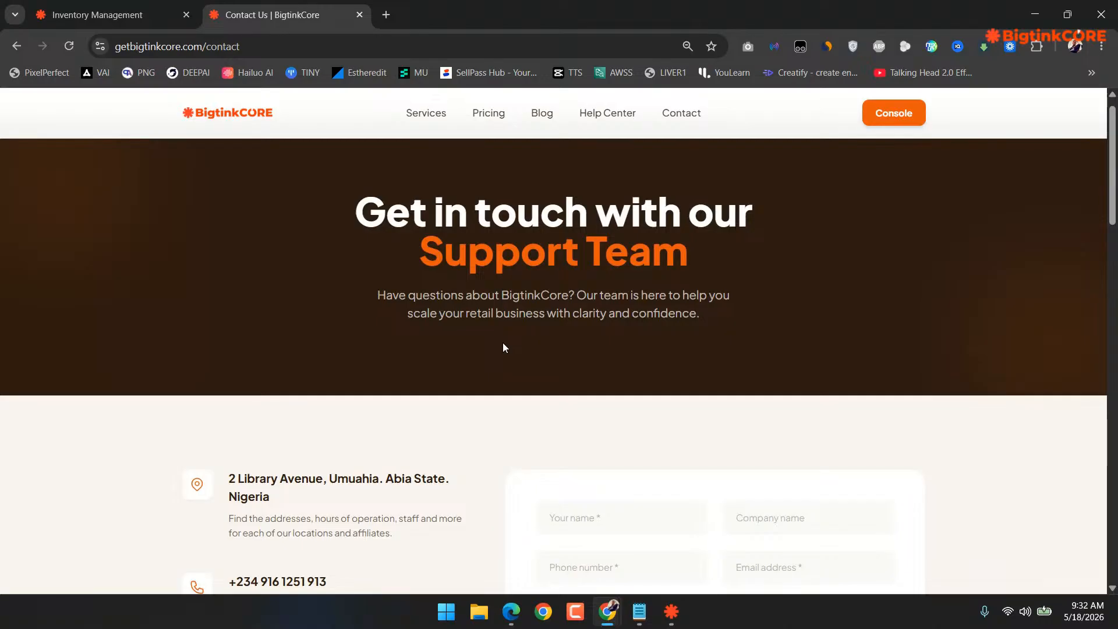
Return to the Help Center, browse its guide category cards and focus the article search field.
key(alt+Left)
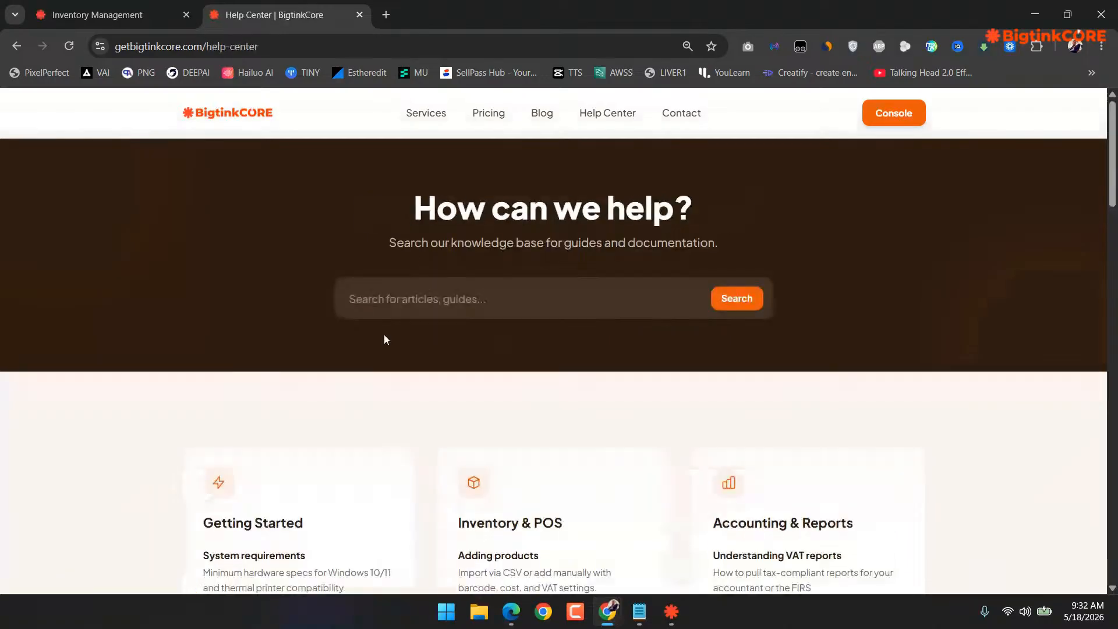
scroll(385, 336, down, 5)
scroll(417, 327, up, 3)
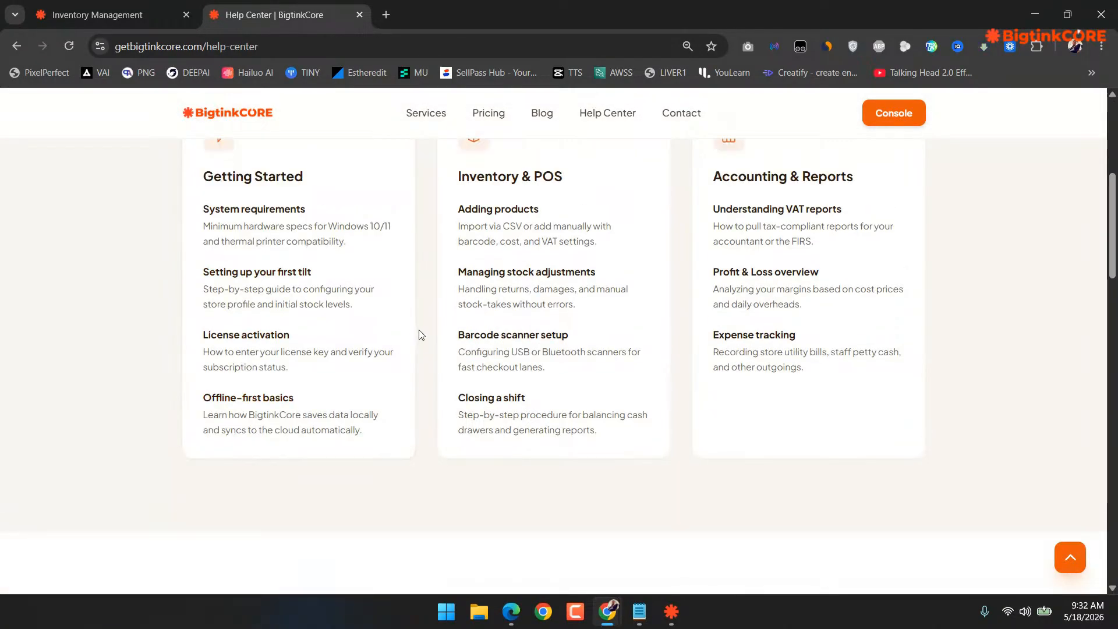
scroll(308, 409, down, 1)
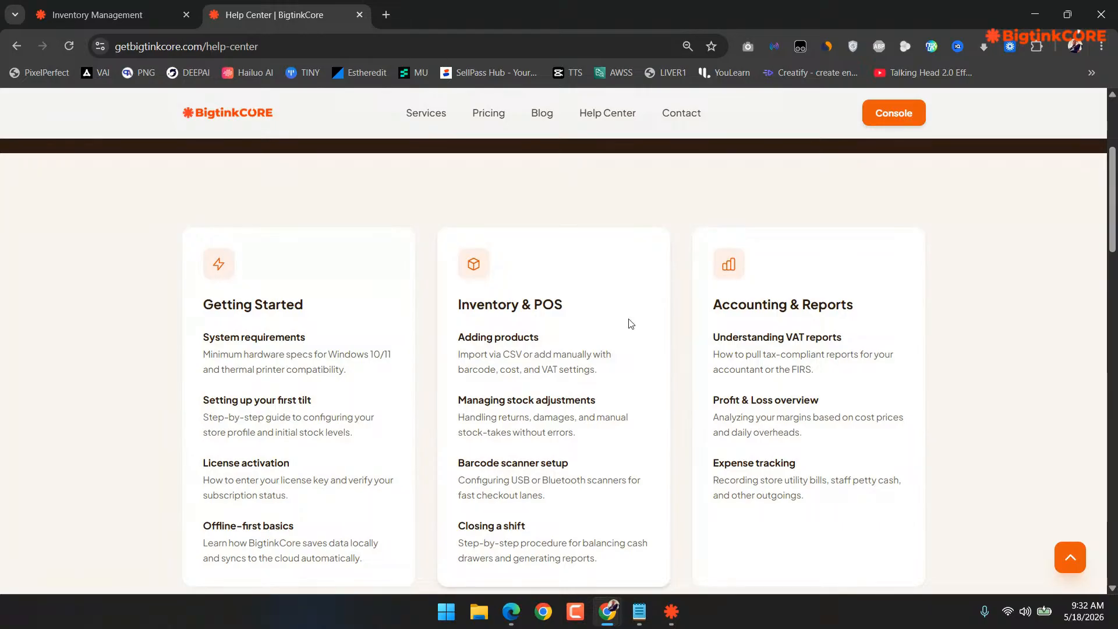
scroll(598, 300, up, 3)
click(441, 309)
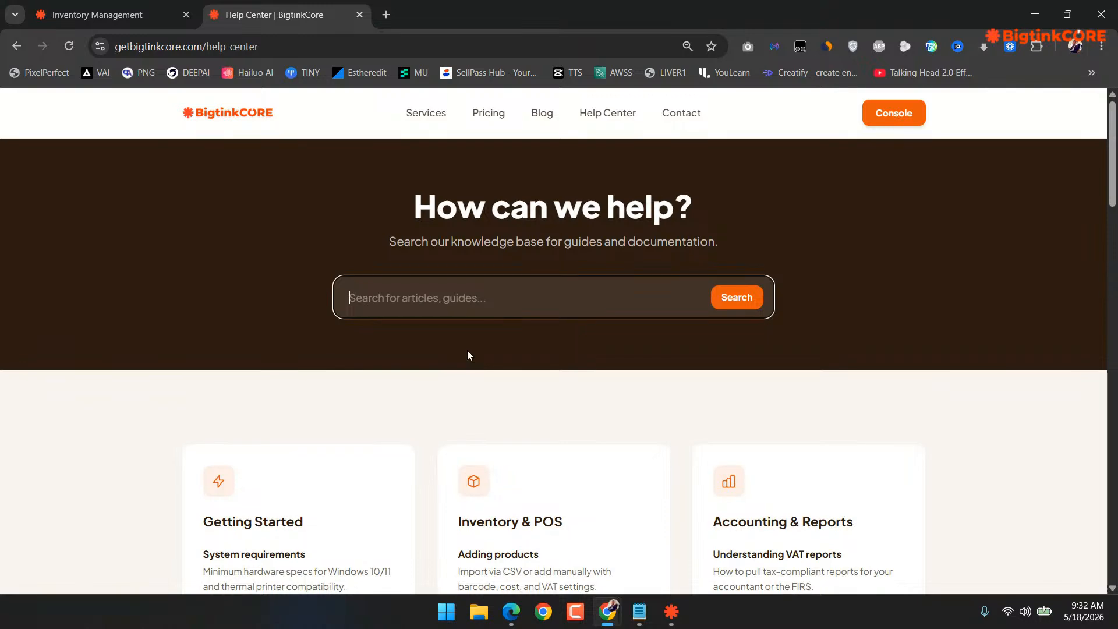
Switch to the Blog page and browse the recent retail posts.
scroll(466, 355, down, 4)
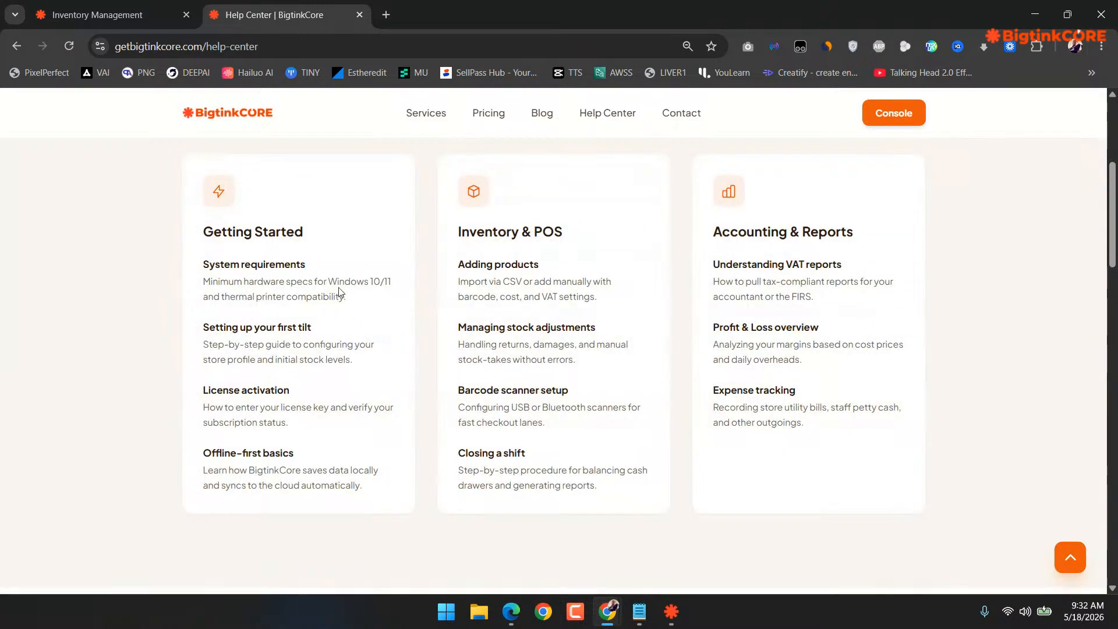
scroll(484, 173, up, 4)
click(543, 118)
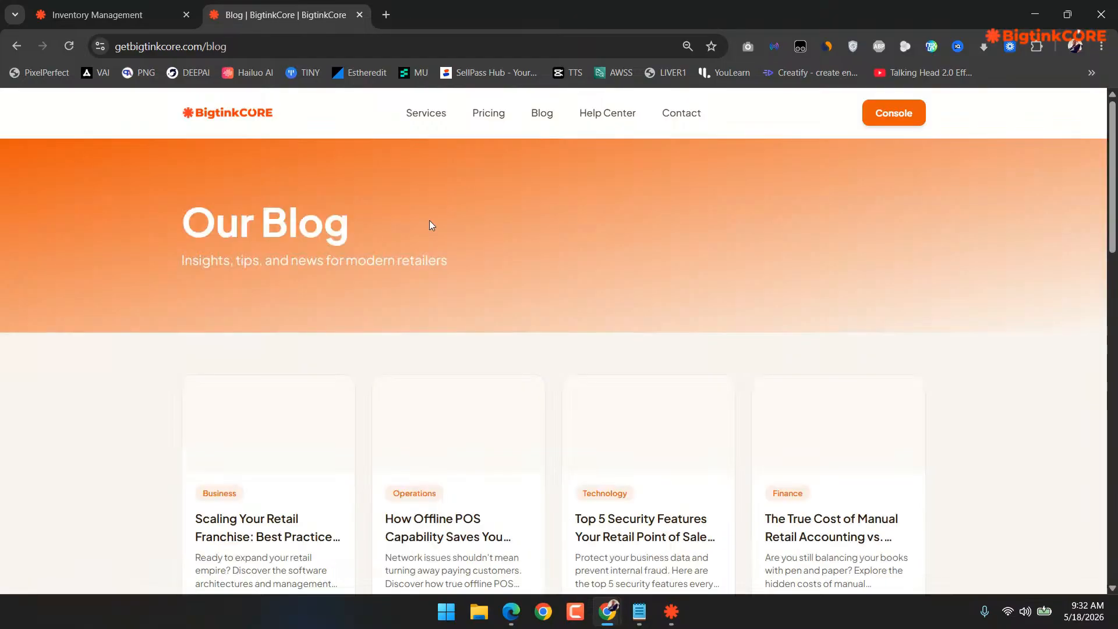
scroll(427, 316, down, 10)
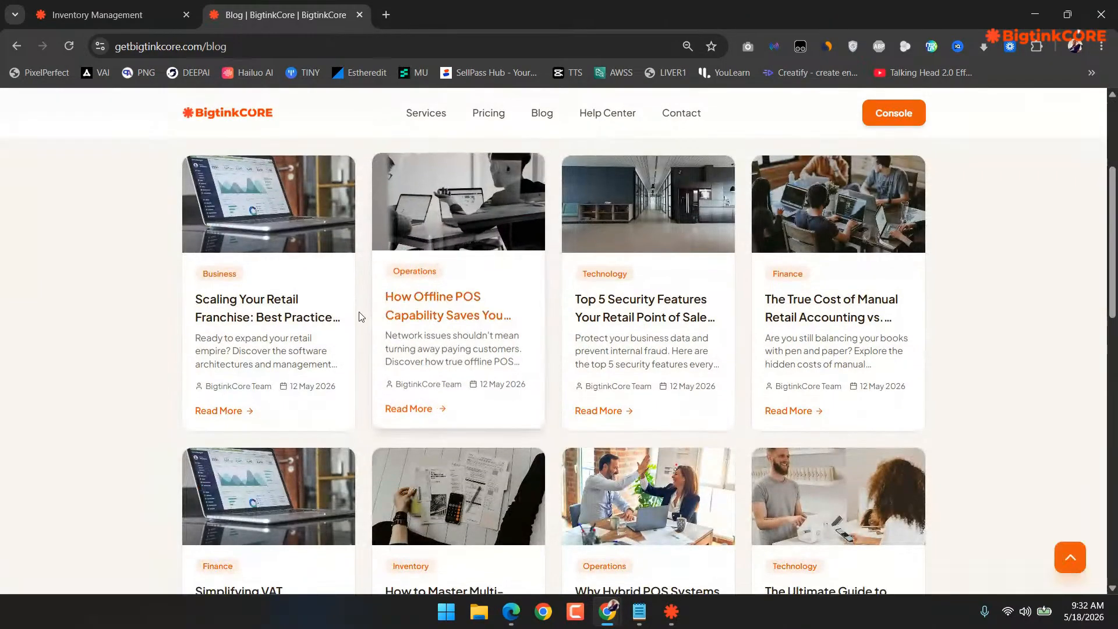
scroll(359, 310, up, 10)
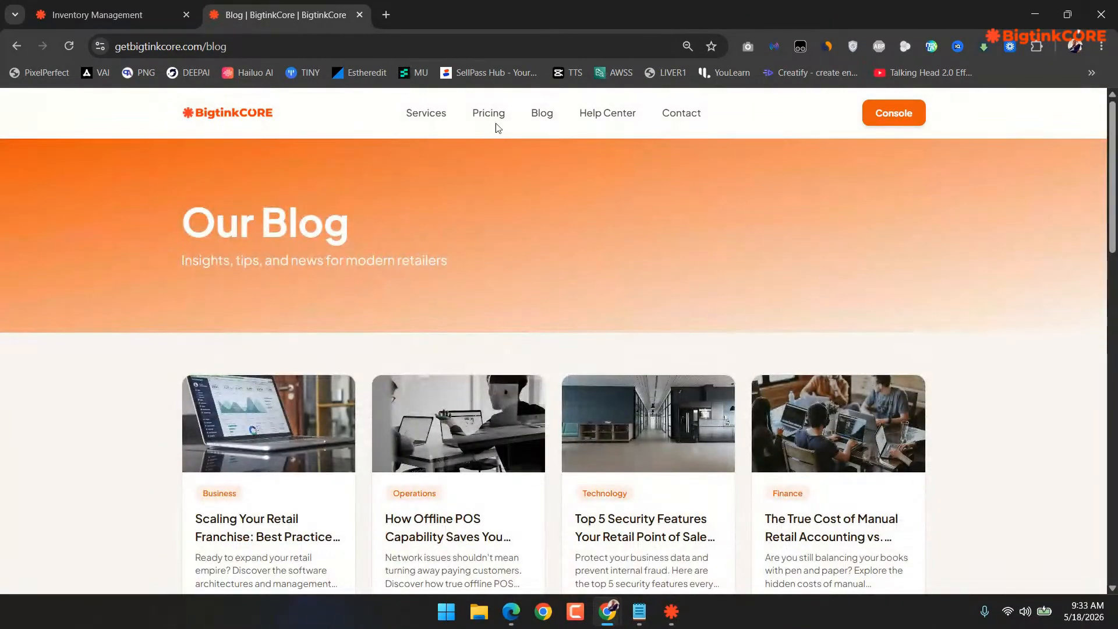
Visit the Pricing and Services pages, then return to the website's home page.
click(495, 116)
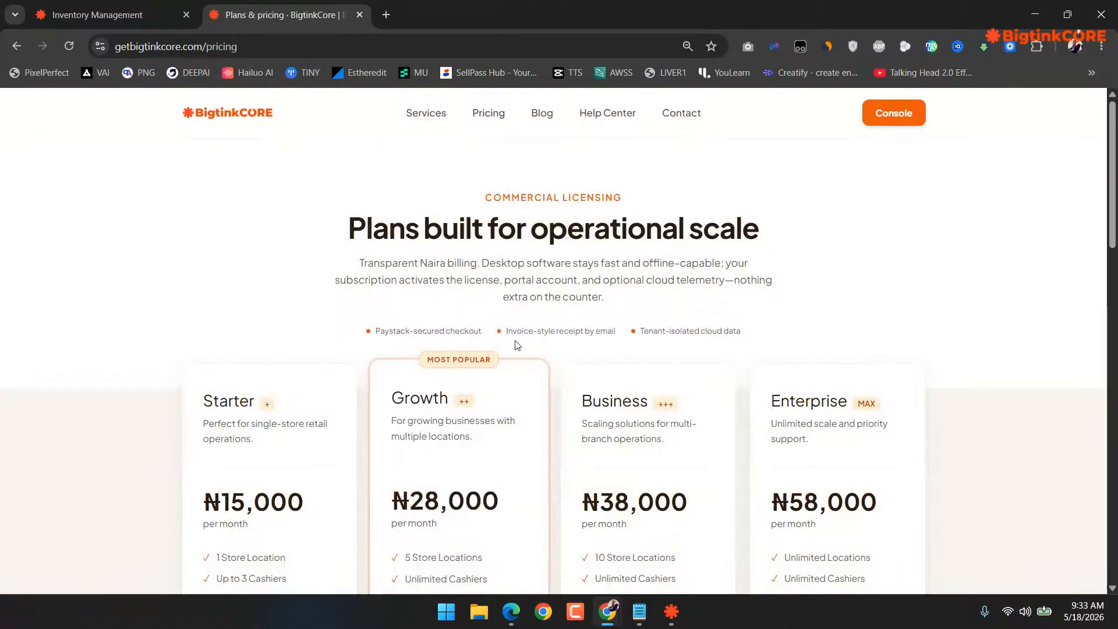
click(414, 115)
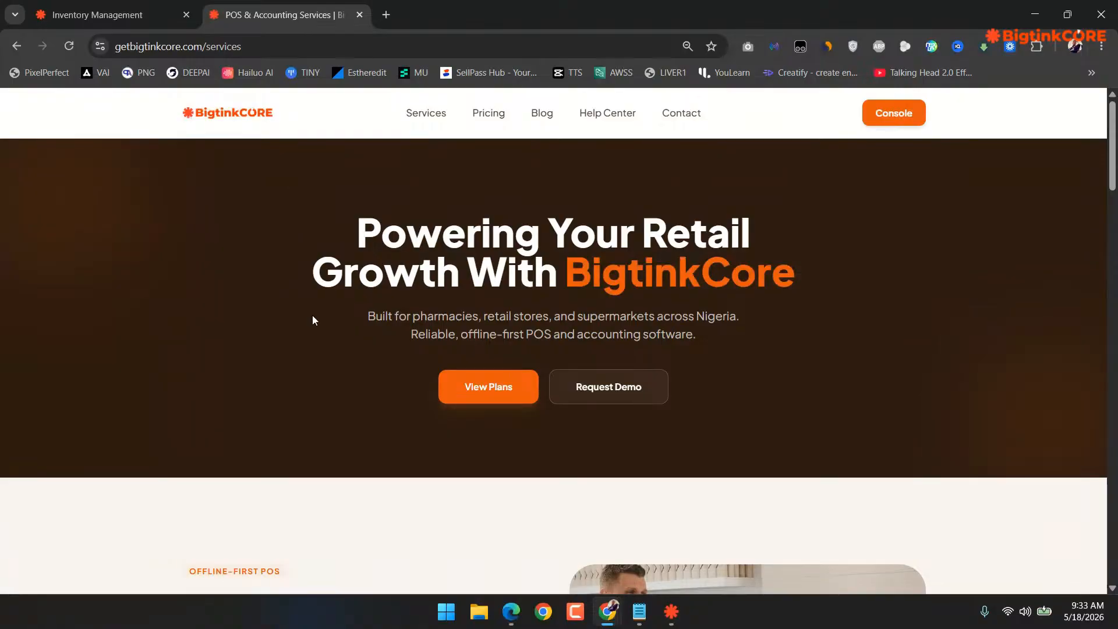
click(248, 124)
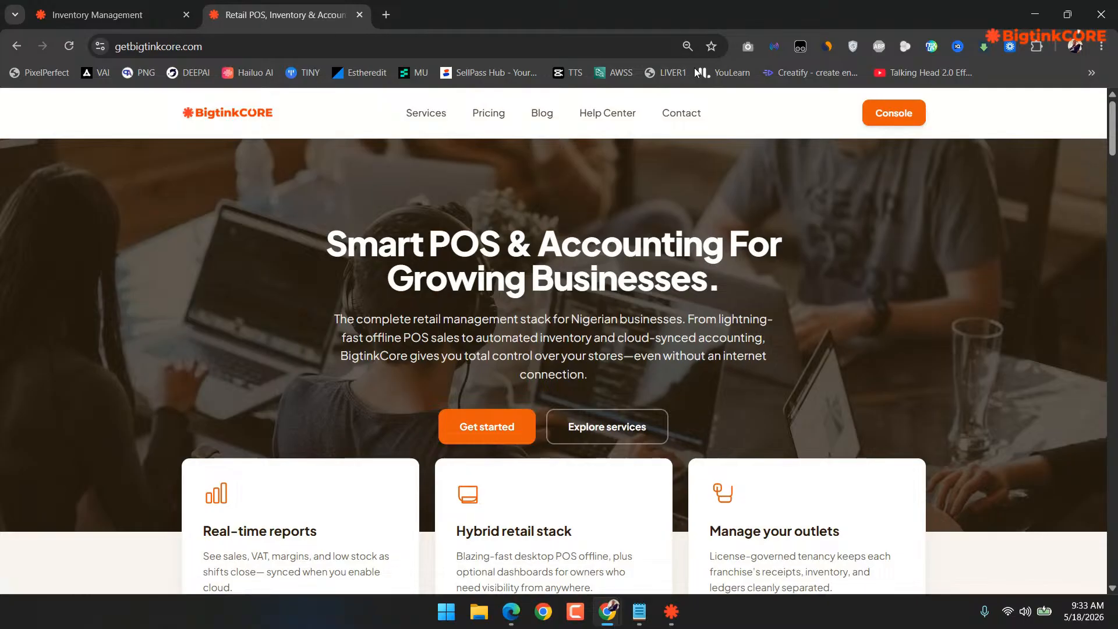
On the Contact page, select the support email and phone, then scroll to the support categories.
click(681, 113)
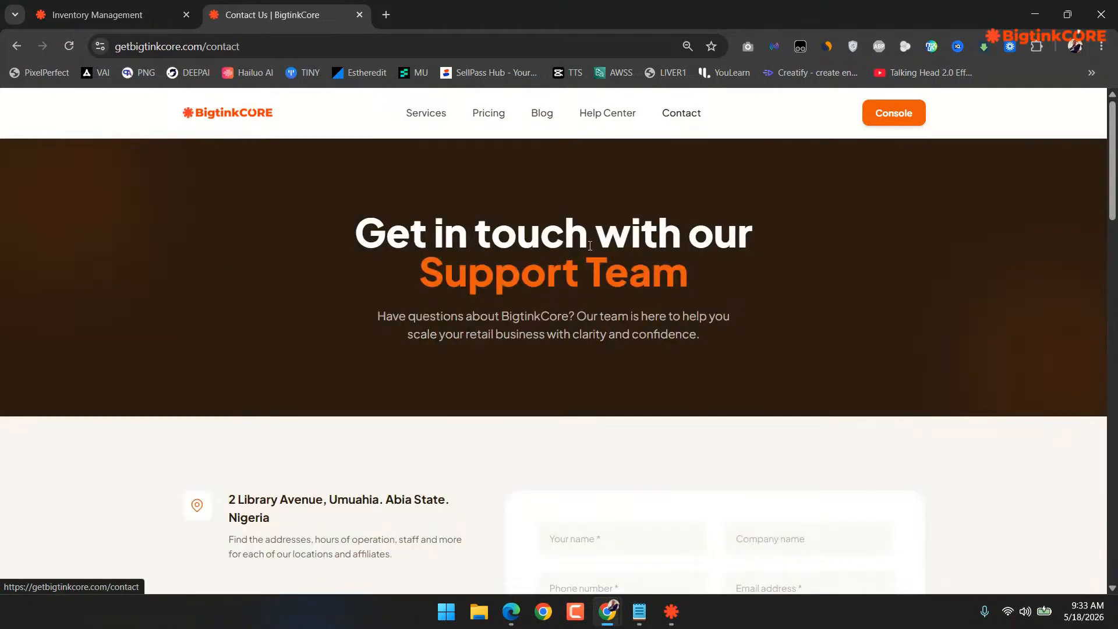
scroll(493, 337, down, 6)
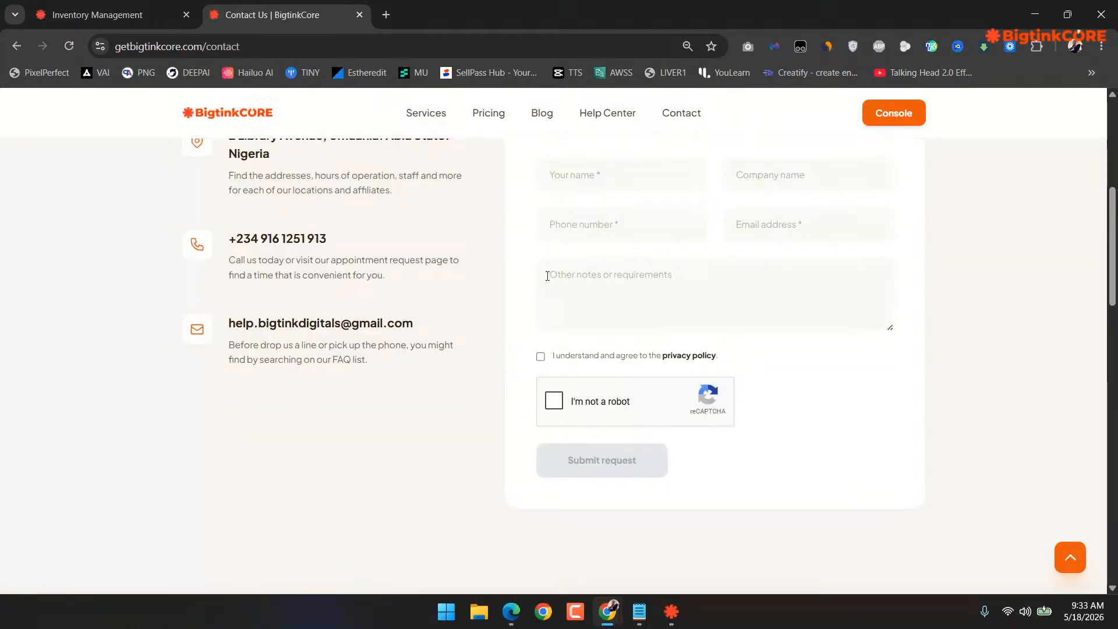
scroll(480, 368, up, 4)
scroll(610, 382, down, 1)
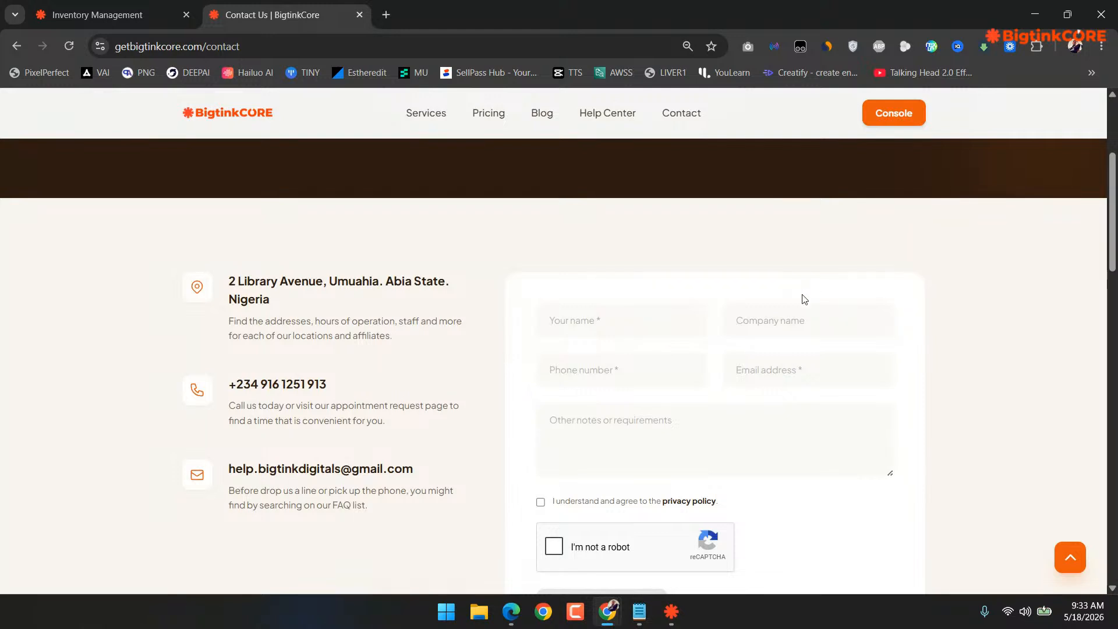
scroll(717, 372, down, 2)
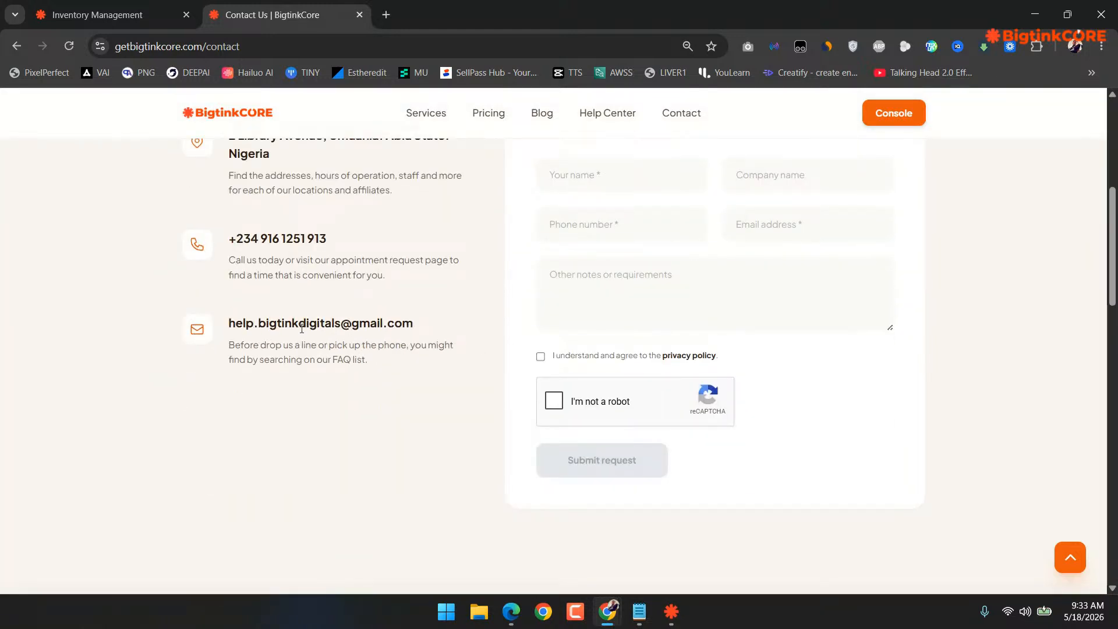
drag(226, 331, 430, 328)
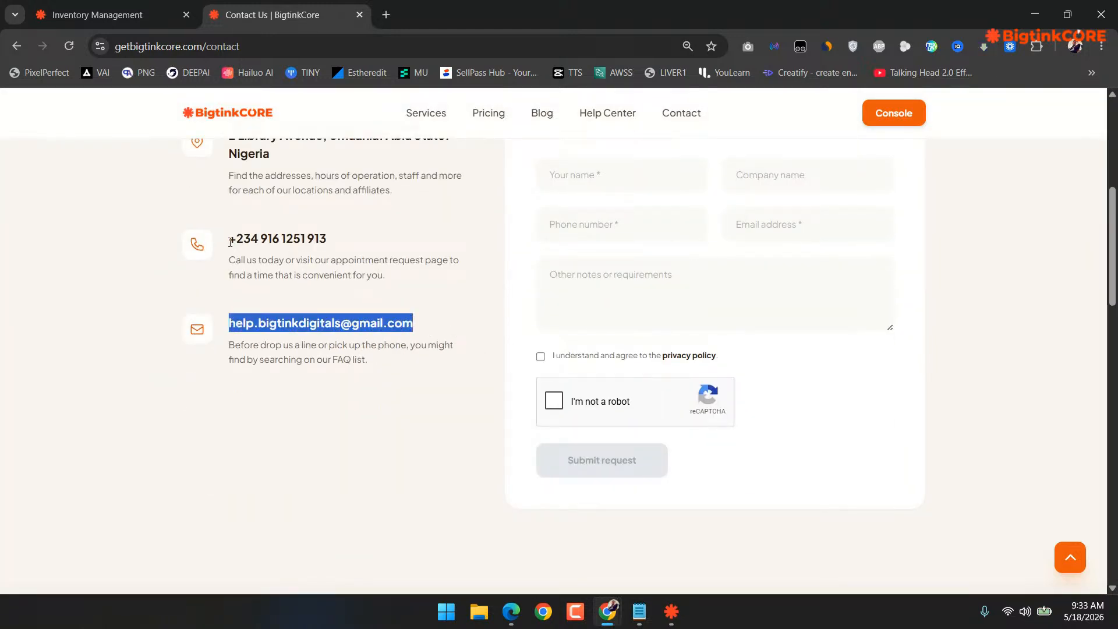
drag(228, 238, 364, 247)
click(396, 286)
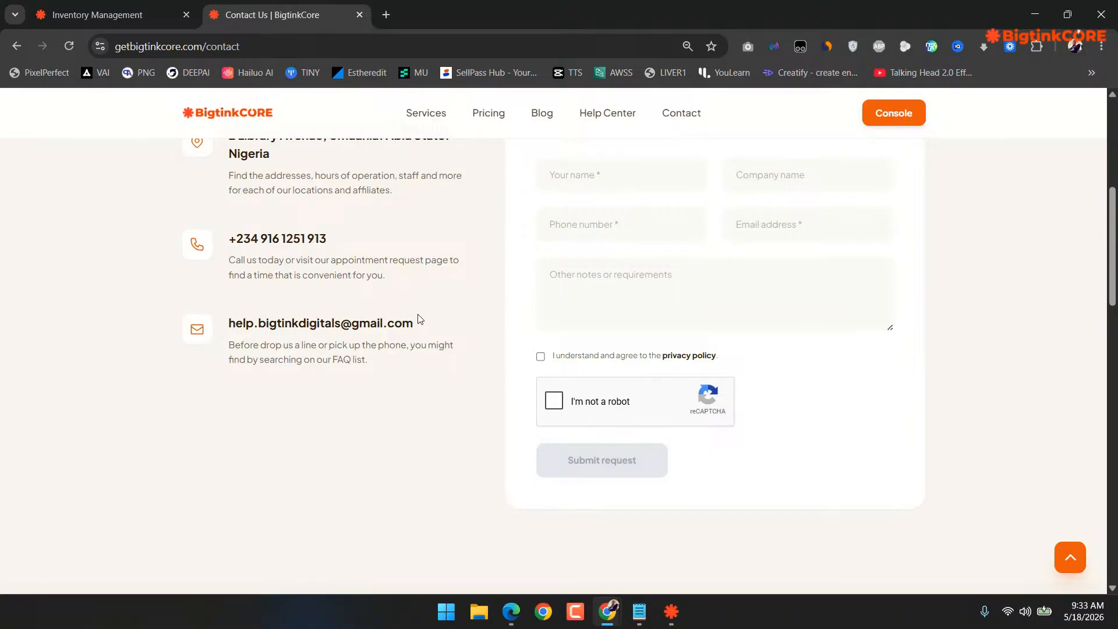
scroll(439, 334, down, 6)
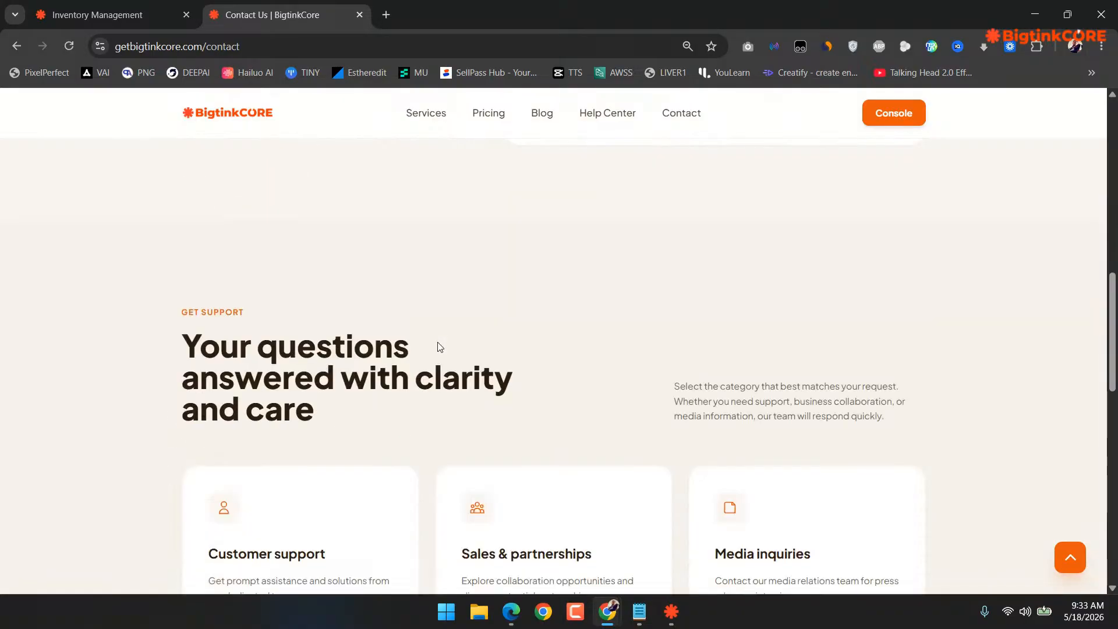
scroll(430, 347, down, 10)
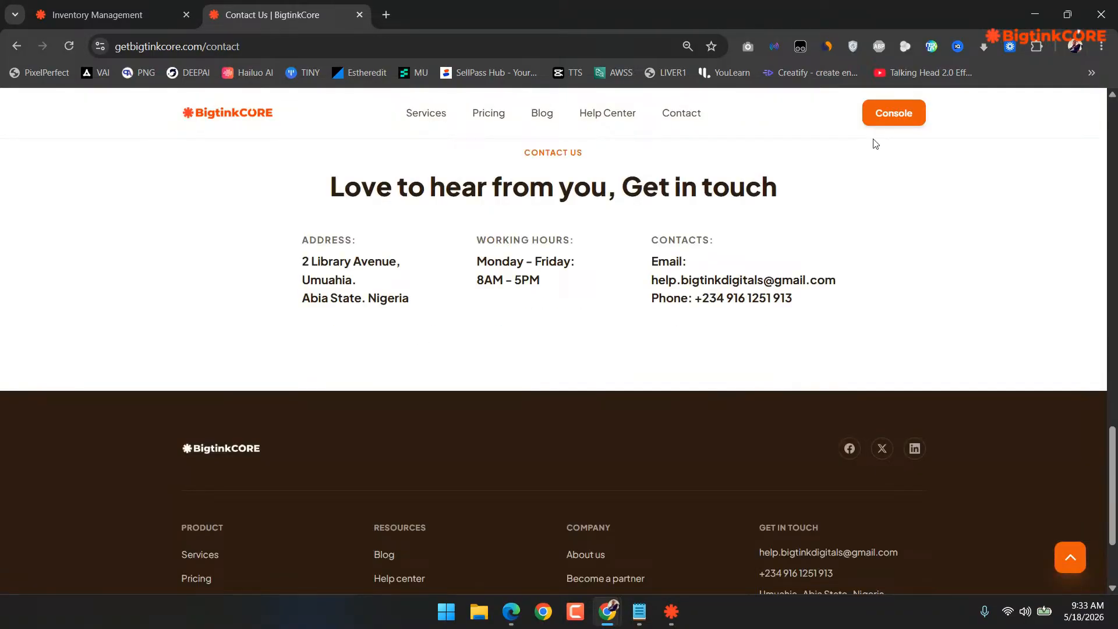